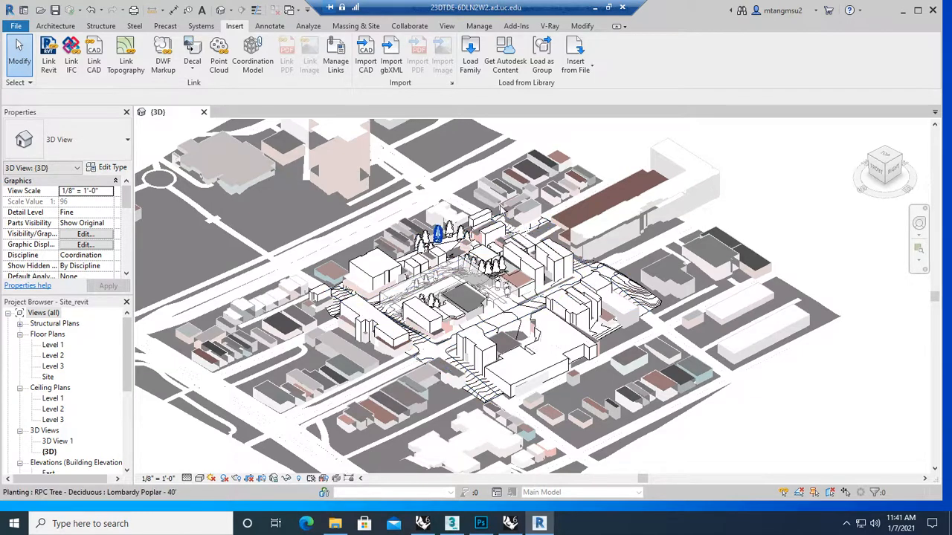
- Set the 3D view's visual style to Shaded and look over the central site buildings and roads
{"action": "scroll", "coordinate": [305, 436], "scroll_direction": "up", "scroll_amount": 2}
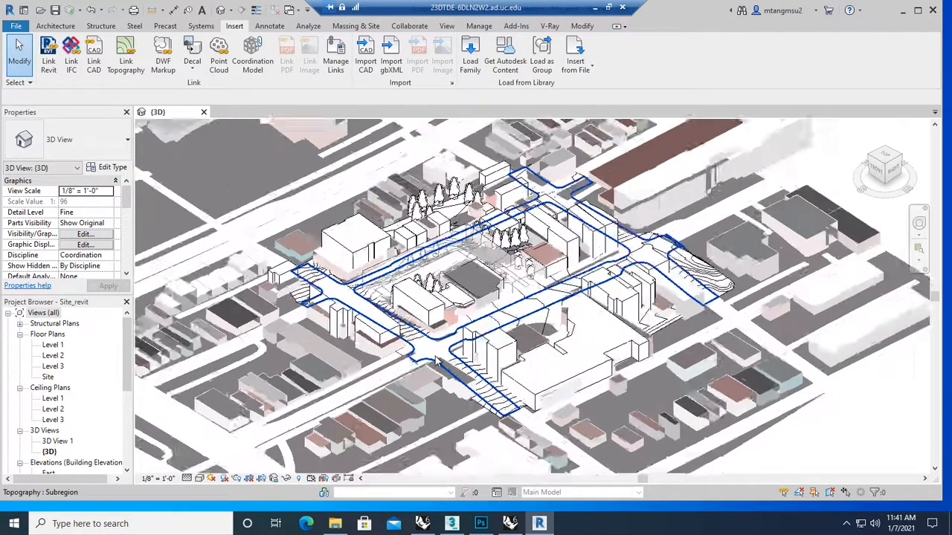
{"action": "left_click", "coordinate": [199, 480]}
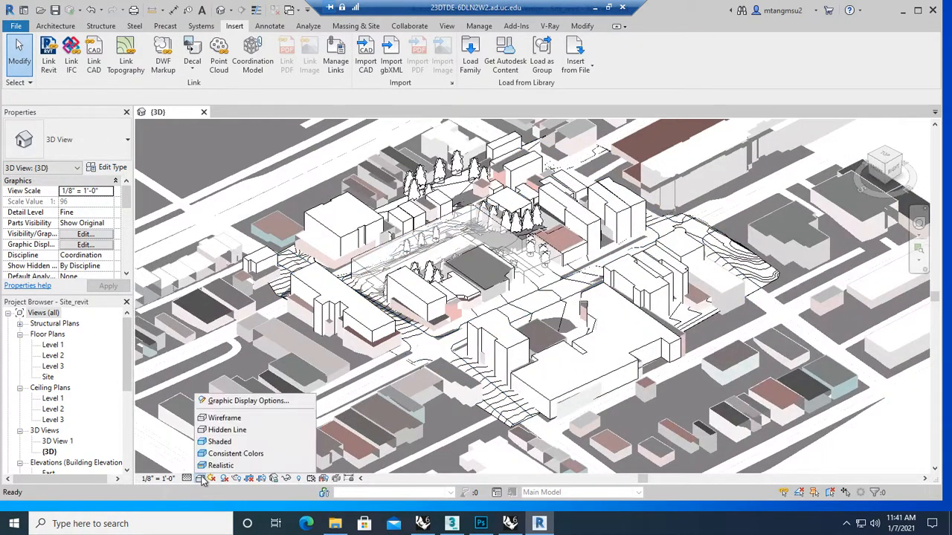
{"action": "left_click", "coordinate": [220, 442]}
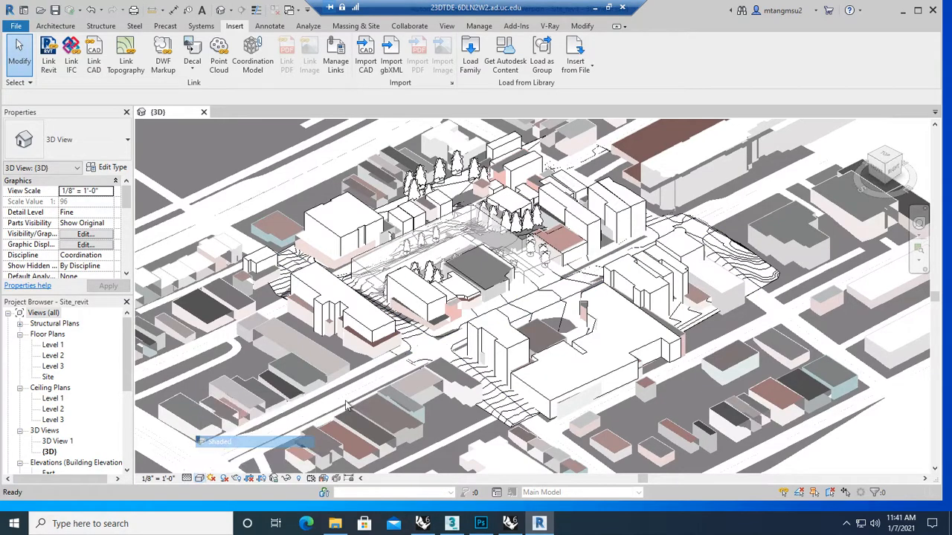
{"action": "scroll", "coordinate": [296, 253], "scroll_direction": "up", "scroll_amount": 1}
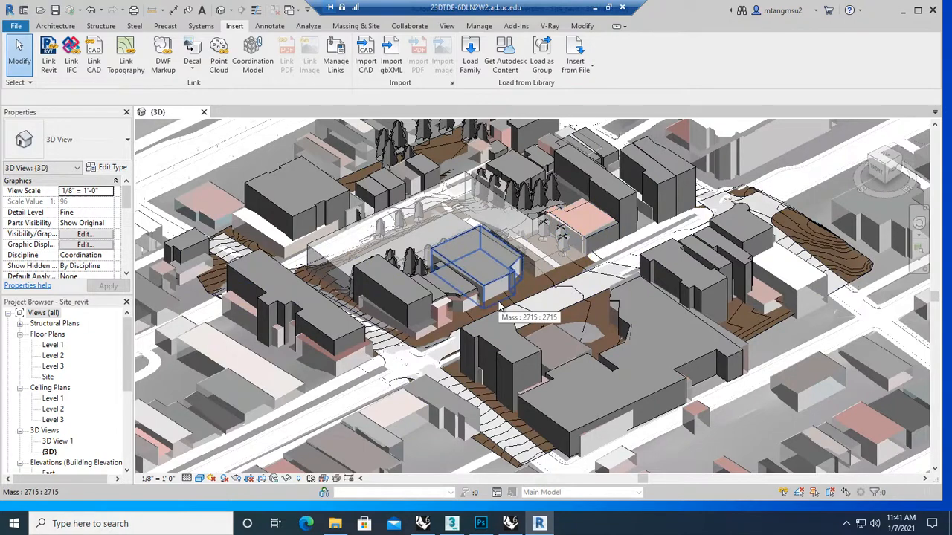
{"action": "scroll", "coordinate": [490, 313], "scroll_direction": "up", "scroll_amount": 1}
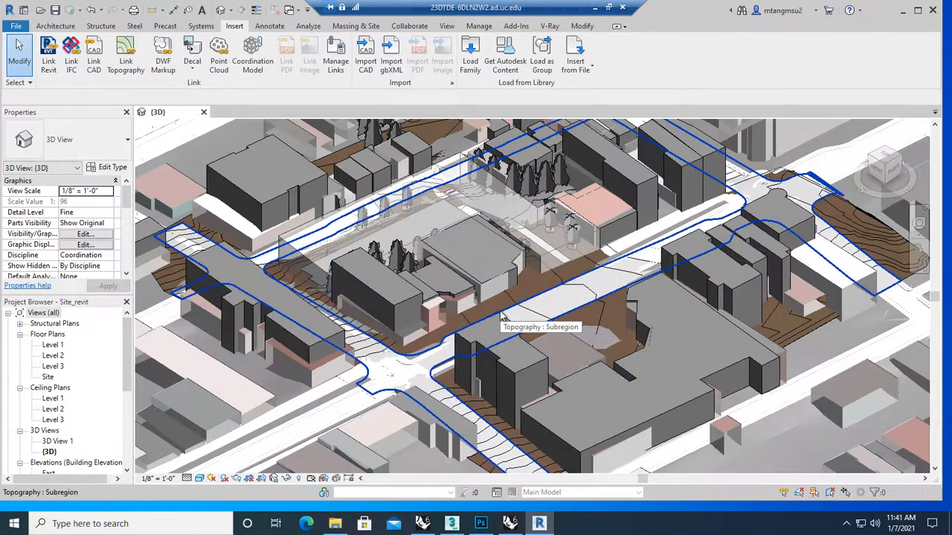
{"action": "scroll", "coordinate": [398, 305], "scroll_direction": "down", "scroll_amount": 3}
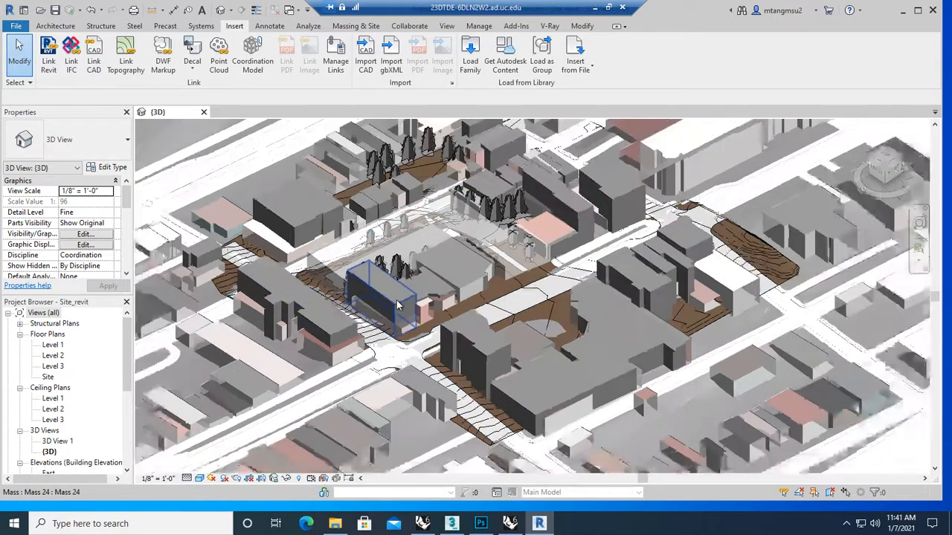
{"action": "scroll", "coordinate": [398, 305], "scroll_direction": "down", "scroll_amount": 1}
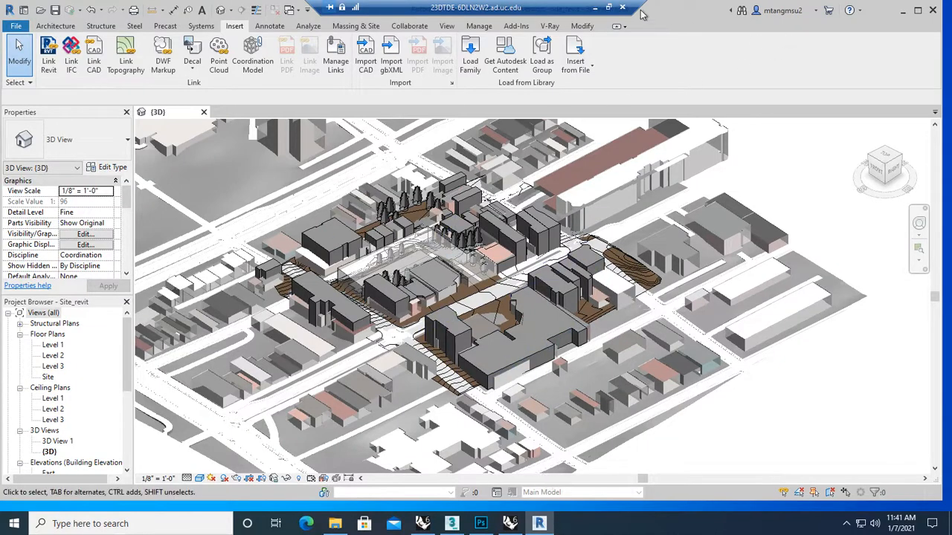
- Switch to the site_modeling map in MindManager and examine the Topo surface, Buildings, road and Site Diagram or rendering workflows
{"action": "left_click", "coordinate": [594, 7]}
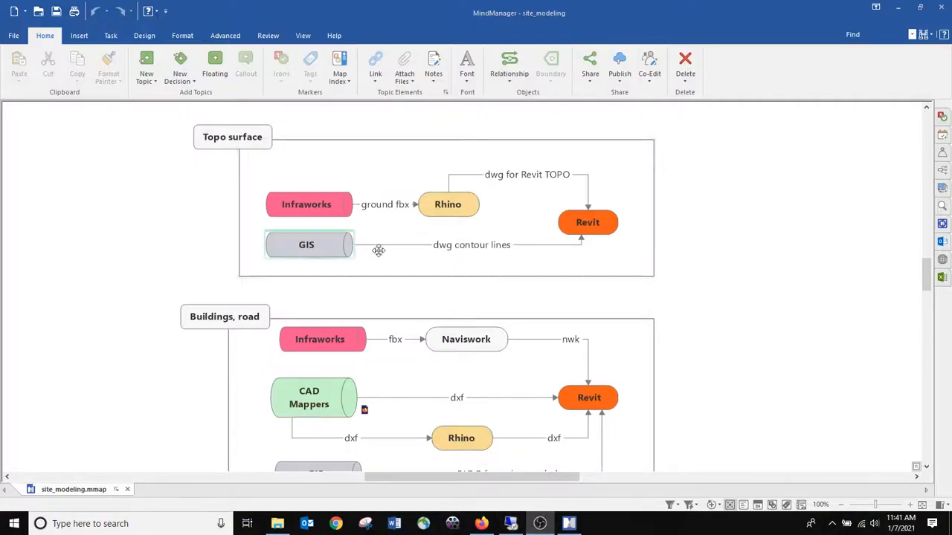
{"action": "scroll", "coordinate": [156, 321], "scroll_direction": "down", "scroll_amount": 4}
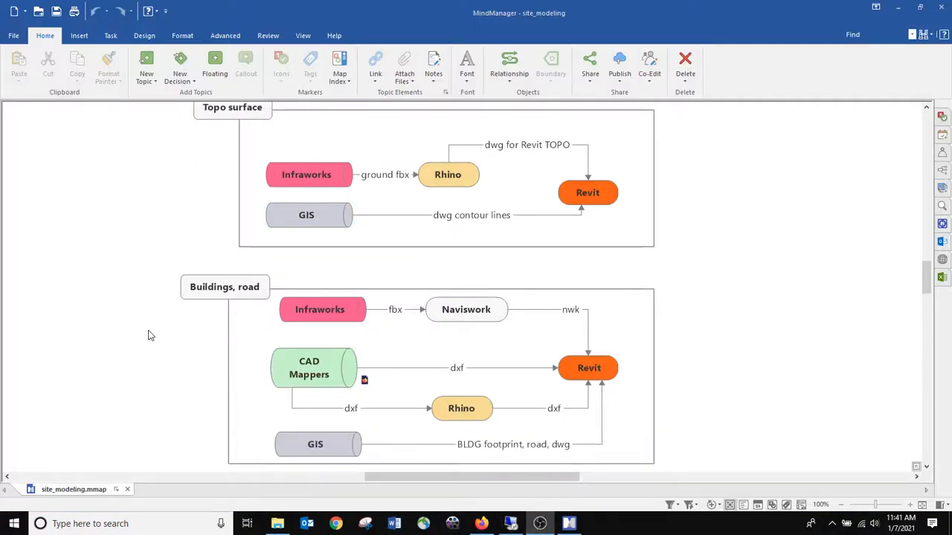
{"action": "scroll", "coordinate": [147, 337], "scroll_direction": "up", "scroll_amount": 7}
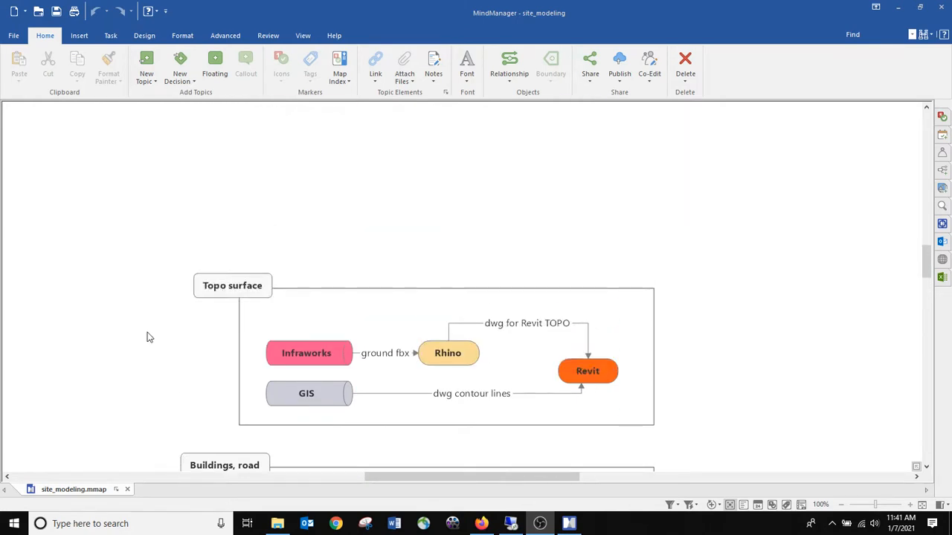
{"action": "scroll", "coordinate": [147, 337], "scroll_direction": "down", "scroll_amount": 3}
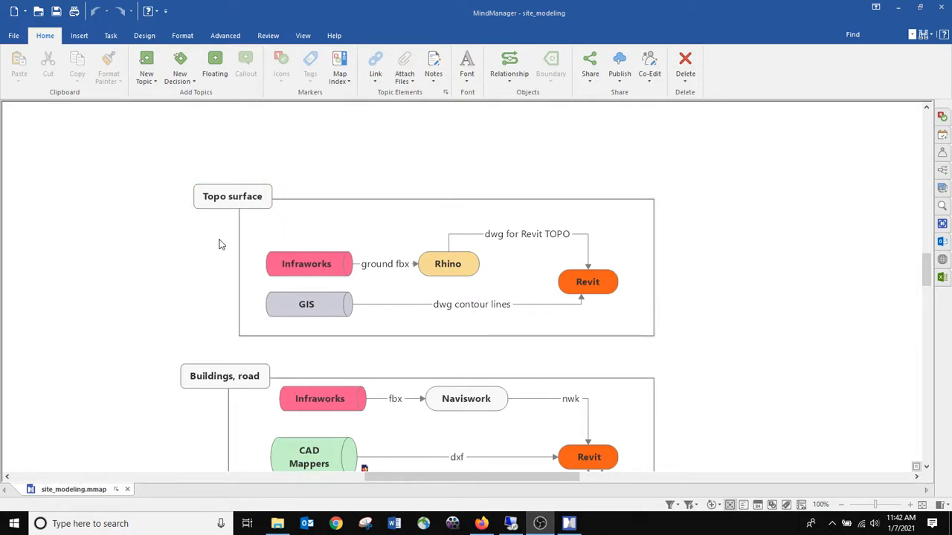
{"action": "scroll", "coordinate": [219, 243], "scroll_direction": "down", "scroll_amount": 1}
{"action": "scroll", "coordinate": [162, 372], "scroll_direction": "down", "scroll_amount": 3}
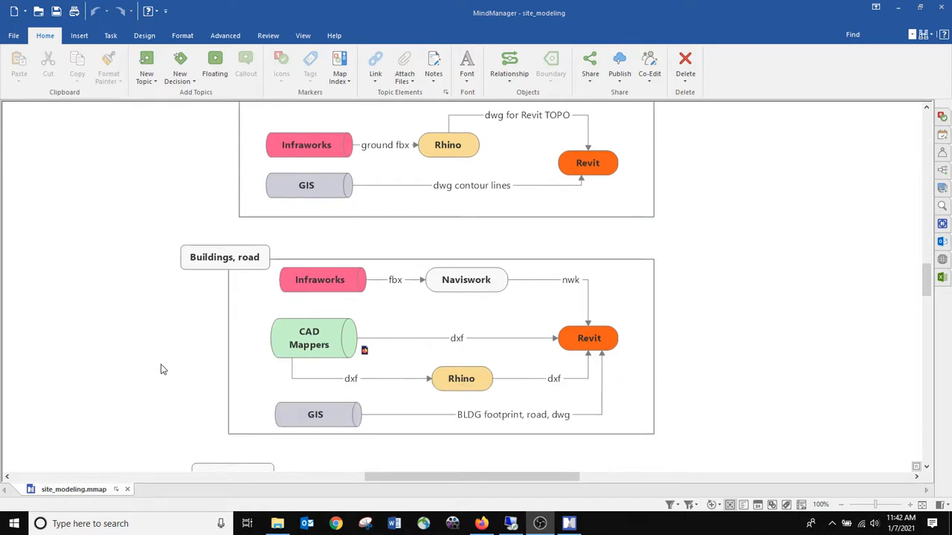
{"action": "scroll", "coordinate": [161, 369], "scroll_direction": "up", "scroll_amount": 5}
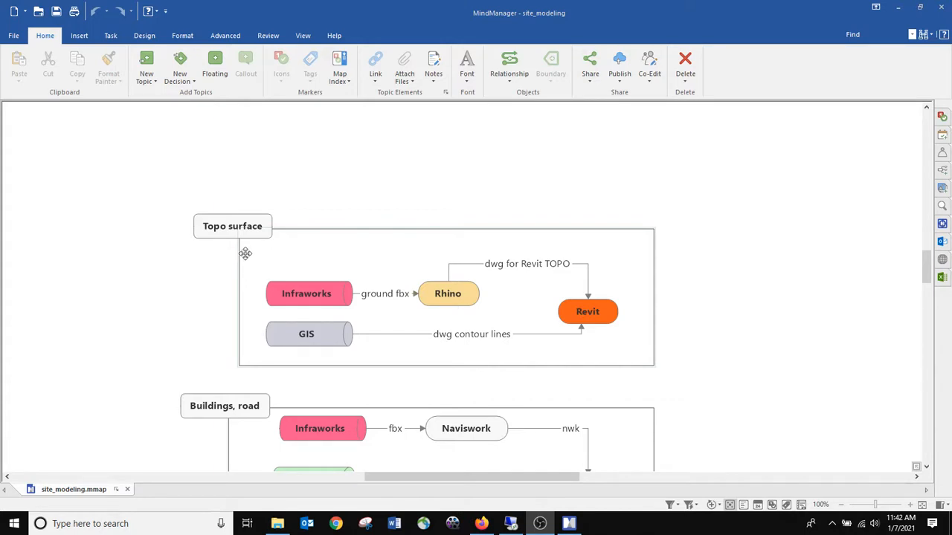
{"action": "scroll", "coordinate": [177, 289], "scroll_direction": "down", "scroll_amount": 4}
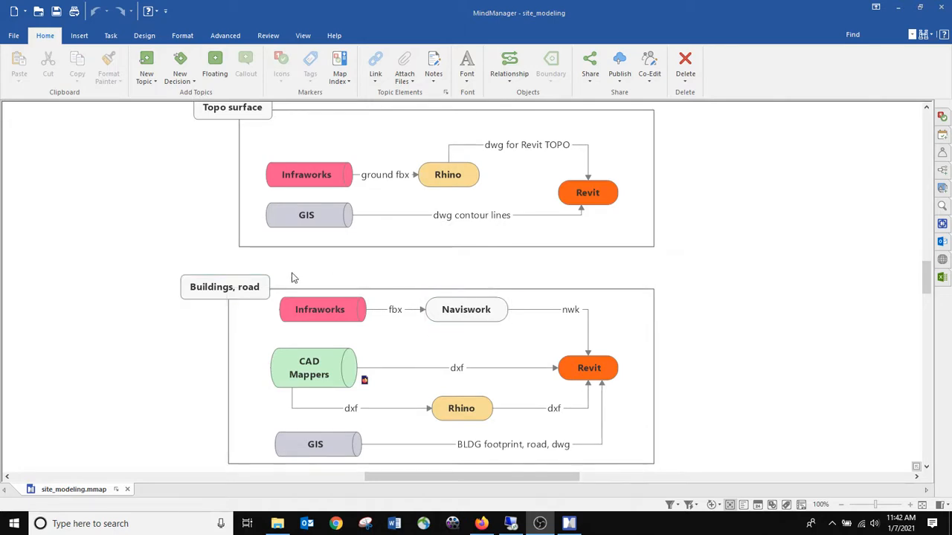
{"action": "scroll", "coordinate": [193, 320], "scroll_direction": "down", "scroll_amount": 7}
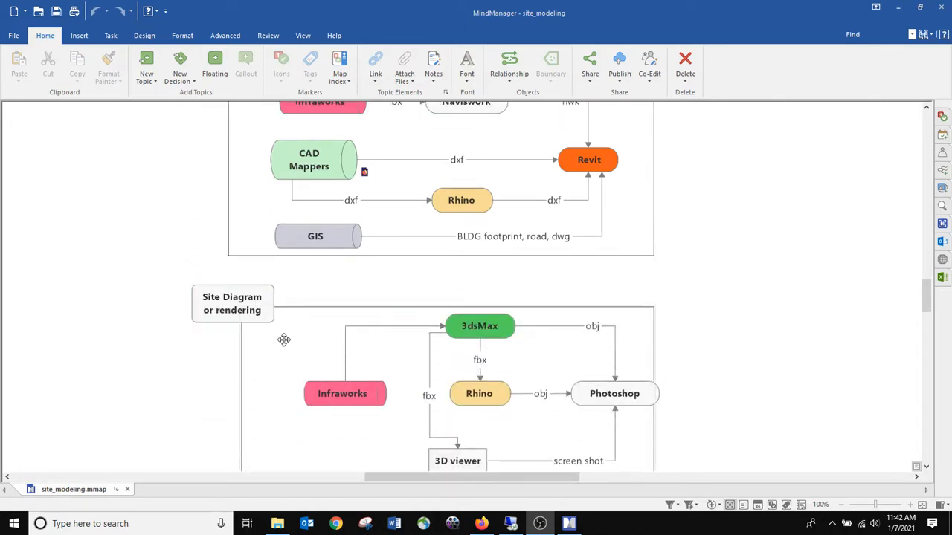
{"action": "scroll", "coordinate": [284, 341], "scroll_direction": "down", "scroll_amount": 1}
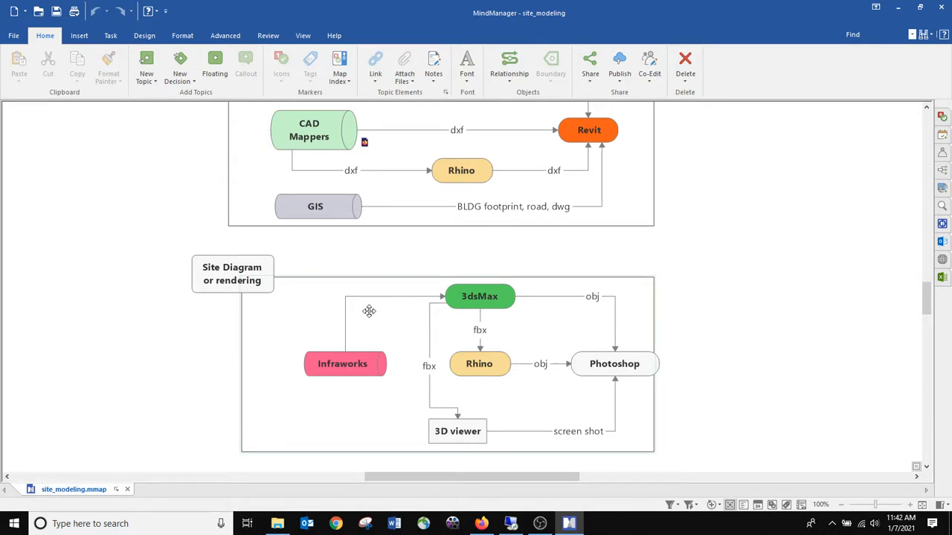
{"action": "scroll", "coordinate": [211, 246], "scroll_direction": "up", "scroll_amount": 5}
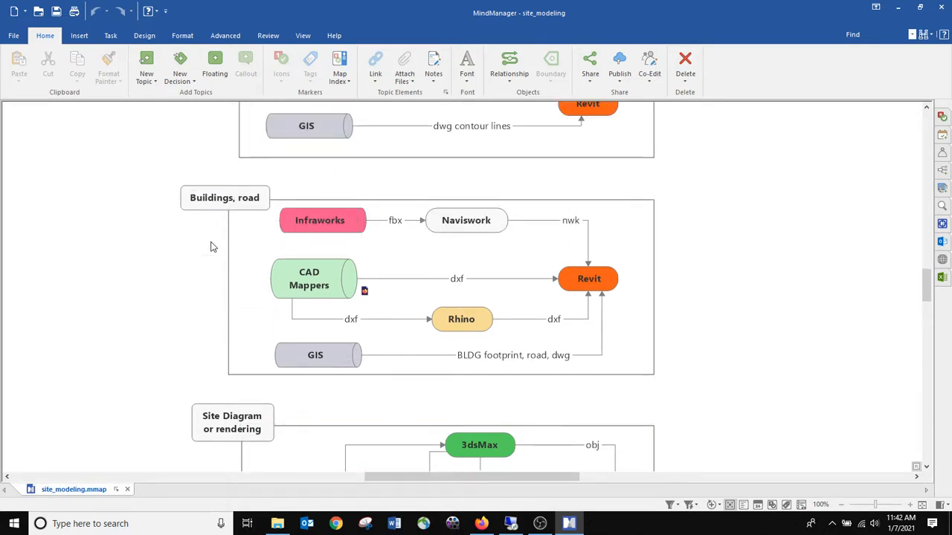
{"action": "scroll", "coordinate": [211, 246], "scroll_direction": "up", "scroll_amount": 1}
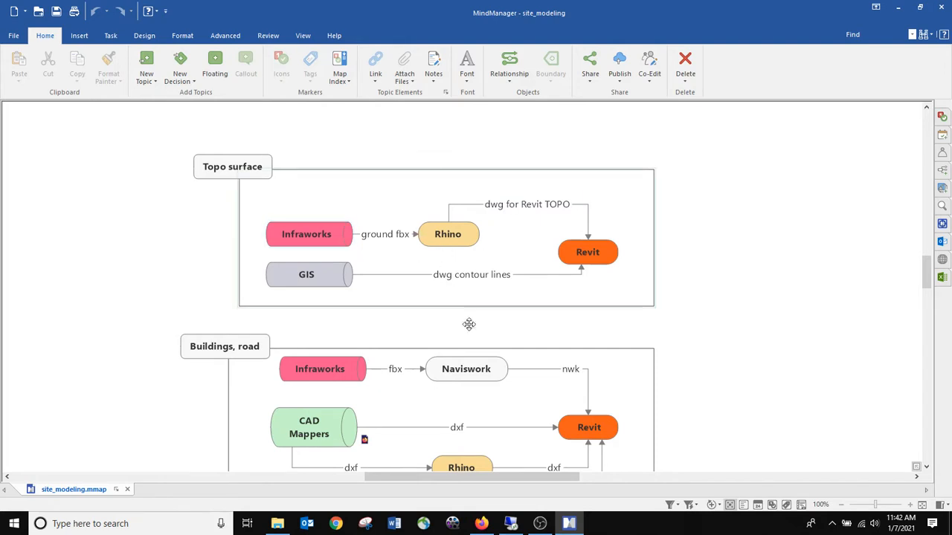
- Switch back to the Revit site model, select the site's topography surface and start the Toposurface tool
{"action": "mouse_move", "coordinate": [511, 523]}
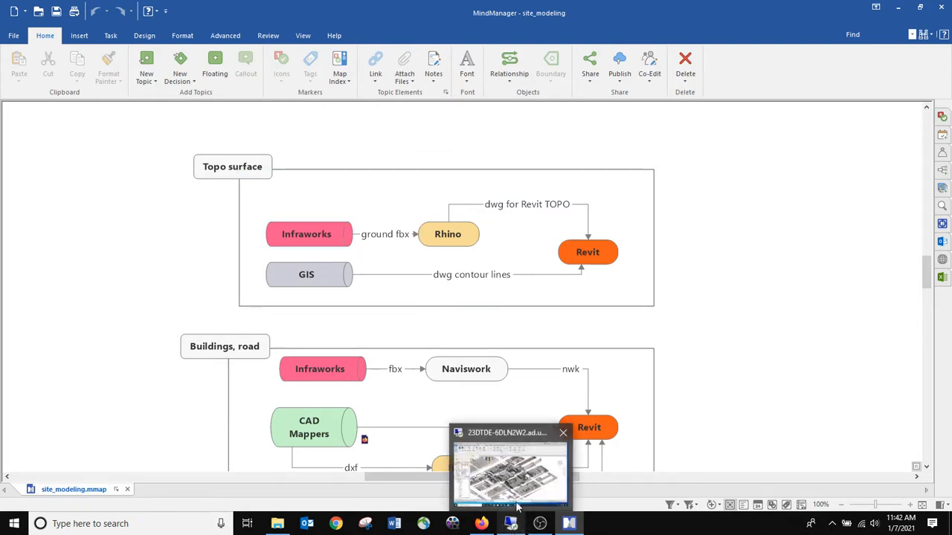
{"action": "left_click", "coordinate": [521, 476]}
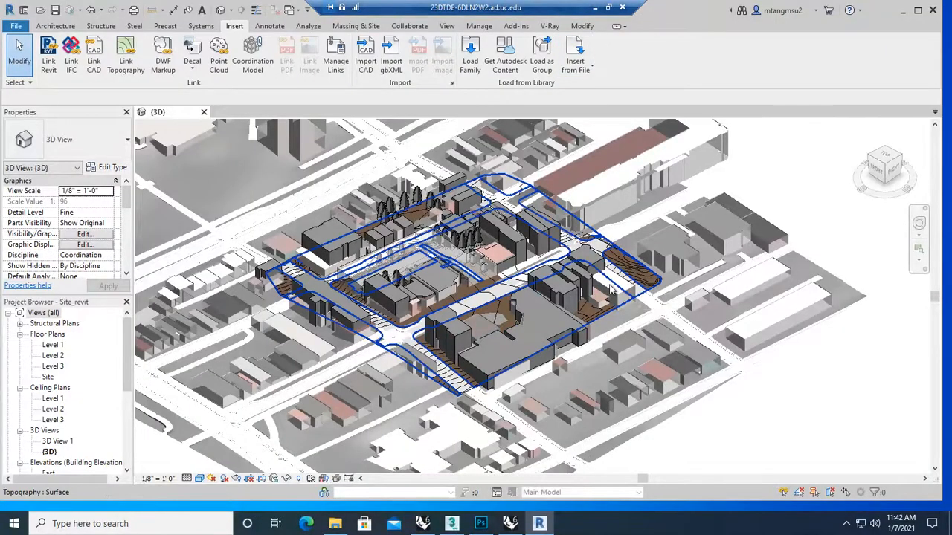
{"action": "scroll", "coordinate": [638, 270], "scroll_direction": "up", "scroll_amount": 2}
{"action": "left_click", "coordinate": [638, 269]}
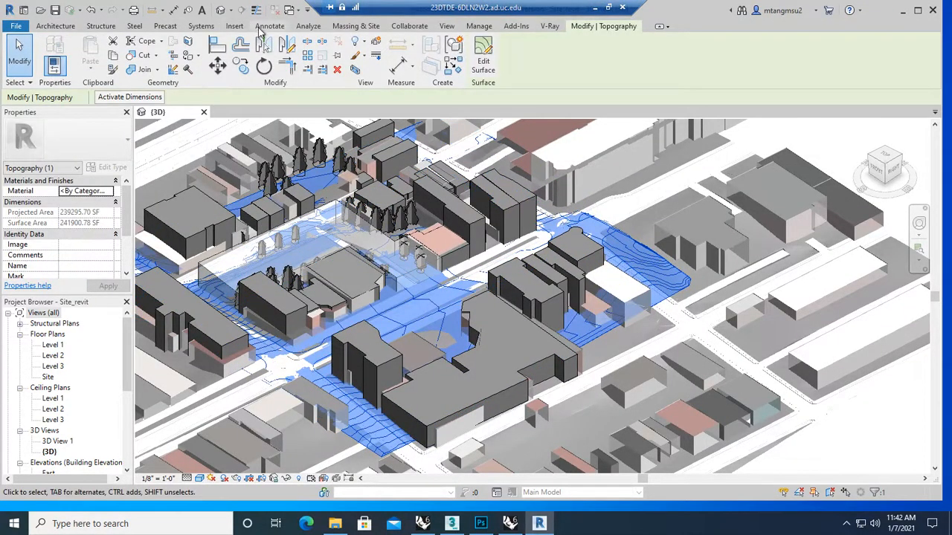
{"action": "left_click", "coordinate": [360, 26]}
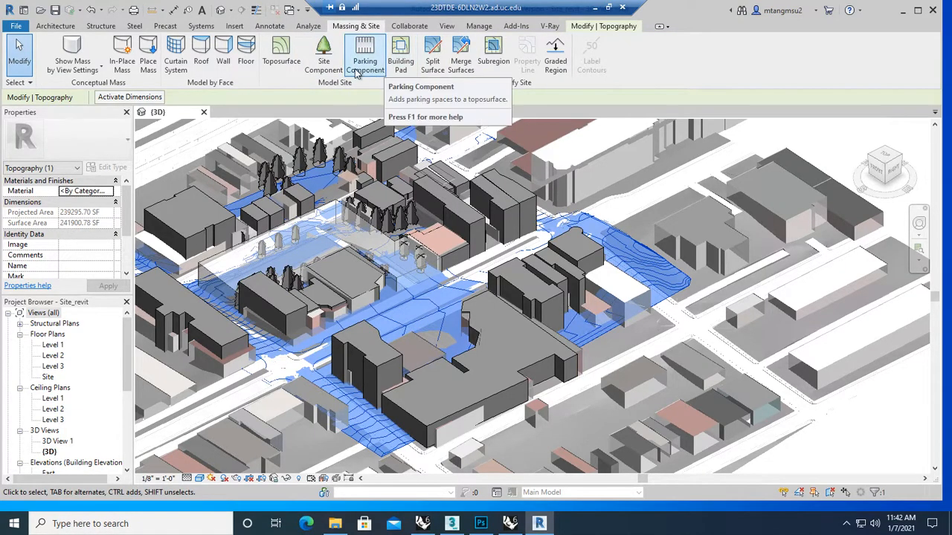
{"action": "left_click", "coordinate": [281, 54]}
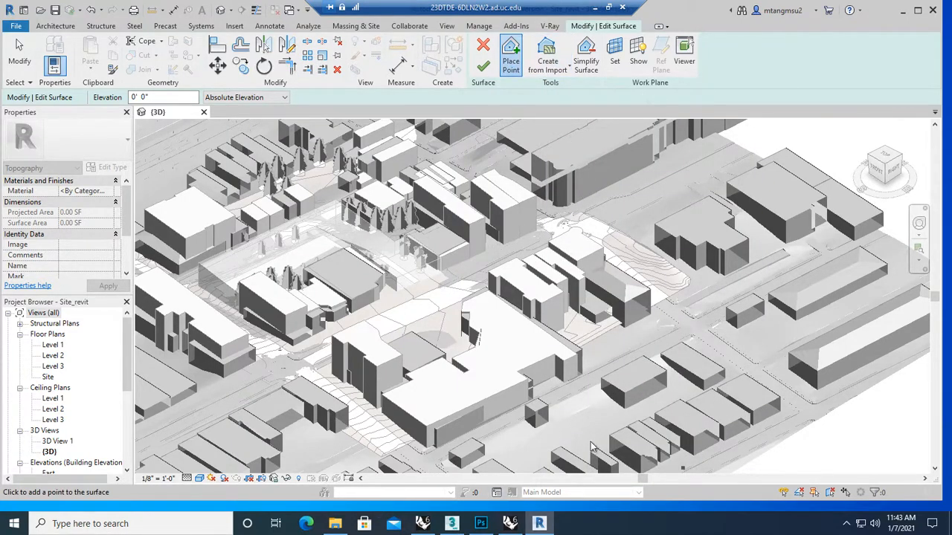
- Switch to the Learning Path document in Firefox and open the Revit Site Modeling tutorial from its Revit section
{"action": "left_click", "coordinate": [595, 7]}
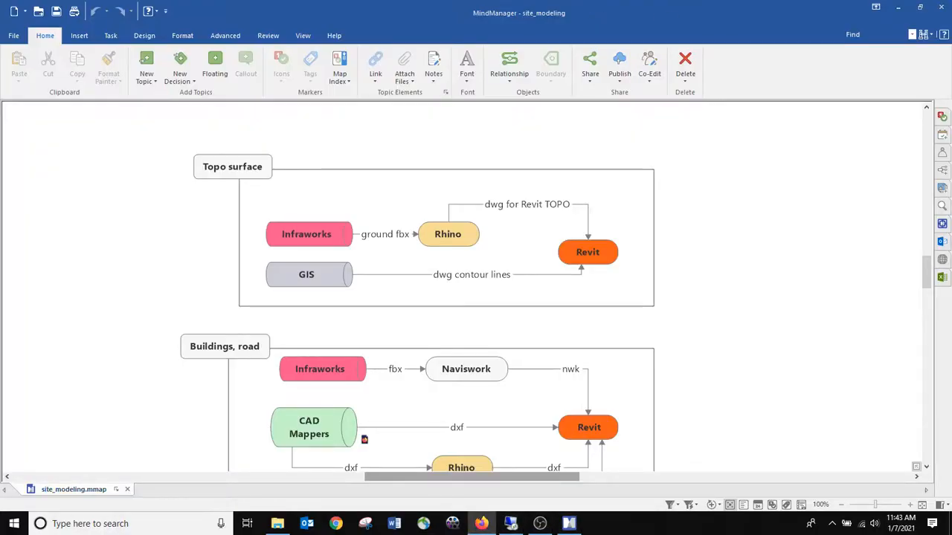
{"action": "left_click", "coordinate": [481, 523]}
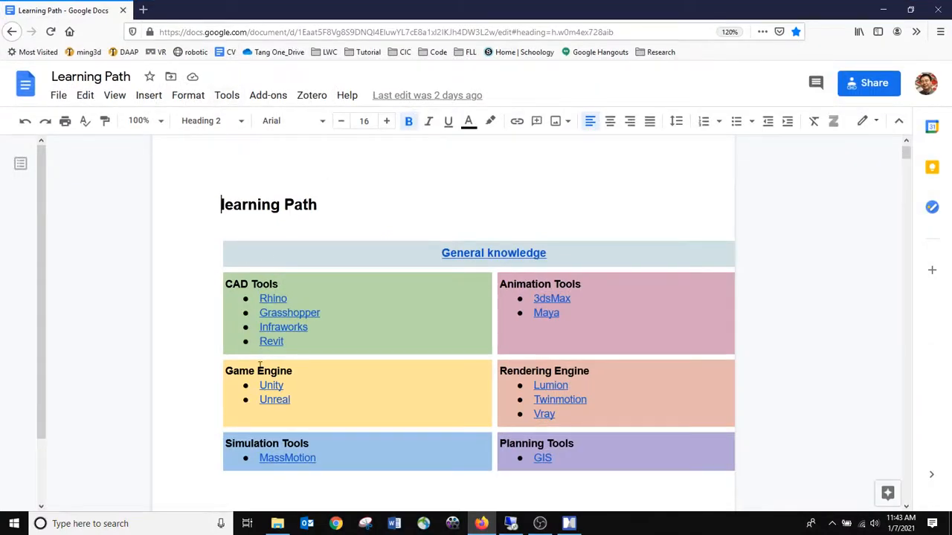
{"action": "left_click", "coordinate": [273, 342]}
{"action": "left_click", "coordinate": [317, 365]}
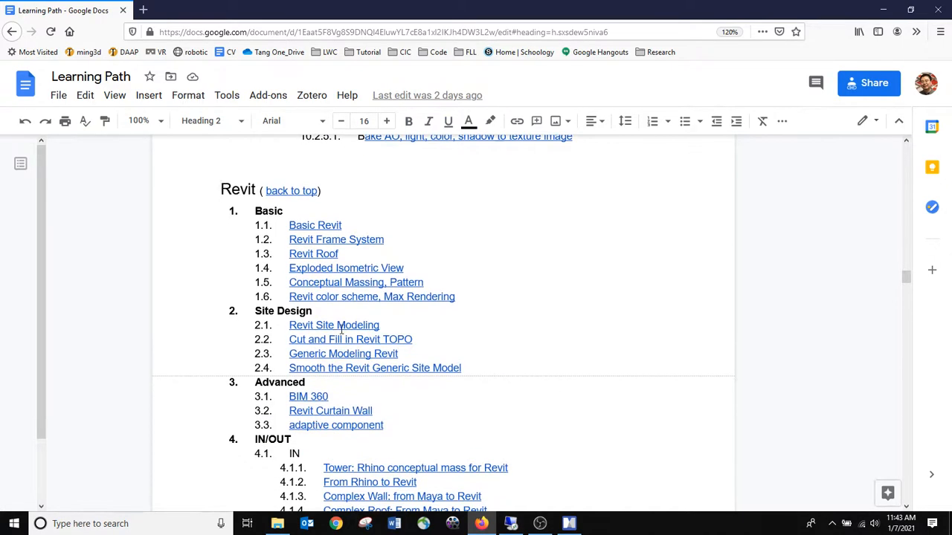
{"action": "left_click", "coordinate": [340, 326]}
{"action": "left_click", "coordinate": [383, 347]}
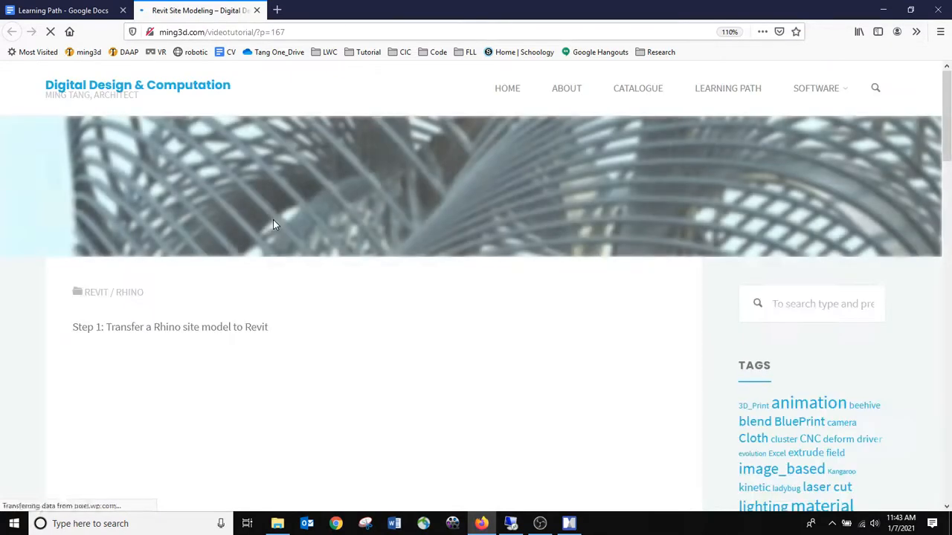
- Review the Revit Site Modeling tutorial's videos on transferring a Rhino site model and adding a building pad
{"action": "scroll", "coordinate": [358, 305], "scroll_direction": "down", "scroll_amount": 3}
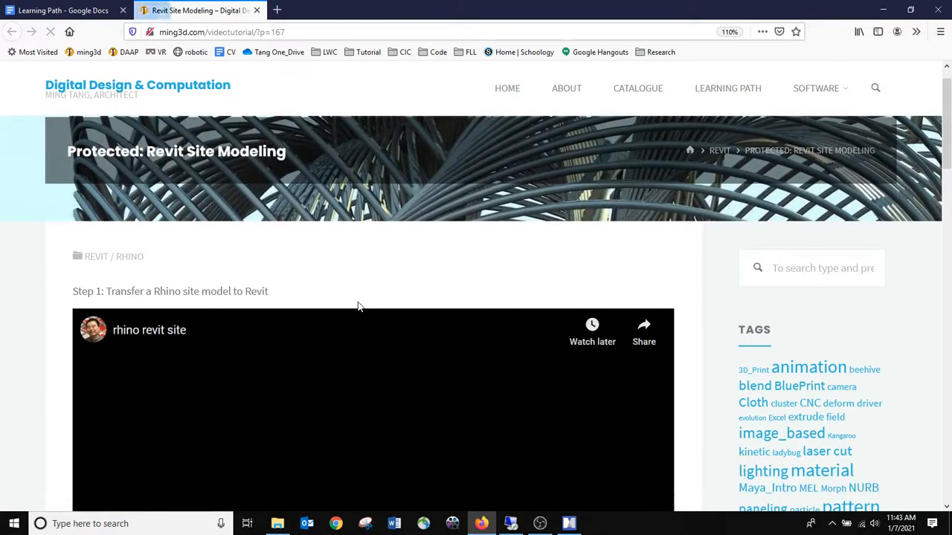
{"action": "scroll", "coordinate": [358, 307], "scroll_direction": "down", "scroll_amount": 2}
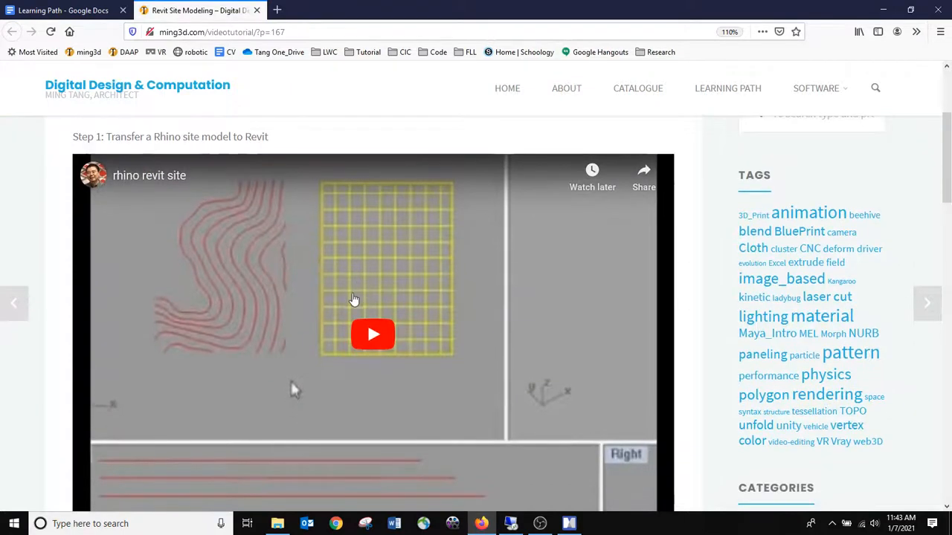
{"action": "scroll", "coordinate": [257, 268], "scroll_direction": "down", "scroll_amount": 1}
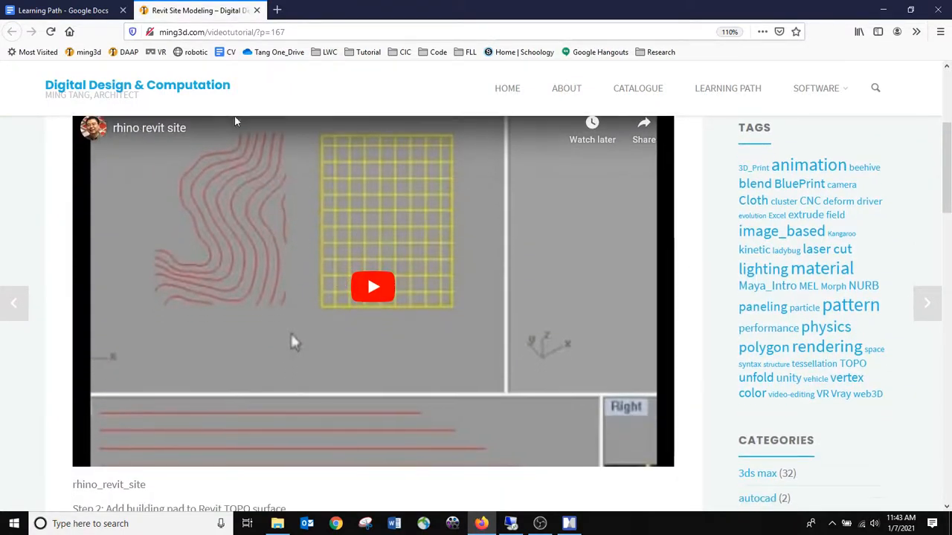
{"action": "scroll", "coordinate": [258, 268], "scroll_direction": "down", "scroll_amount": 4}
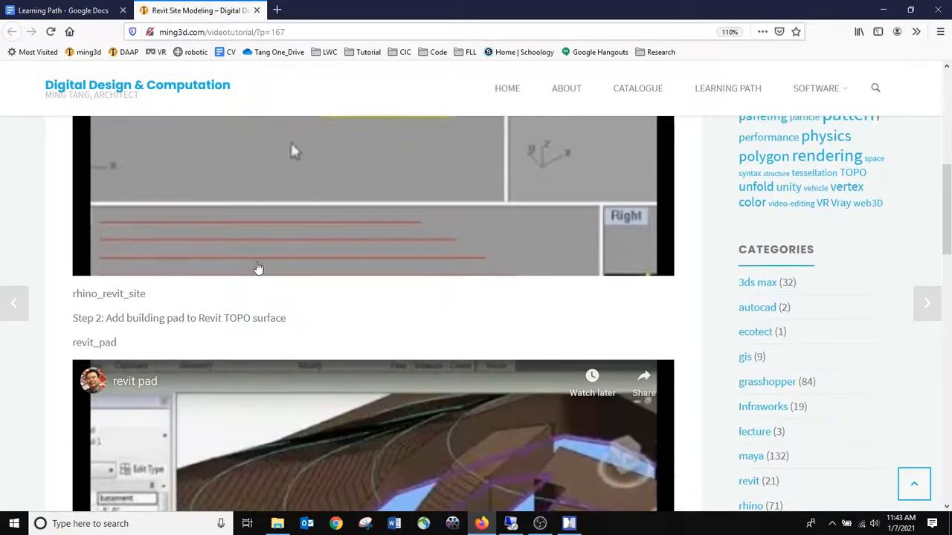
{"action": "scroll", "coordinate": [355, 323], "scroll_direction": "down", "scroll_amount": 5}
{"action": "scroll", "coordinate": [335, 367], "scroll_direction": "down", "scroll_amount": 1}
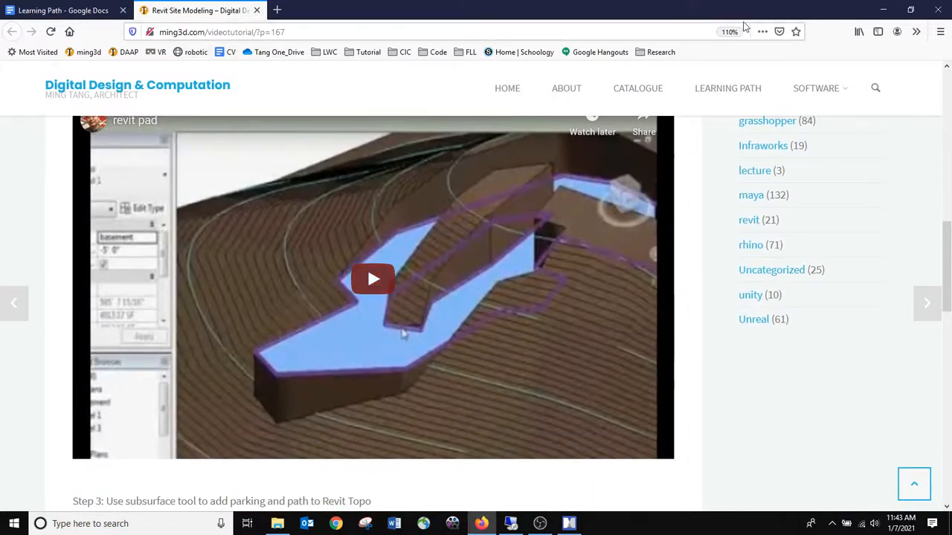
{"action": "scroll", "coordinate": [317, 272], "scroll_direction": "up", "scroll_amount": 4}
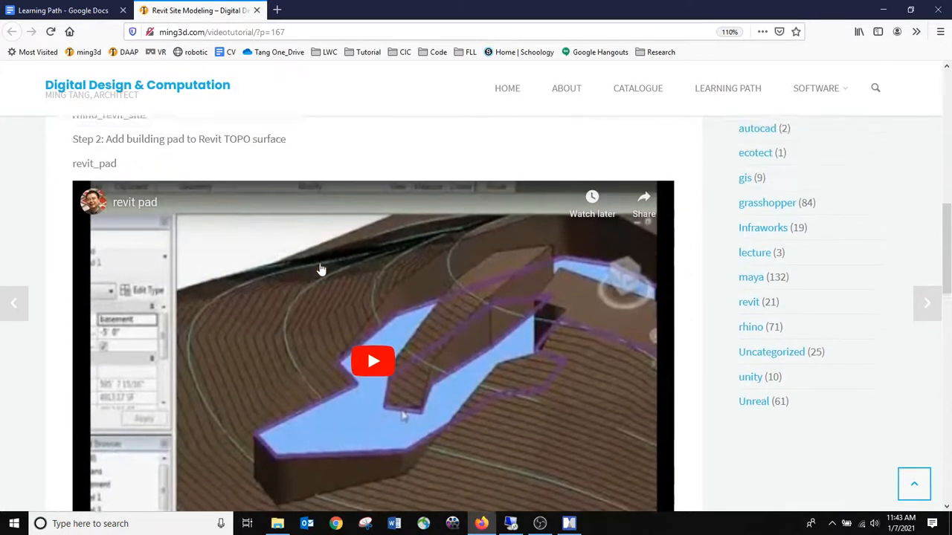
- Go back to the Learning Path document, then return to the site_modeling map in MindManager
{"action": "left_click", "coordinate": [65, 11]}
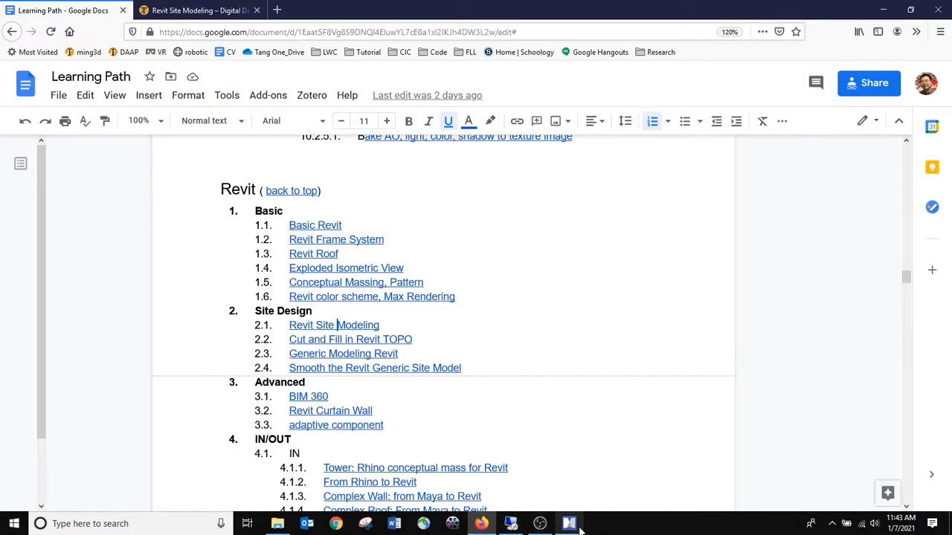
{"action": "mouse_move", "coordinate": [569, 526]}
{"action": "left_click", "coordinate": [571, 468]}
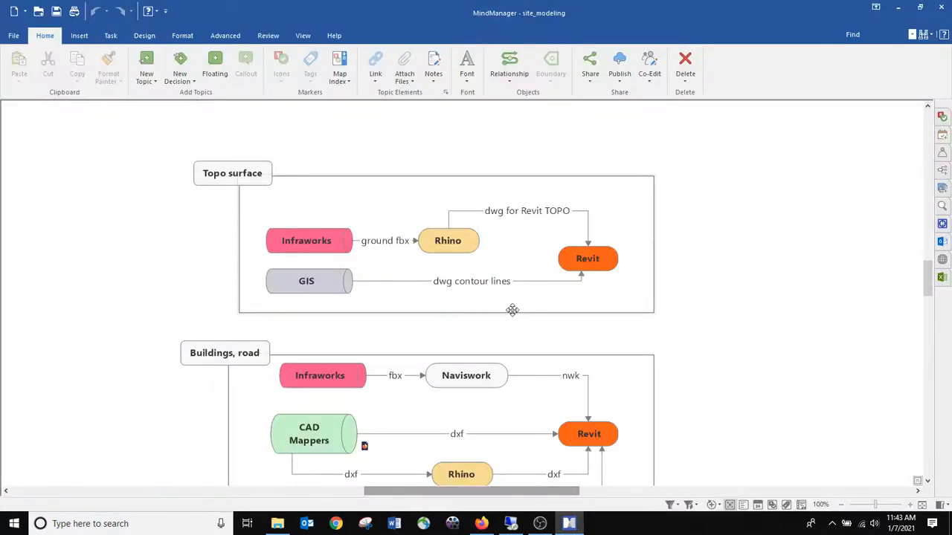
- Point out the GIS and Infraworks source topics in the map's Topo surface section
{"action": "scroll", "coordinate": [511, 310], "scroll_direction": "down", "scroll_amount": 1}
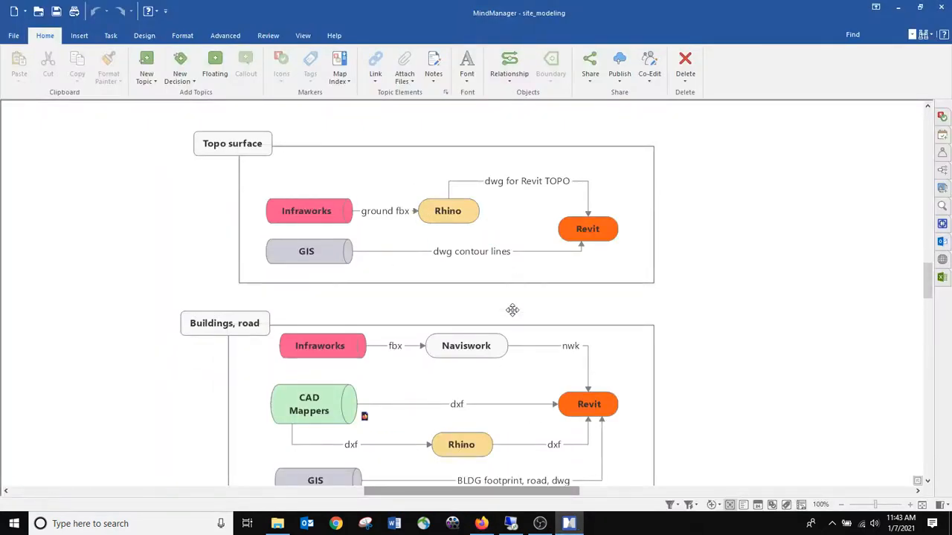
{"action": "left_click", "coordinate": [310, 256]}
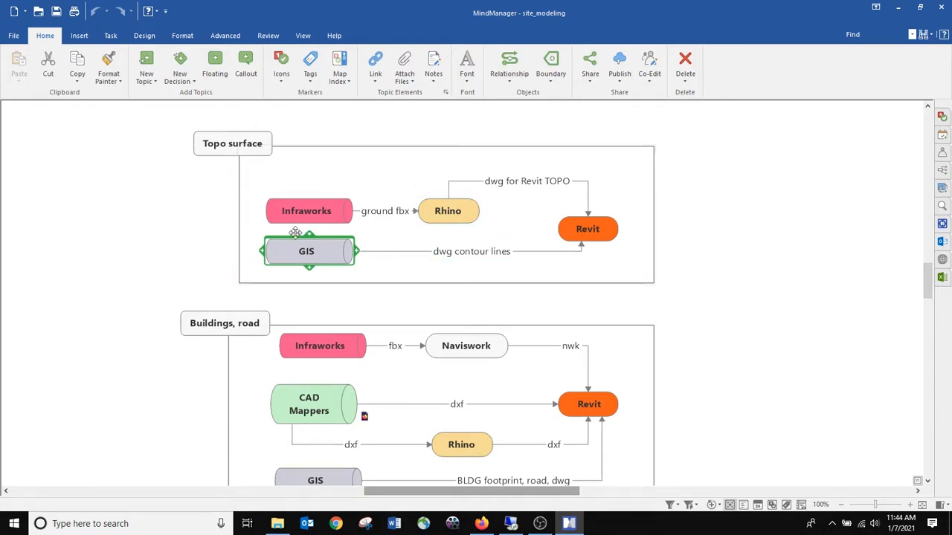
{"action": "left_click", "coordinate": [312, 216]}
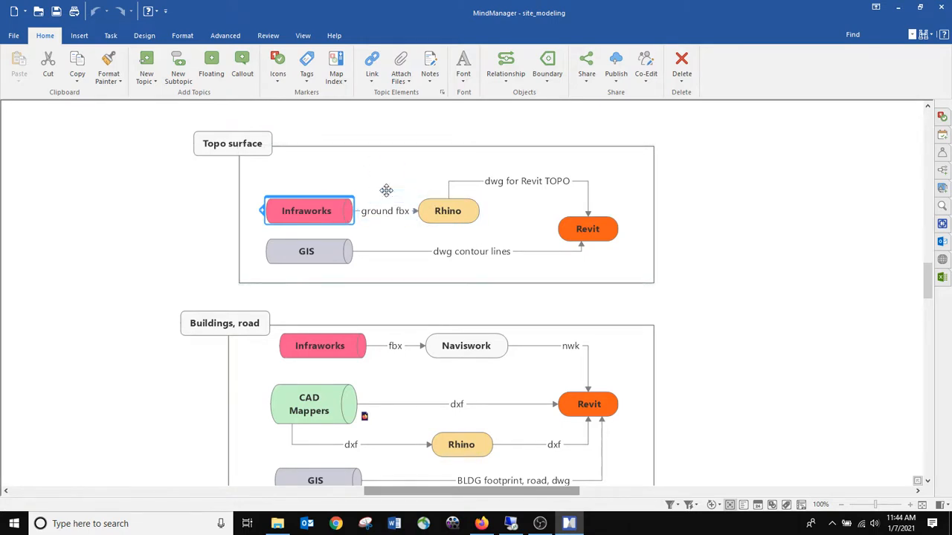
- Switch to the remote desktop, minimize Revit and search Windows for infrawork
{"action": "left_click", "coordinate": [513, 524]}
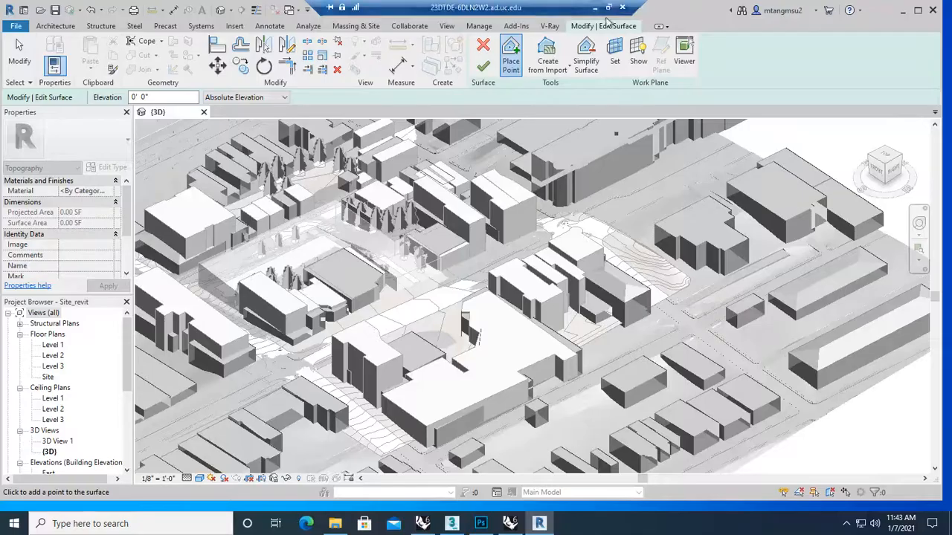
{"action": "left_click", "coordinate": [903, 11]}
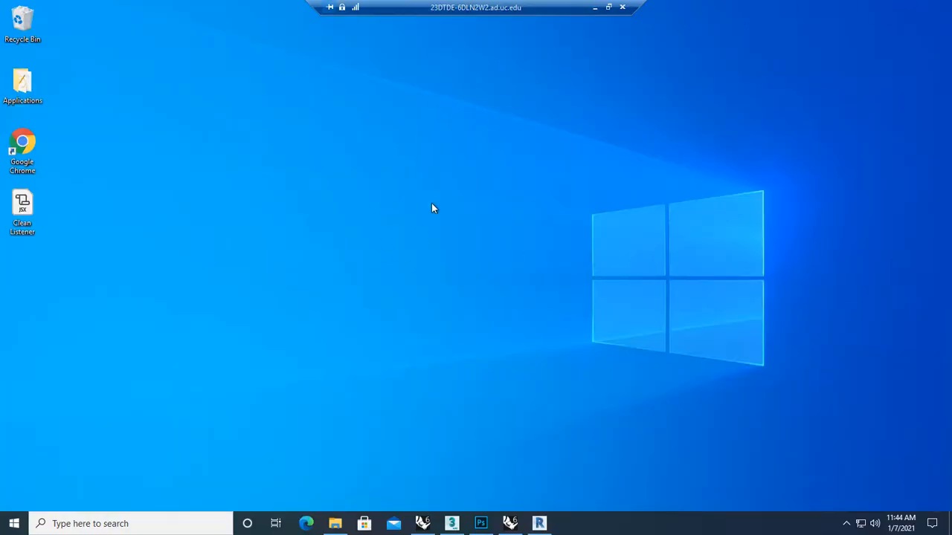
{"action": "left_click", "coordinate": [209, 524]}
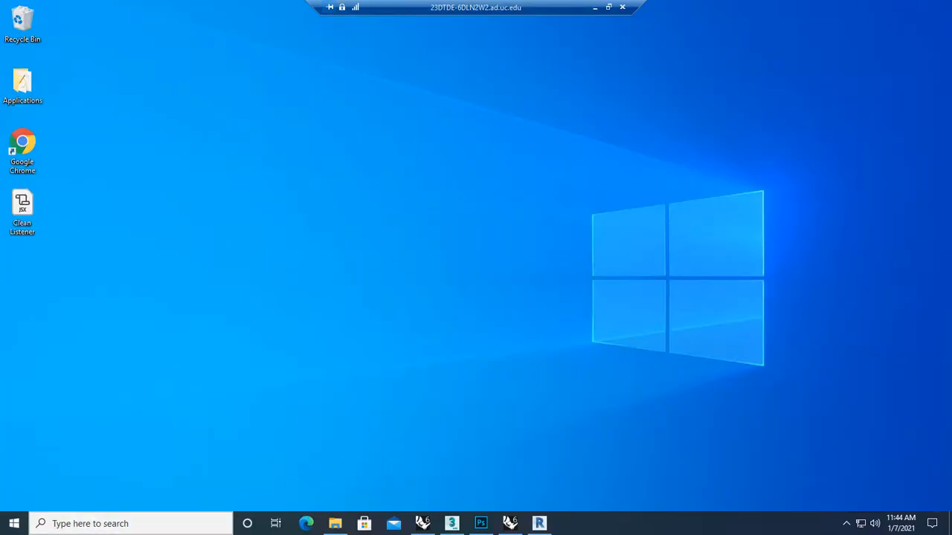
{"action": "type", "text": "infor"}
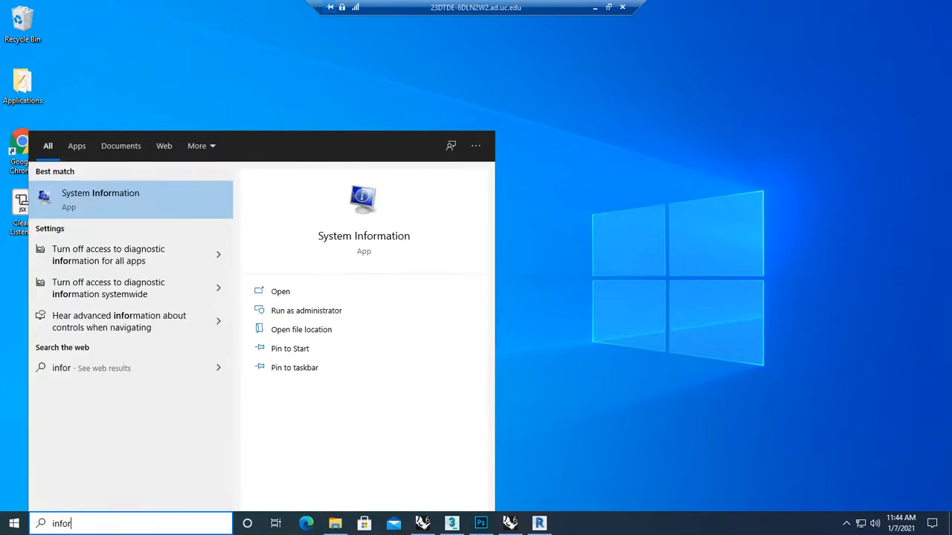
{"action": "type", "text": "a"}
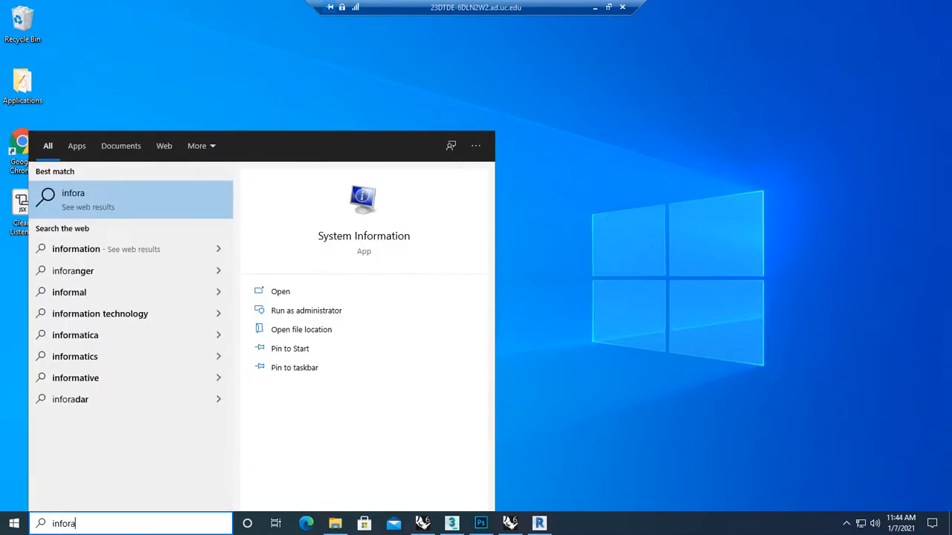
{"action": "key", "text": "BackSpace"}
{"action": "key", "text": "BackSpace"}
{"action": "key", "text": "BackSpace"}
{"action": "type", "text": "ra"}
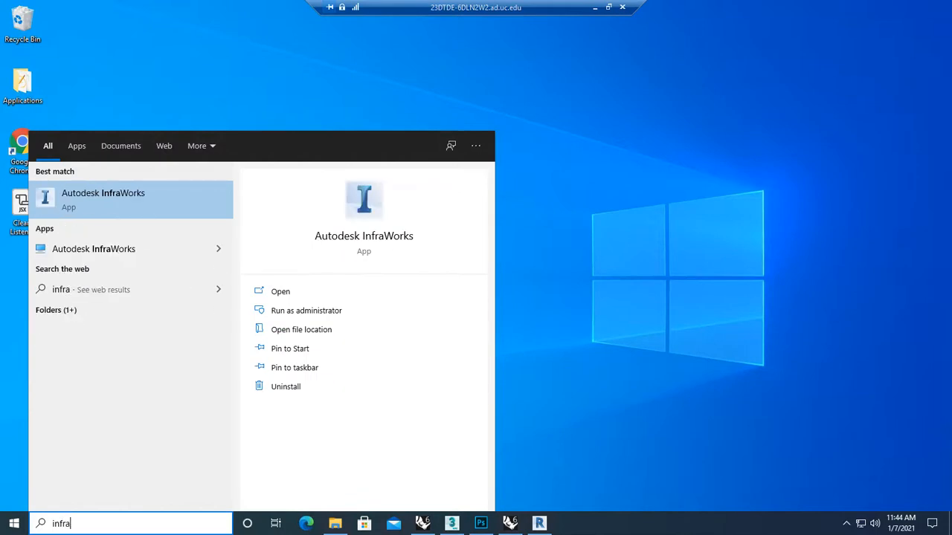
{"action": "type", "text": "work"}
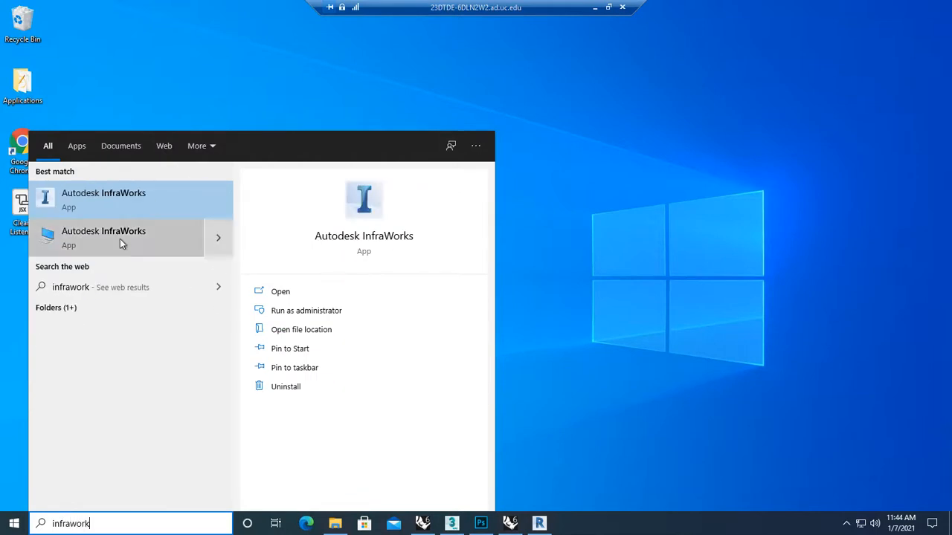
- Launch Autodesk InfraWorks from the Autodesk folder inside the desktop's Applications folder
{"action": "left_click", "coordinate": [26, 89]}
{"action": "double_click", "coordinate": [26, 88]}
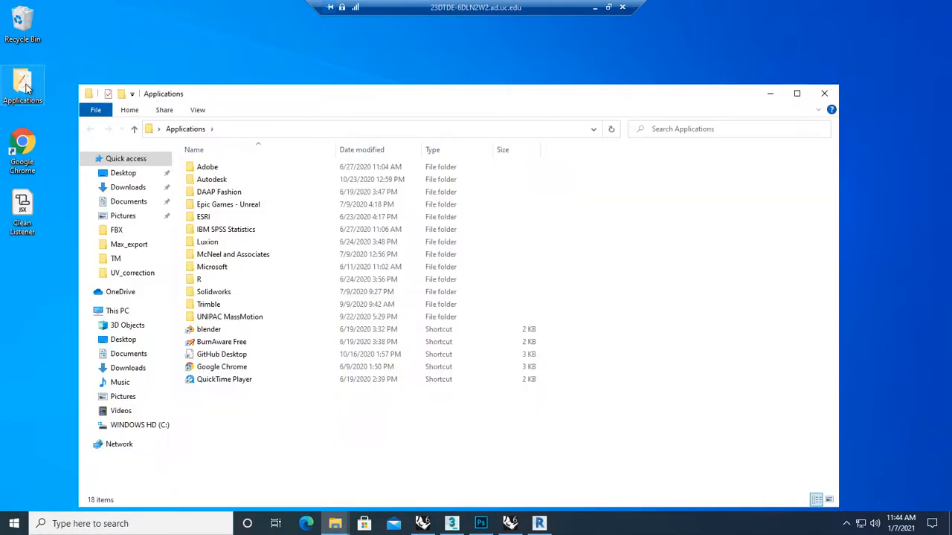
{"action": "left_click", "coordinate": [224, 181]}
{"action": "double_click", "coordinate": [224, 181]}
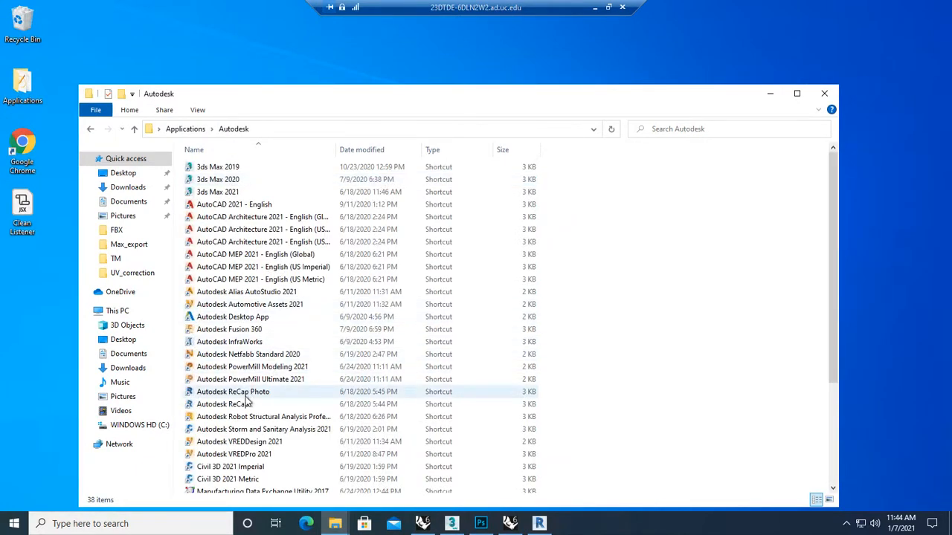
{"action": "left_click", "coordinate": [260, 343]}
{"action": "double_click", "coordinate": [284, 341]}
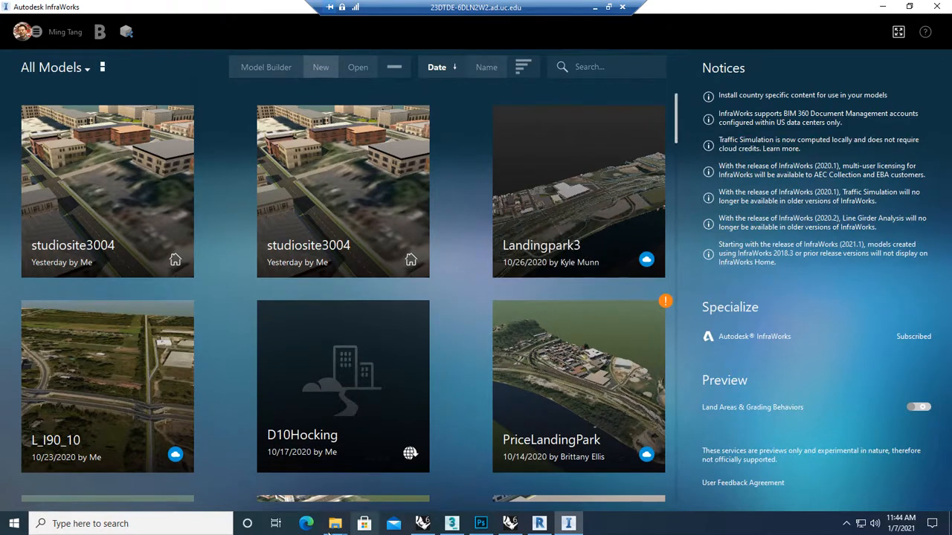
- Leave the remote desktop, switch to the Learning Path document in Firefox and return to its main heading
{"action": "left_click", "coordinate": [597, 7]}
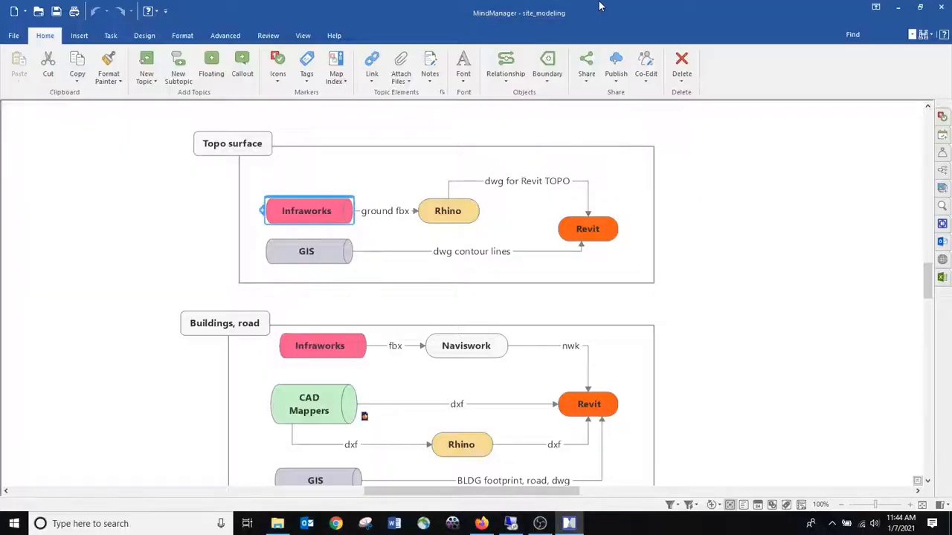
{"action": "left_click", "coordinate": [481, 523]}
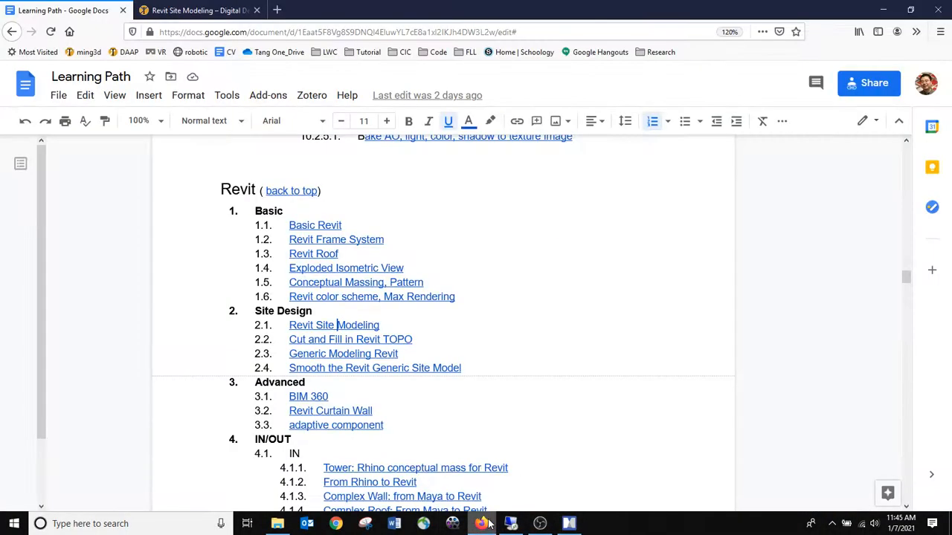
{"action": "left_click", "coordinate": [293, 191]}
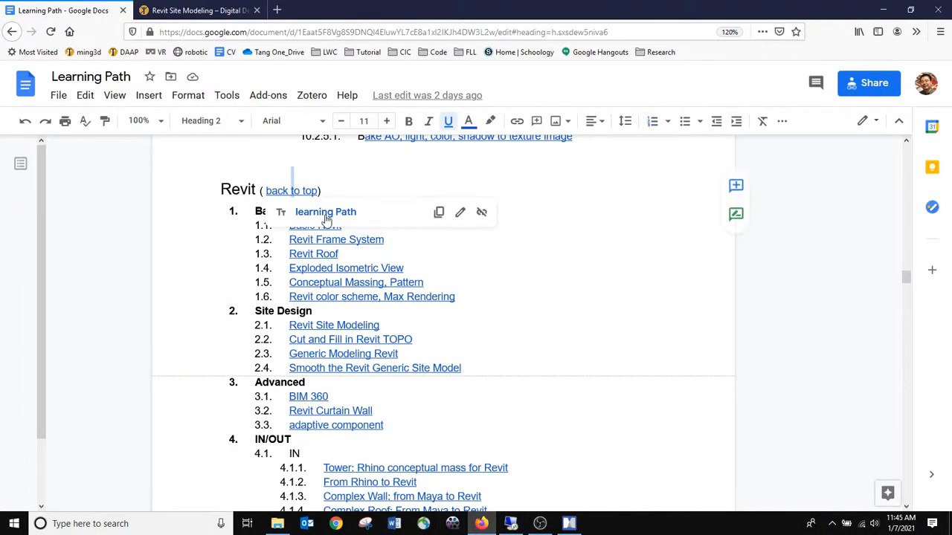
{"action": "left_click", "coordinate": [327, 213]}
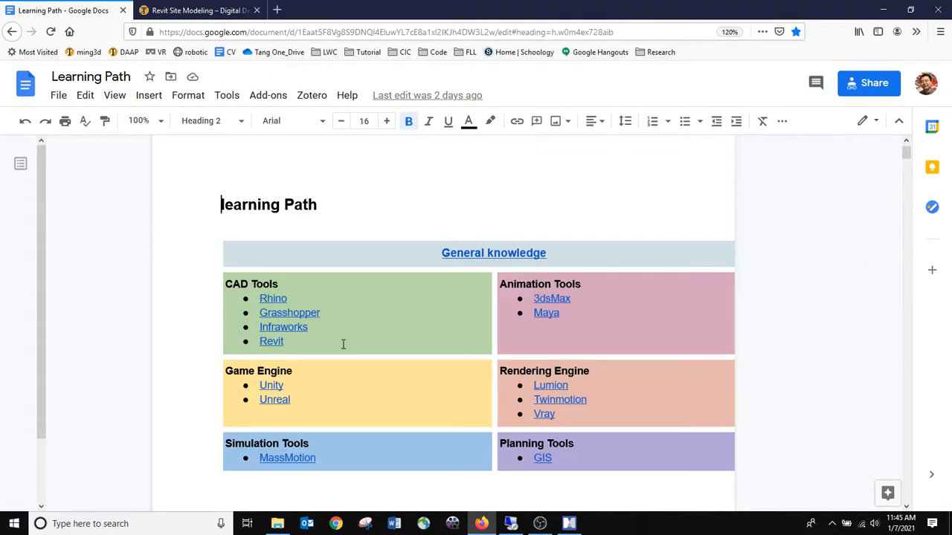
- Go to the Learning Path's Infraworks section and show the link for the Activate IFW license and project tutorial
{"action": "scroll", "coordinate": [339, 339], "scroll_direction": "down", "scroll_amount": 1}
{"action": "left_click", "coordinate": [283, 316]}
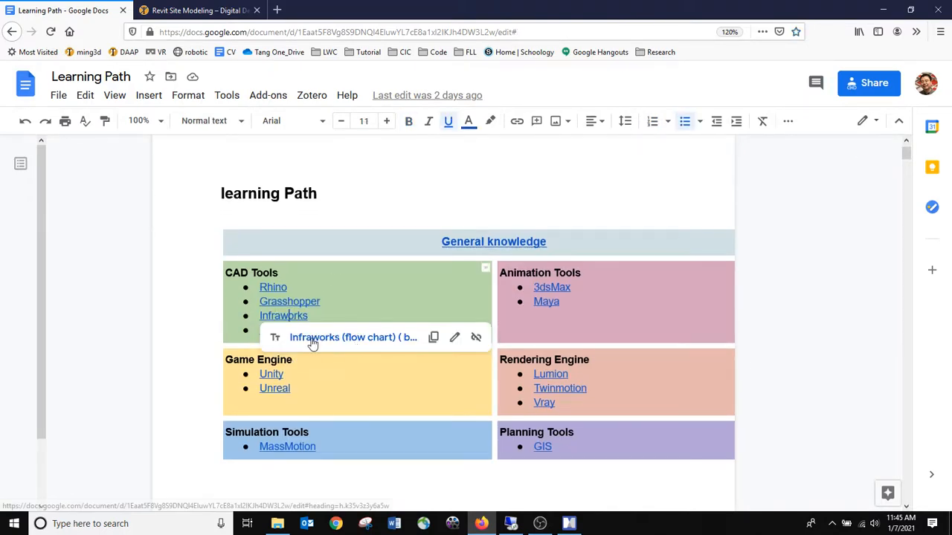
{"action": "left_click", "coordinate": [315, 338]}
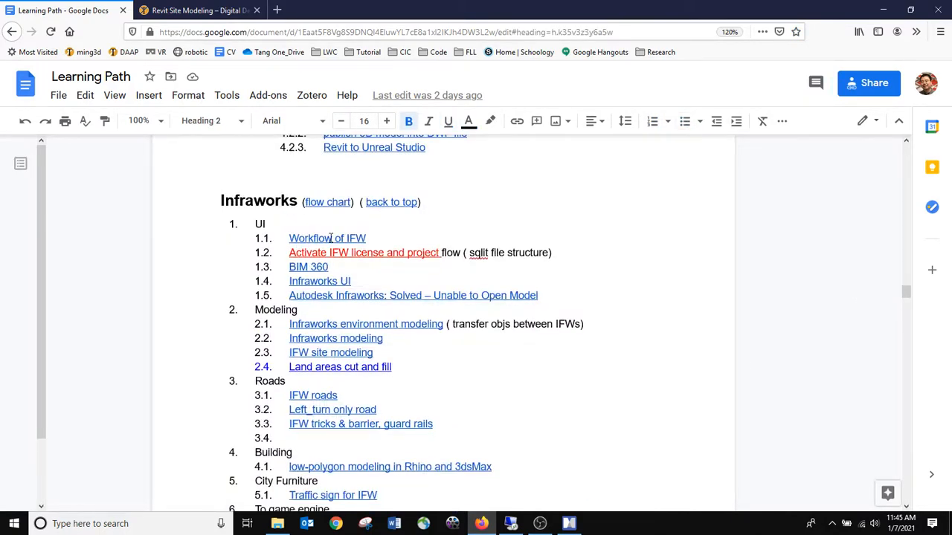
{"action": "left_click", "coordinate": [318, 252]}
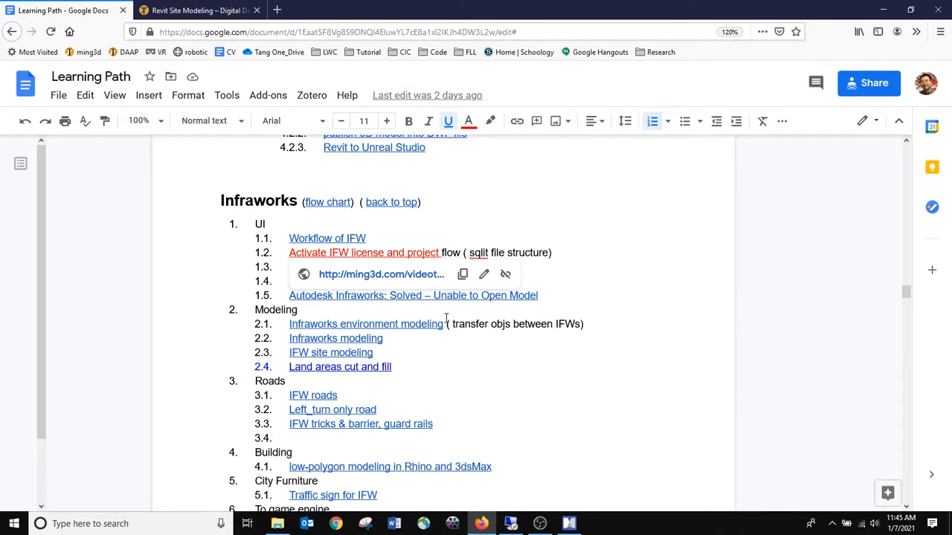
- Switch back to InfraWorks, open Model Builder and locate Cincinnati, Ohio, United States on the map
{"action": "left_click", "coordinate": [511, 523]}
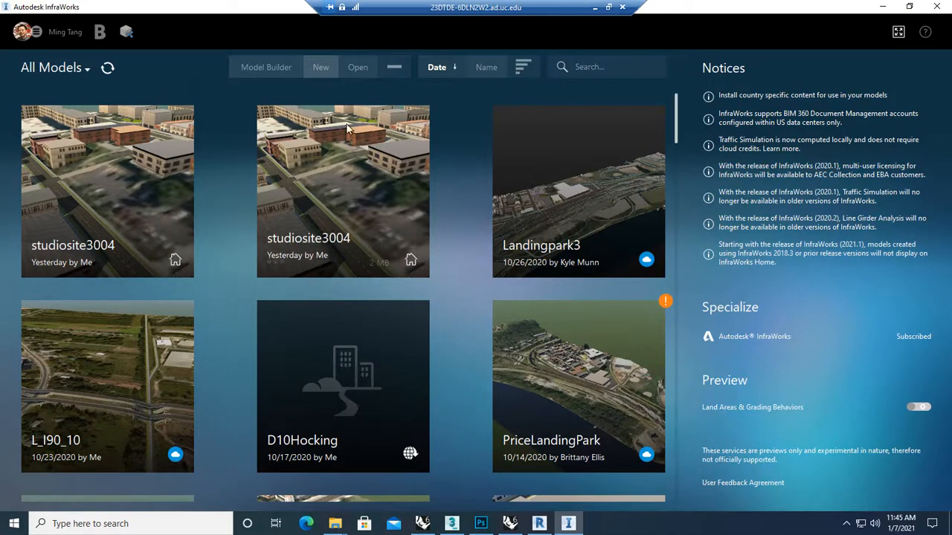
{"action": "left_click", "coordinate": [281, 72]}
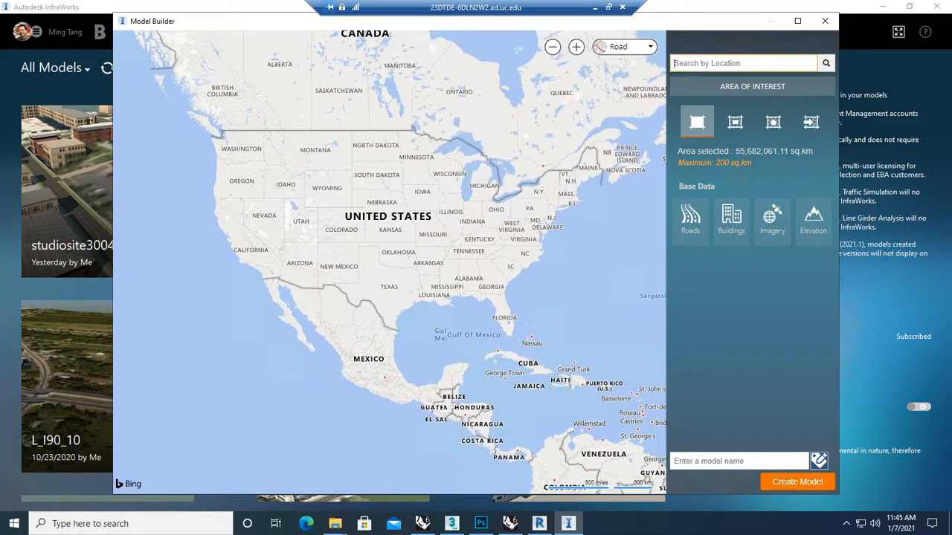
{"action": "type", "text": "cin"}
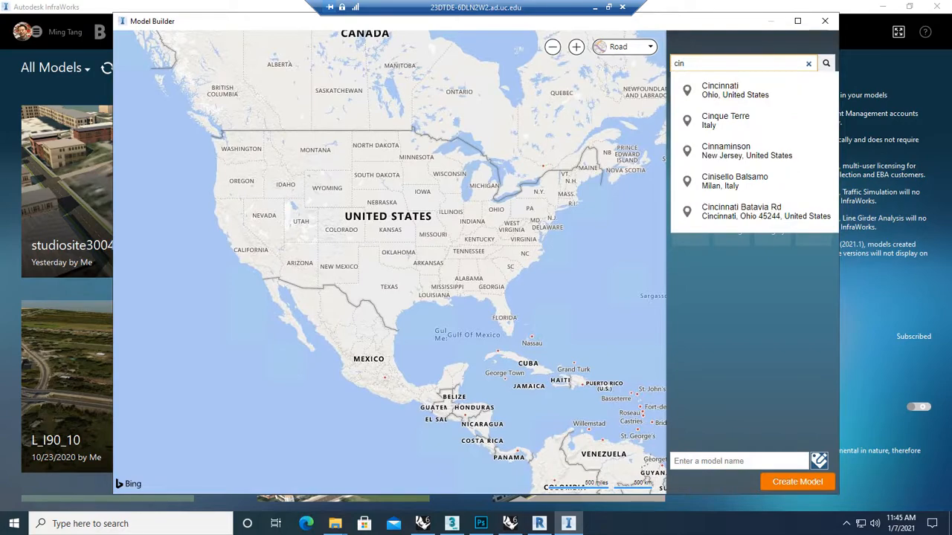
{"action": "left_click", "coordinate": [734, 90]}
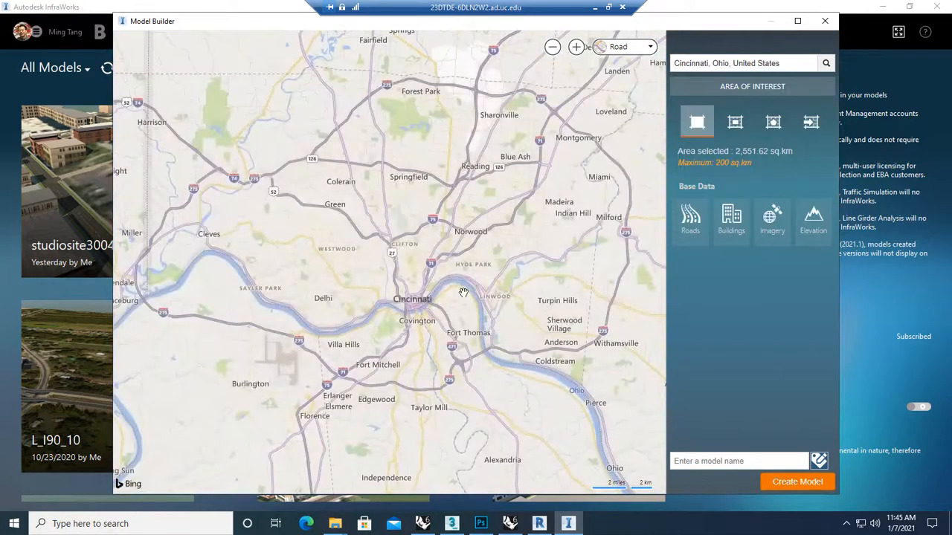
{"action": "scroll", "coordinate": [456, 247], "scroll_direction": "up", "scroll_amount": 2}
{"action": "scroll", "coordinate": [456, 247], "scroll_direction": "up", "scroll_amount": 3}
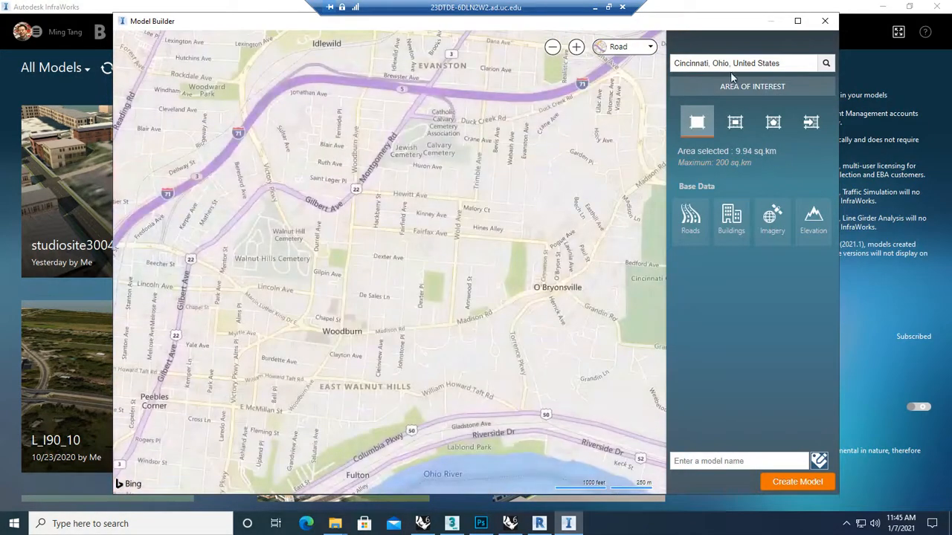
- Outline a rectangular area of interest of about 0.64 sq km south of Evanston, then close Model Builder without creating a model
{"action": "left_click", "coordinate": [729, 63]}
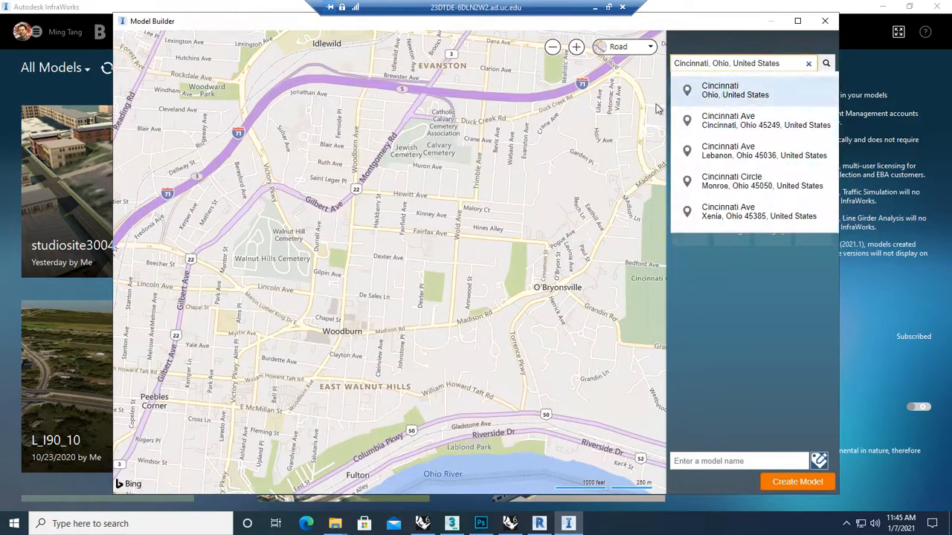
{"action": "left_click", "coordinate": [728, 278]}
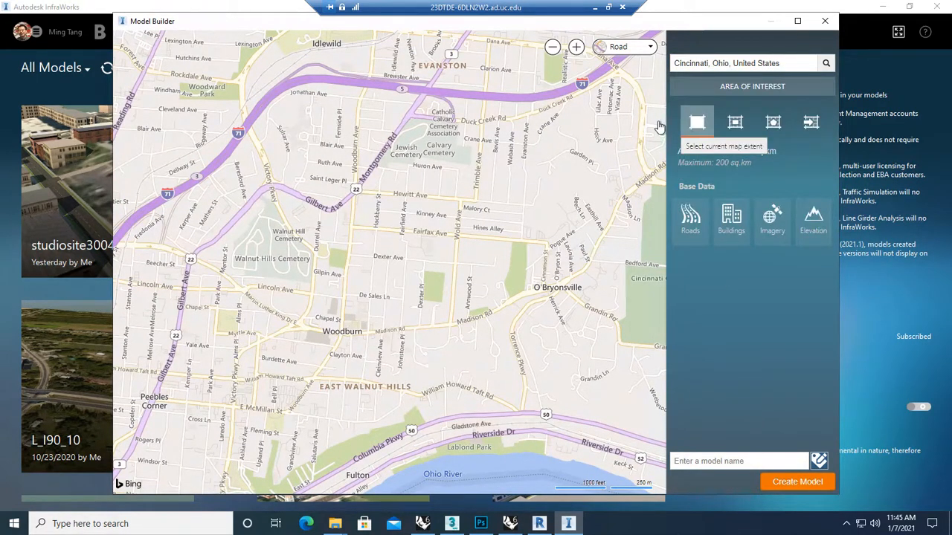
{"action": "left_click_drag", "start_coordinate": [342, 165], "coordinate": [517, 299]}
{"action": "left_click", "coordinate": [735, 121]}
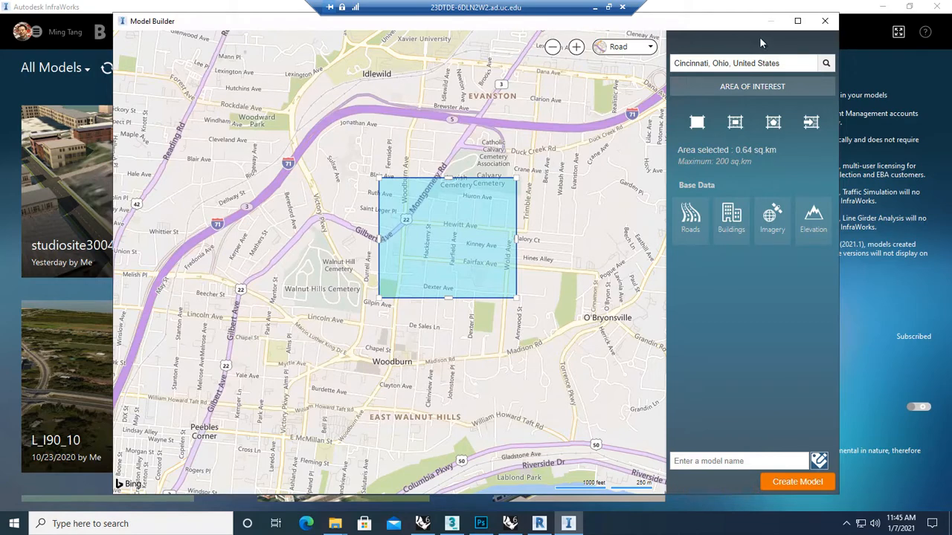
{"action": "left_click", "coordinate": [808, 24]}
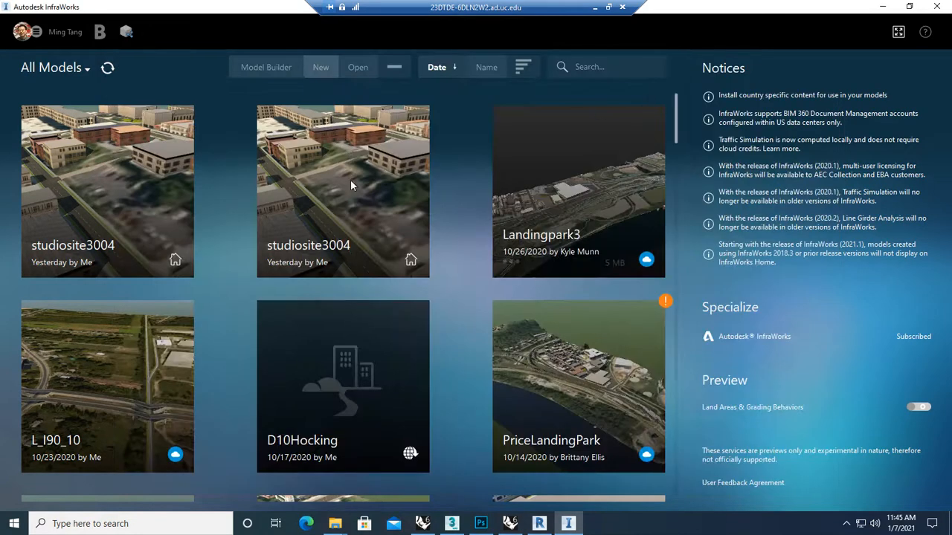
- In File Explorer, open the project folder under Documents > Autodesk InfraWorks Models > Autodesk 360 and select studiosite3004.files and studiosite3004
{"action": "mouse_move", "coordinate": [340, 527]}
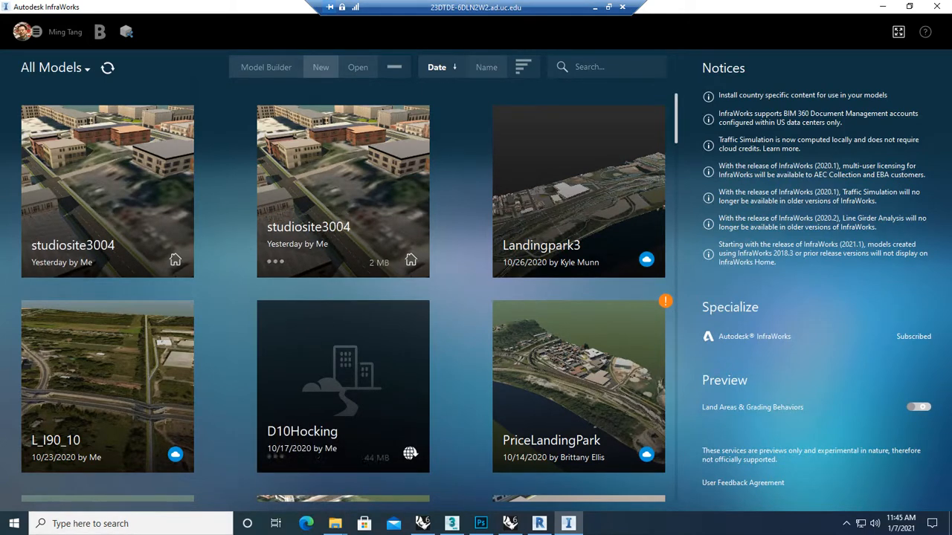
{"action": "left_click", "coordinate": [272, 480]}
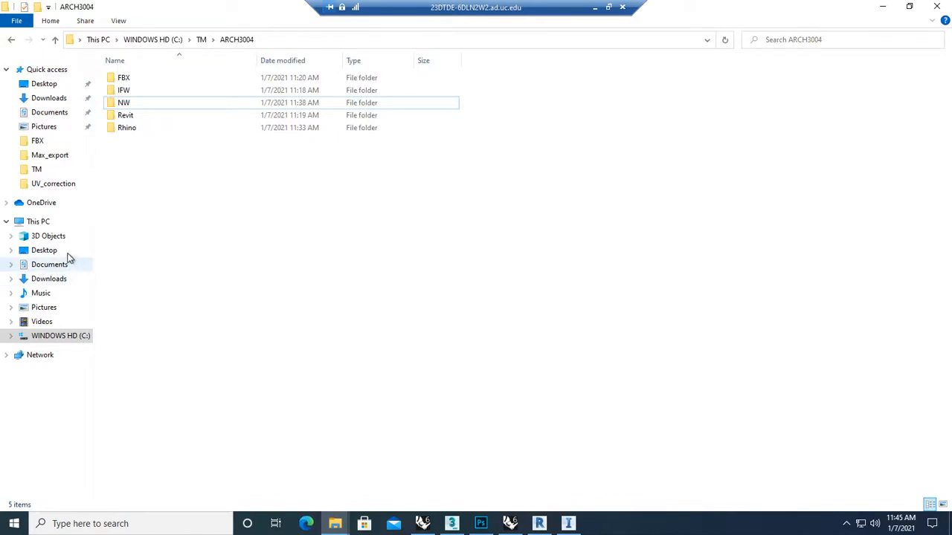
{"action": "left_click", "coordinate": [55, 115]}
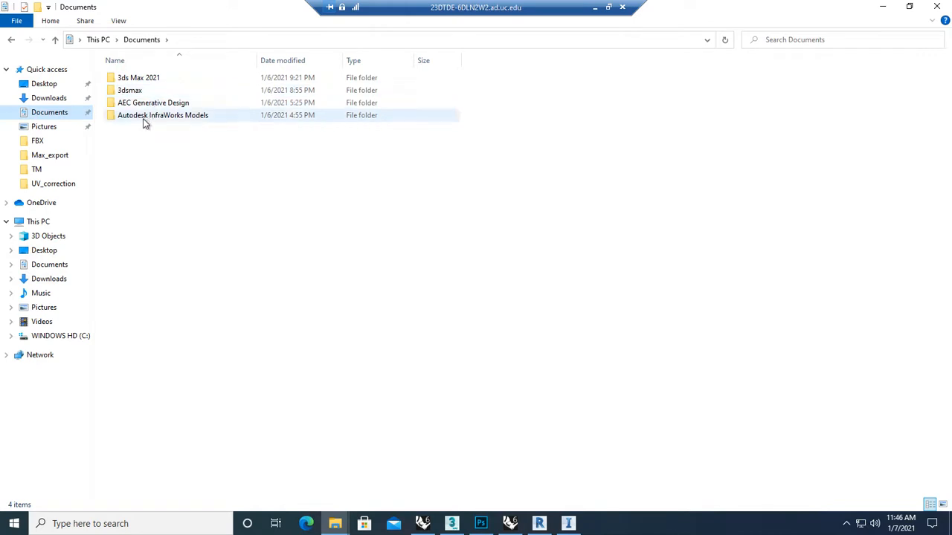
{"action": "double_click", "coordinate": [142, 117]}
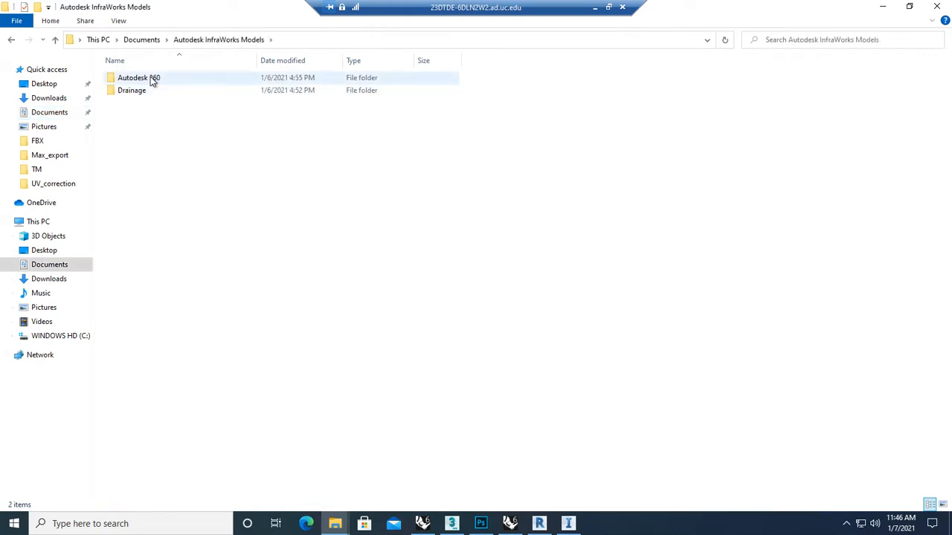
{"action": "double_click", "coordinate": [152, 80]}
{"action": "double_click", "coordinate": [151, 79]}
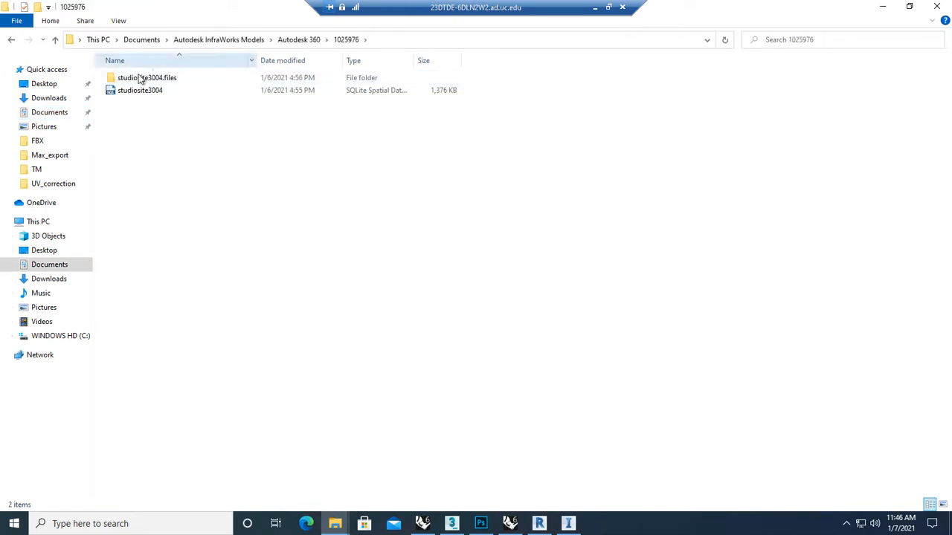
{"action": "left_click_drag", "start_coordinate": [169, 137], "coordinate": [151, 84]}
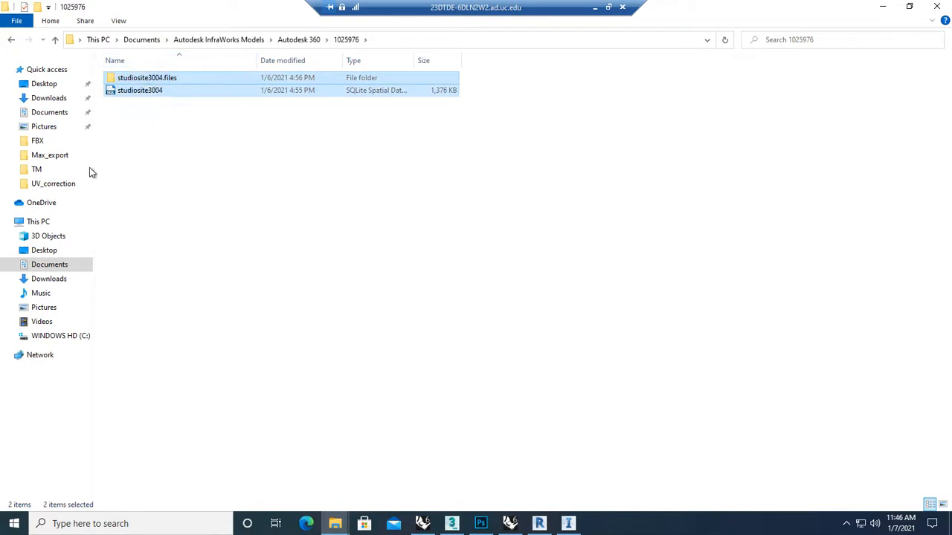
- Browse to C:\TM\ARCH3004\IFW and select the studiosite3004 model file
{"action": "left_click", "coordinate": [59, 338]}
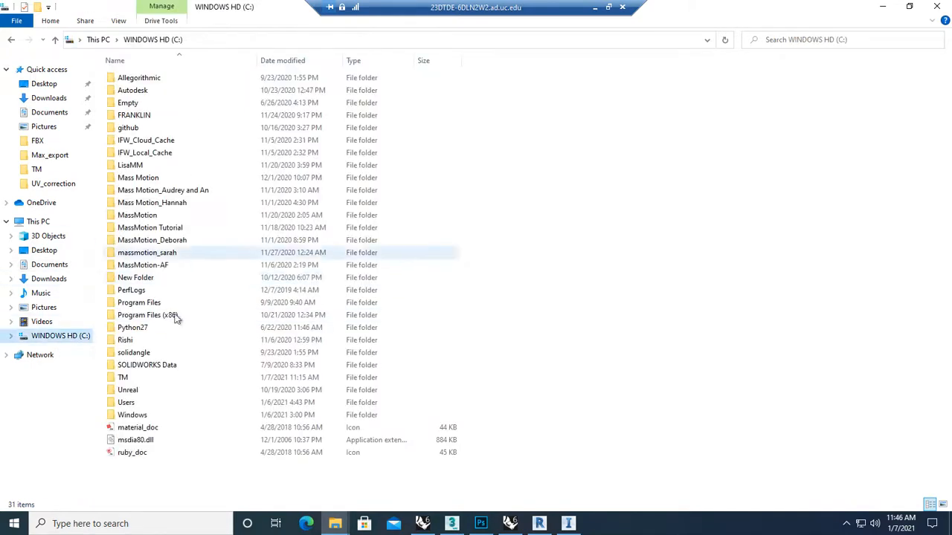
{"action": "double_click", "coordinate": [132, 379]}
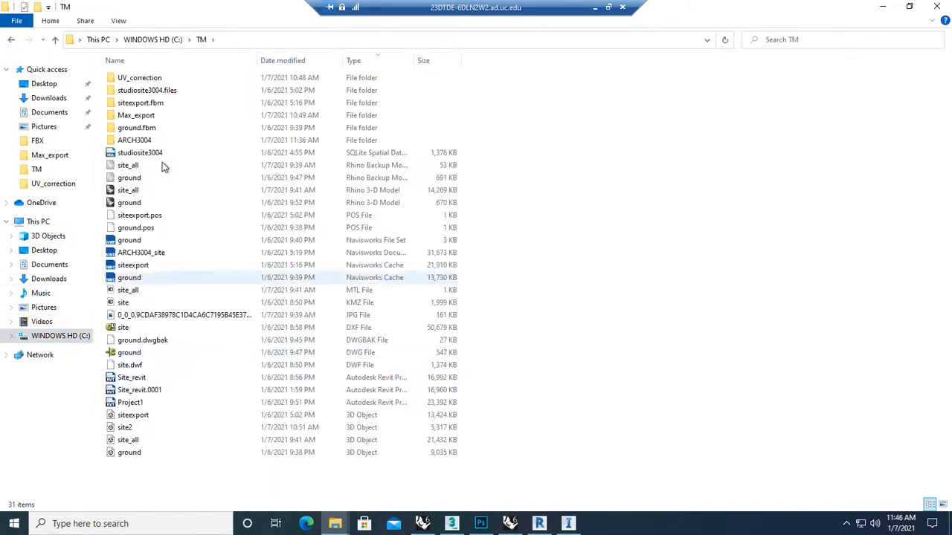
{"action": "double_click", "coordinate": [139, 140]}
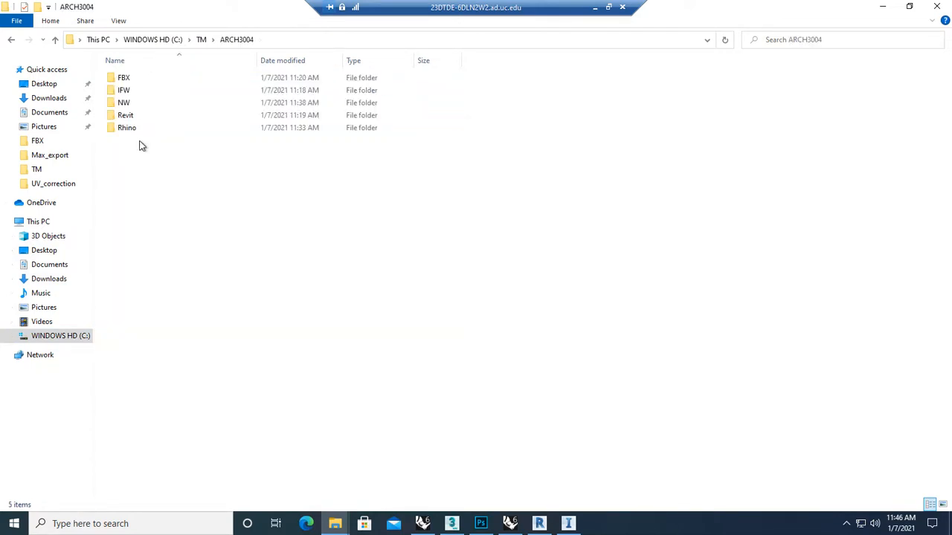
{"action": "double_click", "coordinate": [138, 90]}
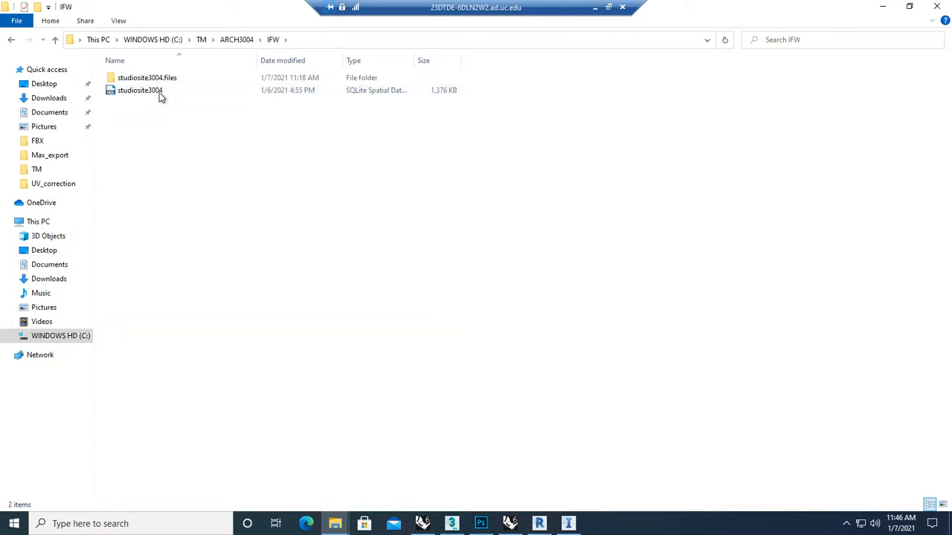
{"action": "left_click", "coordinate": [174, 93]}
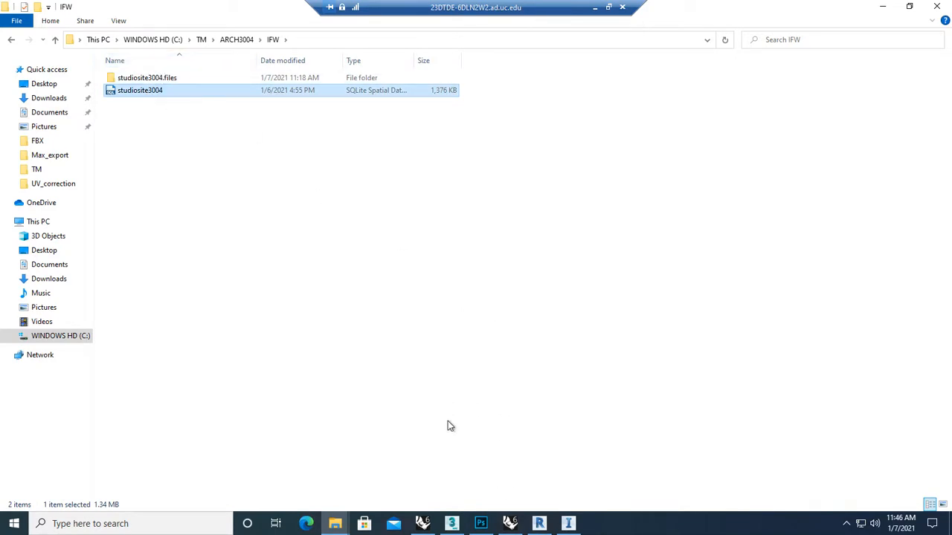
- Switch to InfraWorks and open the studiosite3004 model from C:\TM\ARCH3004\IFW
{"action": "left_click", "coordinate": [569, 524]}
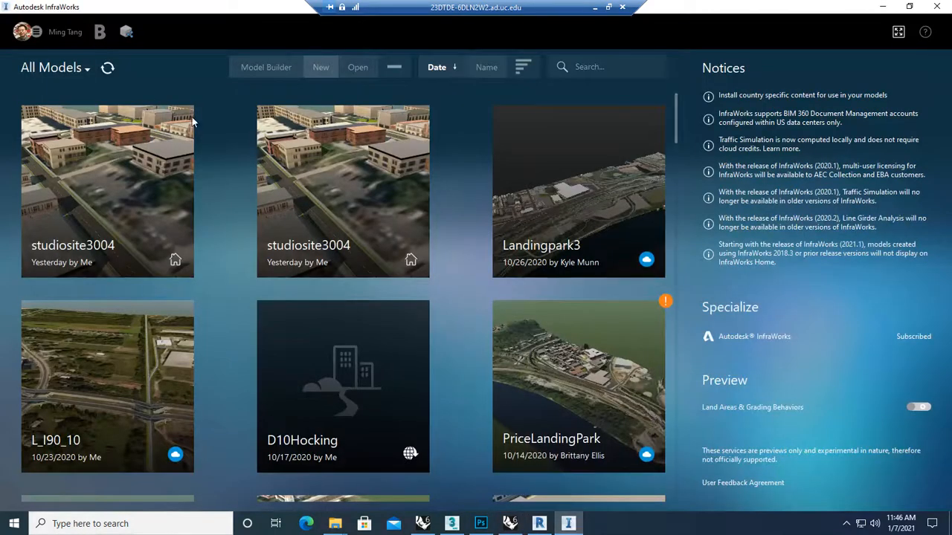
{"action": "left_click", "coordinate": [358, 68]}
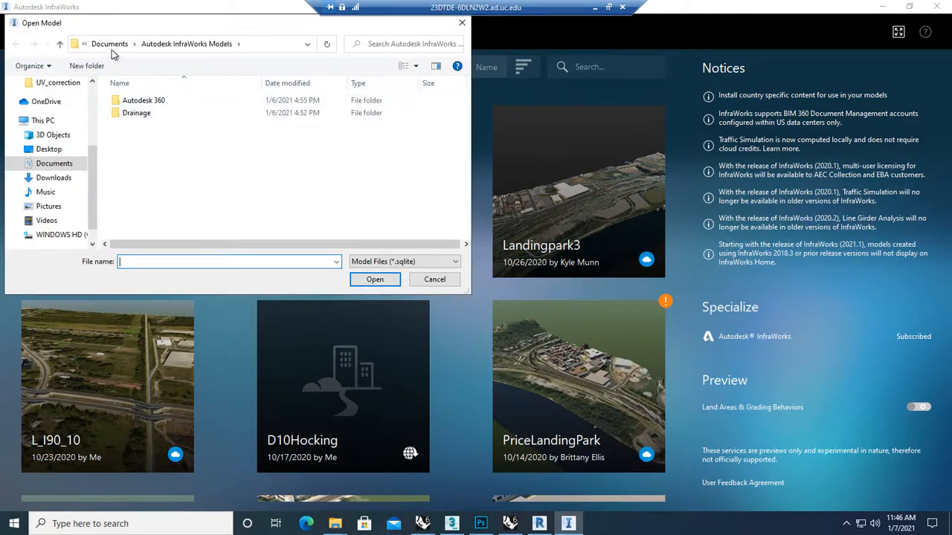
{"action": "left_click", "coordinate": [63, 235]}
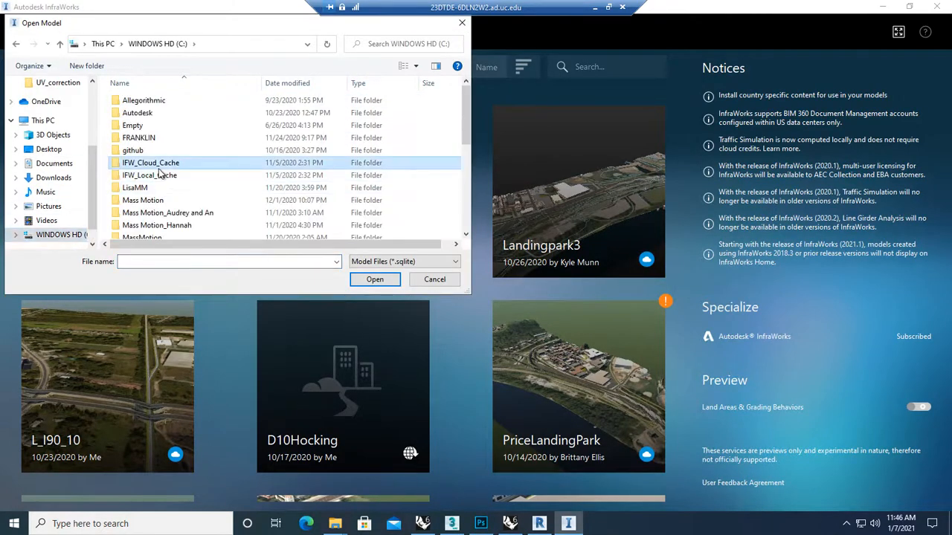
{"action": "scroll", "coordinate": [165, 175], "scroll_direction": "down", "scroll_amount": 5}
{"action": "double_click", "coordinate": [147, 190]}
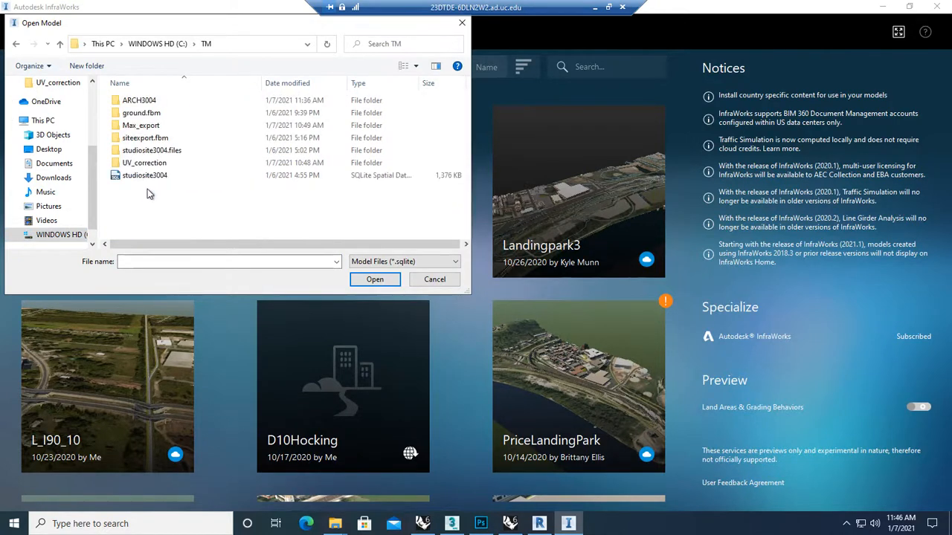
{"action": "double_click", "coordinate": [141, 100]}
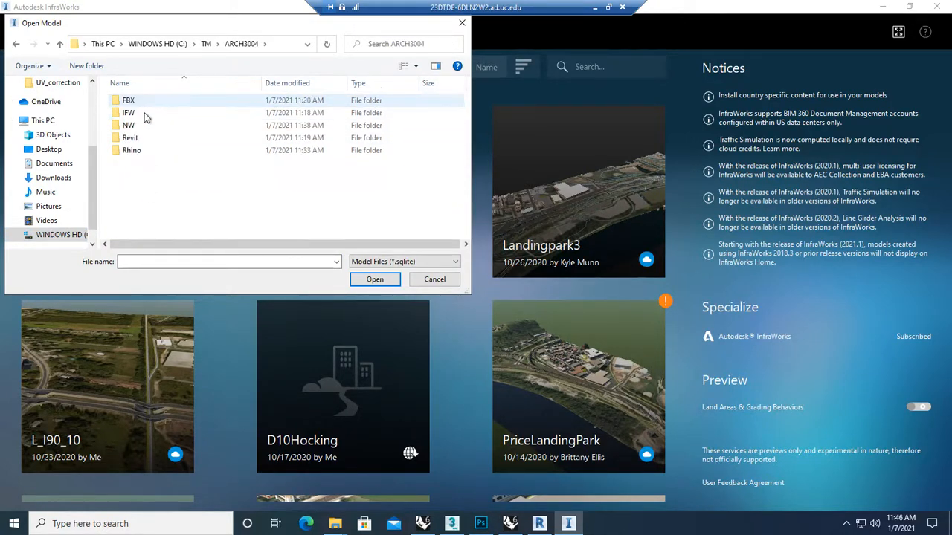
{"action": "double_click", "coordinate": [142, 112]}
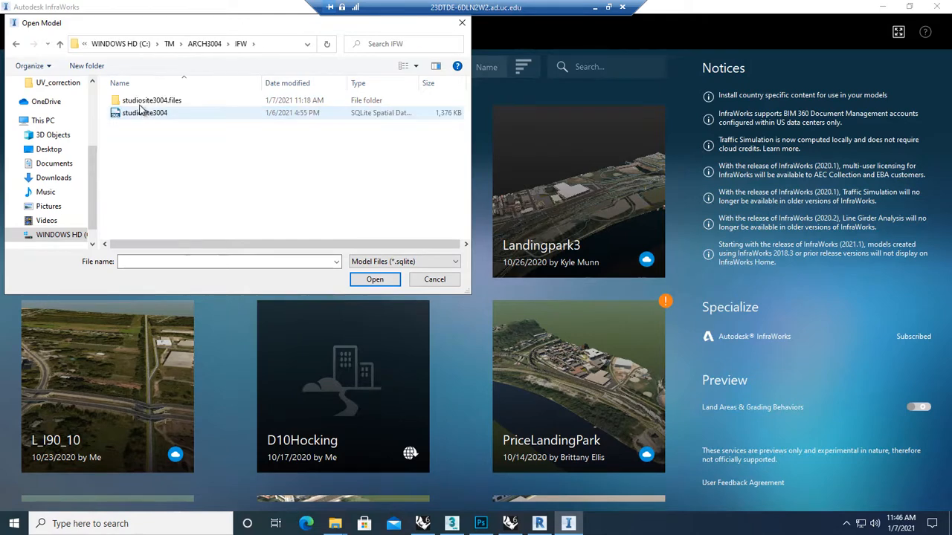
{"action": "left_click", "coordinate": [137, 117]}
{"action": "double_click", "coordinate": [138, 116]}
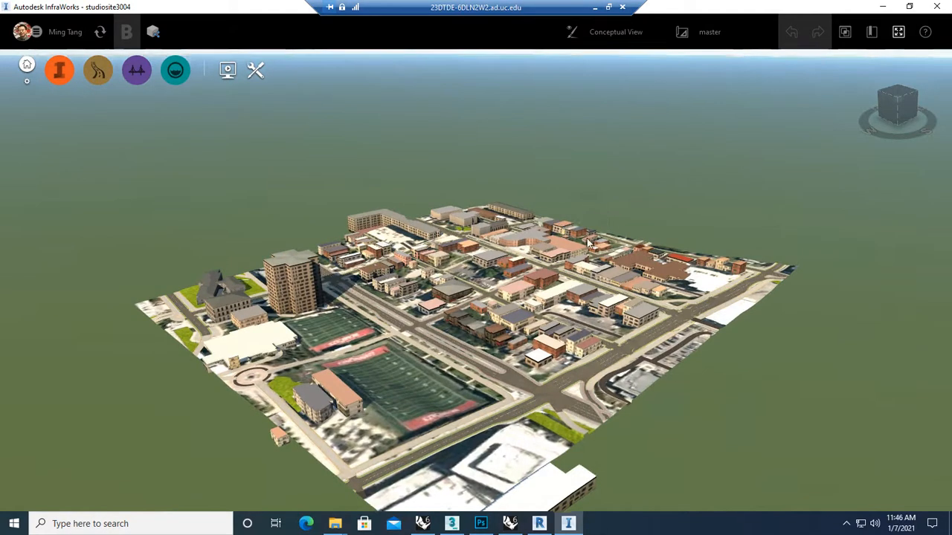
- Examine the site model's buildings, roads and terrain from close-up, low-angle and overall viewpoints
{"action": "left_click_drag", "start_coordinate": [595, 212], "coordinate": [572, 249]}
{"action": "scroll", "coordinate": [446, 243], "scroll_direction": "up", "scroll_amount": 4}
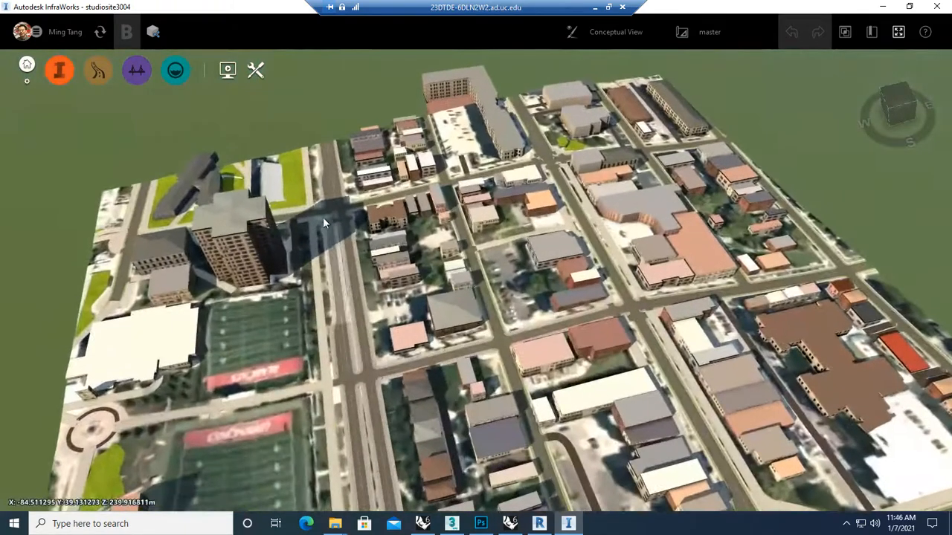
{"action": "left_click_drag", "start_coordinate": [323, 217], "coordinate": [296, 241]}
{"action": "scroll", "coordinate": [463, 286], "scroll_direction": "up", "scroll_amount": 2}
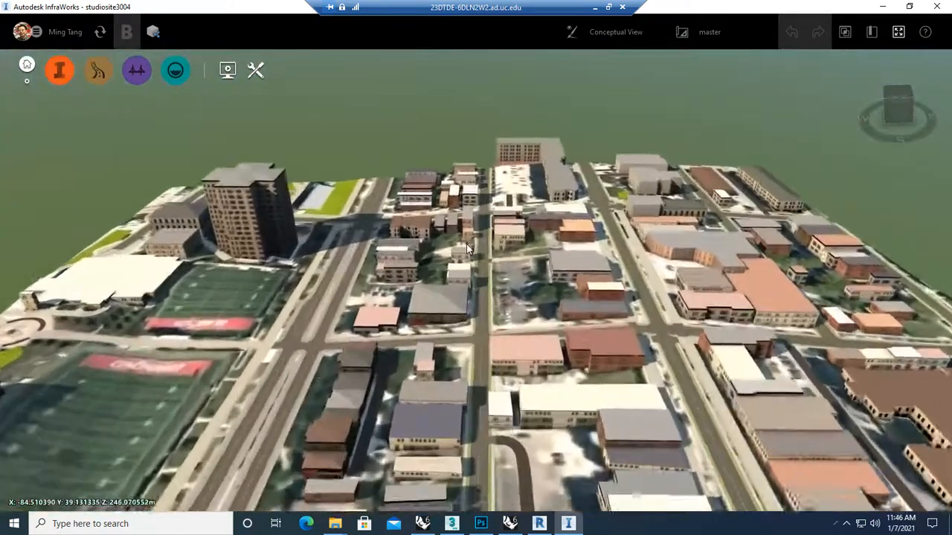
{"action": "left_click_drag", "start_coordinate": [463, 283], "coordinate": [439, 279]}
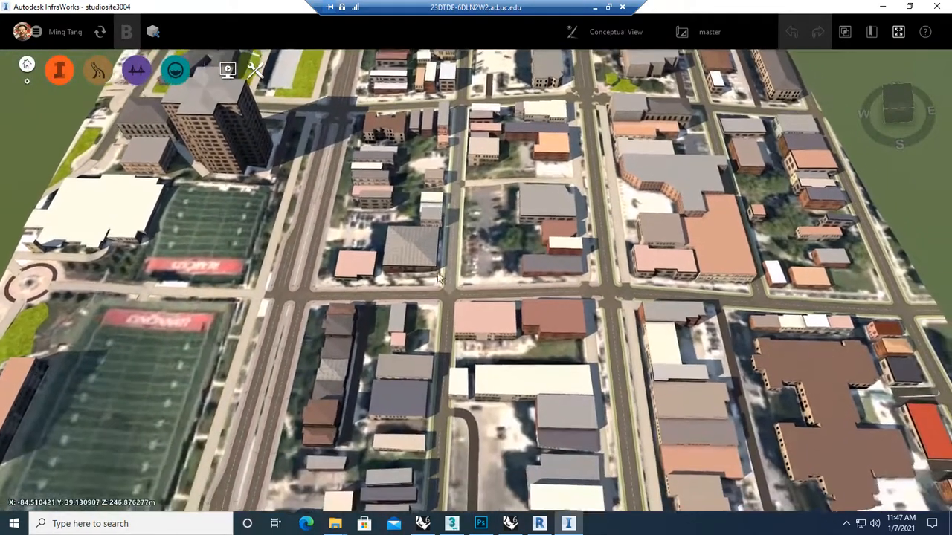
{"action": "scroll", "coordinate": [439, 278], "scroll_direction": "up", "scroll_amount": 5}
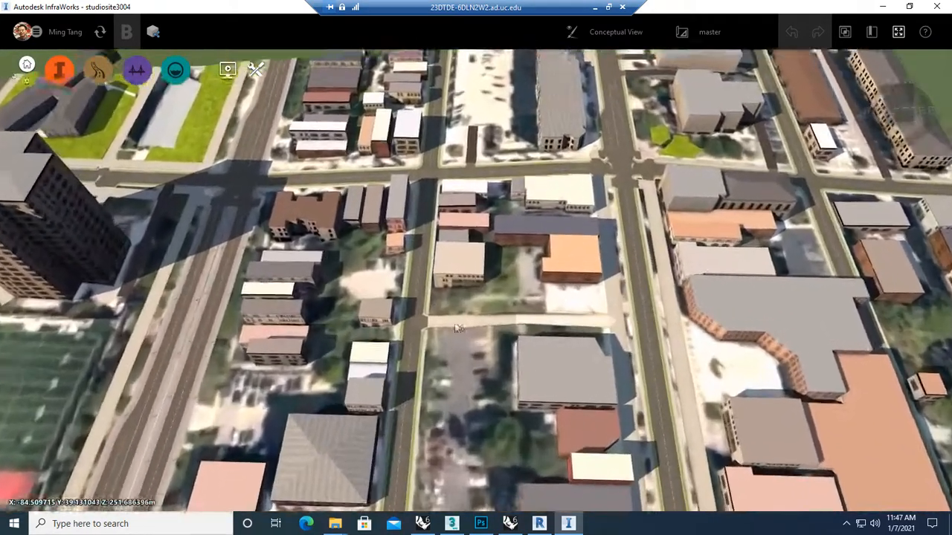
{"action": "scroll", "coordinate": [538, 299], "scroll_direction": "up", "scroll_amount": 1}
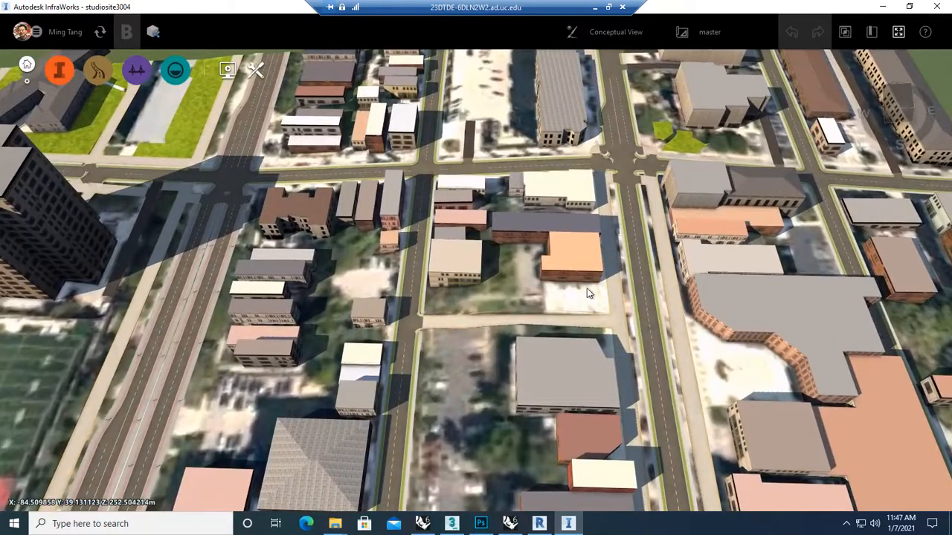
{"action": "right_click_drag", "start_coordinate": [400, 325], "coordinate": [440, 245]}
{"action": "left_click_drag", "start_coordinate": [270, 307], "coordinate": [350, 225]}
{"action": "scroll", "coordinate": [402, 233], "scroll_direction": "down", "scroll_amount": 3}
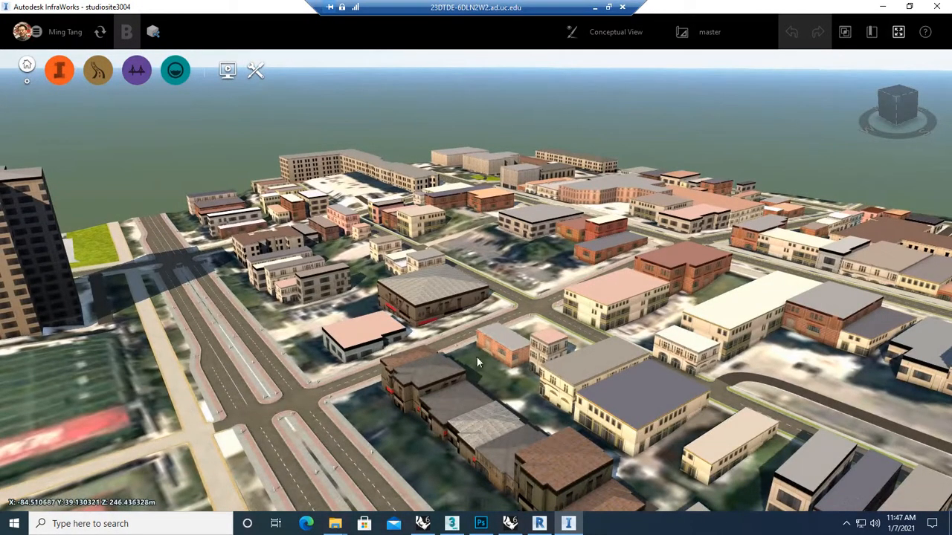
{"action": "left_click_drag", "start_coordinate": [163, 165], "coordinate": [140, 176]}
{"action": "left_click_drag", "start_coordinate": [480, 160], "coordinate": [455, 244]}
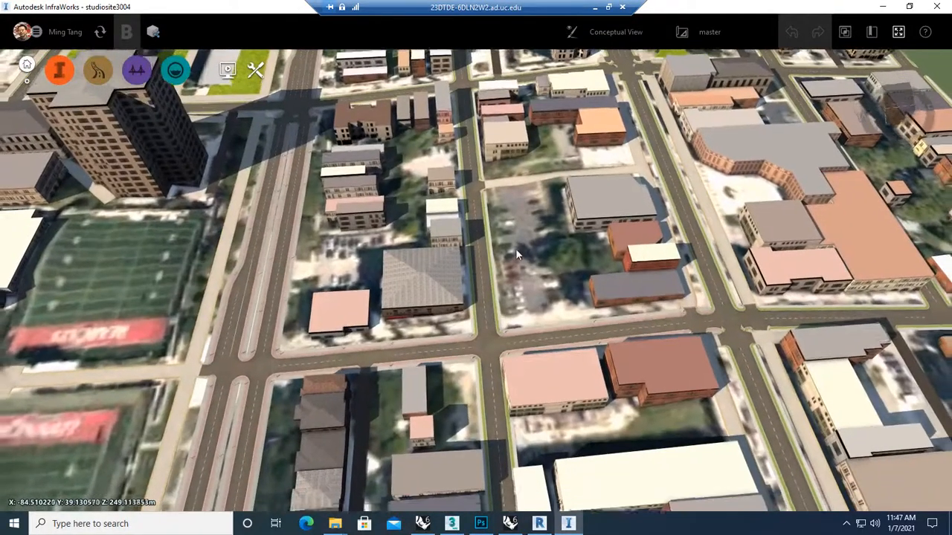
{"action": "left_click_drag", "start_coordinate": [517, 255], "coordinate": [500, 269]}
{"action": "scroll", "coordinate": [500, 270], "scroll_direction": "down", "scroll_amount": 5}
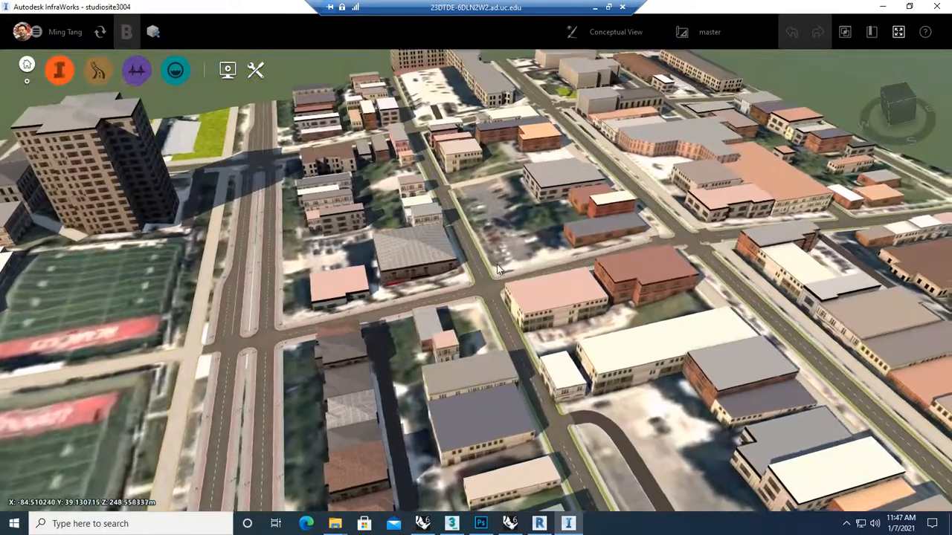
{"action": "scroll", "coordinate": [329, 104], "scroll_direction": "down", "scroll_amount": 1}
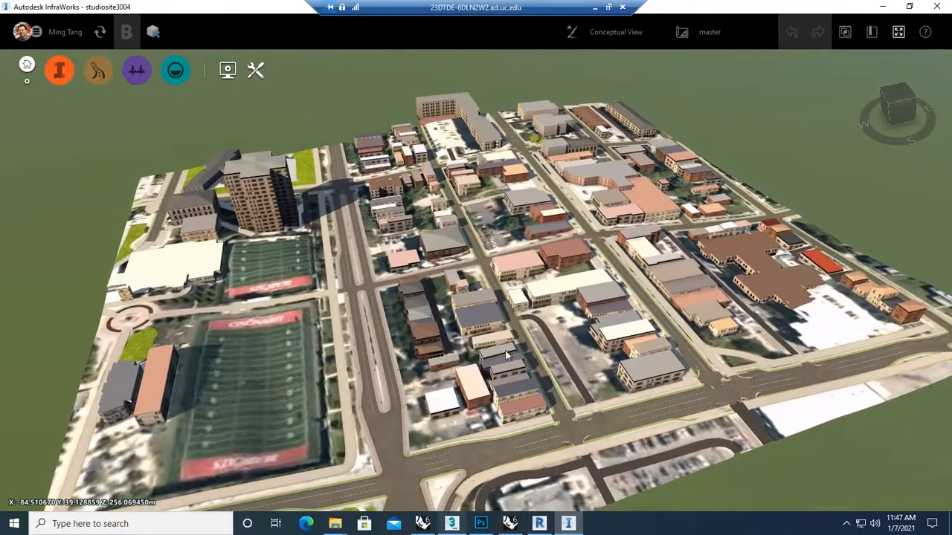
- Switch to the site_modeling map in MindManager and review the Topo surface workflow from Infraworks through Rhino to Revit
{"action": "left_click", "coordinate": [597, 7]}
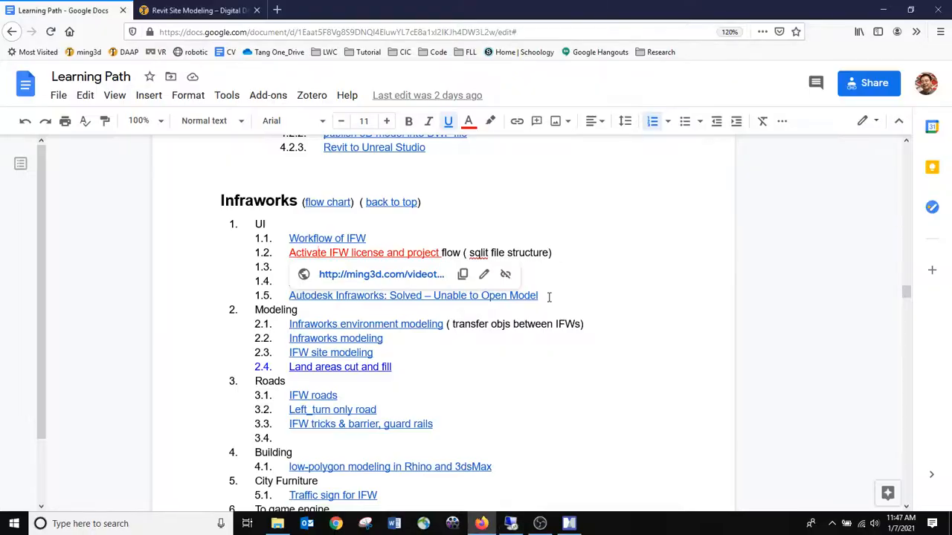
{"action": "left_click", "coordinate": [569, 524]}
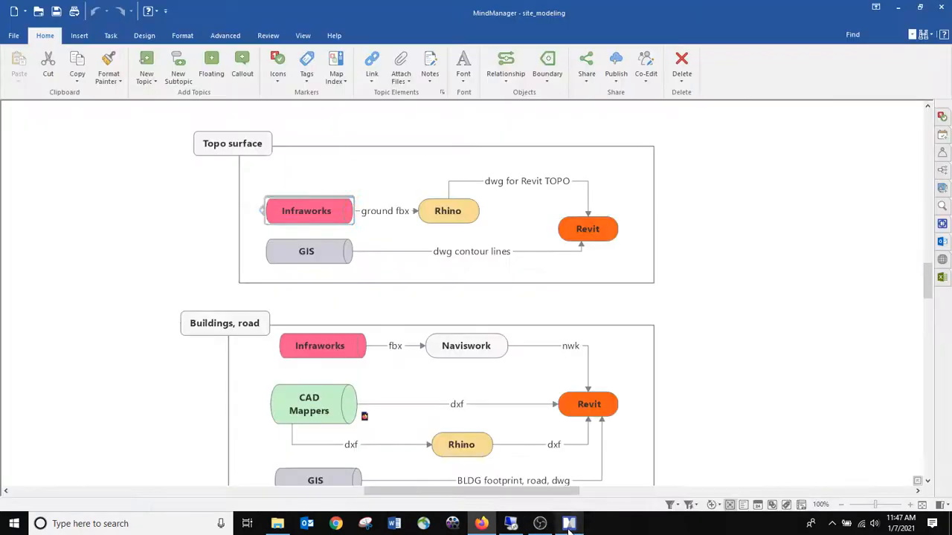
{"action": "left_click", "coordinate": [197, 229]}
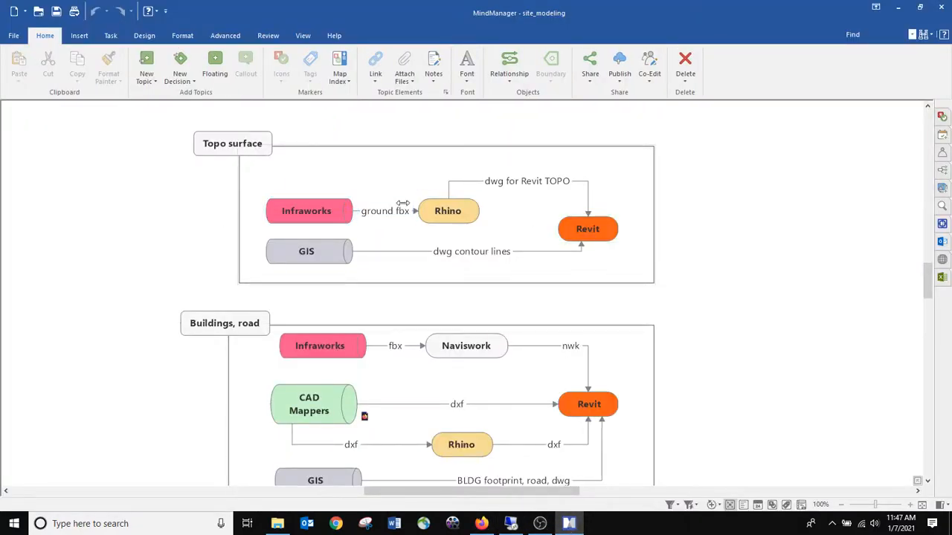
{"action": "left_click", "coordinate": [320, 203]}
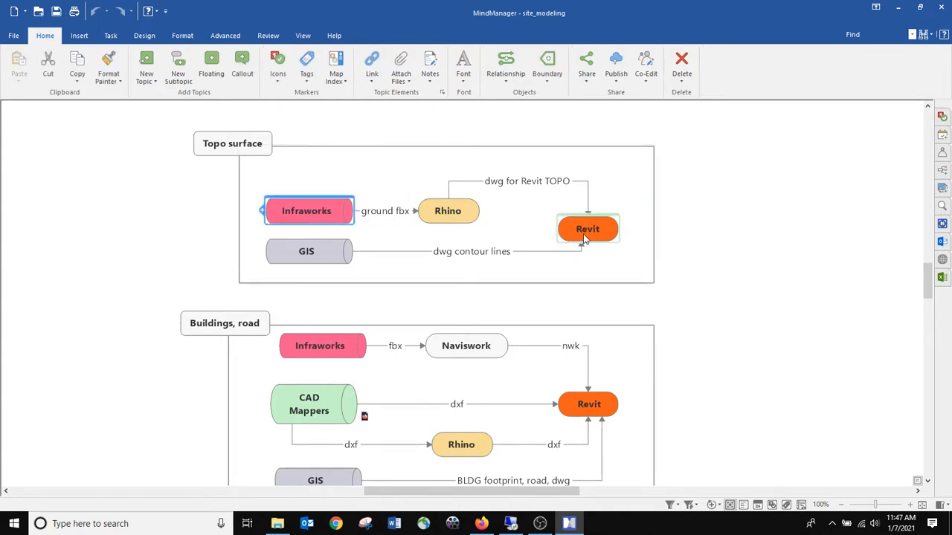
{"action": "left_click", "coordinate": [565, 230]}
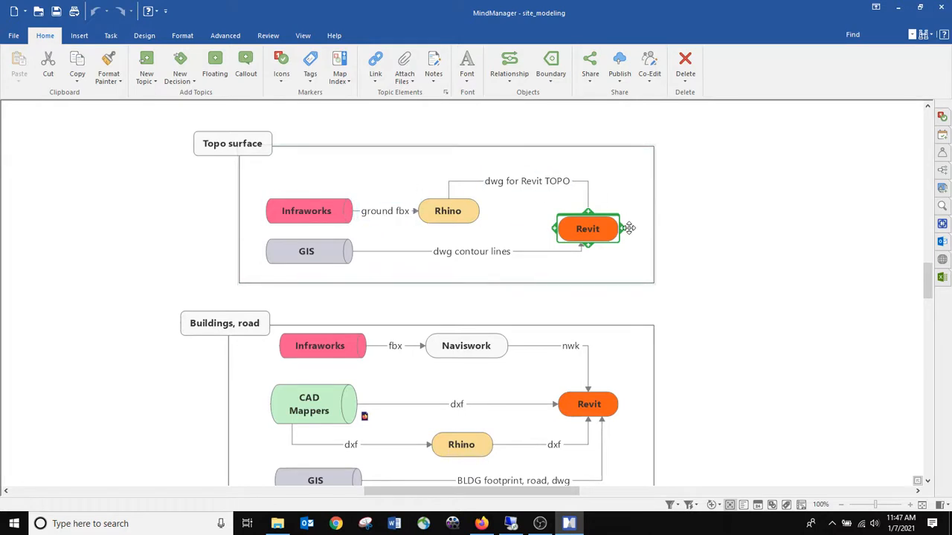
{"action": "scroll", "coordinate": [474, 248], "scroll_direction": "up", "scroll_amount": 2}
{"action": "scroll", "coordinate": [474, 247], "scroll_direction": "down", "scroll_amount": 1}
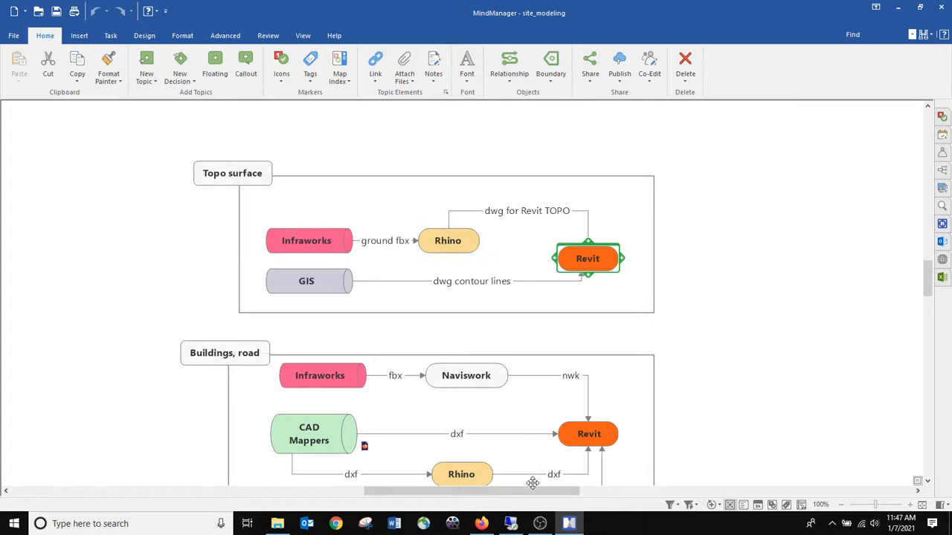
- Switch to InfraWorks and set up a 3D model export of the entire model to multiple files, with buildings excluded and ground included
{"action": "mouse_move", "coordinate": [573, 523]}
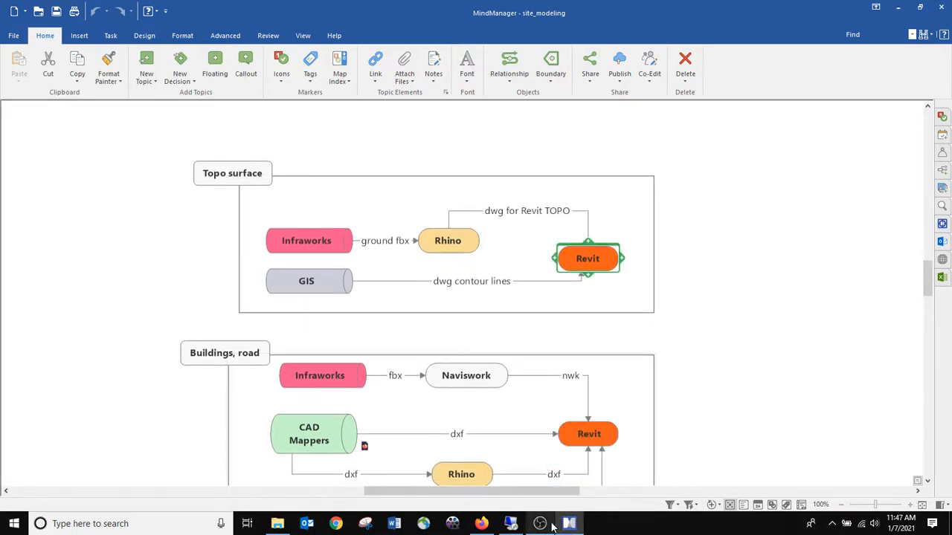
{"action": "left_click", "coordinate": [511, 524]}
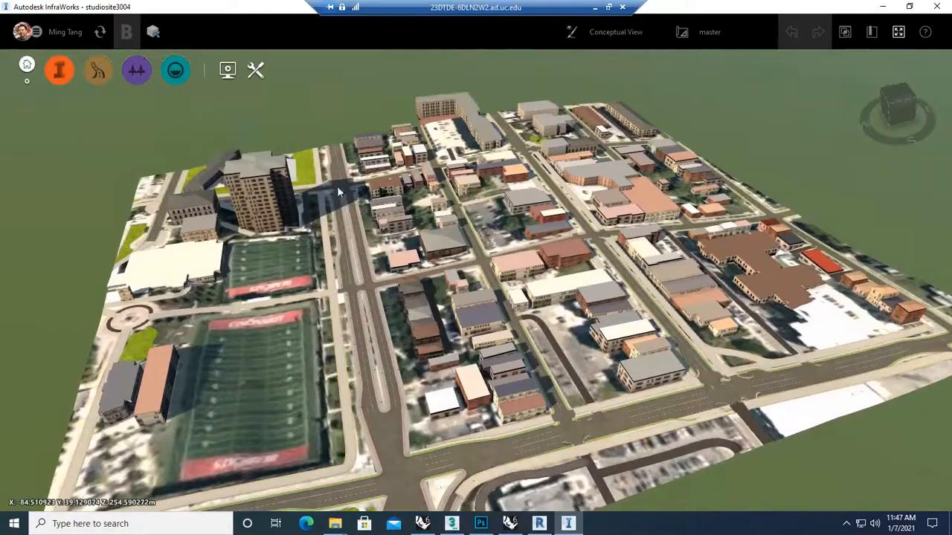
{"action": "left_click", "coordinate": [255, 70]}
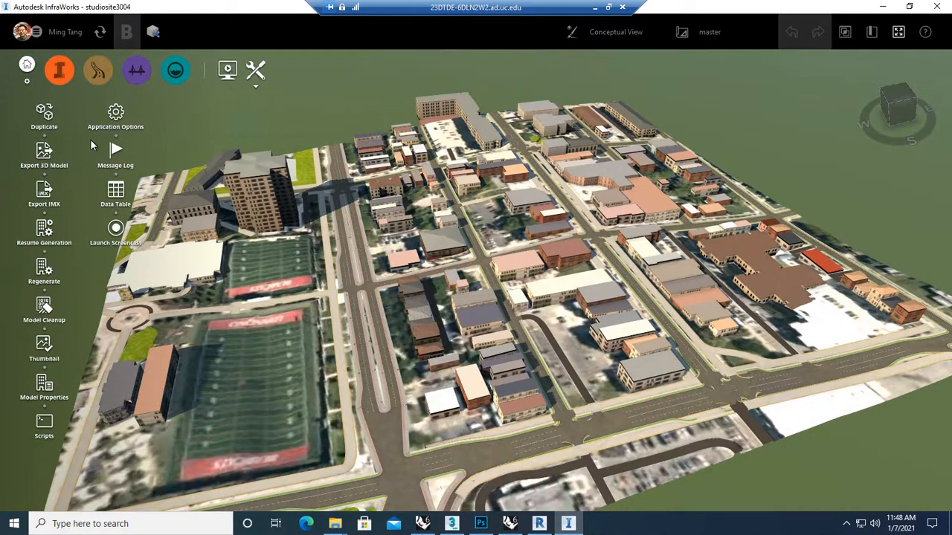
{"action": "left_click", "coordinate": [44, 155]}
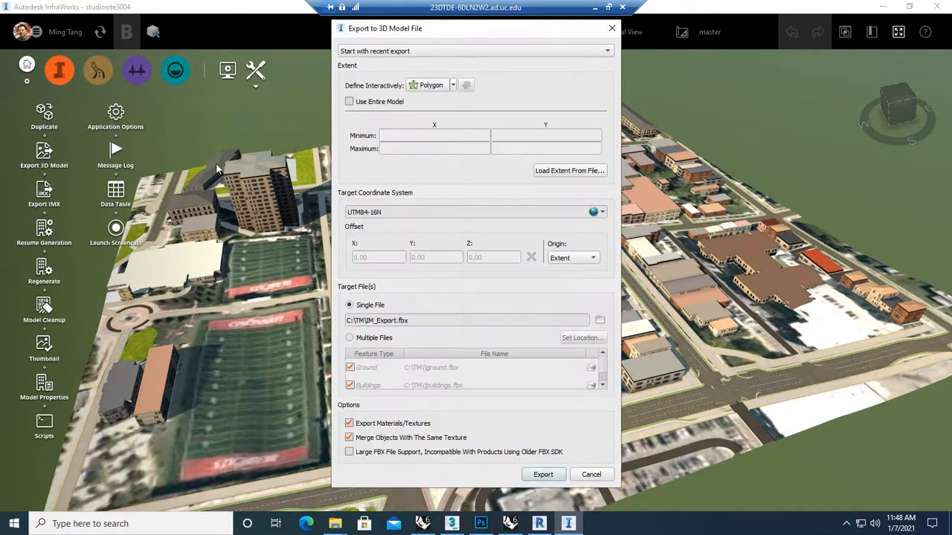
{"action": "left_click", "coordinate": [350, 102]}
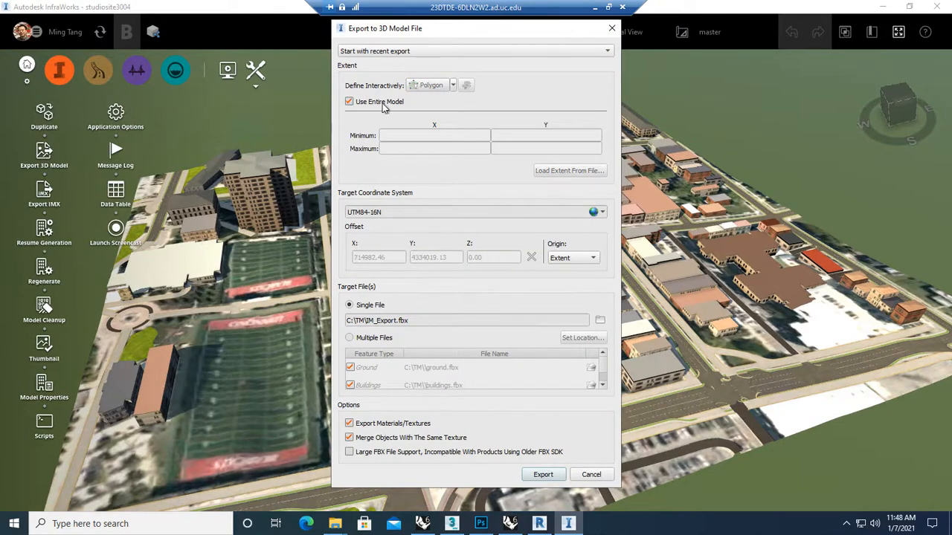
{"action": "left_click", "coordinate": [351, 339]}
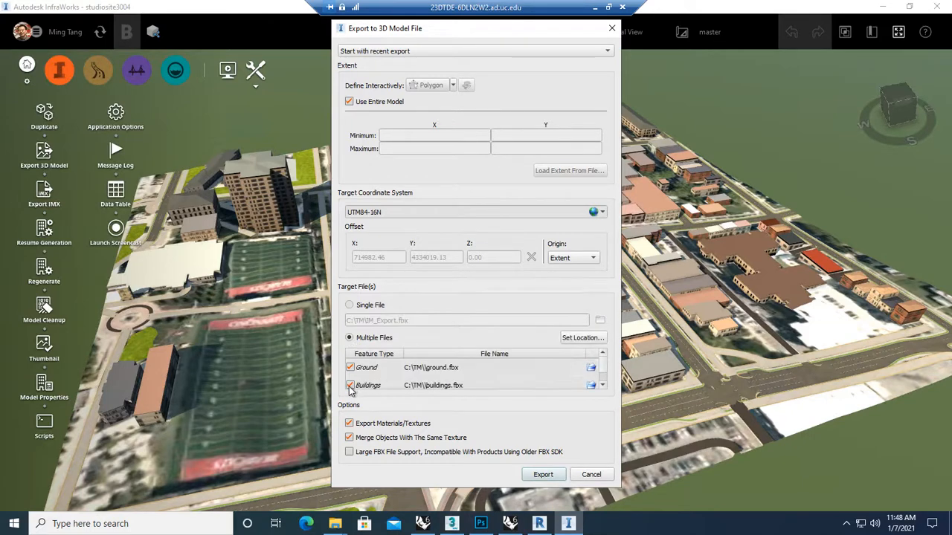
{"action": "scroll", "coordinate": [429, 378], "scroll_direction": "down", "scroll_amount": 1}
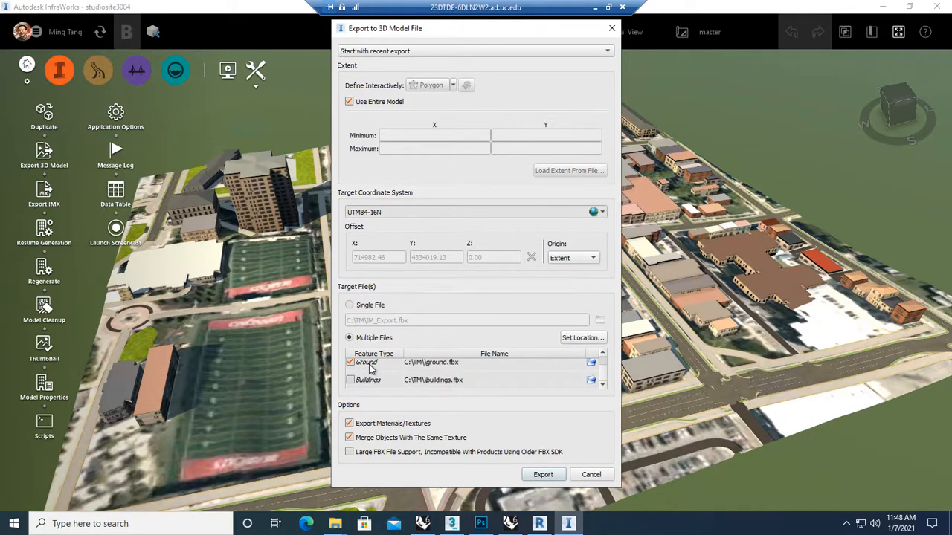
{"action": "scroll", "coordinate": [372, 372], "scroll_direction": "up", "scroll_amount": 1}
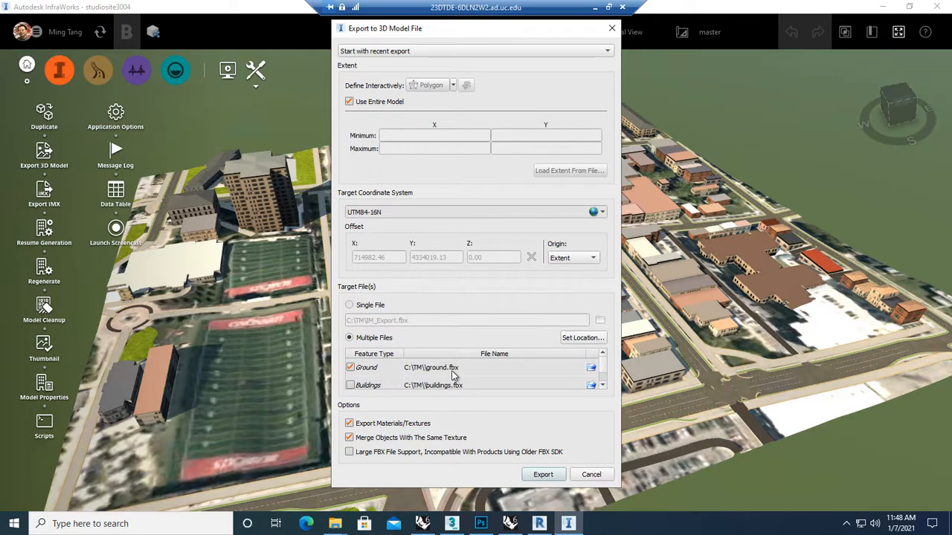
- Set the export location to C:\TM\ARCH3004\IFW and export the ground as ground.fbx
{"action": "left_click", "coordinate": [582, 339]}
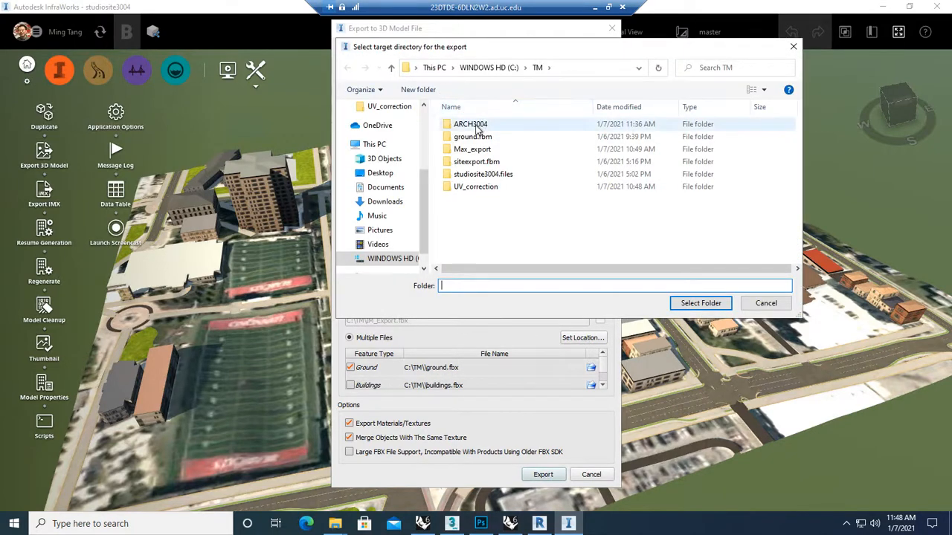
{"action": "double_click", "coordinate": [476, 124]}
{"action": "double_click", "coordinate": [461, 136]}
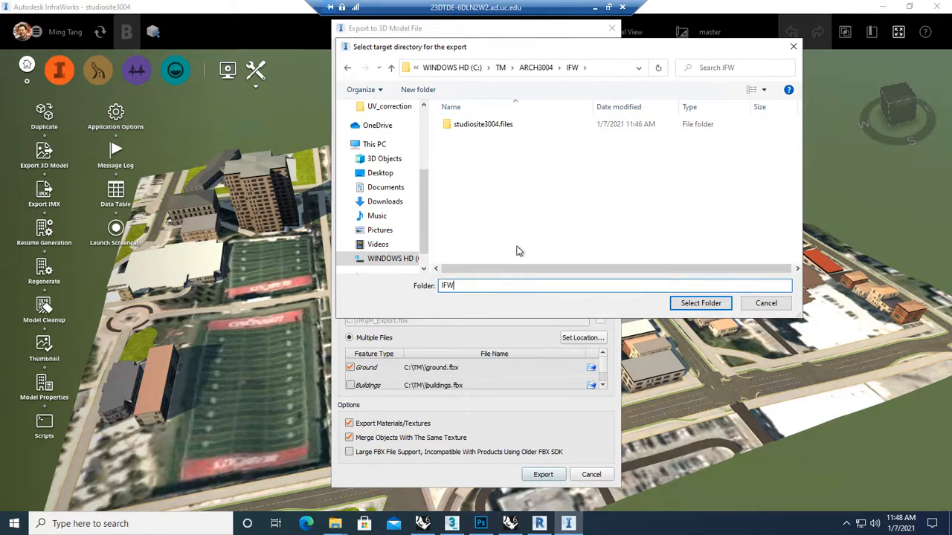
{"action": "left_click", "coordinate": [701, 304]}
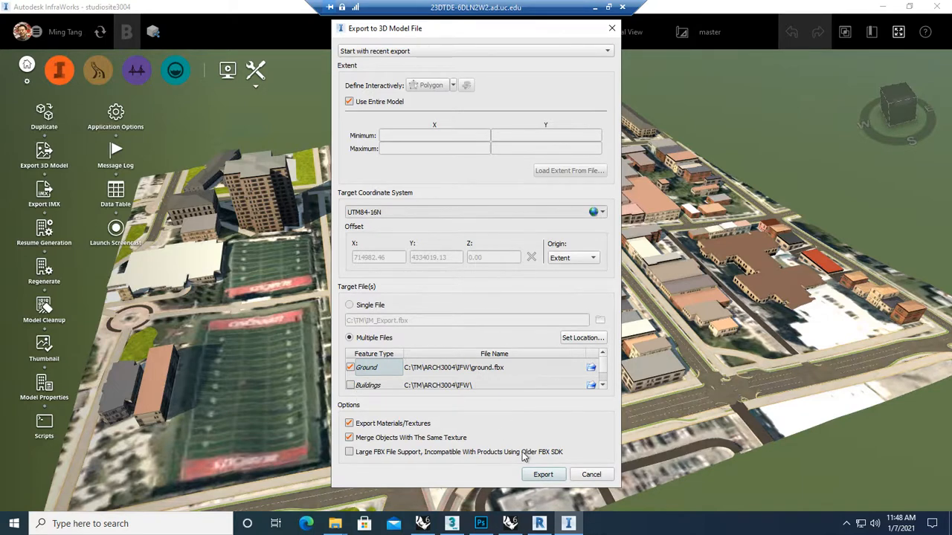
{"action": "left_click", "coordinate": [542, 479]}
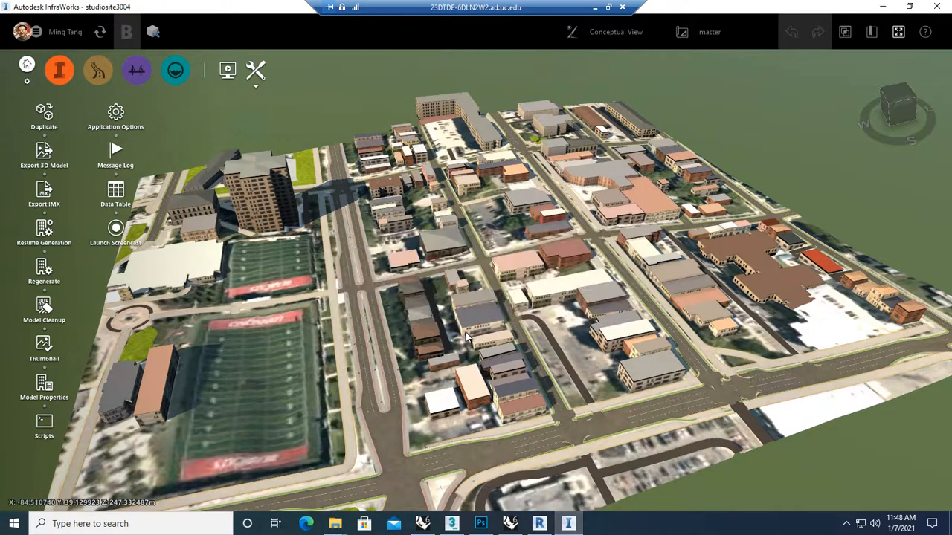
- Switch to the IFW folder in File Explorer and open the exported ground file in 3D Viewer
{"action": "mouse_move", "coordinate": [334, 523]}
{"action": "left_click", "coordinate": [364, 484]}
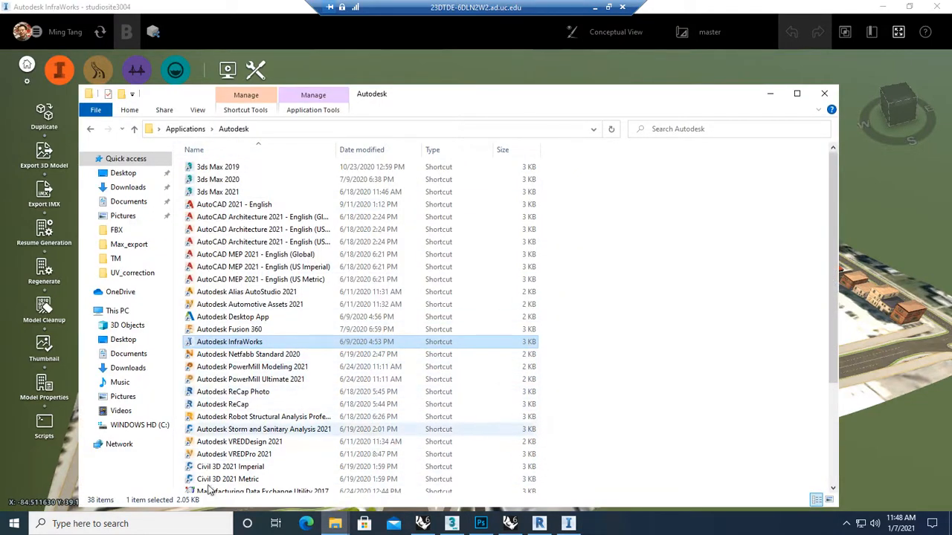
{"action": "mouse_move", "coordinate": [335, 523]}
{"action": "left_click", "coordinate": [254, 475]}
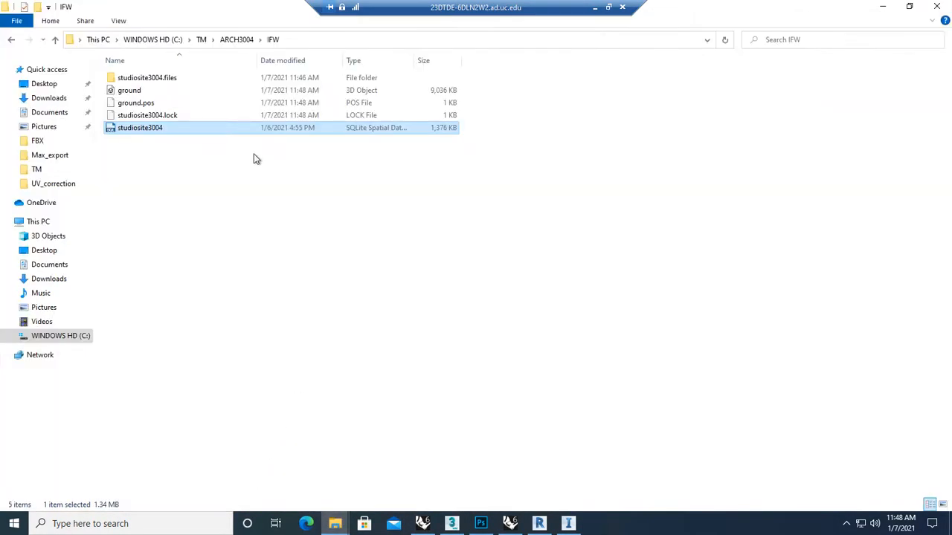
{"action": "left_click", "coordinate": [170, 90]}
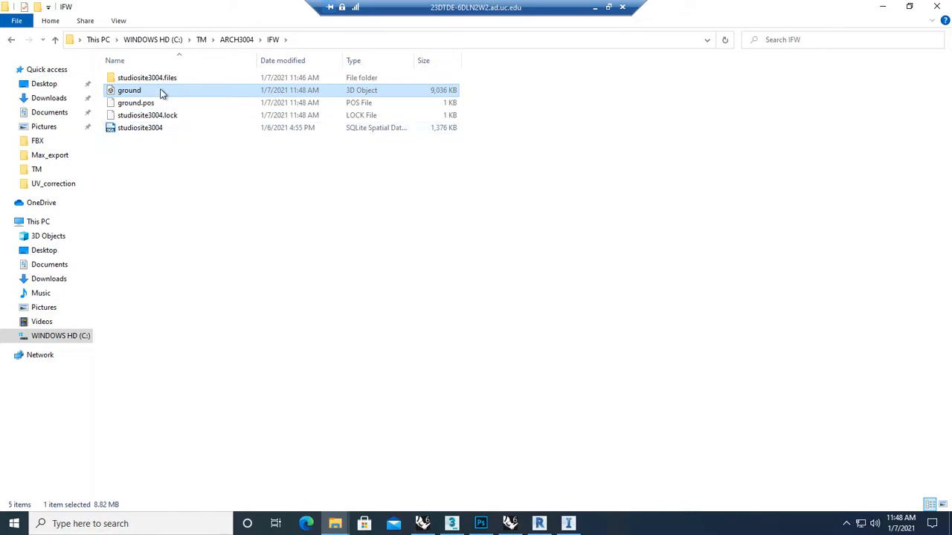
{"action": "double_click", "coordinate": [151, 94]}
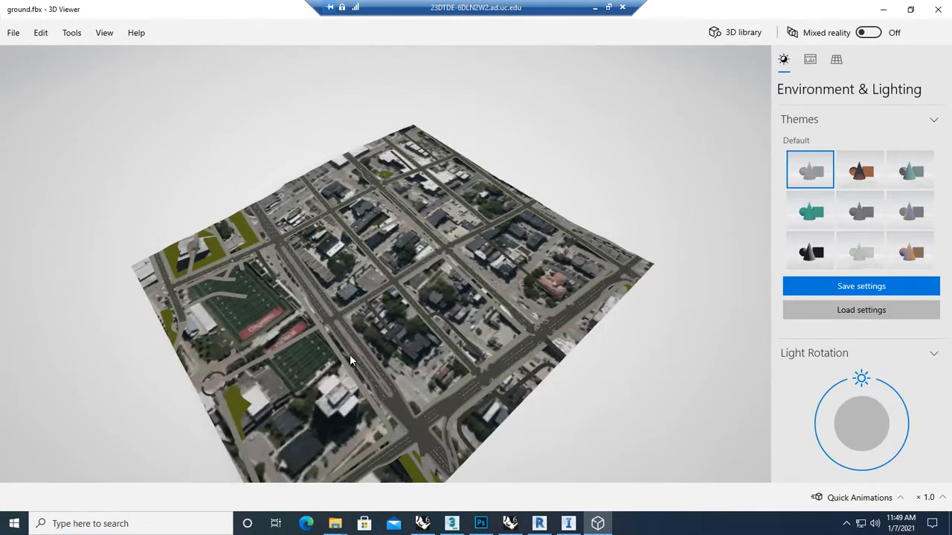
- Examine the ground model's texture and triangle mesh from several angles and close up, and close the viewer
{"action": "left_click_drag", "start_coordinate": [350, 354], "coordinate": [413, 251]}
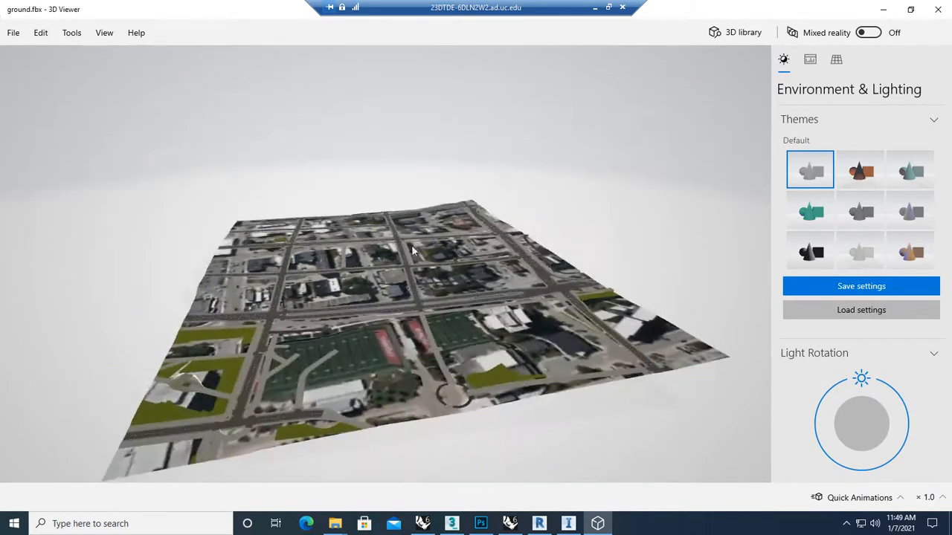
{"action": "left_click_drag", "start_coordinate": [510, 362], "coordinate": [391, 336]}
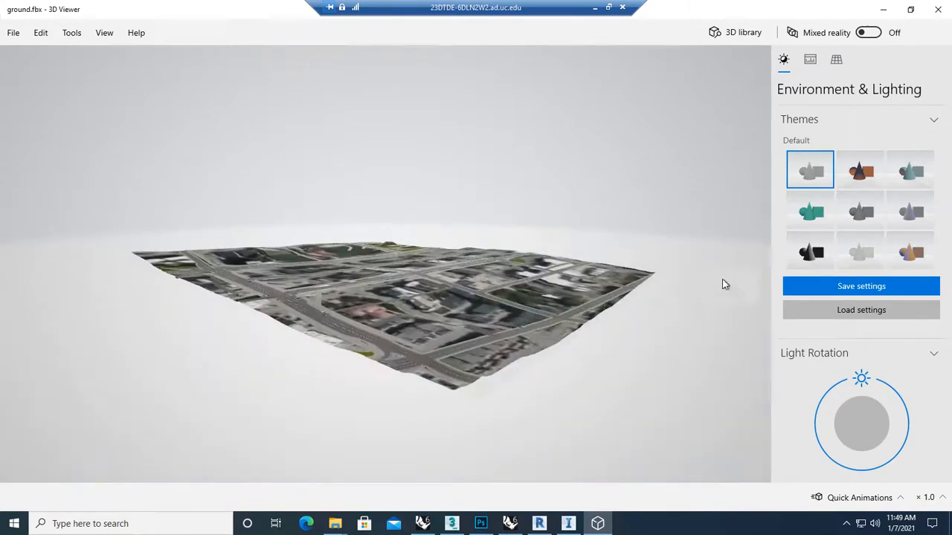
{"action": "left_click", "coordinate": [810, 211]}
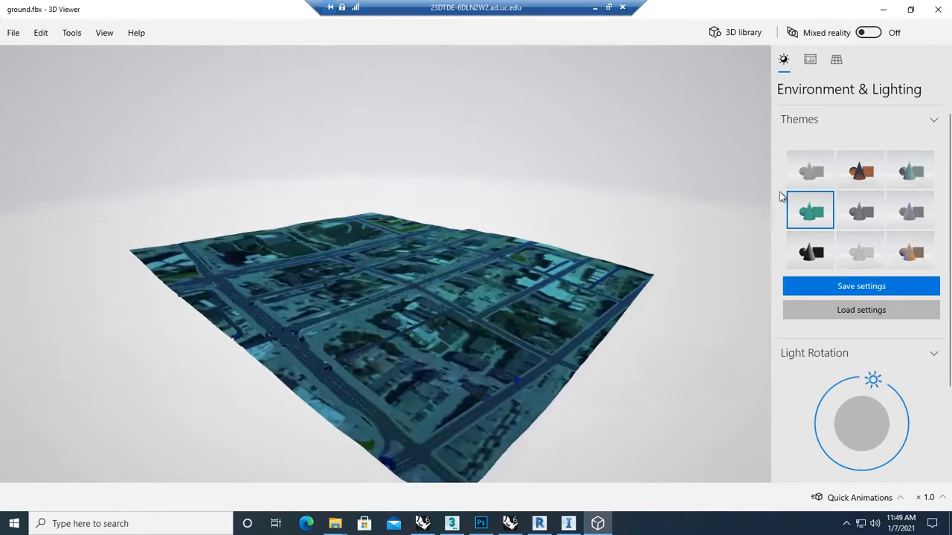
{"action": "left_click", "coordinate": [812, 172]}
{"action": "left_click", "coordinate": [810, 61]}
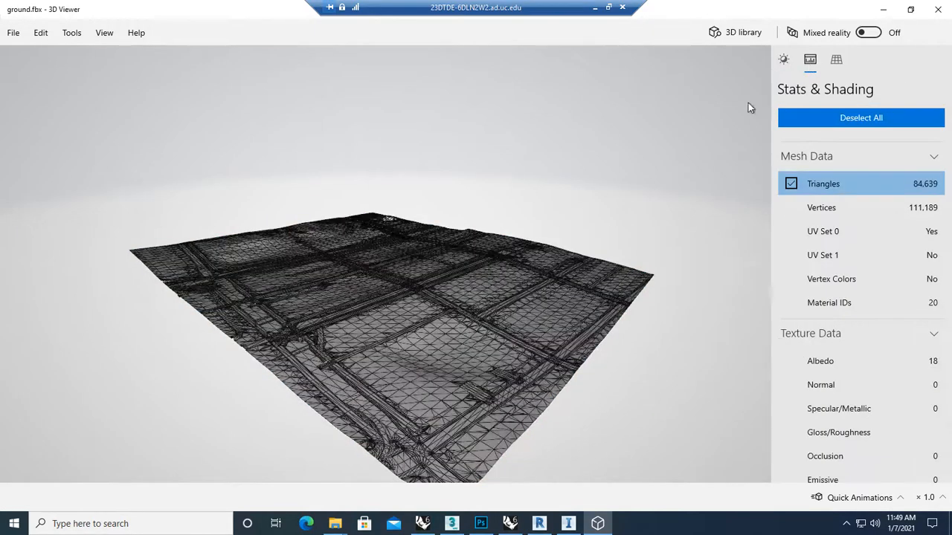
{"action": "scroll", "coordinate": [428, 229], "scroll_direction": "up", "scroll_amount": 8}
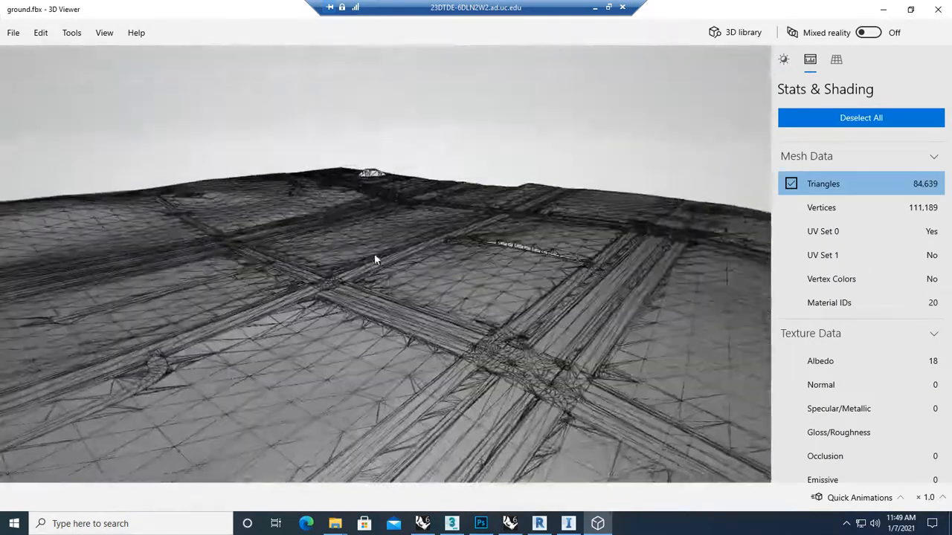
{"action": "left_click_drag", "start_coordinate": [374, 253], "coordinate": [234, 229]}
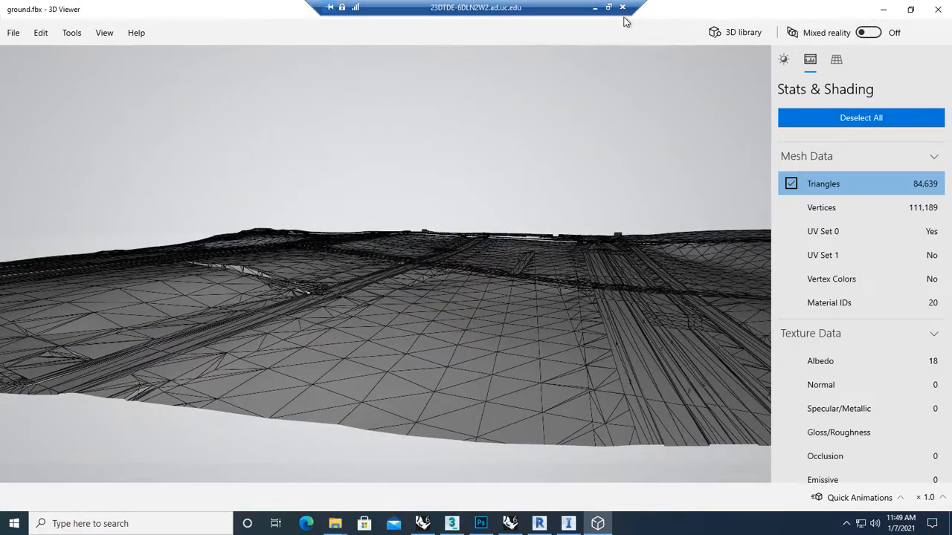
{"action": "left_click", "coordinate": [937, 9]}
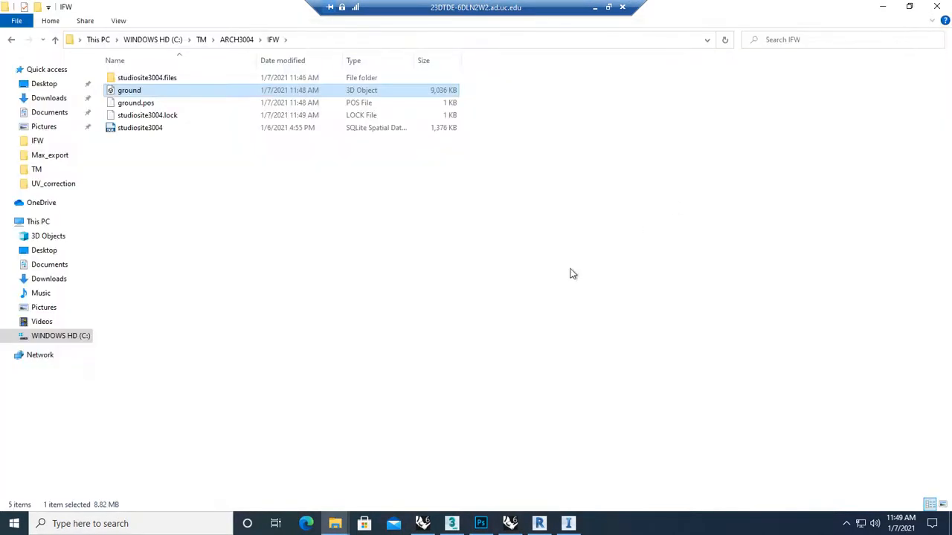
- Switch to InfraWorks, display the site model in Engineering View, and inspect the terrain contours from a low angle
{"action": "left_click", "coordinate": [567, 523]}
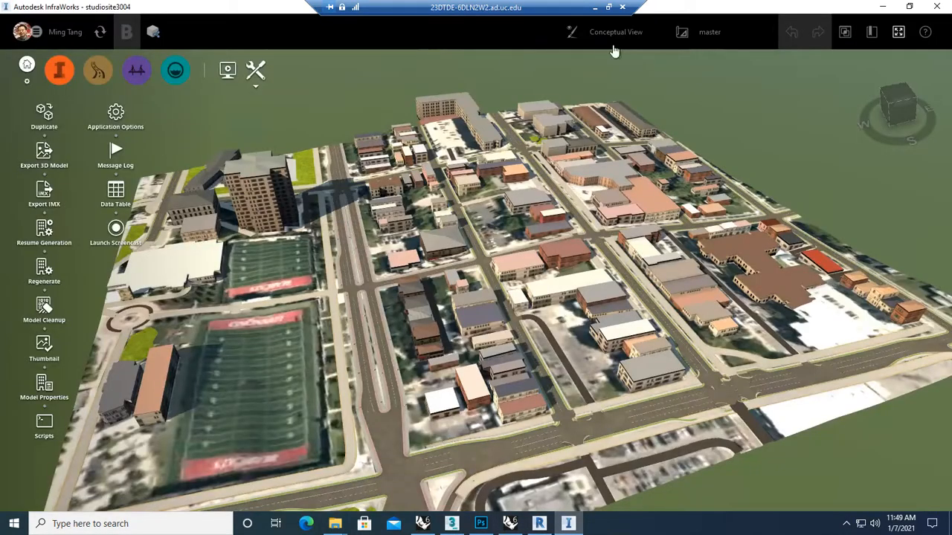
{"action": "left_click", "coordinate": [591, 37]}
{"action": "left_click", "coordinate": [602, 76]}
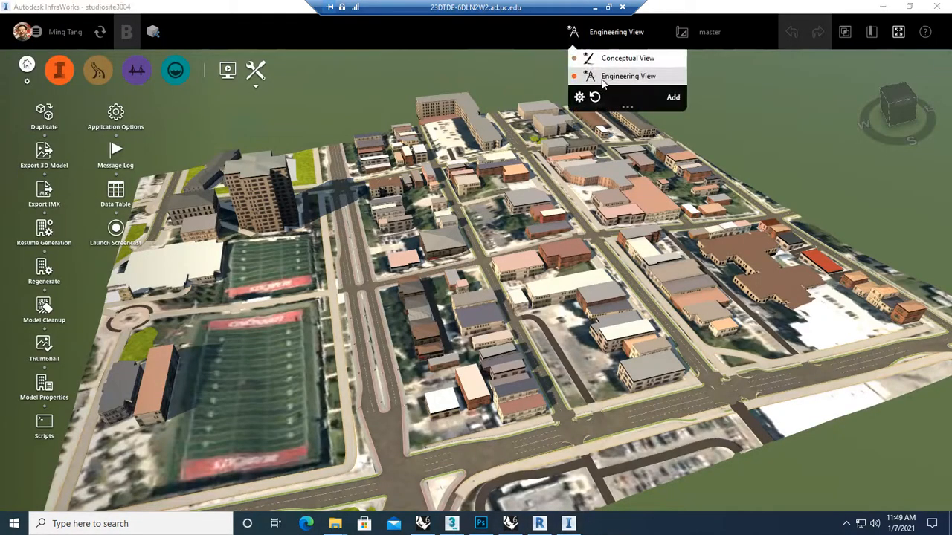
{"action": "left_click_drag", "start_coordinate": [286, 372], "coordinate": [326, 340]}
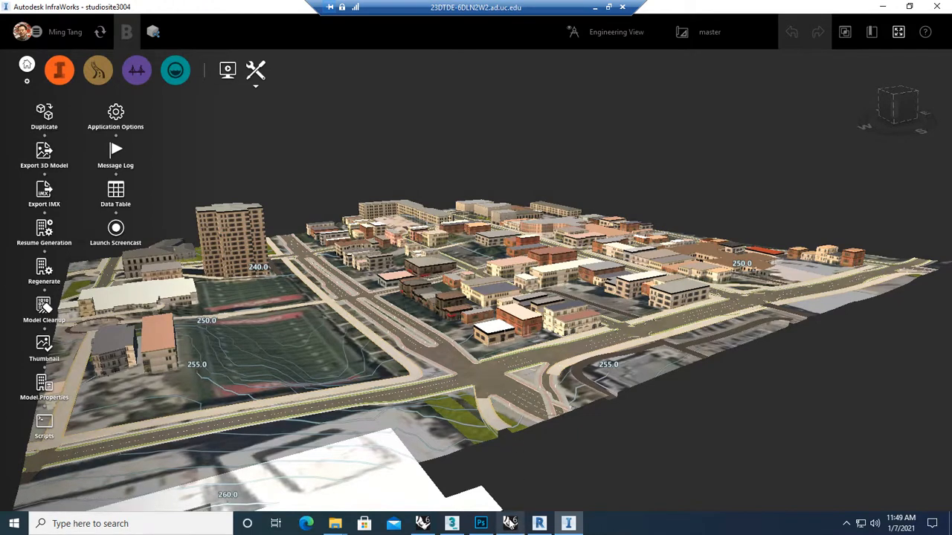
- Switch to Rhino and create a new model from the Large Objects - Meters template
{"action": "left_click", "coordinate": [510, 524]}
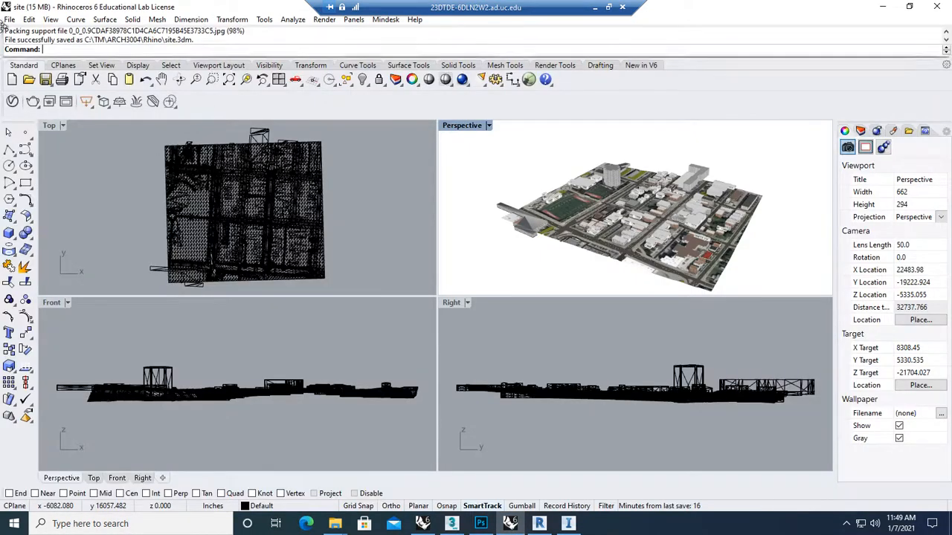
{"action": "left_click", "coordinate": [9, 20]}
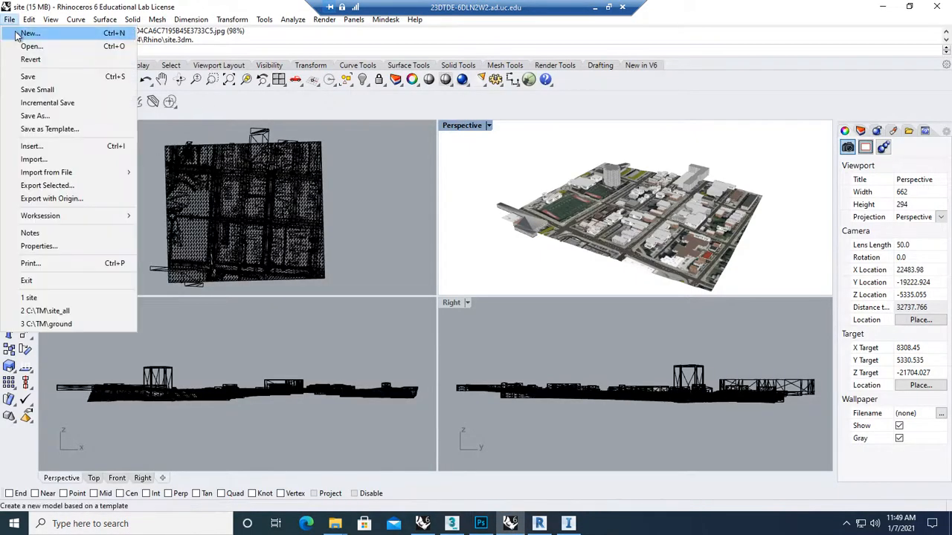
{"action": "left_click", "coordinate": [28, 34]}
{"action": "left_click", "coordinate": [438, 303]}
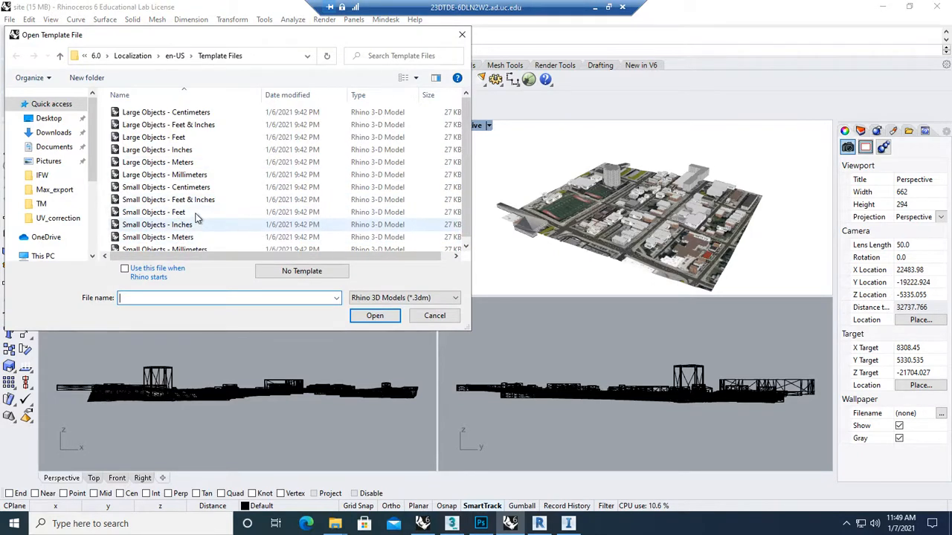
{"action": "left_click", "coordinate": [199, 162]}
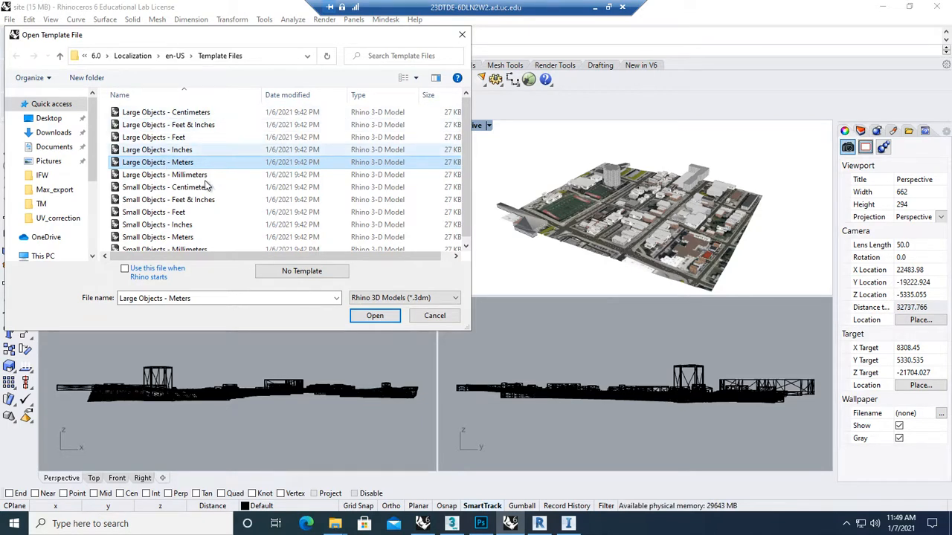
{"action": "left_click", "coordinate": [370, 318]}
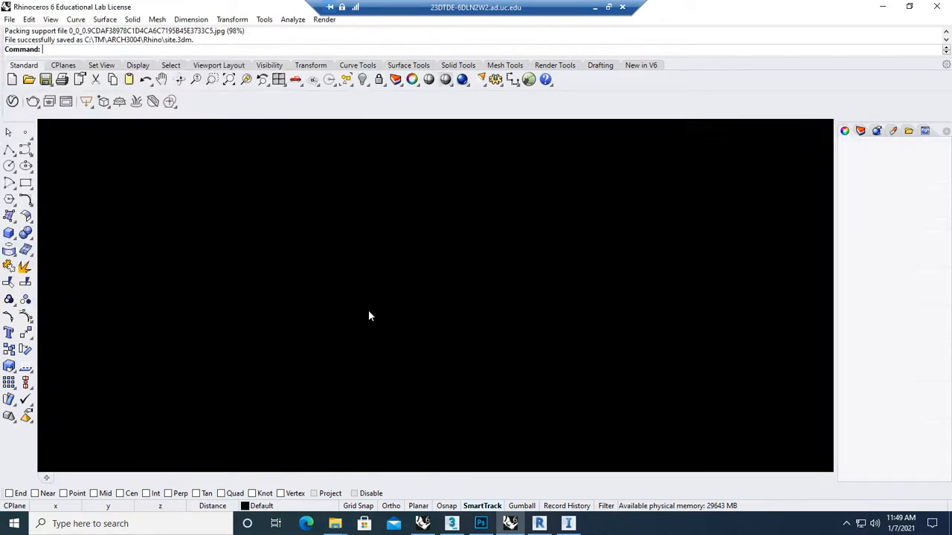
- Import the ground FBX file from the ARCH3004 IFW folder and fit the imported meshes in all viewports
{"action": "left_click", "coordinate": [9, 19]}
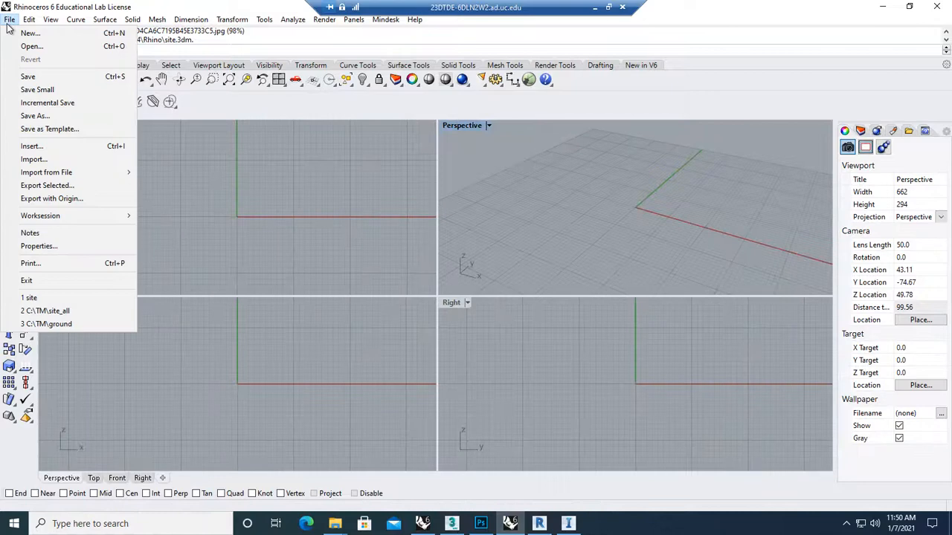
{"action": "left_click", "coordinate": [42, 161]}
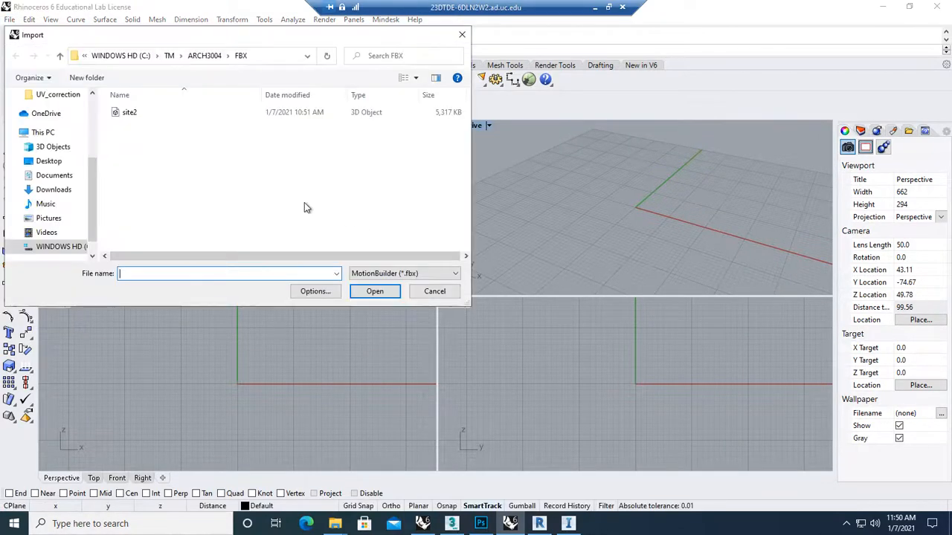
{"action": "left_click", "coordinate": [205, 56]}
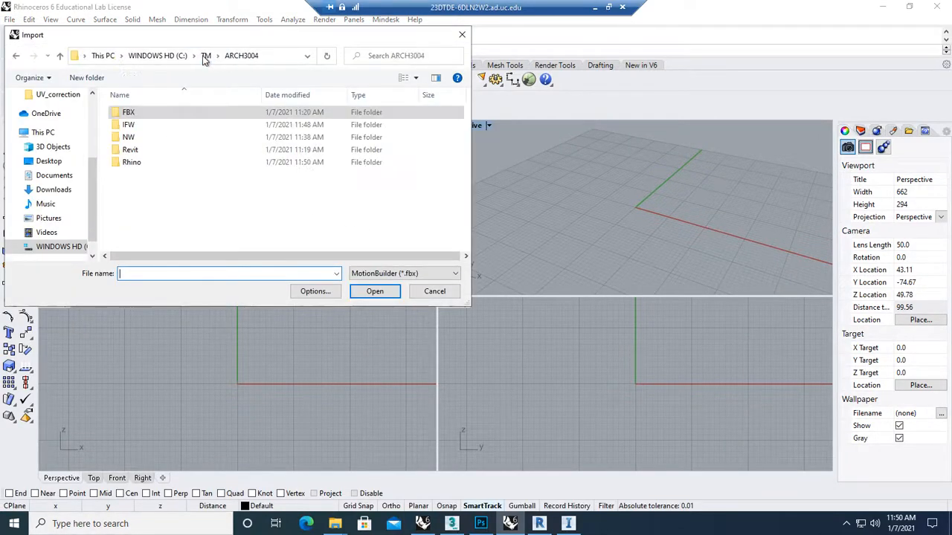
{"action": "left_click", "coordinate": [146, 126]}
{"action": "double_click", "coordinate": [145, 125]}
{"action": "left_click", "coordinate": [147, 125]}
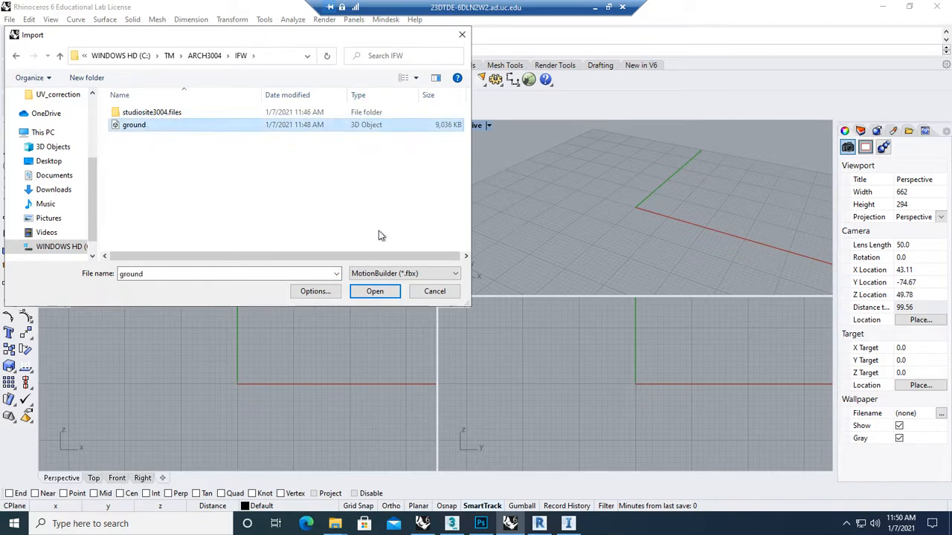
{"action": "left_click", "coordinate": [375, 291]}
{"action": "left_click", "coordinate": [315, 227]}
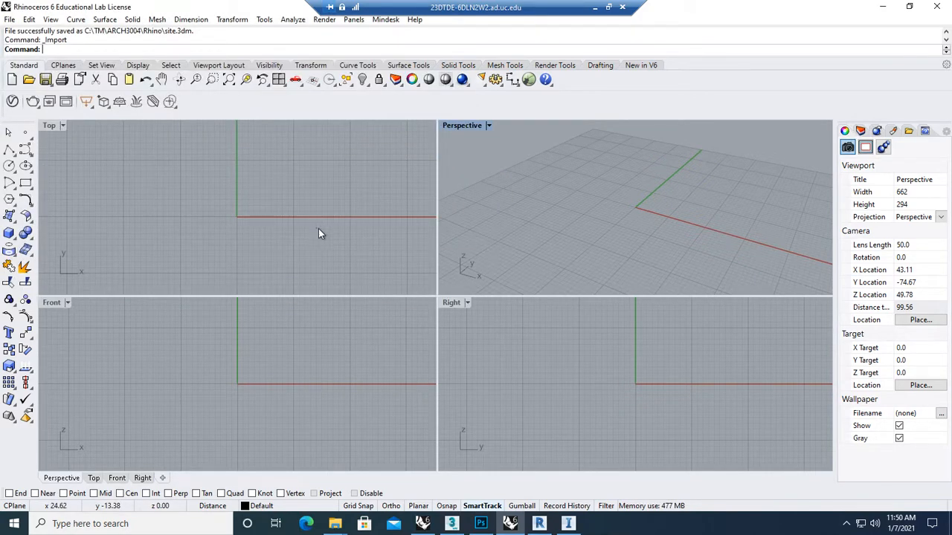
{"action": "right_click", "coordinate": [260, 84]}
{"action": "left_click", "coordinate": [575, 368]}
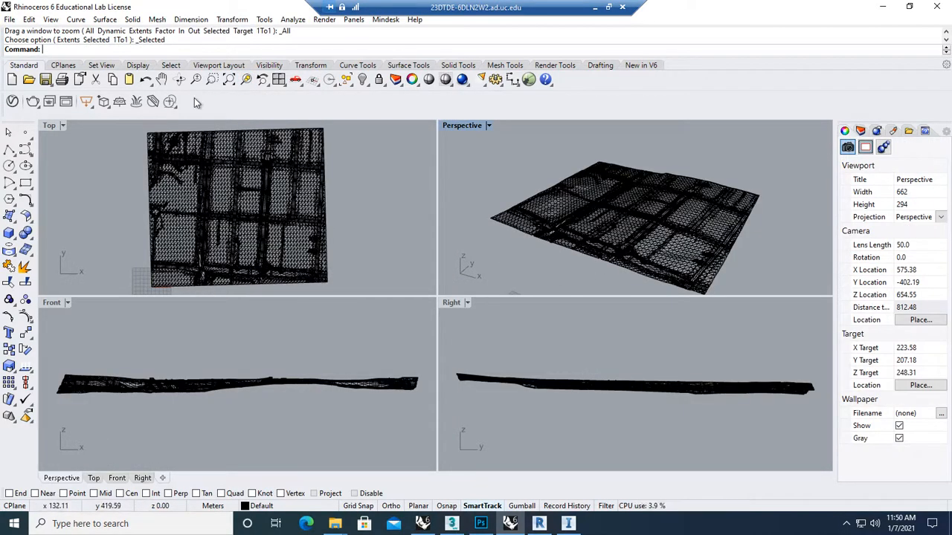
- Create contours through all terrain meshes along the vertical direction at a distance of 1.00 m
{"action": "type", "text": "Contu"}
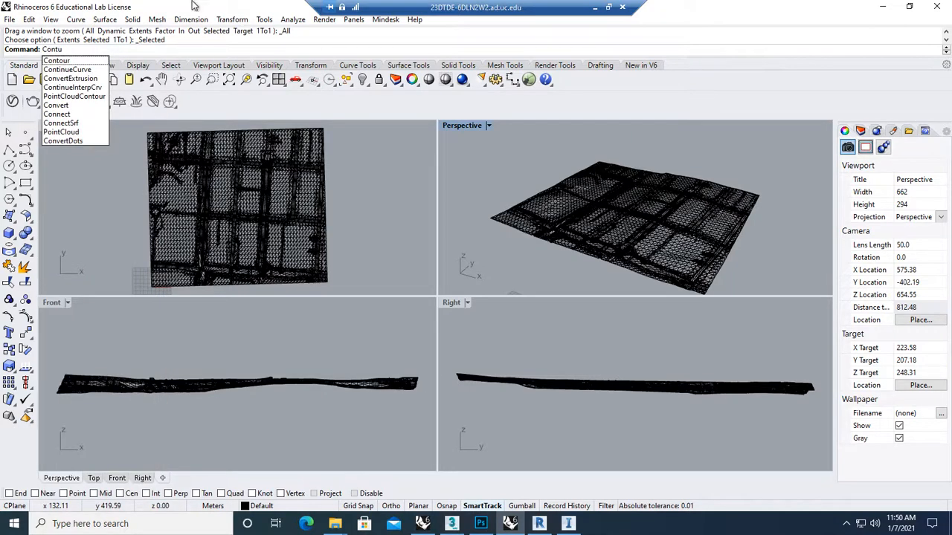
{"action": "left_click", "coordinate": [86, 59]}
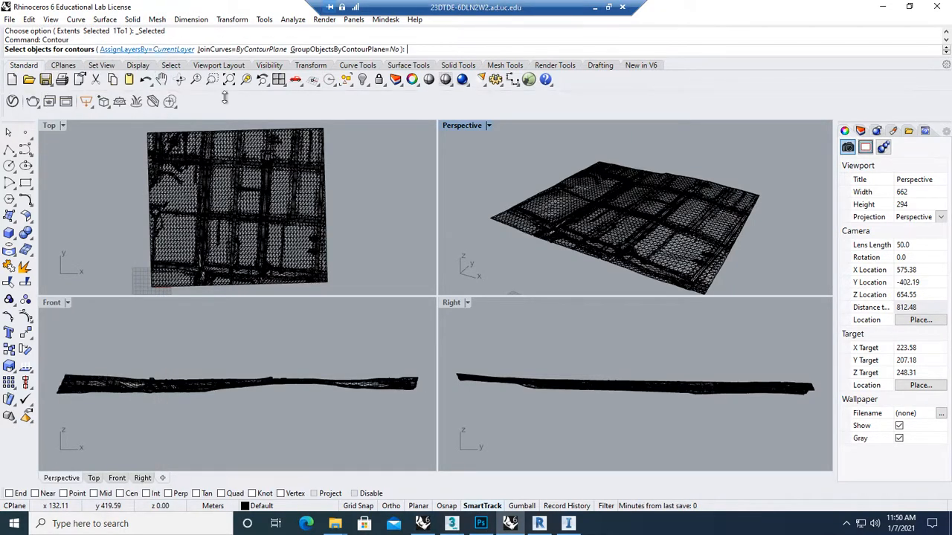
{"action": "left_click", "coordinate": [175, 386]}
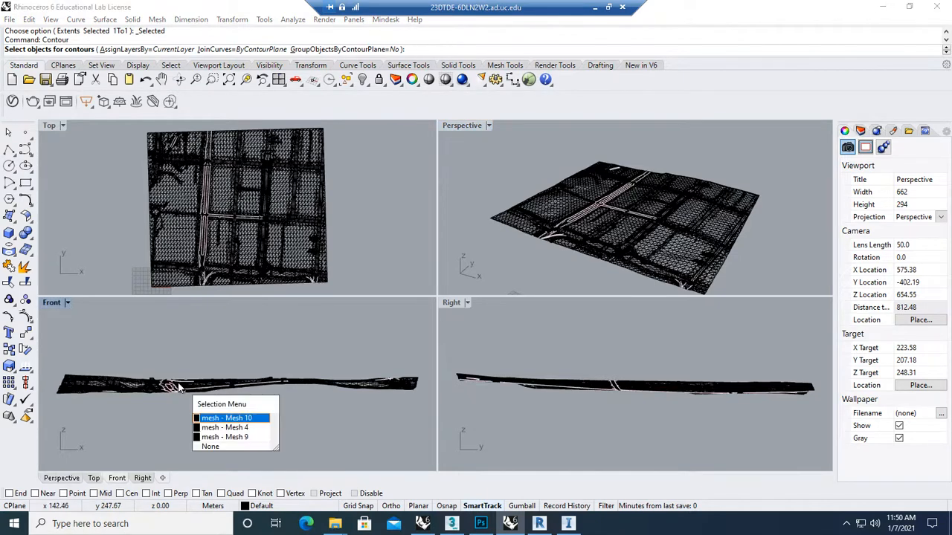
{"action": "left_click_drag", "start_coordinate": [43, 325], "coordinate": [425, 439]}
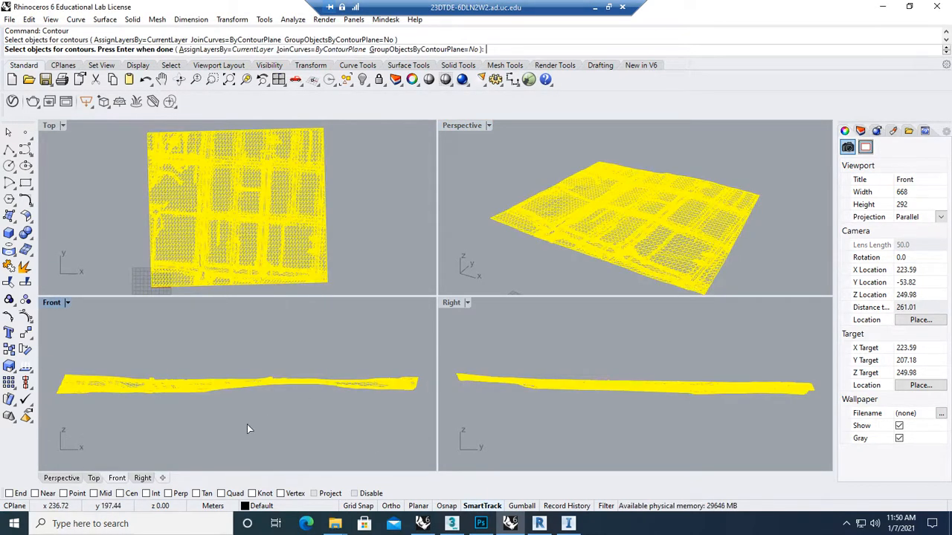
{"action": "key", "text": "Return"}
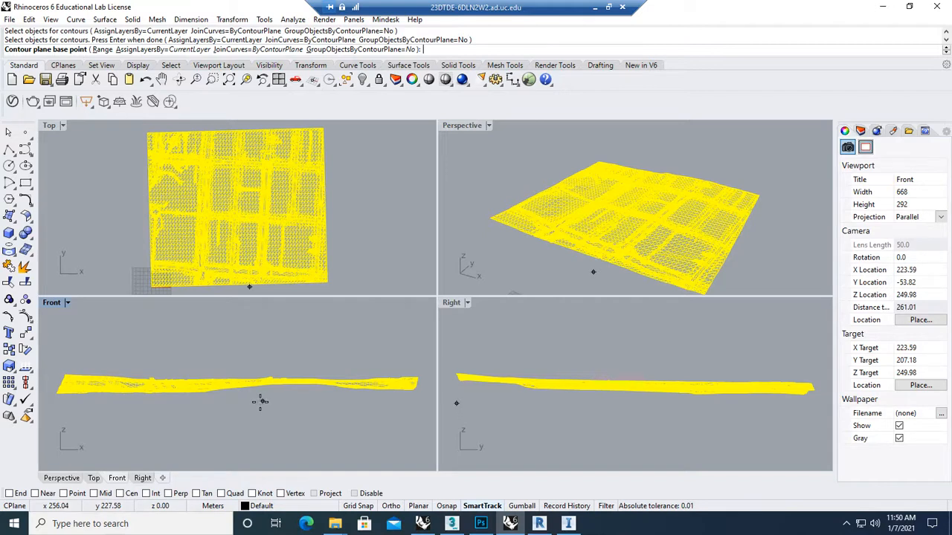
{"action": "left_click", "coordinate": [259, 402]}
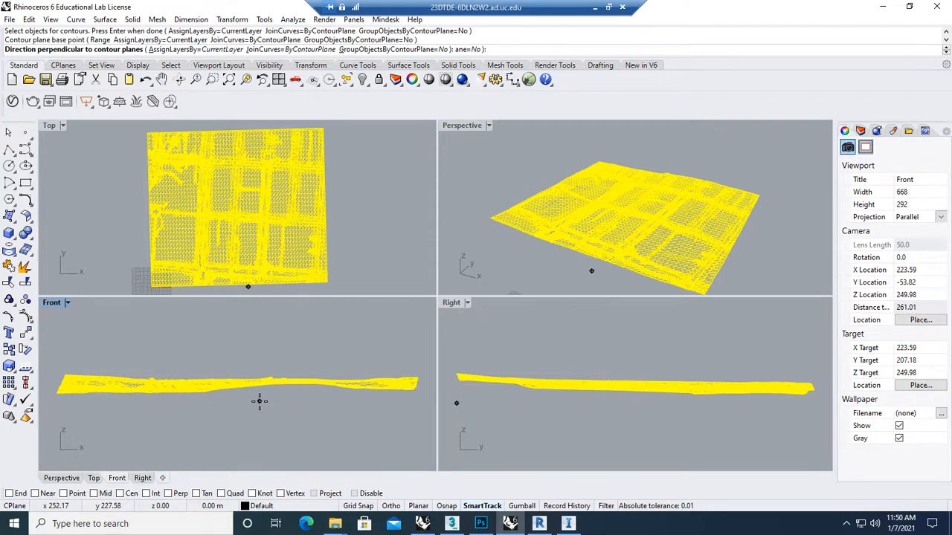
{"action": "left_click", "coordinate": [260, 361]}
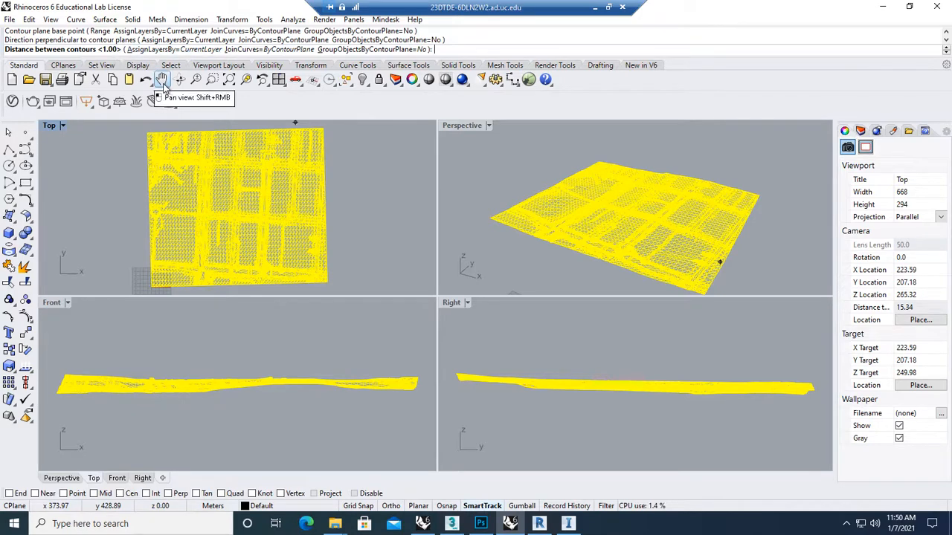
{"action": "key", "text": "Return"}
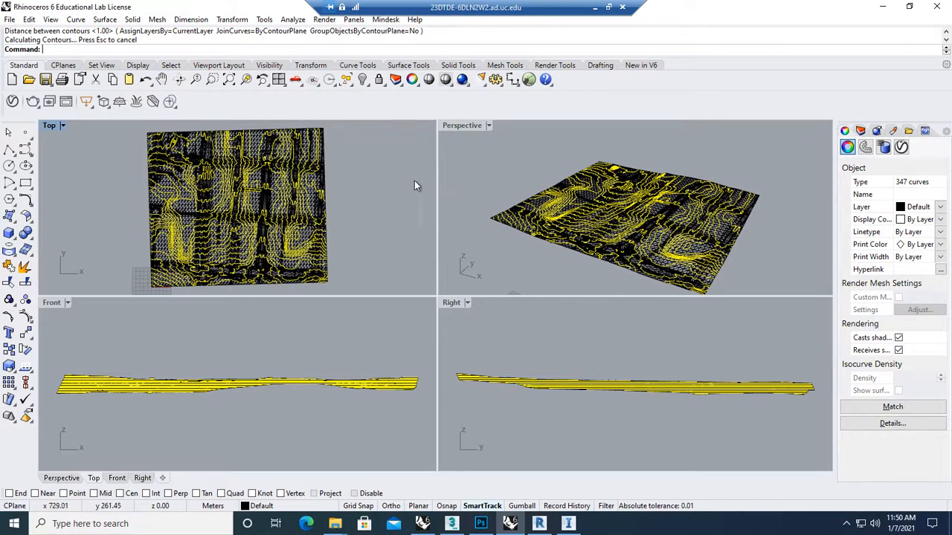
- Clear the current selection, select all polygon meshes, and delete them, leaving only the contour curves
{"action": "scroll", "coordinate": [381, 174], "scroll_direction": "down", "scroll_amount": 2}
{"action": "scroll", "coordinate": [522, 176], "scroll_direction": "up", "scroll_amount": 2}
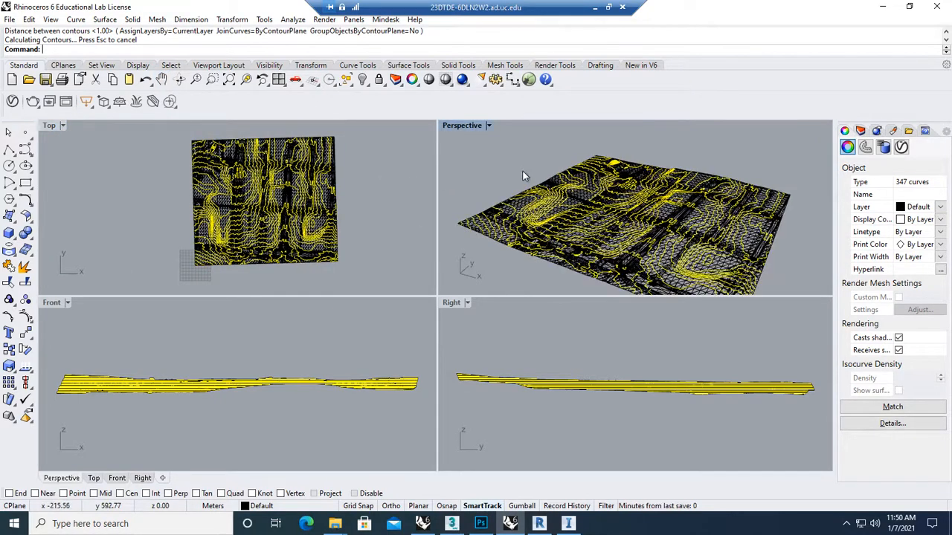
{"action": "left_click", "coordinate": [348, 192]}
{"action": "left_click", "coordinate": [348, 211]}
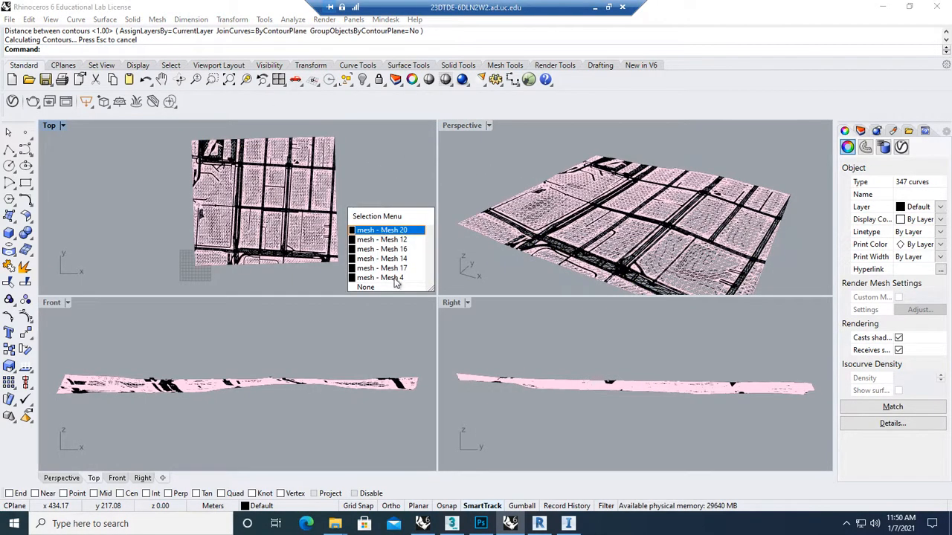
{"action": "left_click", "coordinate": [393, 145]}
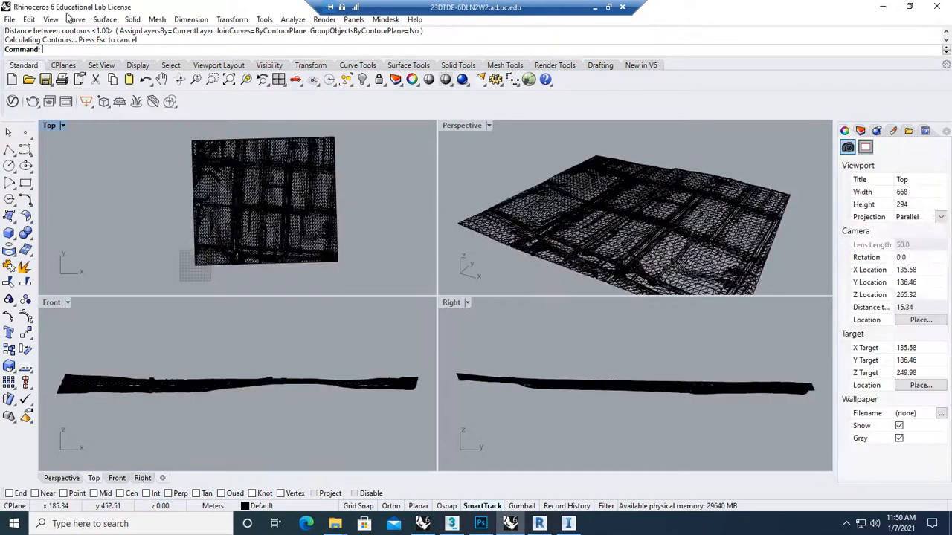
{"action": "left_click", "coordinate": [157, 20]}
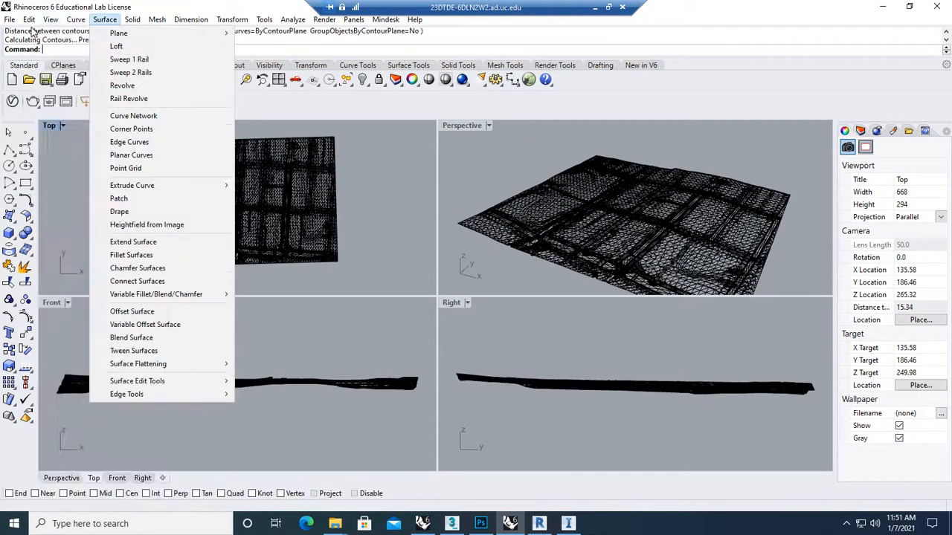
{"action": "mouse_move", "coordinate": [168, 149]}
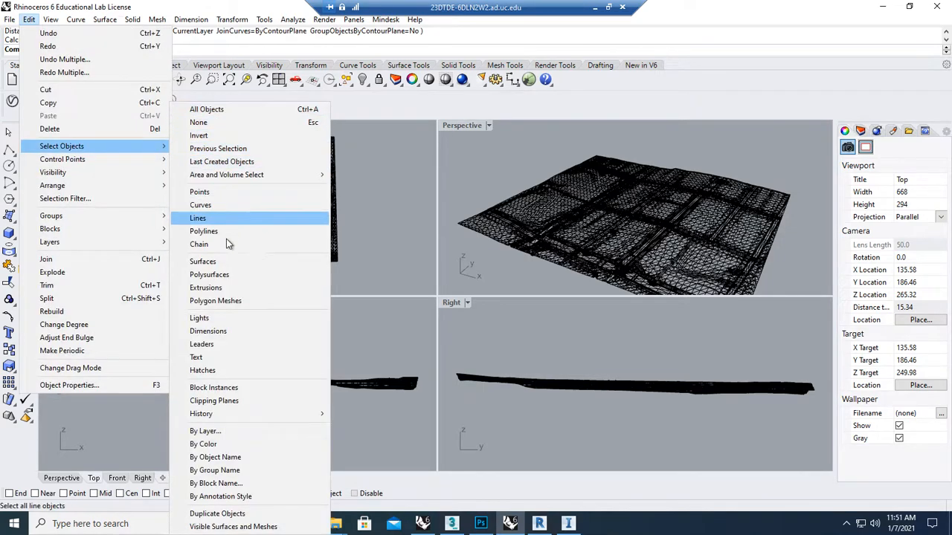
{"action": "left_click", "coordinate": [249, 301]}
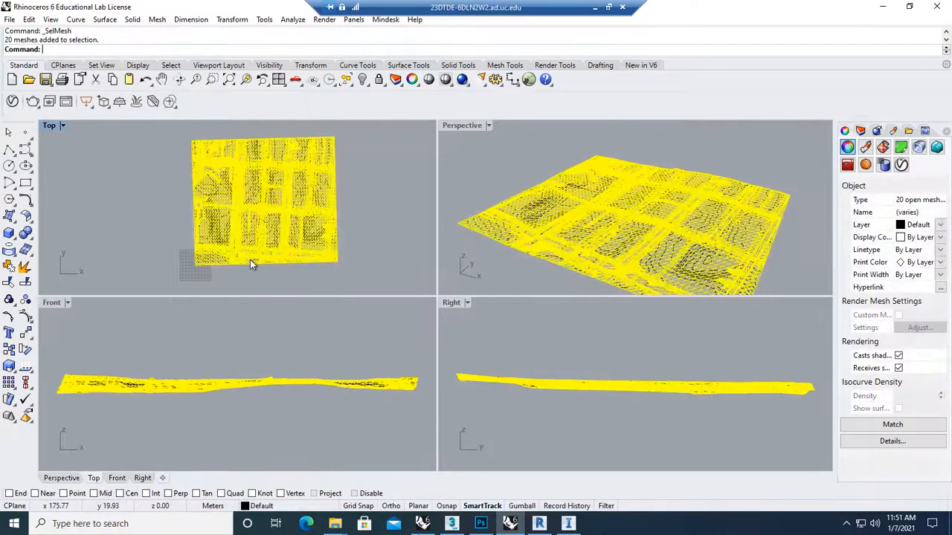
{"action": "key", "text": "Delete"}
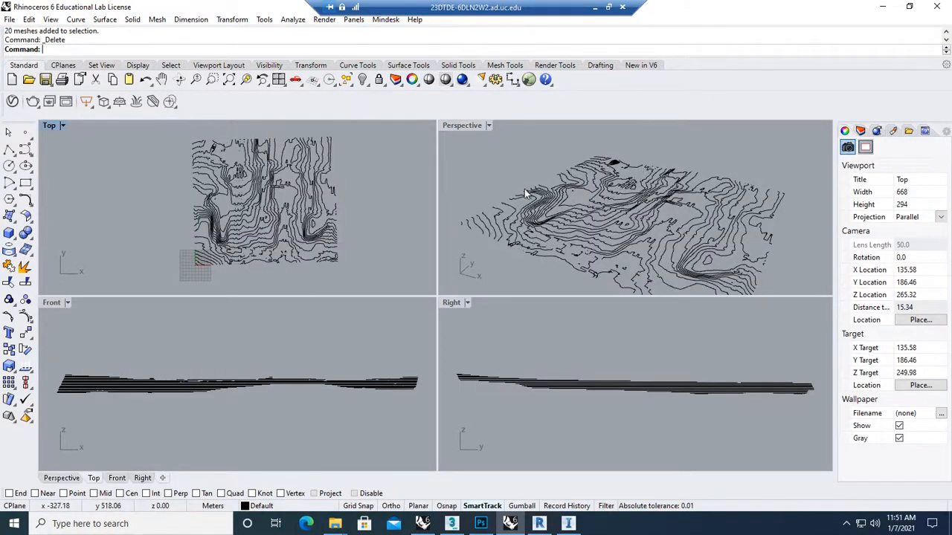
- Select all the contour curves and join them
{"action": "left_click_drag", "start_coordinate": [171, 132], "coordinate": [381, 305]}
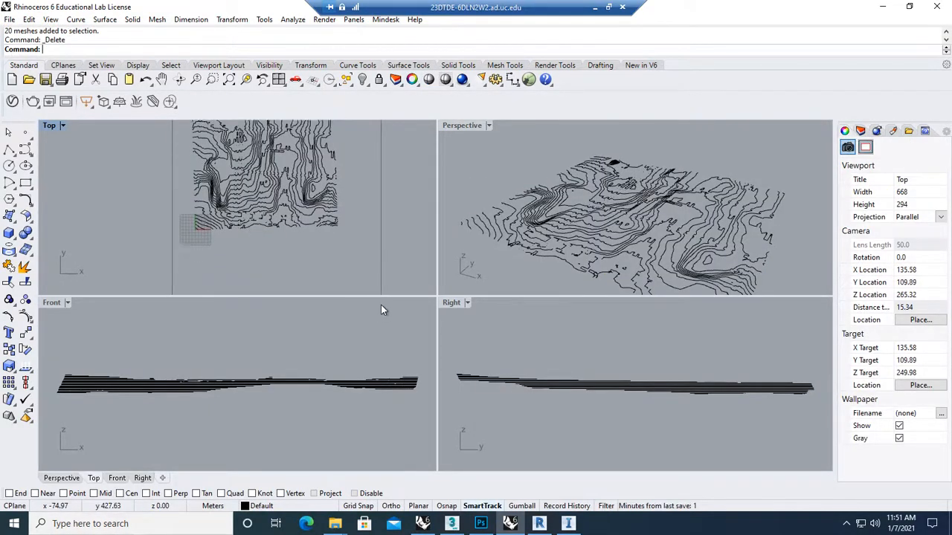
{"action": "scroll", "coordinate": [364, 254], "scroll_direction": "up", "scroll_amount": 3}
{"action": "scroll", "coordinate": [365, 257], "scroll_direction": "down", "scroll_amount": 5}
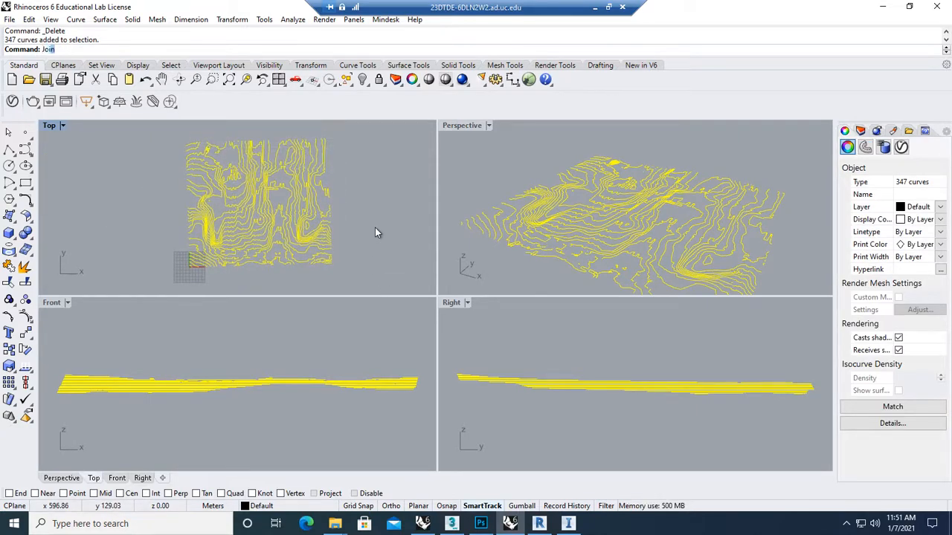
{"action": "key", "text": "Return"}
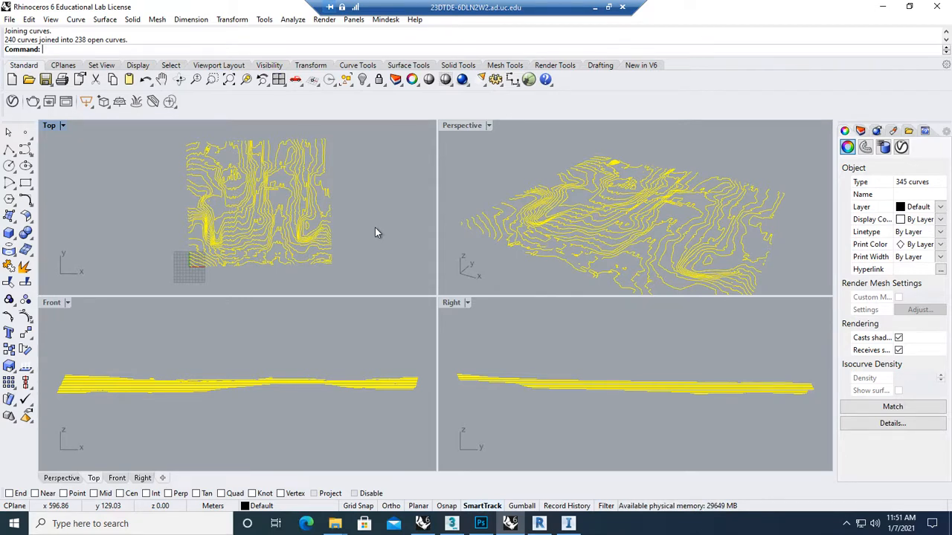
{"action": "scroll", "coordinate": [294, 190], "scroll_direction": "up", "scroll_amount": 5}
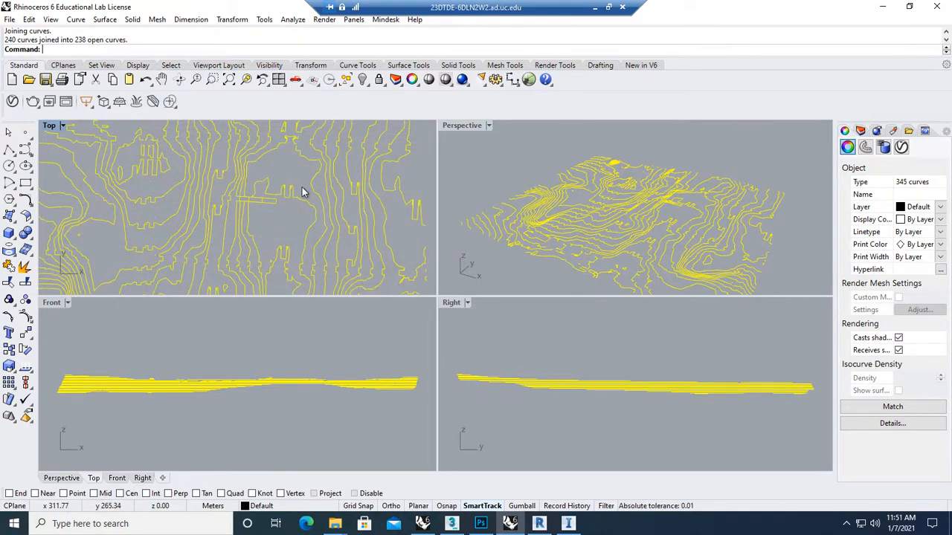
{"action": "scroll", "coordinate": [303, 189], "scroll_direction": "down", "scroll_amount": 3}
{"action": "scroll", "coordinate": [303, 189], "scroll_direction": "down", "scroll_amount": 2}
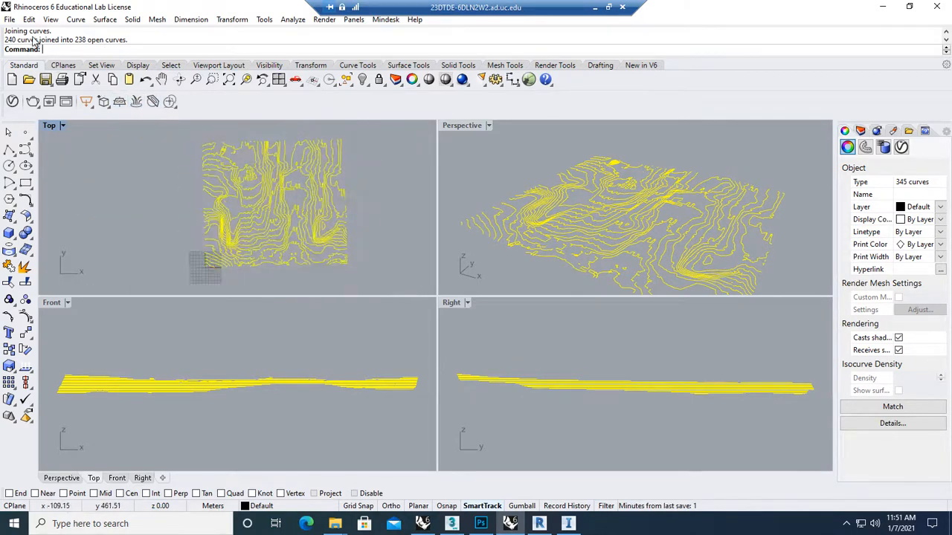
- Save the model as ground in the ARCH3004 Rhino folder, replacing the existing file
{"action": "left_click", "coordinate": [9, 19]}
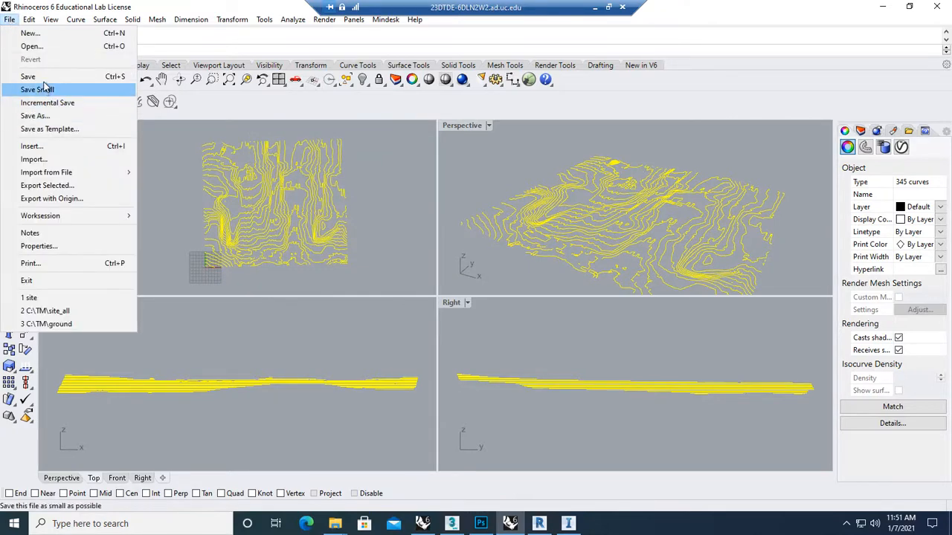
{"action": "left_click", "coordinate": [35, 116]}
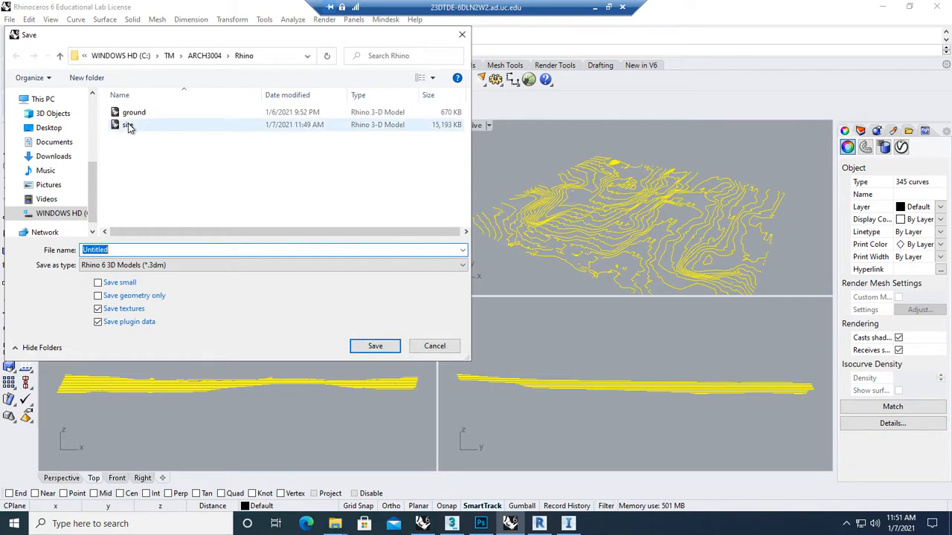
{"action": "left_click", "coordinate": [127, 113]}
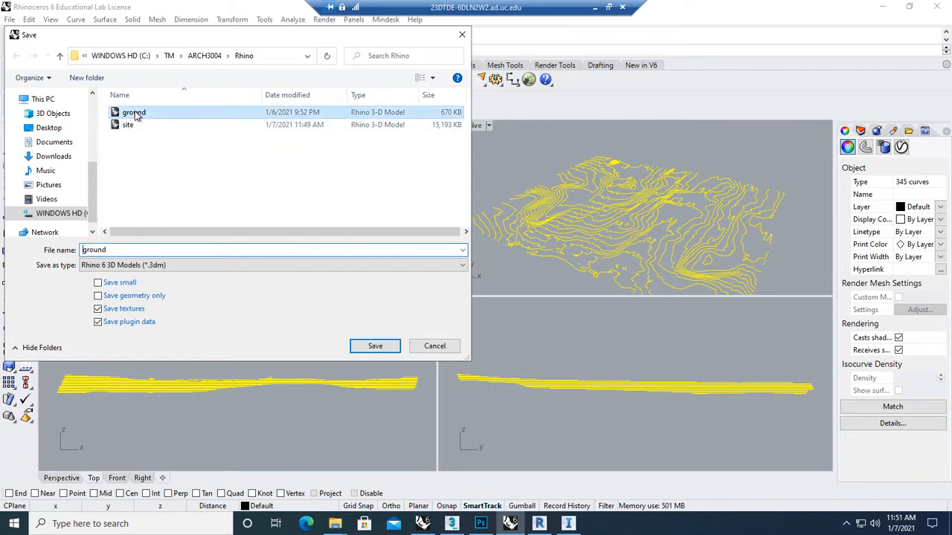
{"action": "left_click", "coordinate": [376, 346]}
{"action": "left_click", "coordinate": [468, 308]}
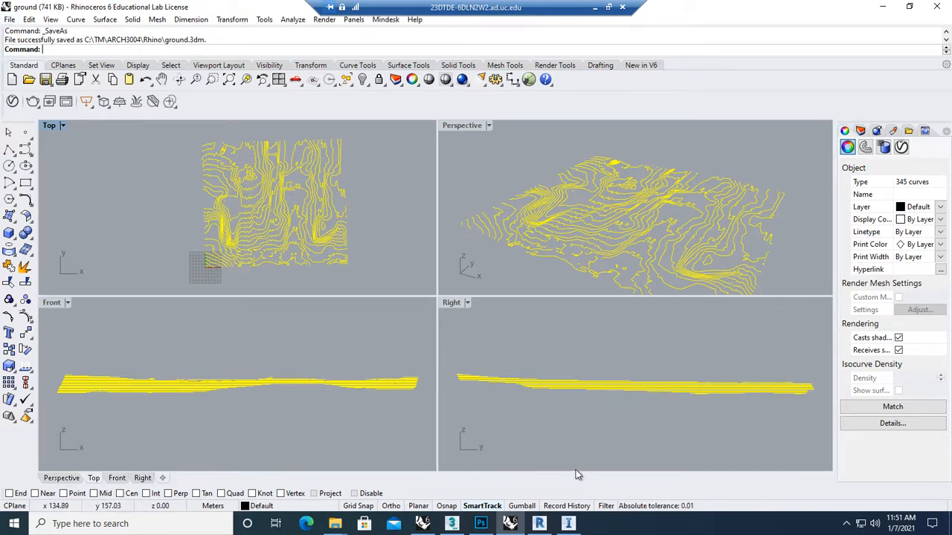
- Start exporting the selected contour curves and set the file type to AutoCAD Drawing (*.dwg)
{"action": "left_click", "coordinate": [10, 19]}
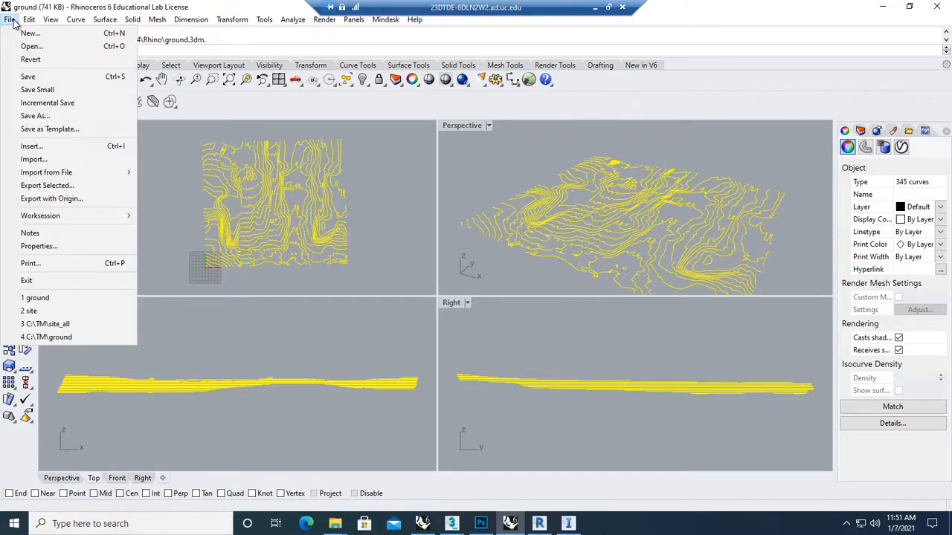
{"action": "left_click", "coordinate": [66, 186]}
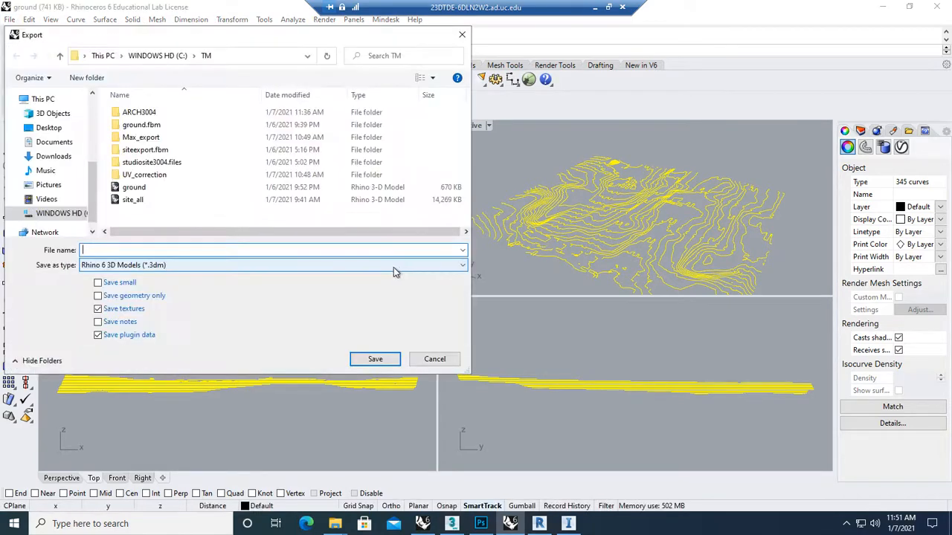
{"action": "left_click", "coordinate": [176, 266]}
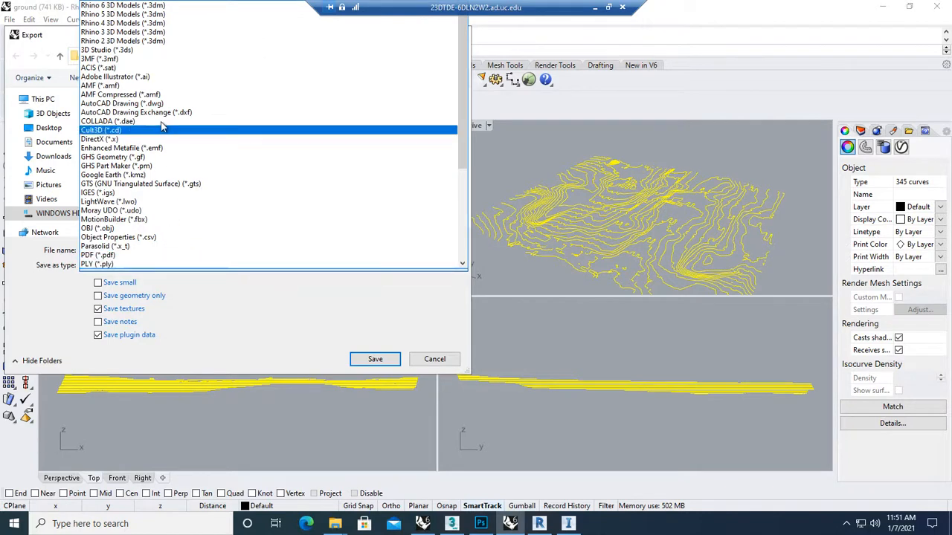
{"action": "left_click", "coordinate": [188, 104]}
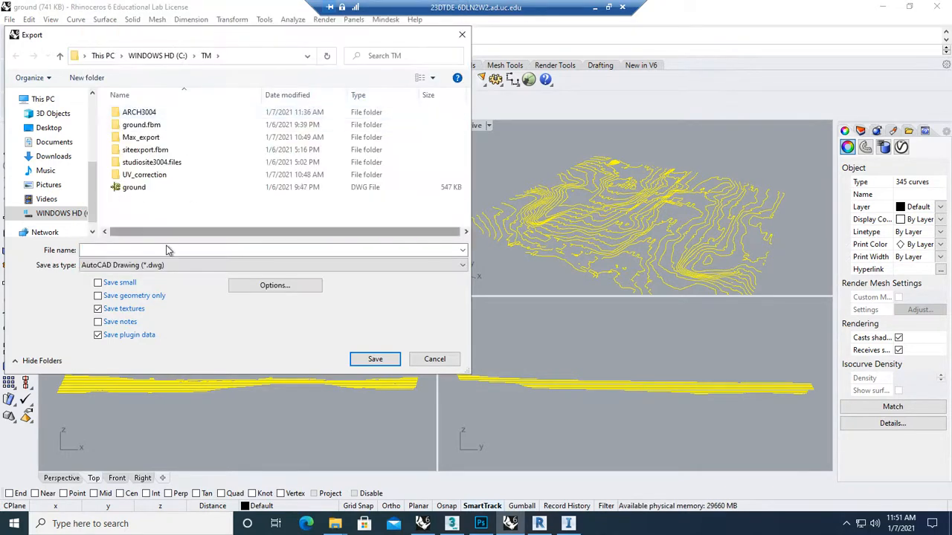
- Save the exported contours as cont in the ARCH3004 Rhino folder, keeping the default DWG options
{"action": "double_click", "coordinate": [145, 112]}
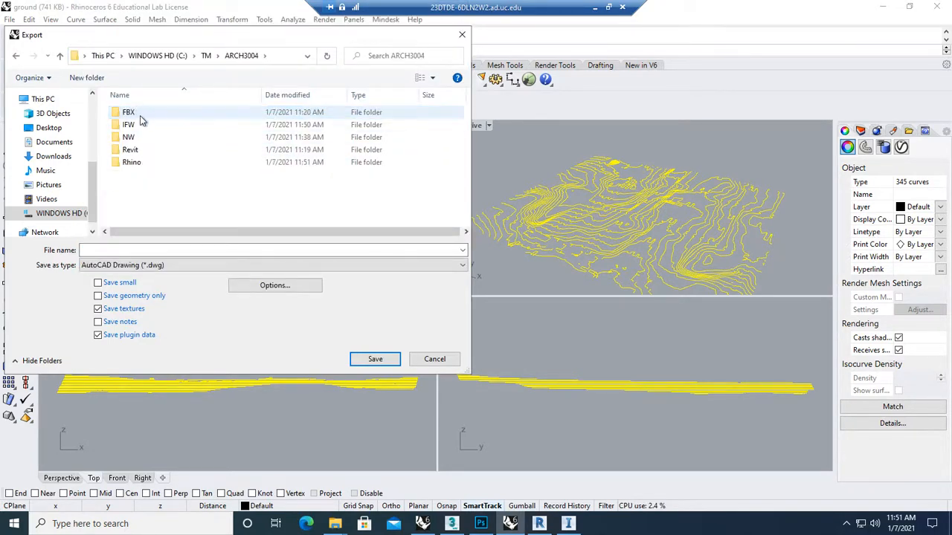
{"action": "left_click", "coordinate": [143, 125]}
{"action": "double_click", "coordinate": [145, 125]}
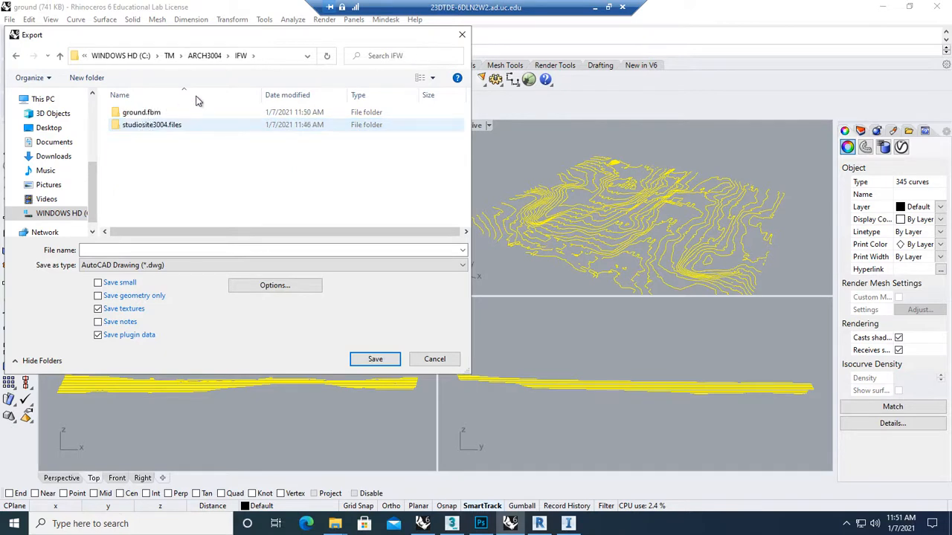
{"action": "left_click", "coordinate": [204, 55]}
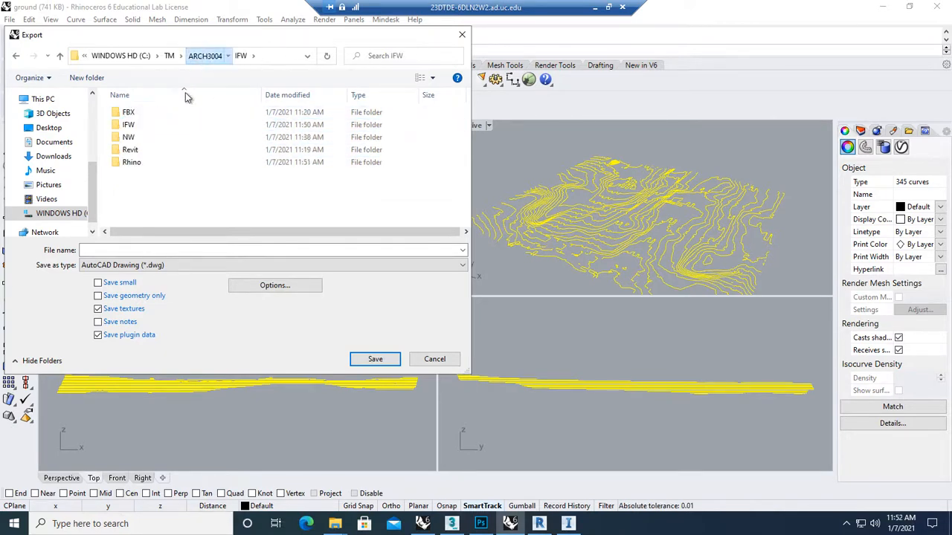
{"action": "left_click", "coordinate": [138, 163]}
{"action": "double_click", "coordinate": [140, 162]}
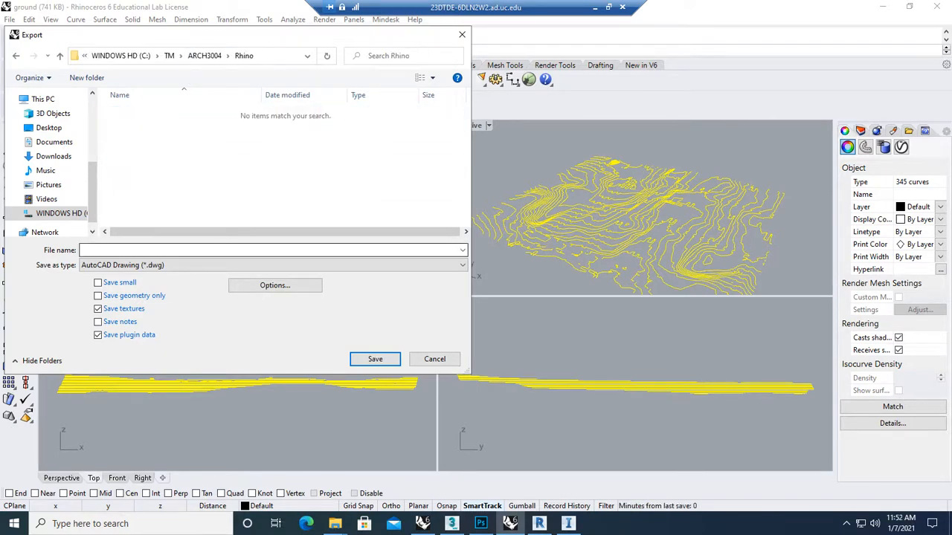
{"action": "left_click", "coordinate": [155, 248]}
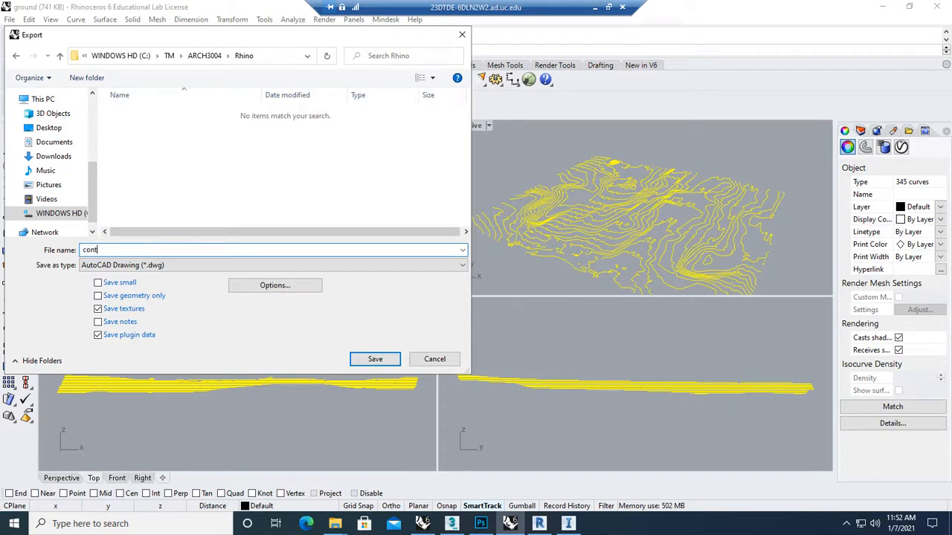
{"action": "type", "text": "cont"}
{"action": "left_click", "coordinate": [373, 359]}
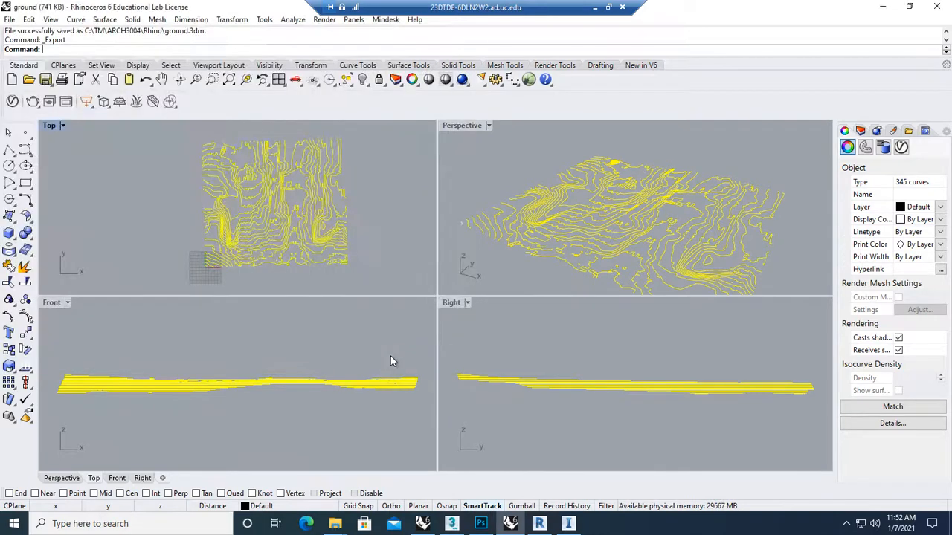
{"action": "left_click", "coordinate": [455, 293]}
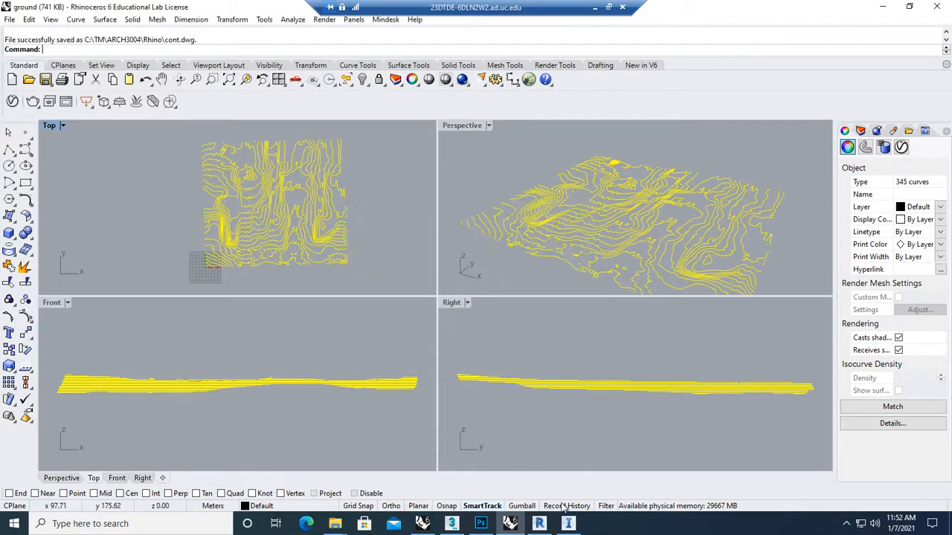
- Switch to Revit and create a new project from the Imperial-Construction Template
{"action": "mouse_move", "coordinate": [540, 525]}
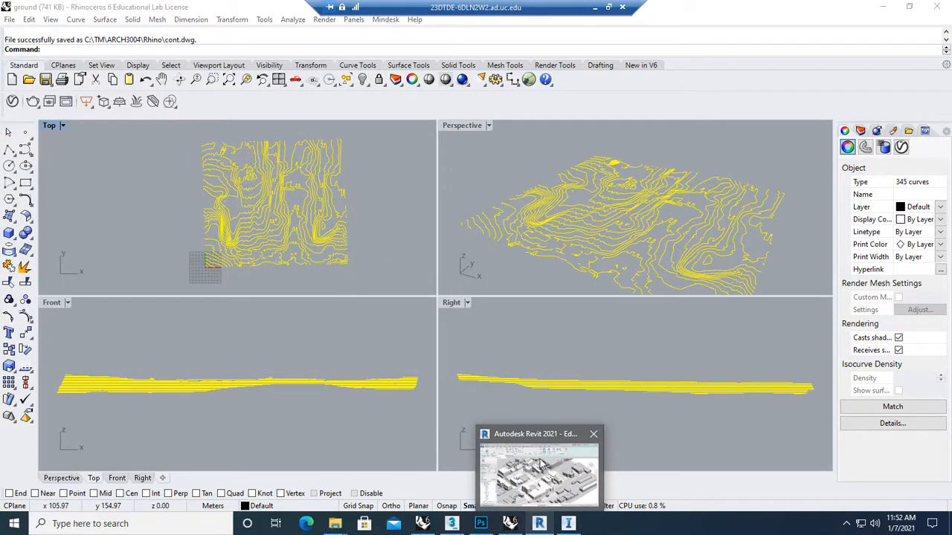
{"action": "left_click", "coordinate": [542, 464]}
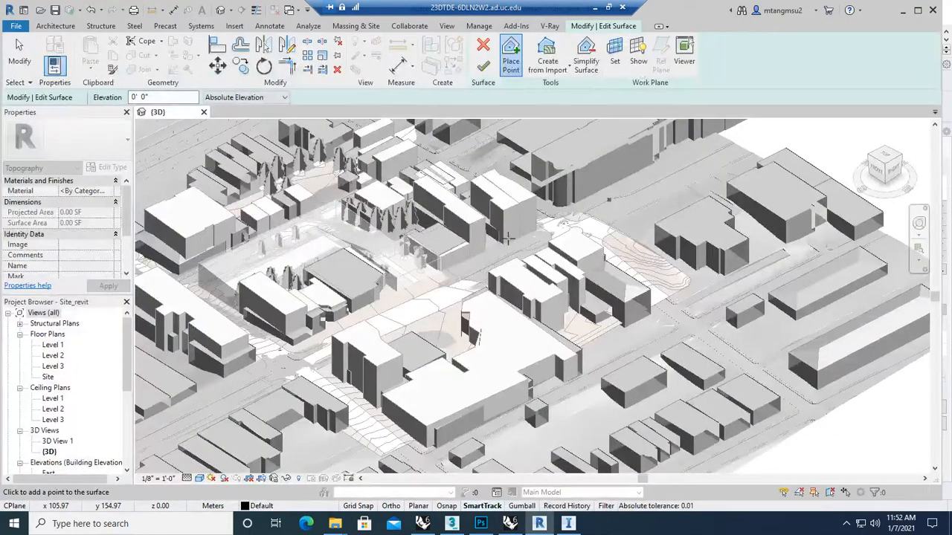
{"action": "scroll", "coordinate": [518, 227], "scroll_direction": "down", "scroll_amount": 2}
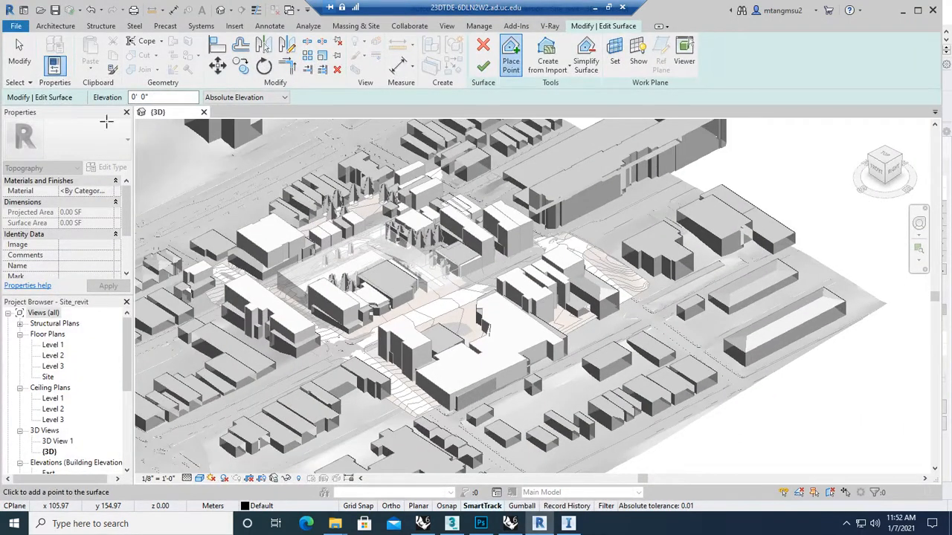
{"action": "left_click", "coordinate": [17, 28]}
{"action": "left_click", "coordinate": [46, 80]}
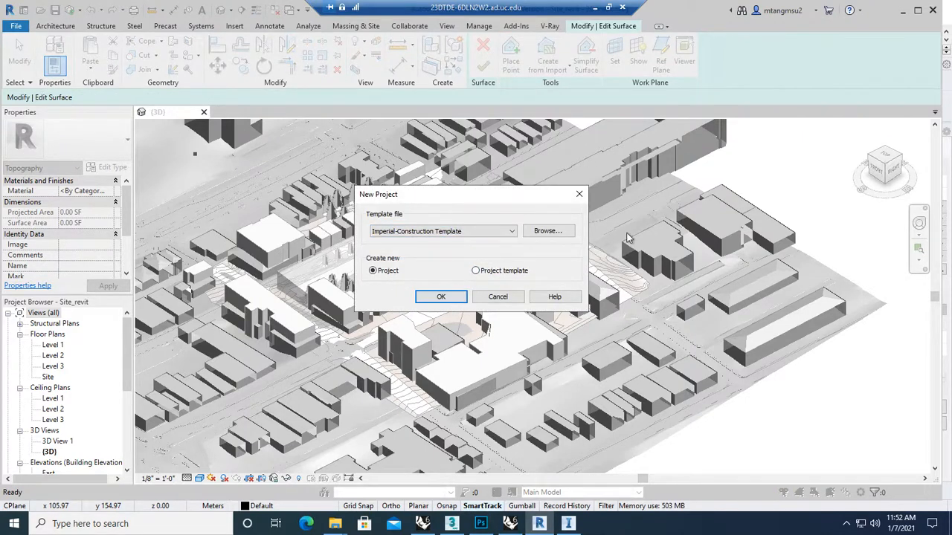
{"action": "left_click", "coordinate": [441, 296]}
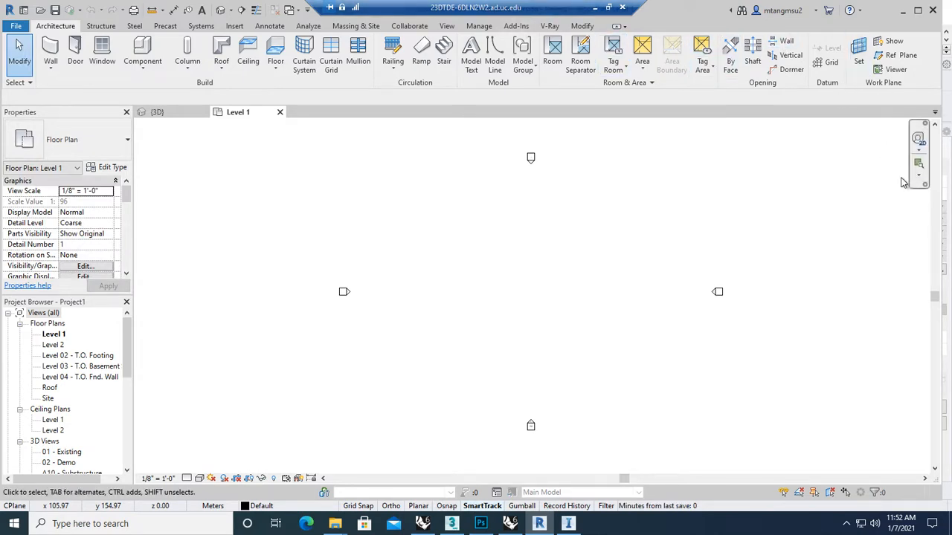
{"action": "scroll", "coordinate": [565, 277], "scroll_direction": "down", "scroll_amount": 4}
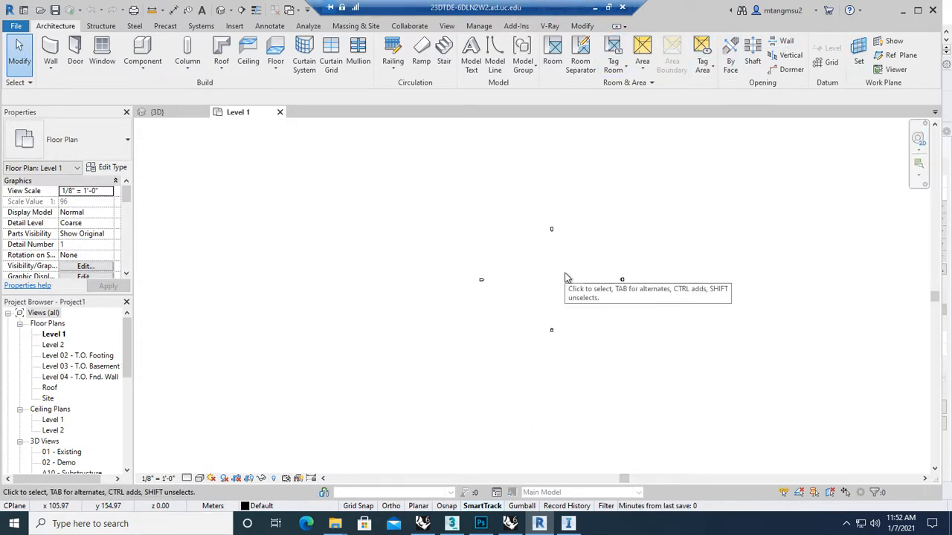
{"action": "scroll", "coordinate": [565, 278], "scroll_direction": "down", "scroll_amount": 5}
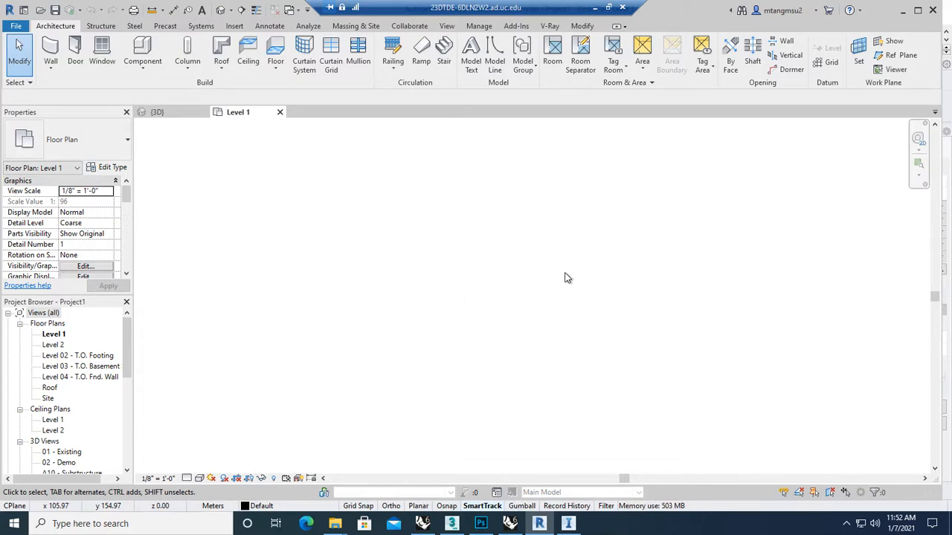
{"action": "scroll", "coordinate": [566, 277], "scroll_direction": "up", "scroll_amount": 2}
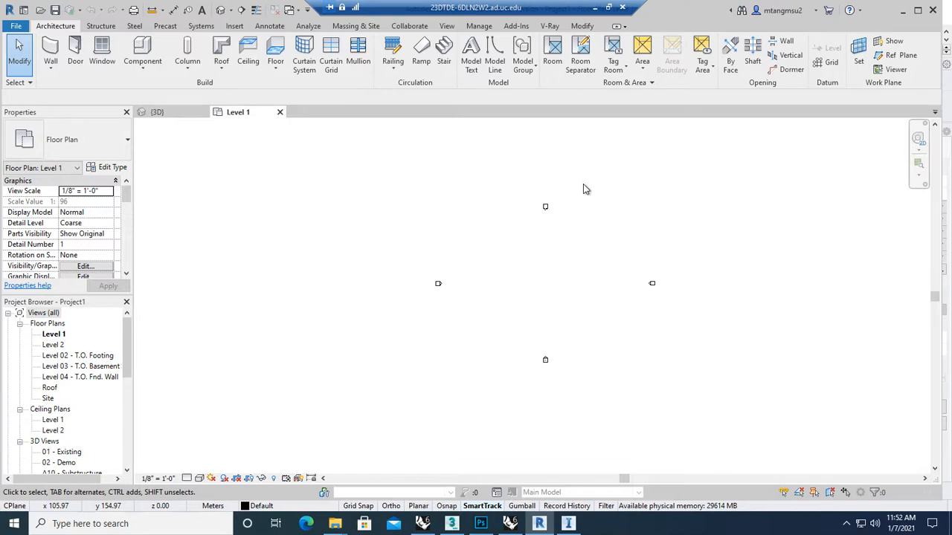
- Return to the Site_revit 3D view and create a new project template based on the Imperial-Construction Template
{"action": "left_click", "coordinate": [154, 111]}
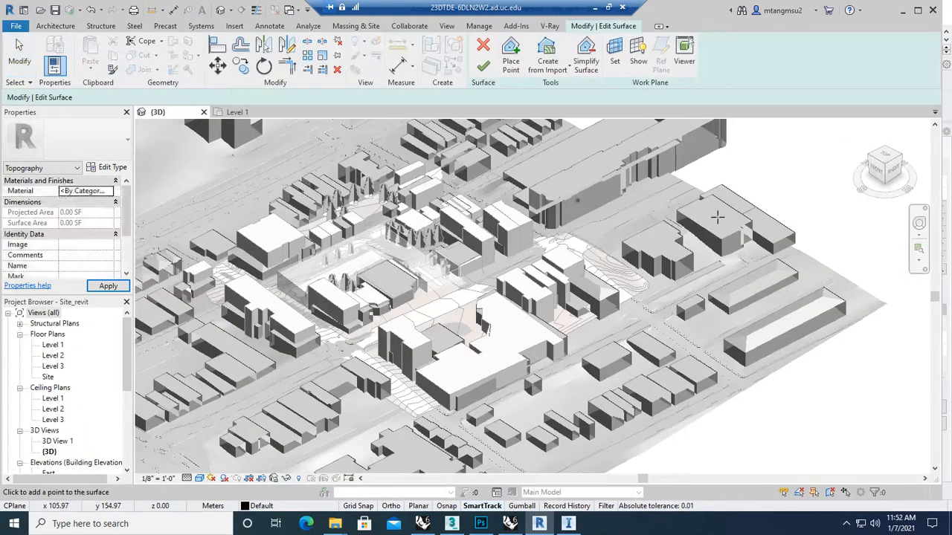
{"action": "scroll", "coordinate": [362, 212], "scroll_direction": "down", "scroll_amount": 1}
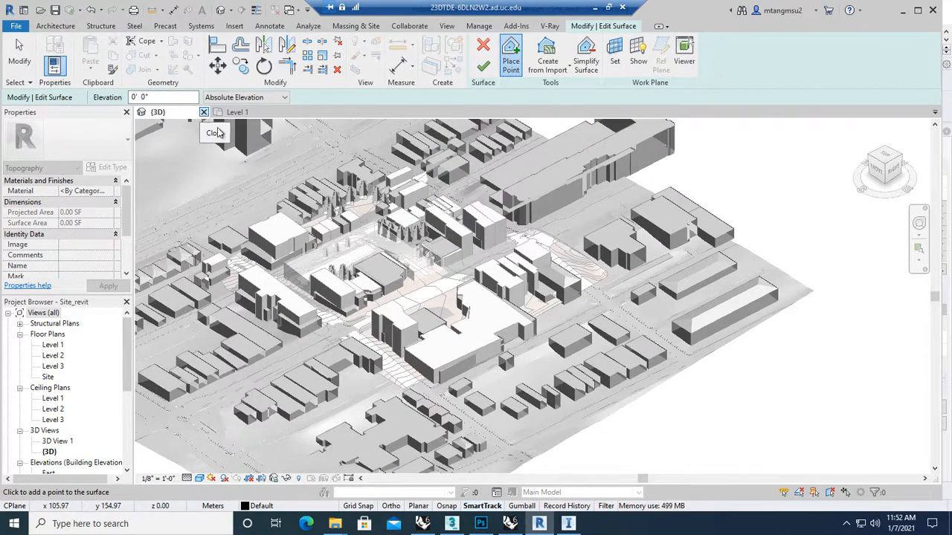
{"action": "scroll", "coordinate": [350, 263], "scroll_direction": "down", "scroll_amount": 6}
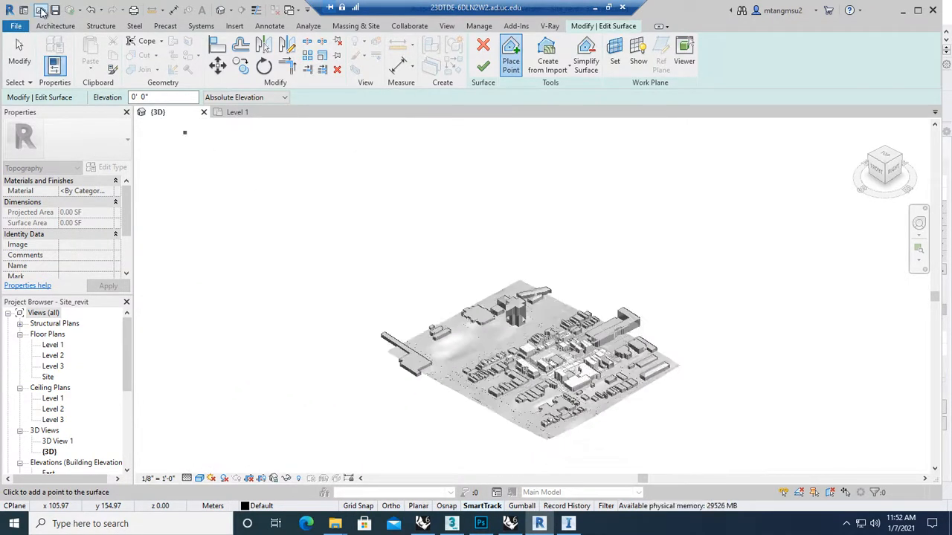
{"action": "left_click", "coordinate": [16, 27]}
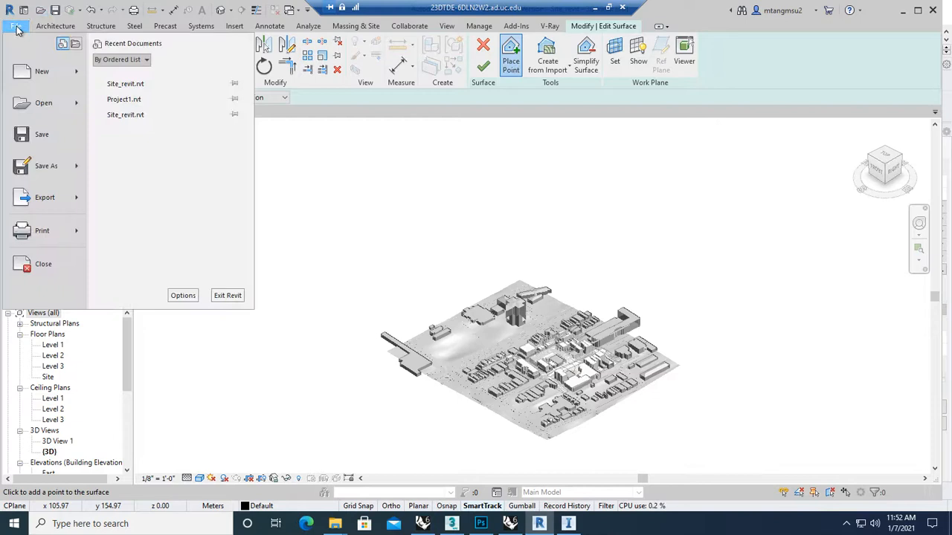
{"action": "left_click", "coordinate": [37, 72]}
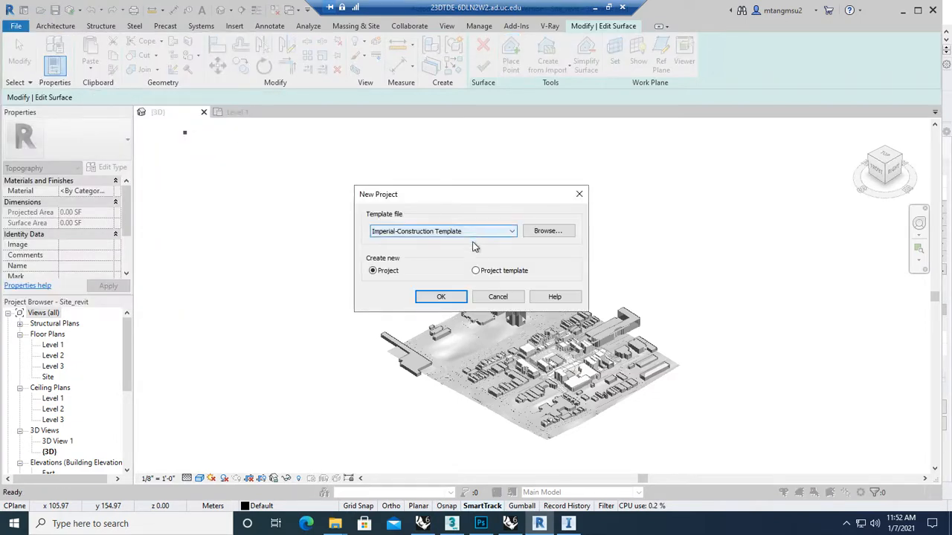
{"action": "left_click", "coordinate": [464, 233]}
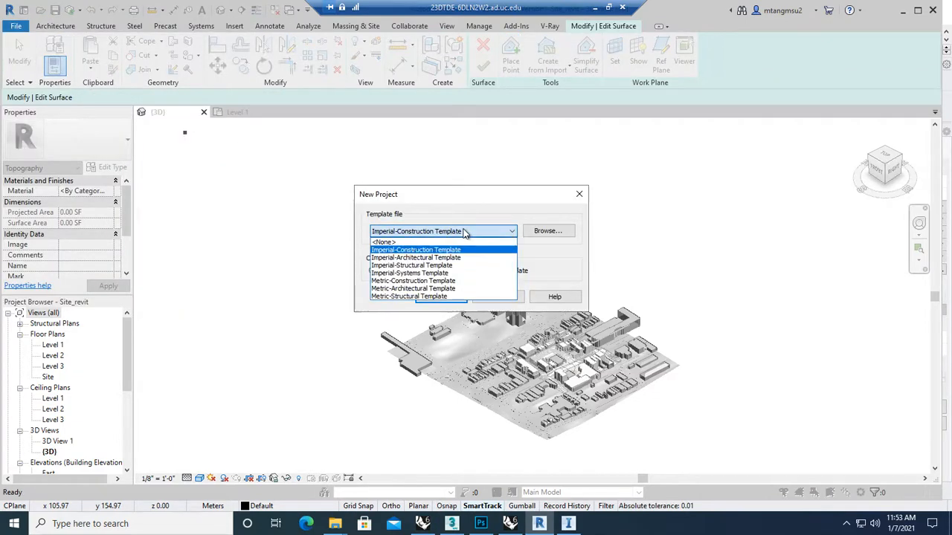
{"action": "left_click", "coordinate": [463, 232]}
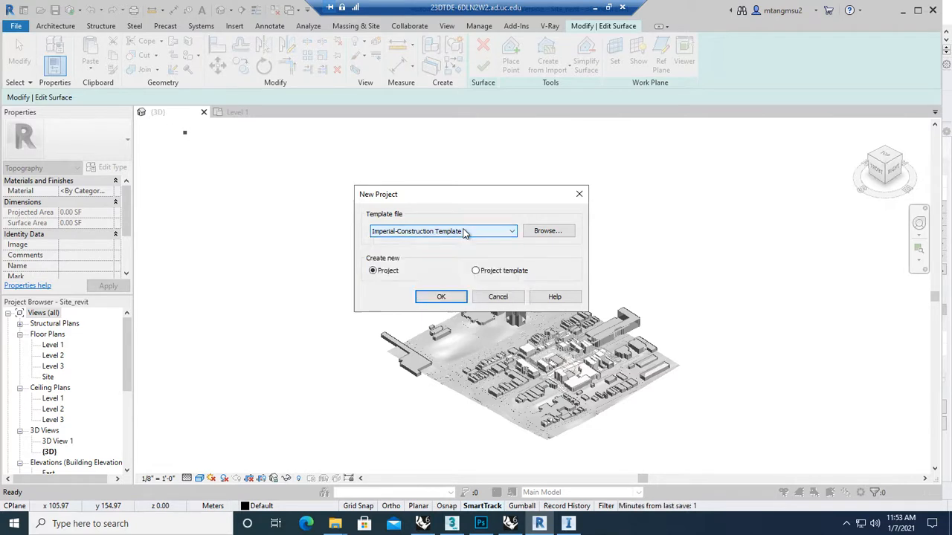
{"action": "left_click", "coordinate": [477, 271]}
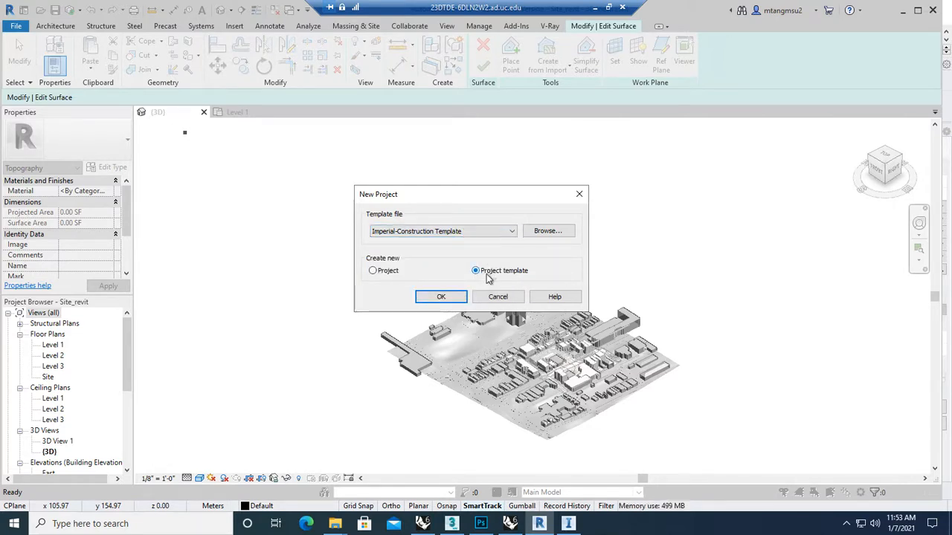
{"action": "left_click", "coordinate": [440, 297]}
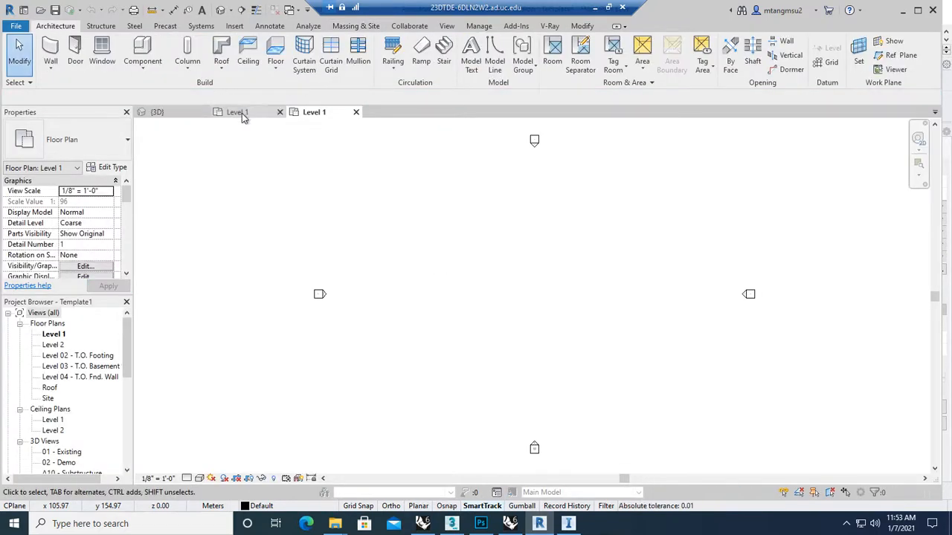
- Go back to the Site_revit 3D view and close Revit
{"action": "left_click", "coordinate": [165, 113]}
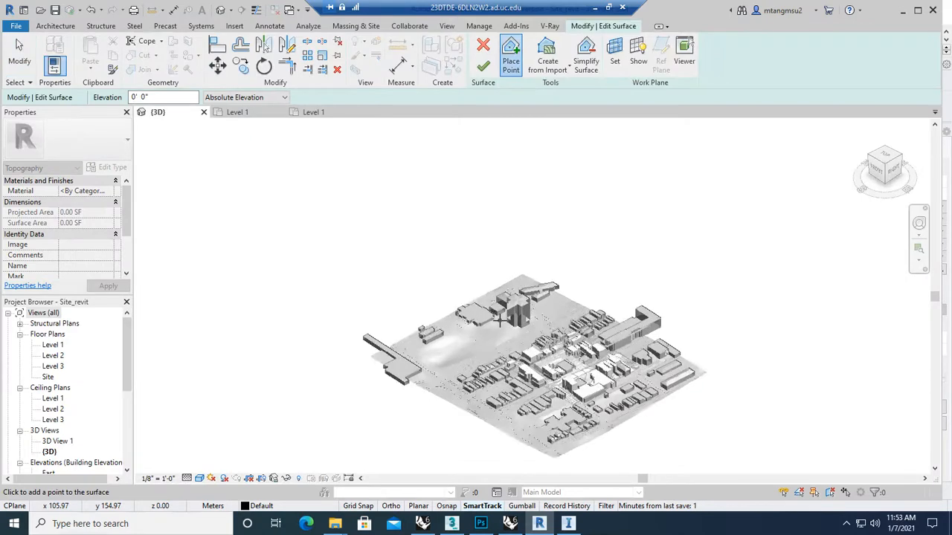
{"action": "scroll", "coordinate": [500, 320], "scroll_direction": "up", "scroll_amount": 2}
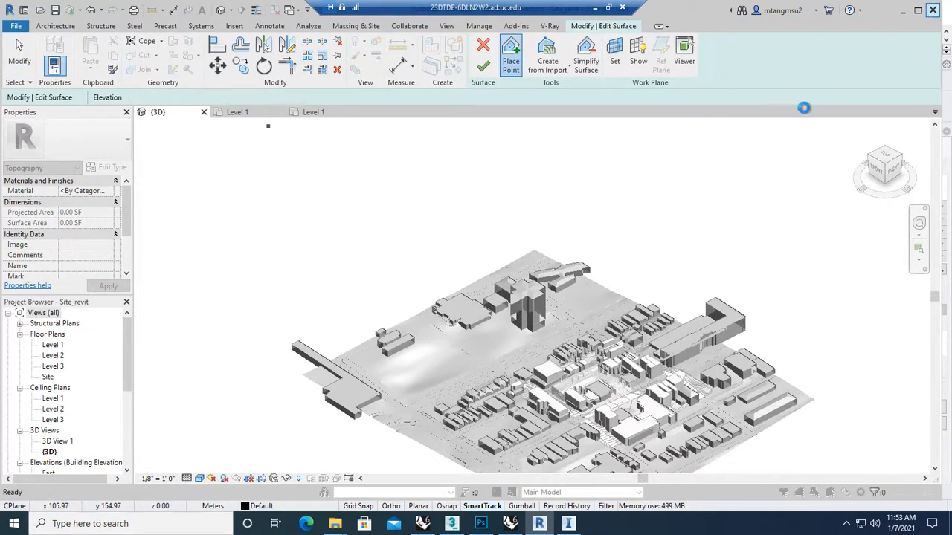
{"action": "left_click", "coordinate": [498, 262]}
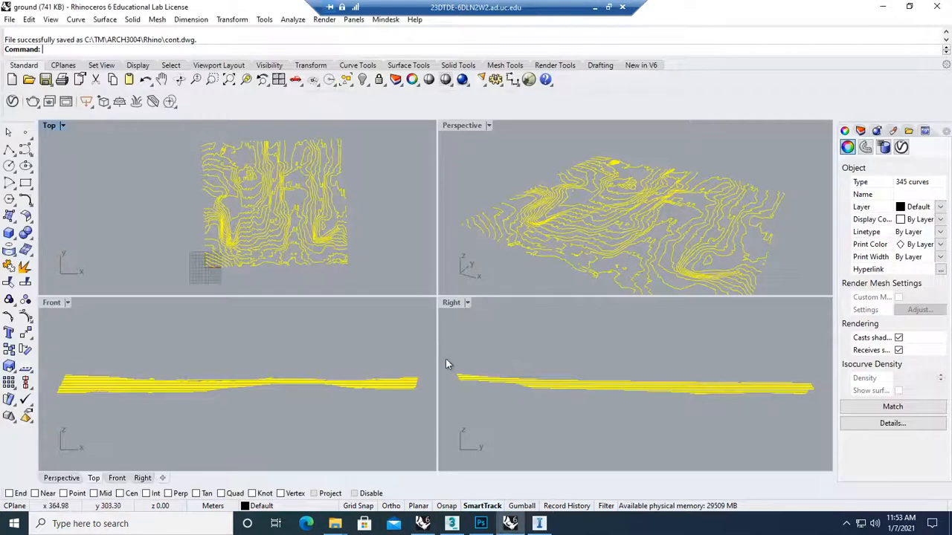
- Minimize the Rhino and InfraWorks windows and close the Autodesk applications folder window to clear the desktop
{"action": "left_click", "coordinate": [883, 6]}
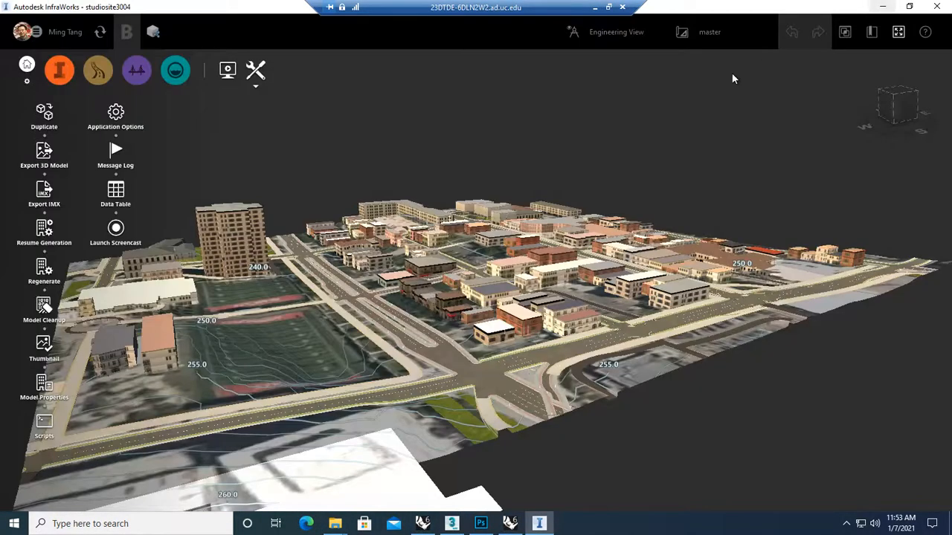
{"action": "left_click", "coordinate": [882, 6]}
{"action": "left_click", "coordinate": [883, 6]}
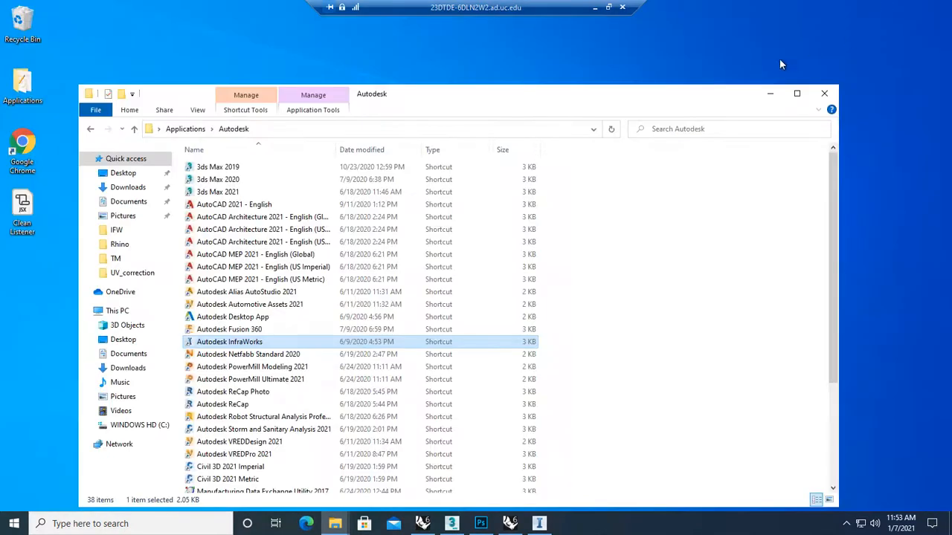
{"action": "left_click", "coordinate": [832, 94]}
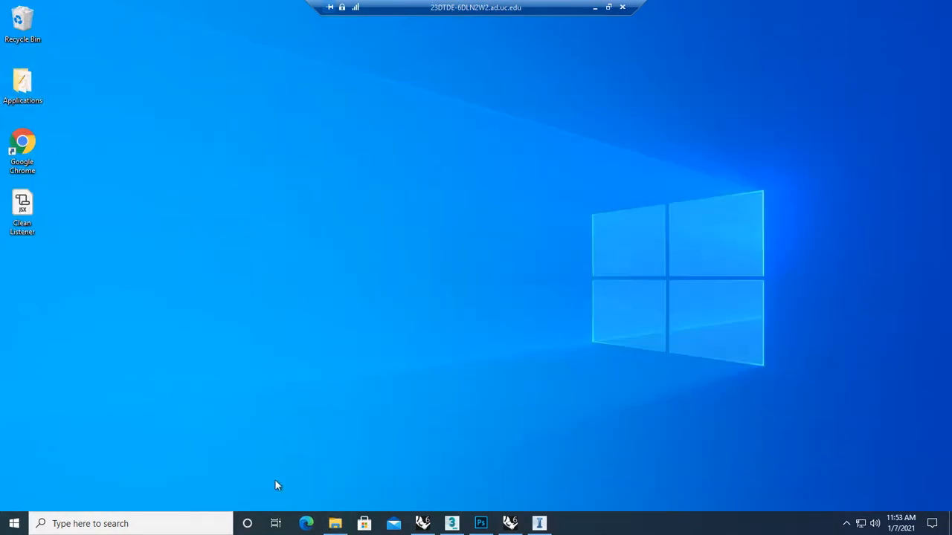
- Launch Revit 2021 and create a new project from the Imperial-Construction Template
{"action": "left_click", "coordinate": [188, 516]}
{"action": "type", "text": "re"}
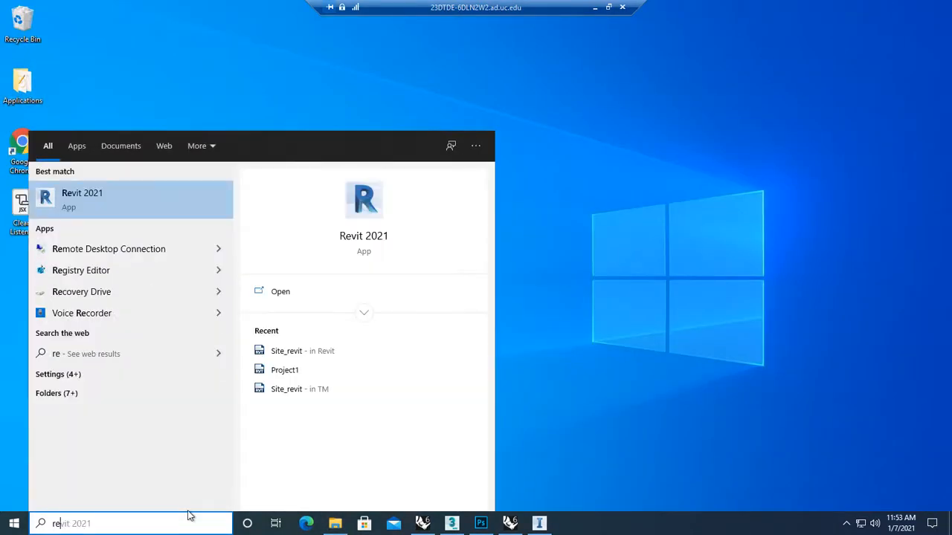
{"action": "type", "text": "v"}
{"action": "key", "text": "Return"}
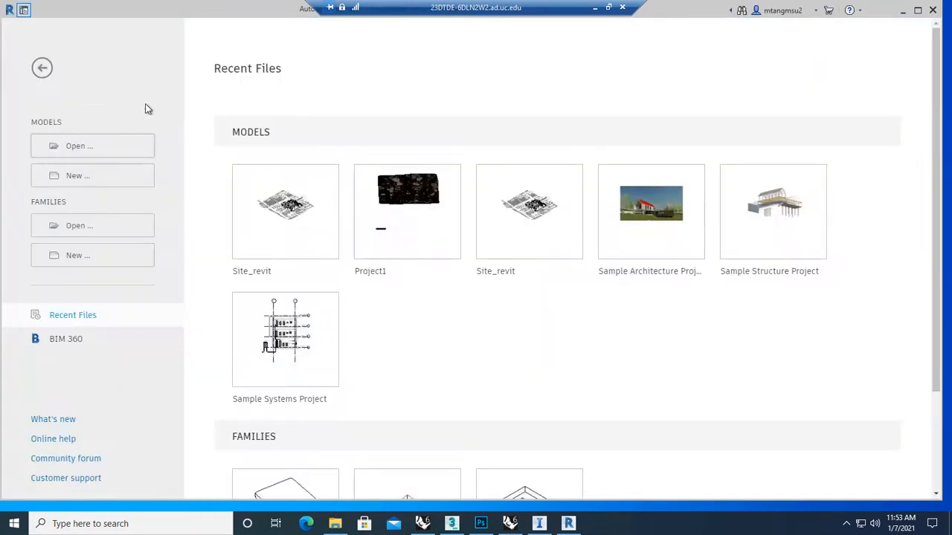
{"action": "left_click", "coordinate": [81, 179]}
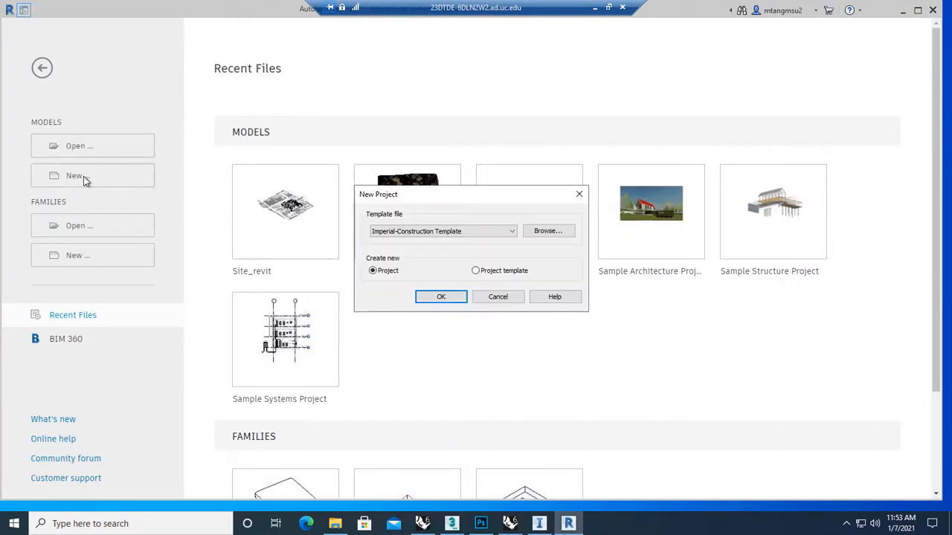
{"action": "left_click", "coordinate": [437, 295]}
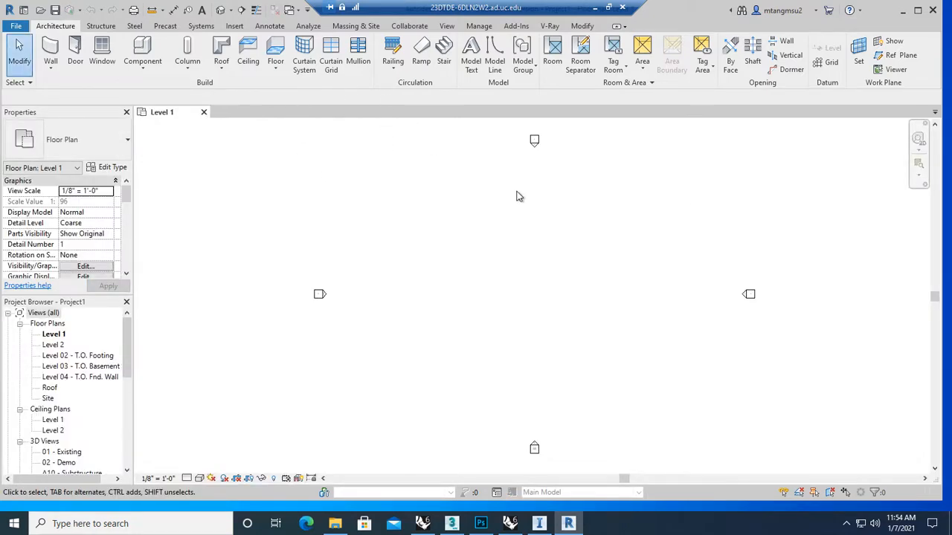
- Open the 01 - Existing 3D view of the new project
{"action": "scroll", "coordinate": [519, 294], "scroll_direction": "up", "scroll_amount": 1}
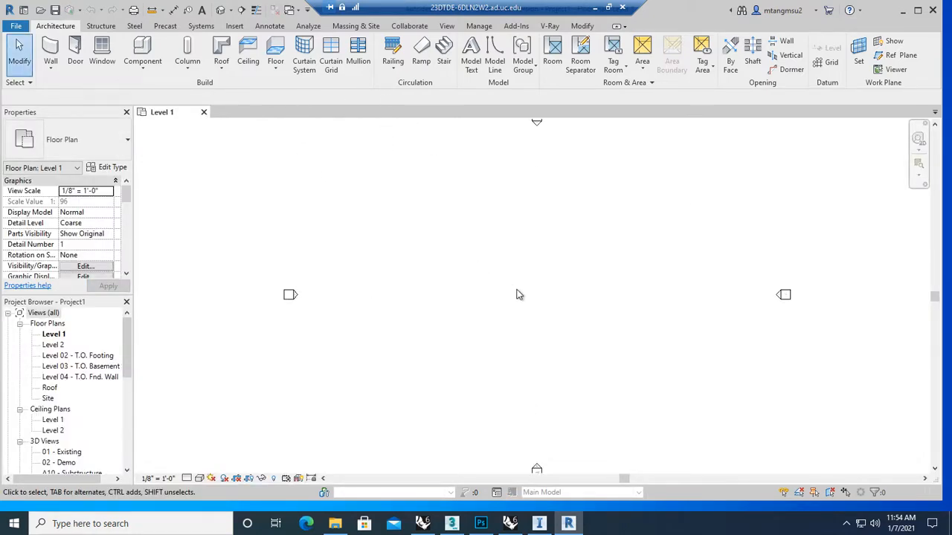
{"action": "left_click", "coordinate": [19, 324]}
{"action": "double_click", "coordinate": [46, 367]}
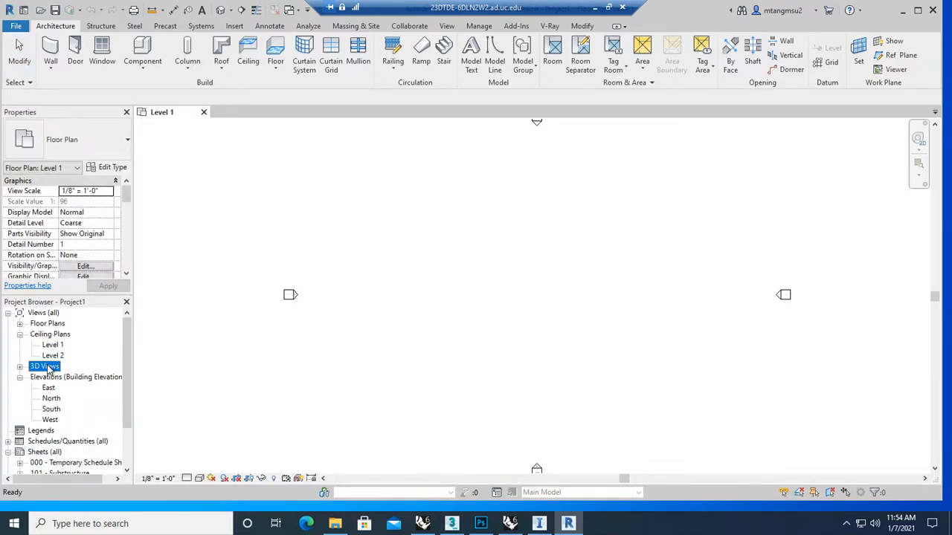
{"action": "double_click", "coordinate": [41, 366]}
{"action": "double_click", "coordinate": [58, 368]}
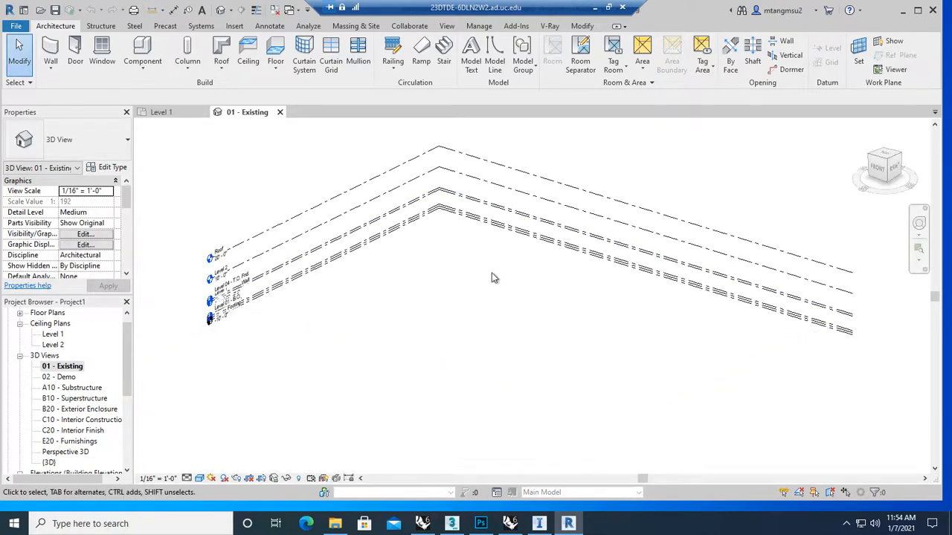
{"action": "scroll", "coordinate": [490, 278], "scroll_direction": "down", "scroll_amount": 5}
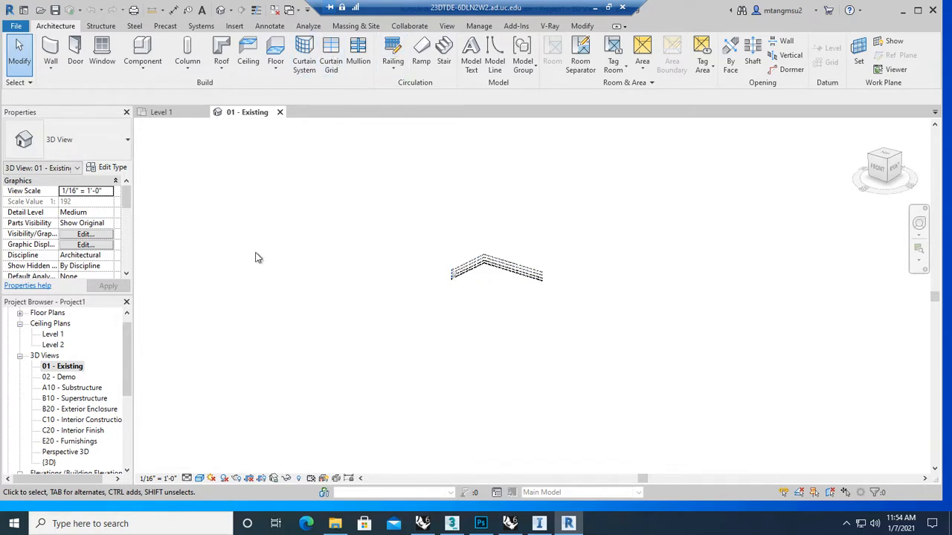
{"action": "left_click", "coordinate": [354, 25]}
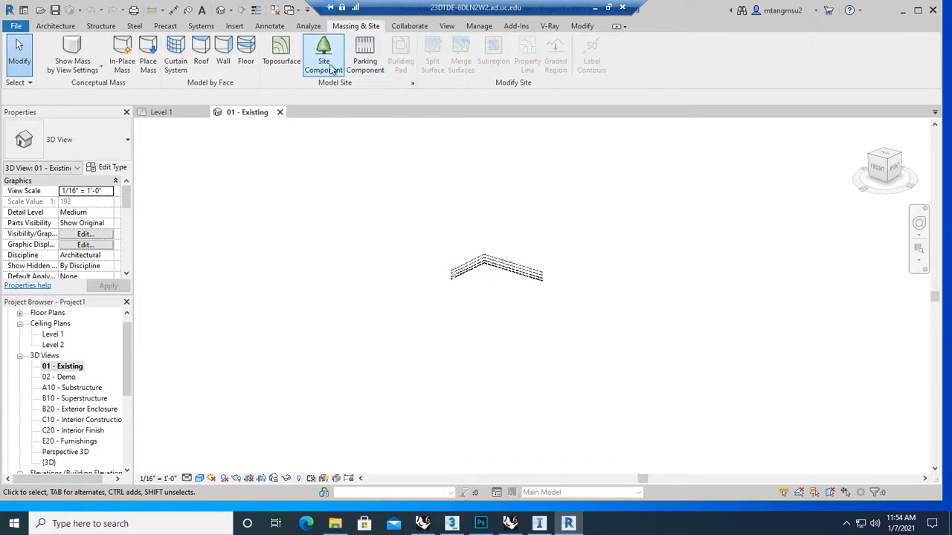
{"action": "left_click", "coordinate": [281, 54]}
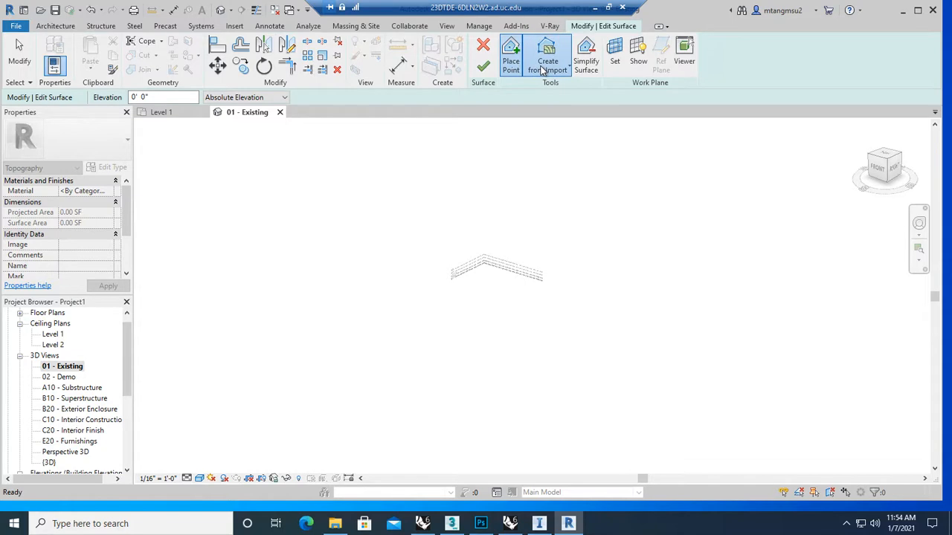
{"action": "left_click", "coordinate": [484, 46]}
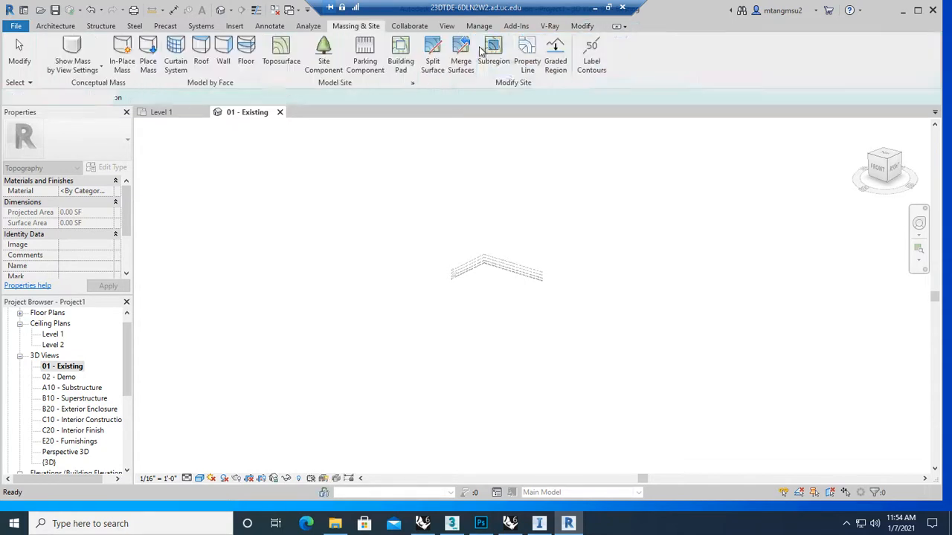
- Import the cont DWG file from the ARCH3004 Rhino folder into the 3D view, keeping the default import settings
{"action": "left_click", "coordinate": [235, 26]}
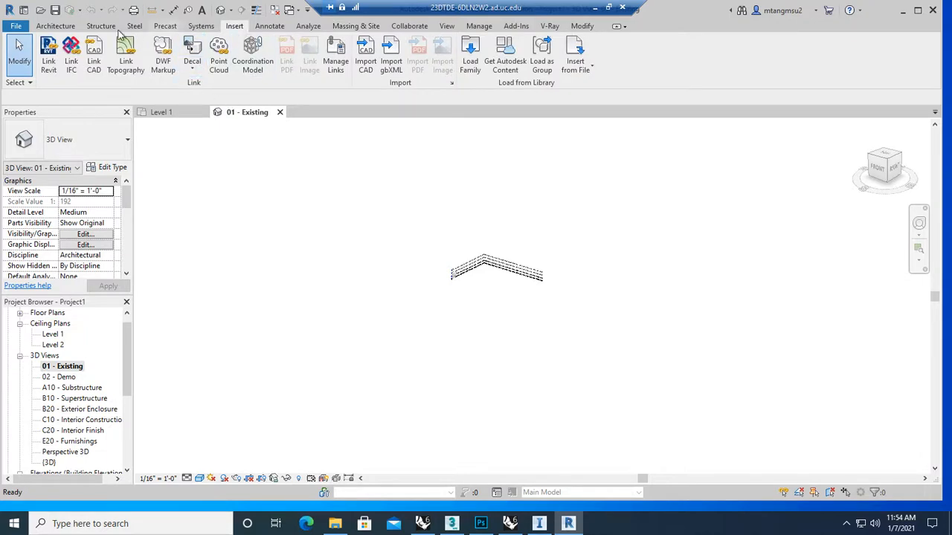
{"action": "left_click", "coordinate": [363, 49]}
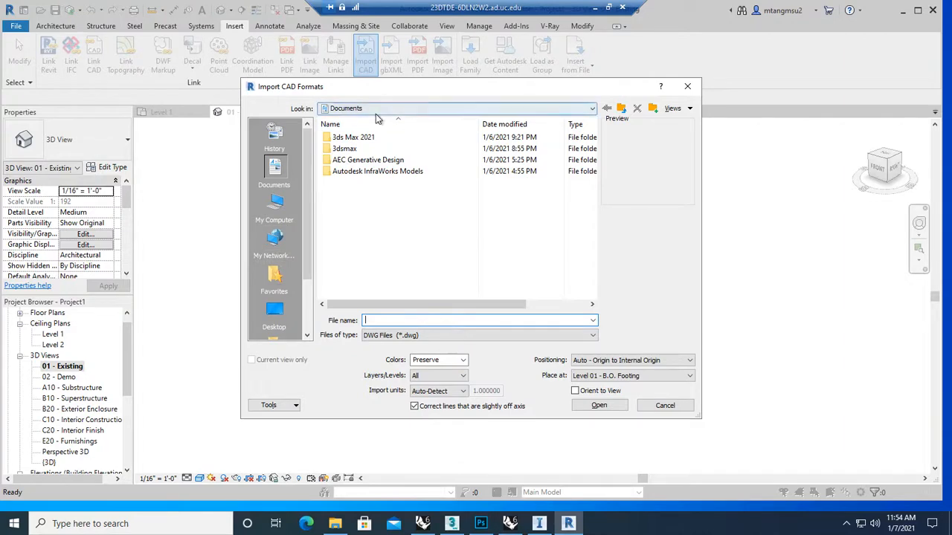
{"action": "left_click", "coordinate": [377, 108]}
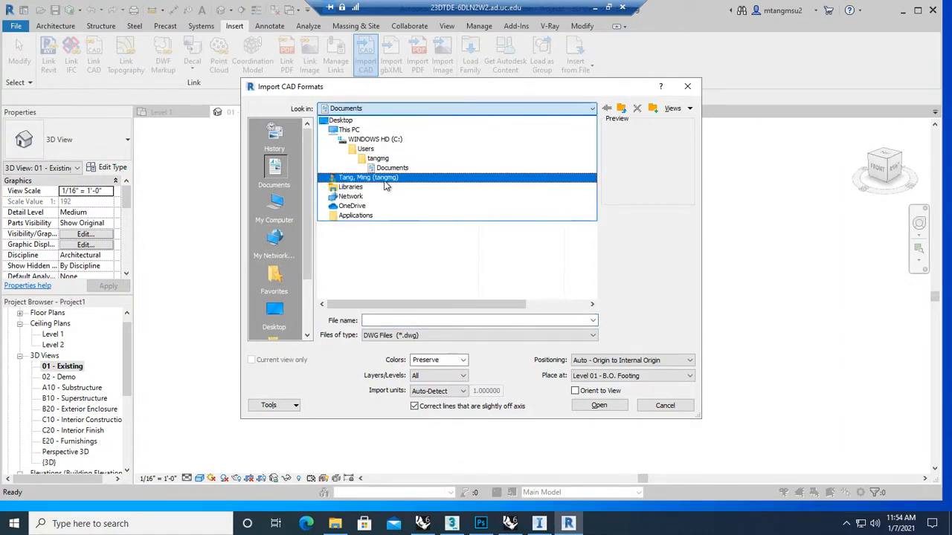
{"action": "left_click", "coordinate": [375, 139]}
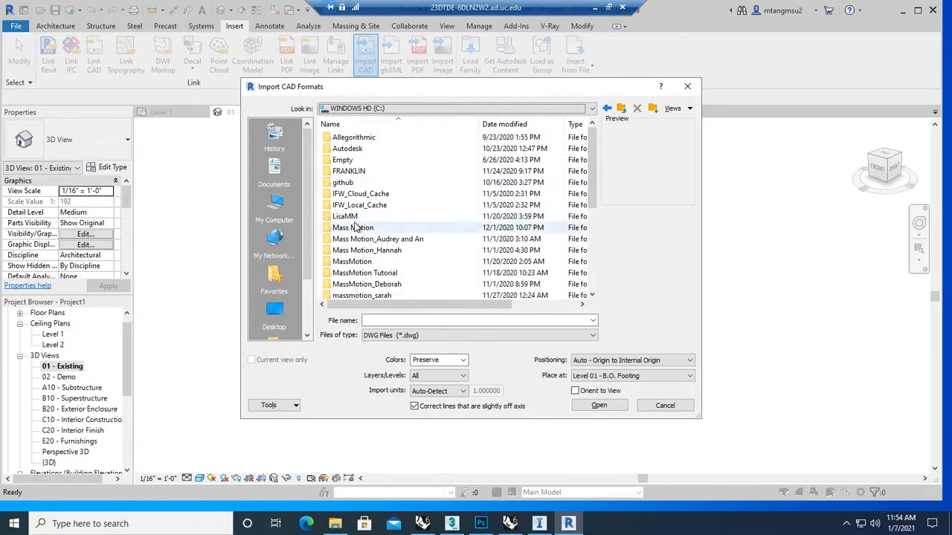
{"action": "scroll", "coordinate": [358, 226], "scroll_direction": "down", "scroll_amount": 5}
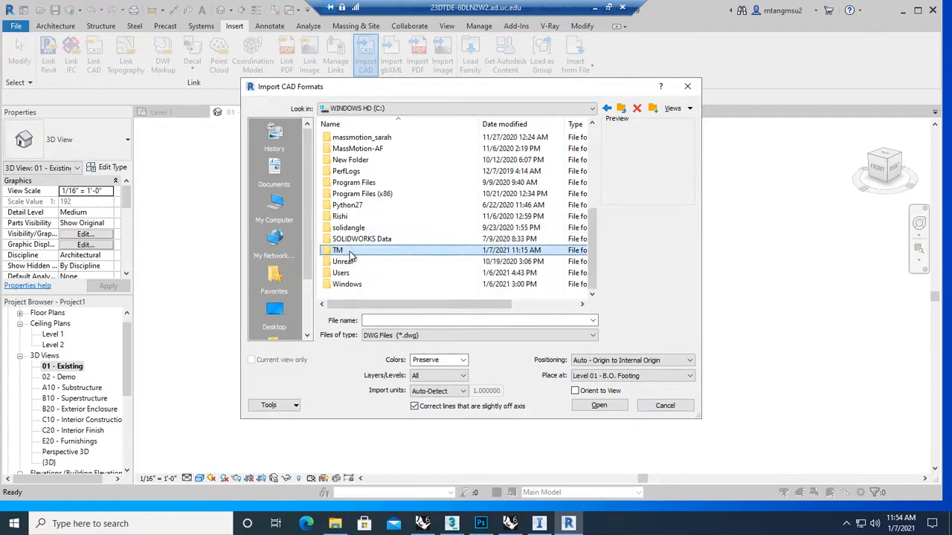
{"action": "double_click", "coordinate": [349, 251]}
{"action": "double_click", "coordinate": [355, 138]}
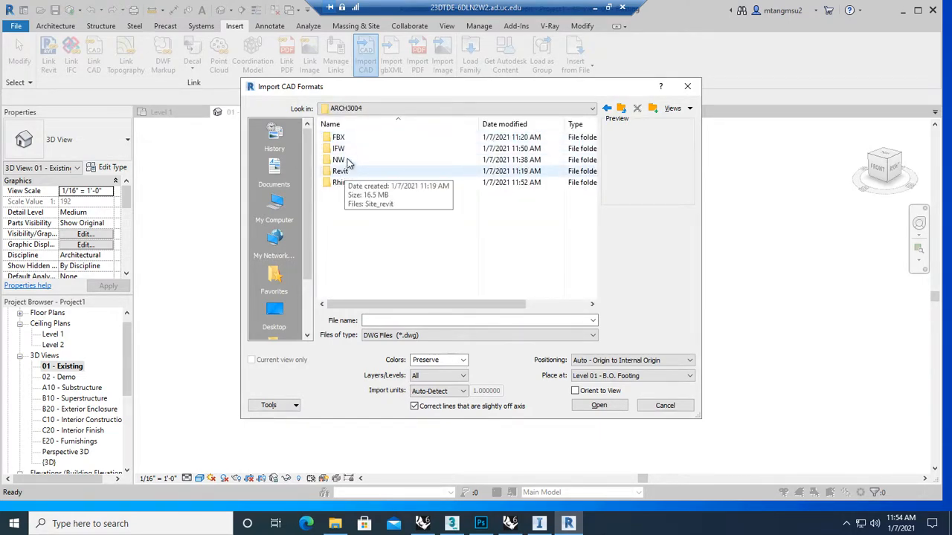
{"action": "double_click", "coordinate": [347, 183]}
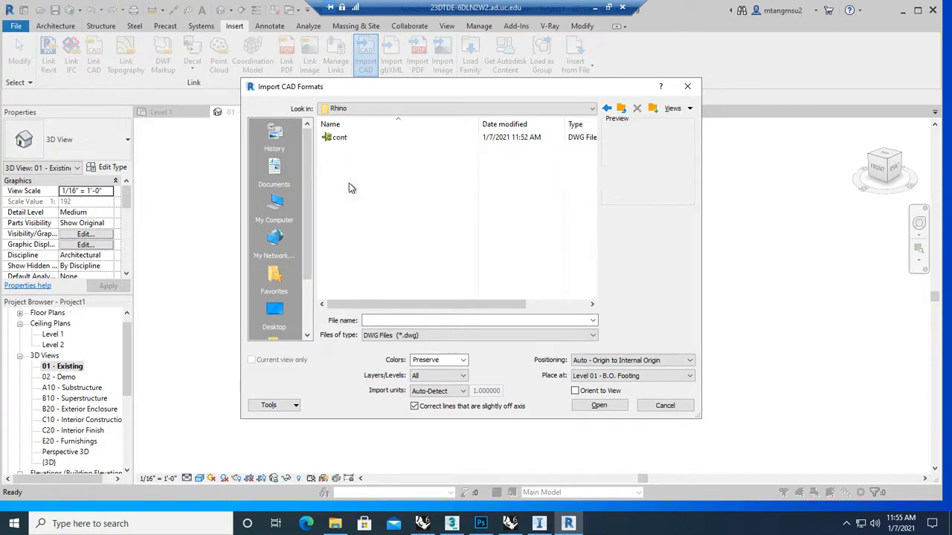
{"action": "left_click", "coordinate": [359, 141]}
{"action": "left_click", "coordinate": [600, 406]}
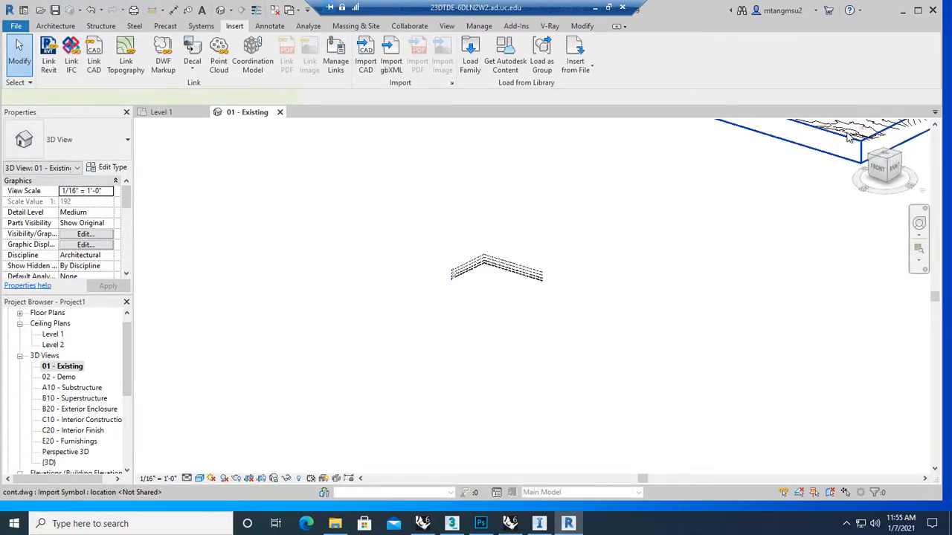
- Unpin the imported cont.dwg contours and, looking from the top, move them diagonally towards the building levels
{"action": "left_click", "coordinate": [849, 137]}
{"action": "scroll", "coordinate": [701, 247], "scroll_direction": "down", "scroll_amount": 6}
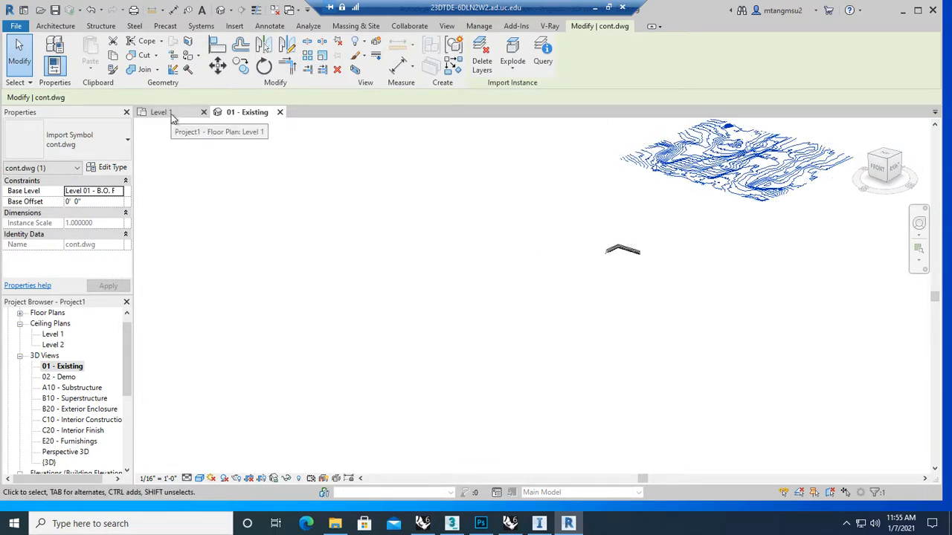
{"action": "left_click", "coordinate": [890, 158]}
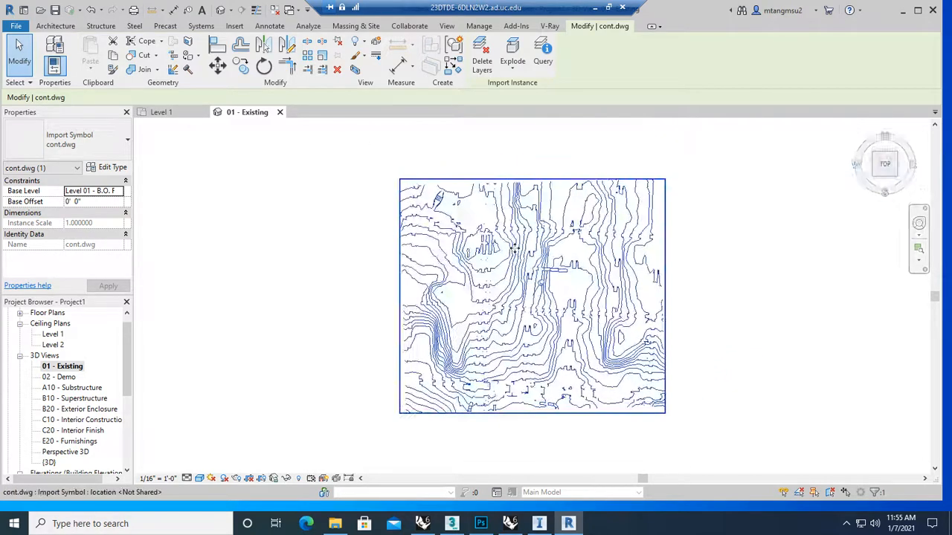
{"action": "scroll", "coordinate": [486, 273], "scroll_direction": "down", "scroll_amount": 2}
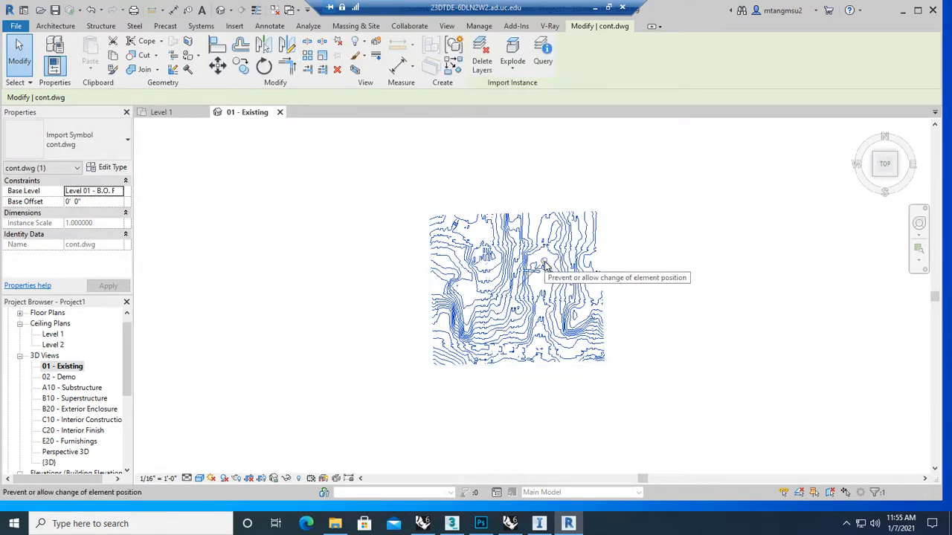
{"action": "left_click", "coordinate": [544, 266]}
{"action": "left_click_drag", "start_coordinate": [556, 228], "coordinate": [483, 286]}
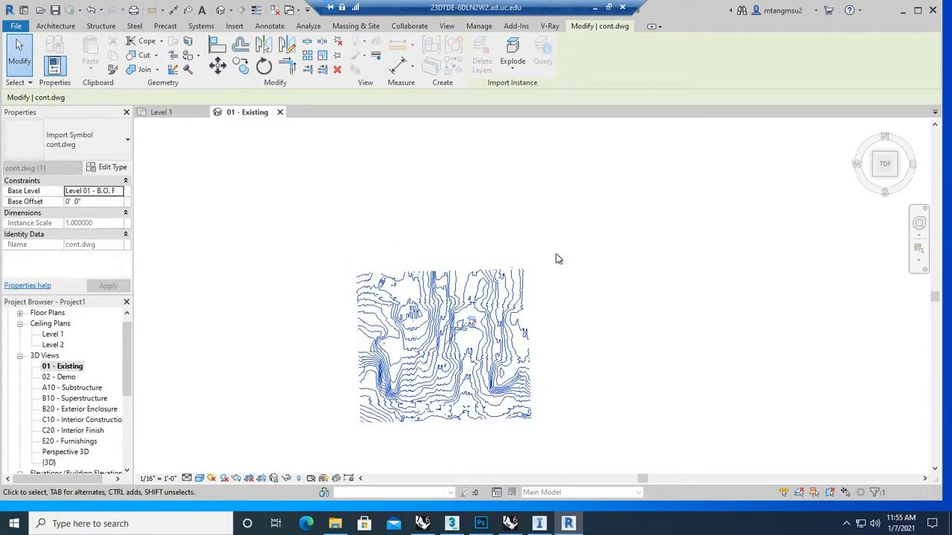
- In the North elevation, move the imported contours down about 800' so they overlap the building levels
{"action": "left_click", "coordinate": [156, 115]}
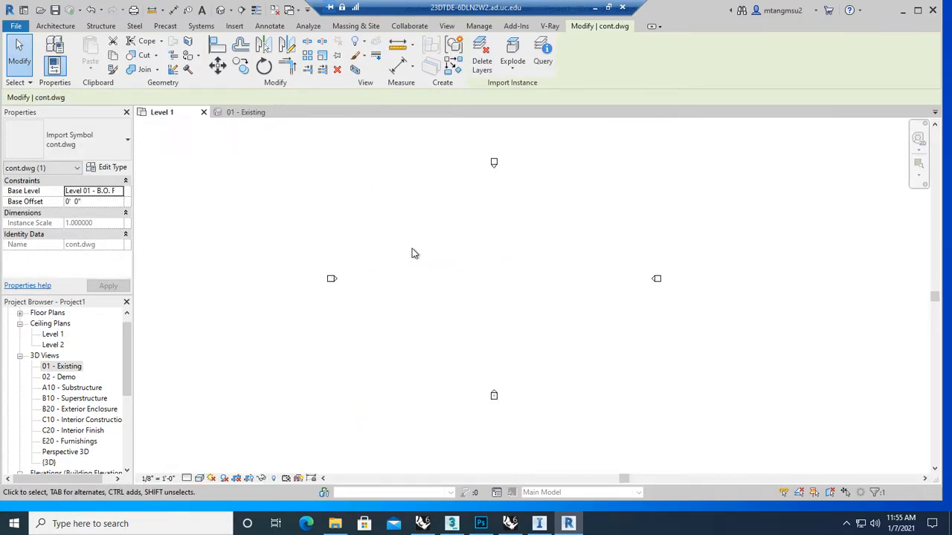
{"action": "scroll", "coordinate": [414, 253], "scroll_direction": "down", "scroll_amount": 2}
{"action": "left_click_drag", "start_coordinate": [128, 345], "coordinate": [128, 391]}
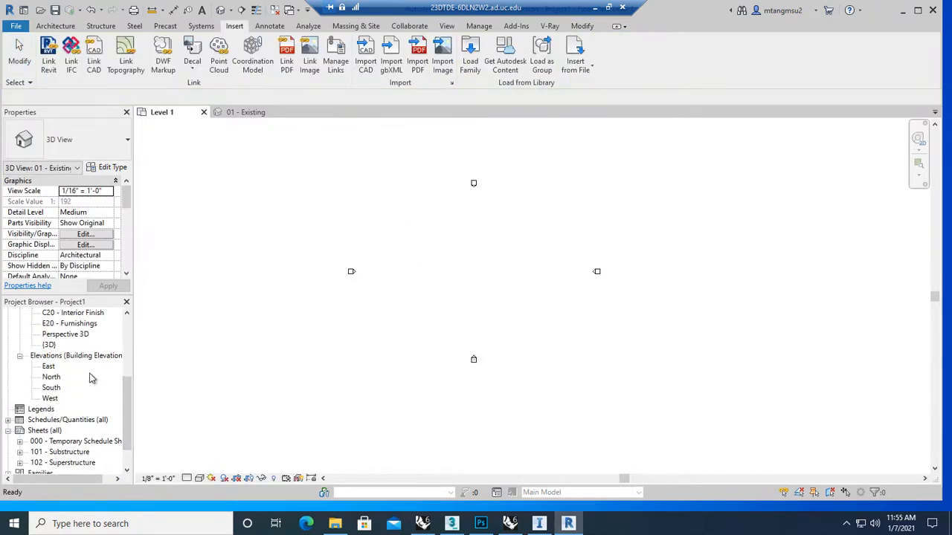
{"action": "double_click", "coordinate": [52, 377]}
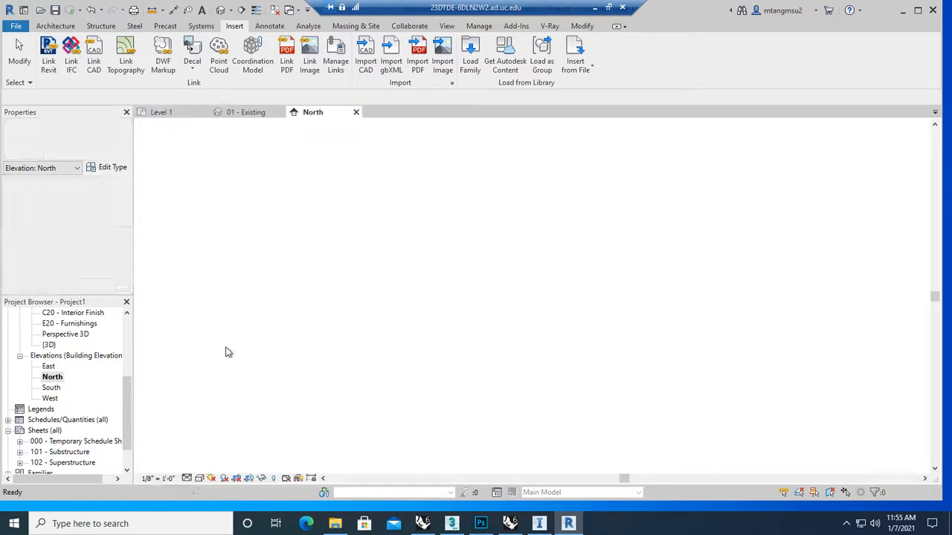
{"action": "scroll", "coordinate": [541, 276], "scroll_direction": "down", "scroll_amount": 1}
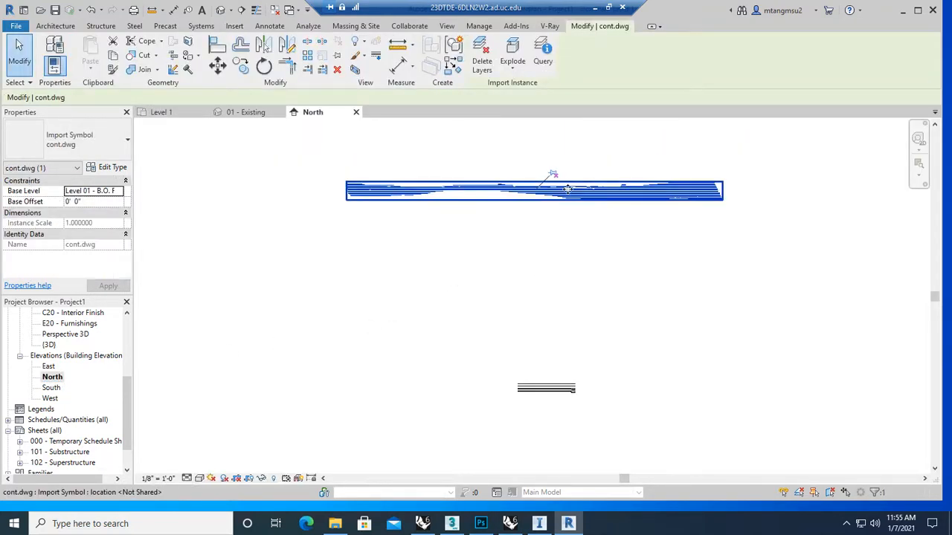
{"action": "left_click_drag", "start_coordinate": [565, 194], "coordinate": [609, 388]}
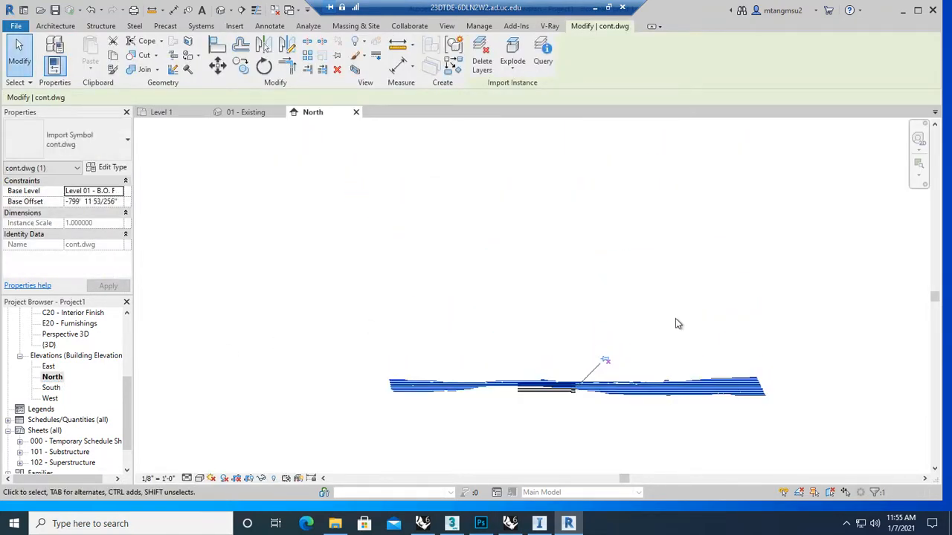
{"action": "left_click", "coordinate": [677, 318]}
{"action": "right_click", "coordinate": [576, 206]}
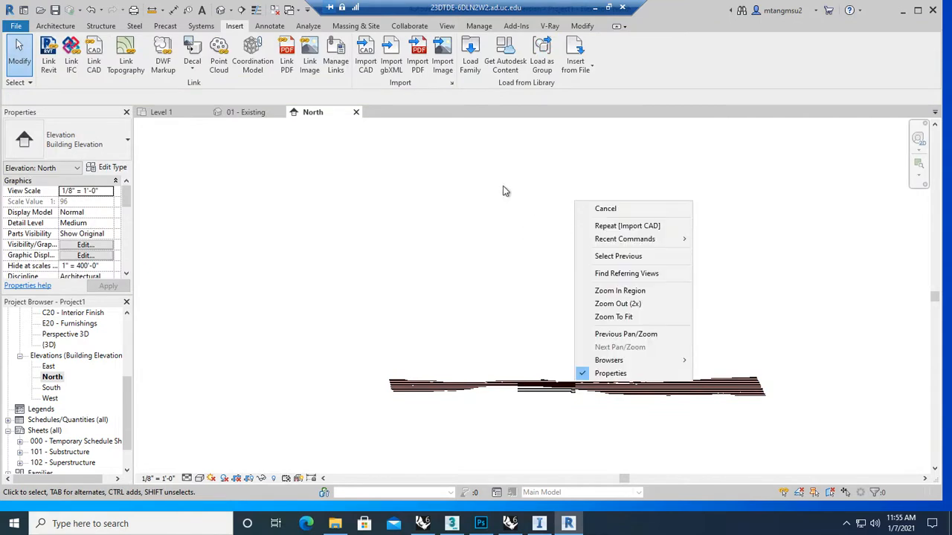
{"action": "left_click", "coordinate": [541, 174]}
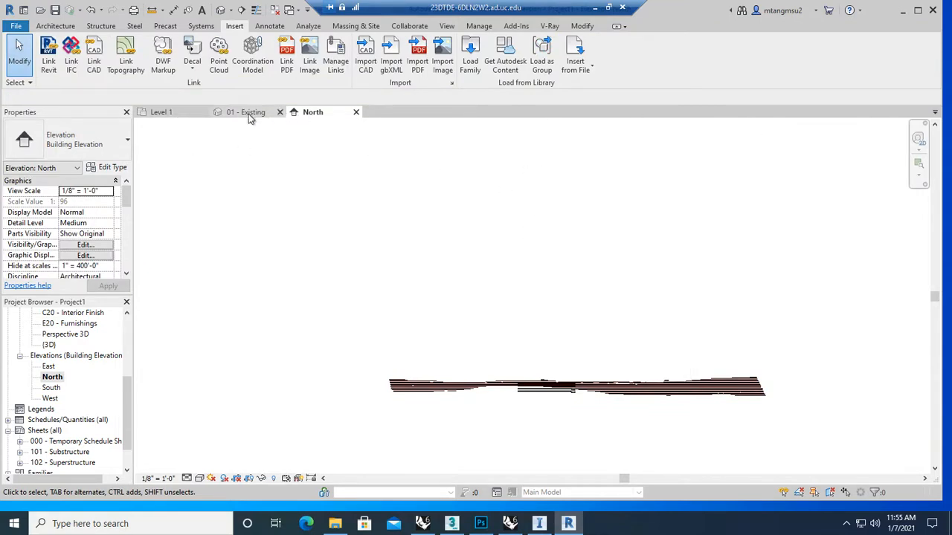
- Return to the 01 - Existing 3D view and reset it to its home orientation
{"action": "left_click_drag", "start_coordinate": [127, 392], "coordinate": [125, 331]}
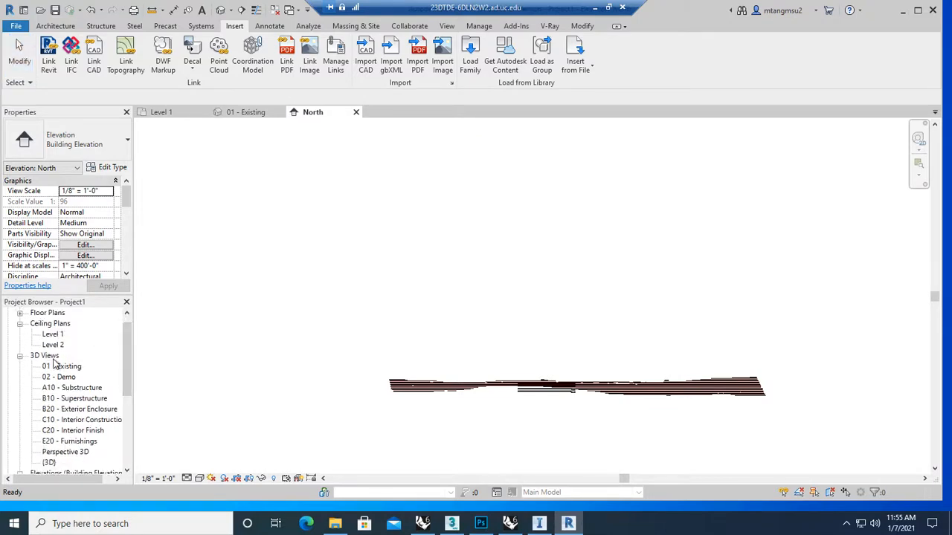
{"action": "double_click", "coordinate": [53, 358]}
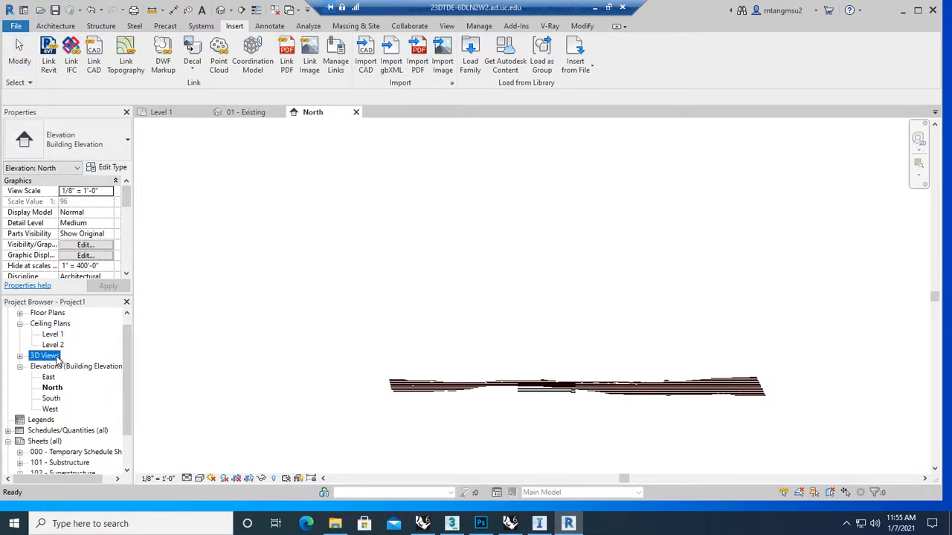
{"action": "double_click", "coordinate": [44, 356]}
{"action": "double_click", "coordinate": [62, 367]}
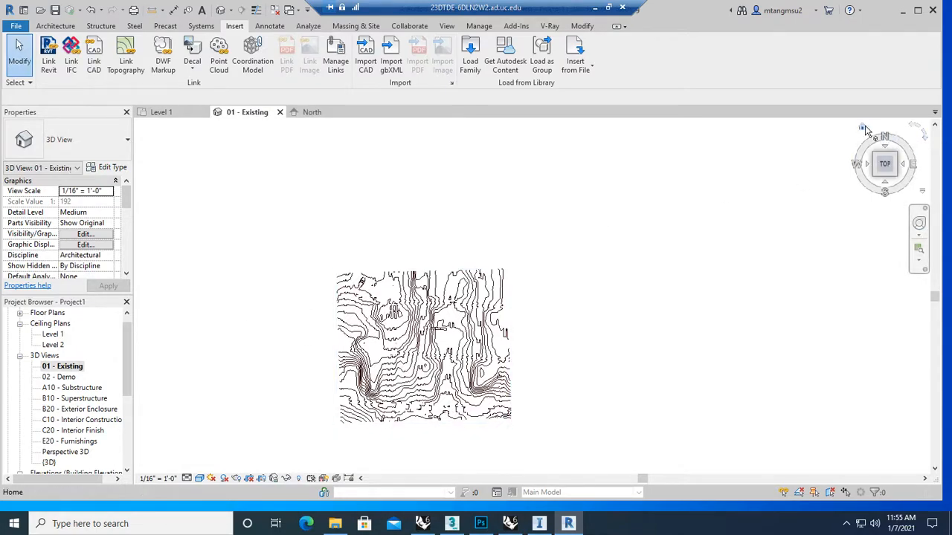
{"action": "left_click", "coordinate": [864, 129]}
- Create a toposurface from the imported cont.dwg contours, adding points from layers 0 and Default
{"action": "left_click", "coordinate": [482, 277]}
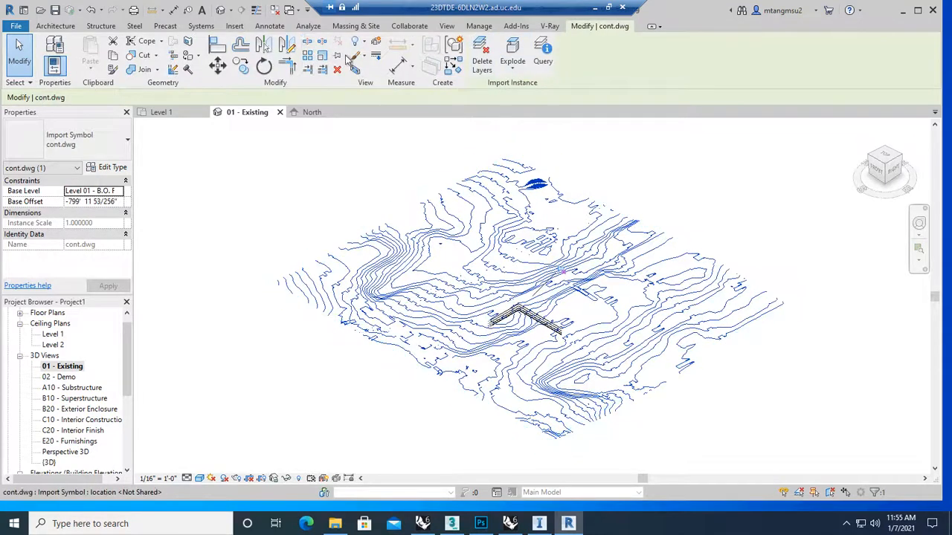
{"action": "left_click", "coordinate": [356, 27]}
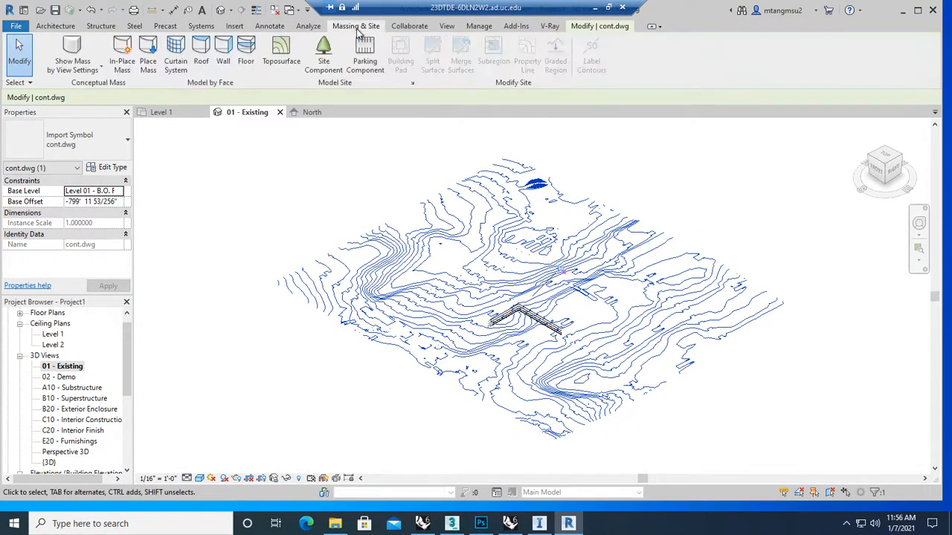
{"action": "left_click", "coordinate": [286, 46]}
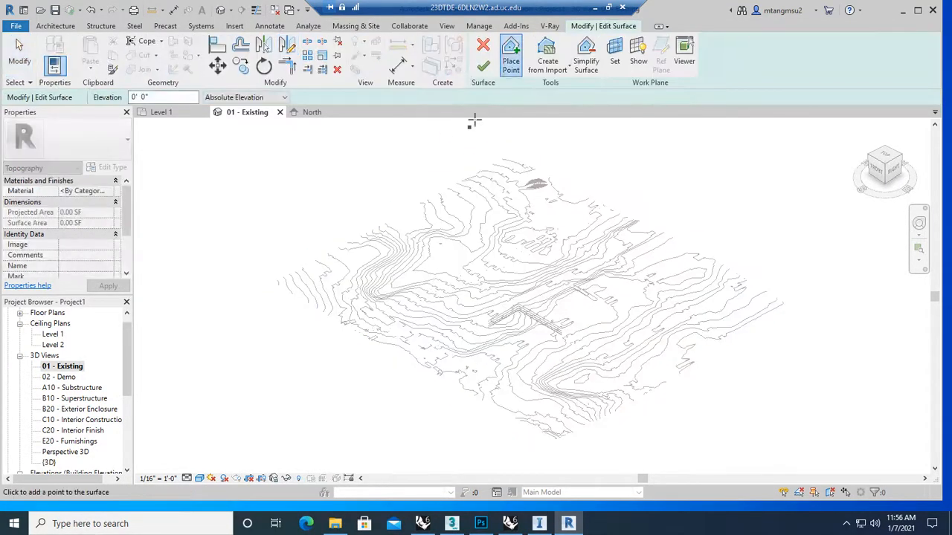
{"action": "left_click", "coordinate": [556, 71]}
{"action": "left_click", "coordinate": [559, 90]}
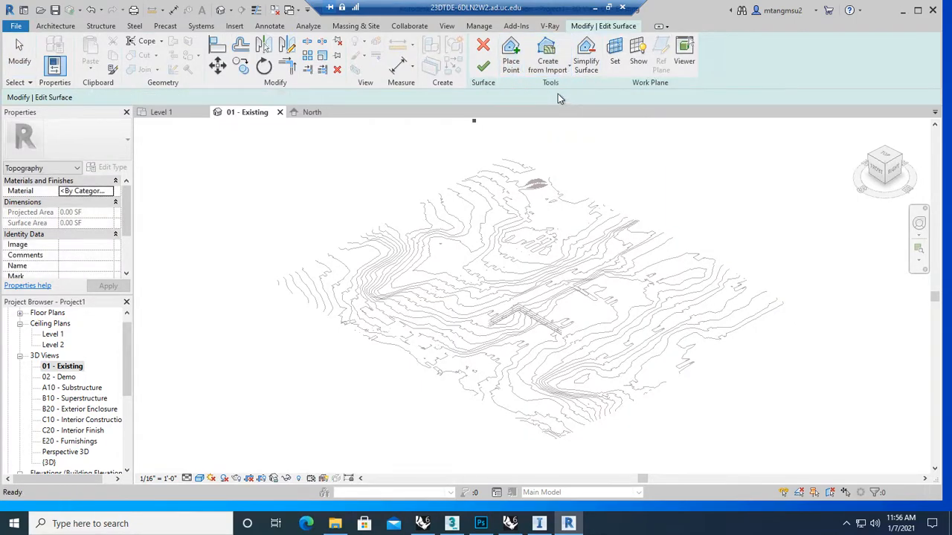
{"action": "left_click", "coordinate": [505, 180]}
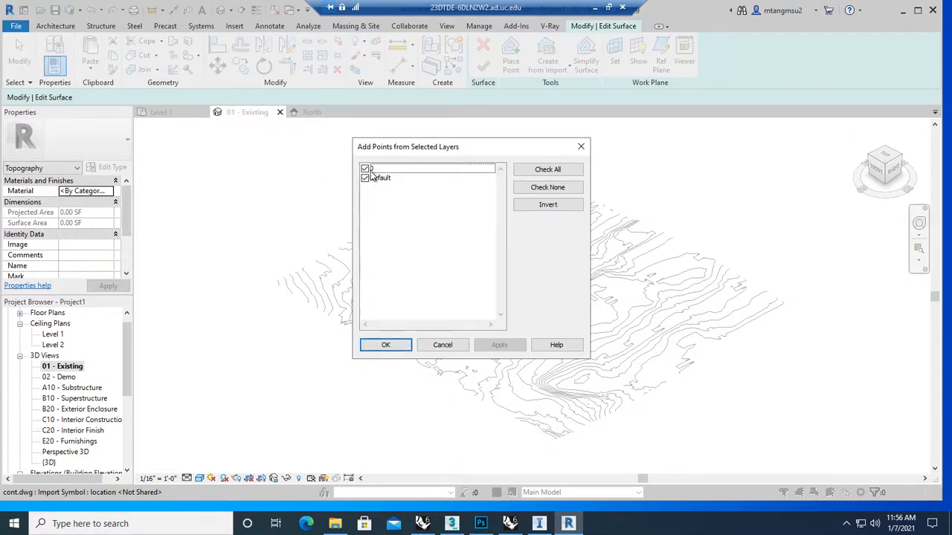
{"action": "left_click", "coordinate": [393, 346]}
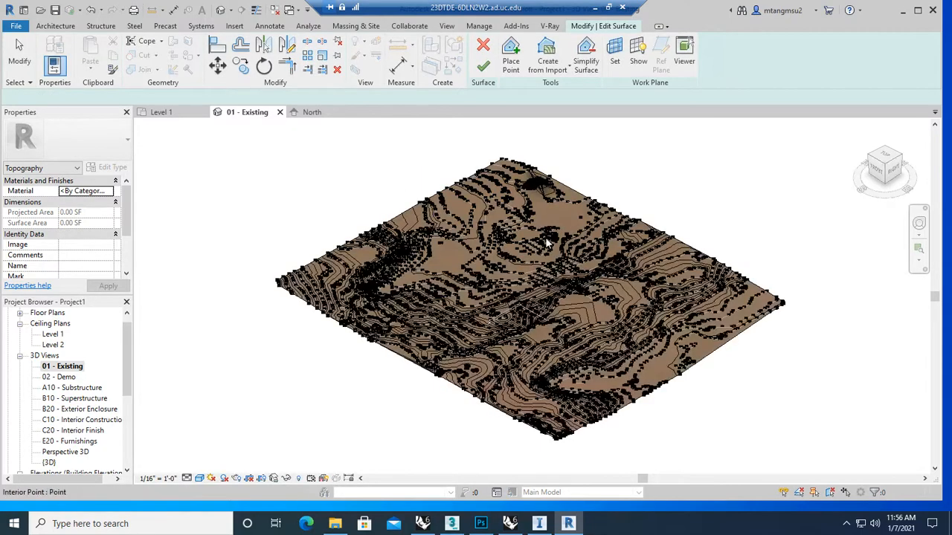
- Finish the surface edit and inspect the terrain from several angles
{"action": "scroll", "coordinate": [541, 301], "scroll_direction": "up", "scroll_amount": 4}
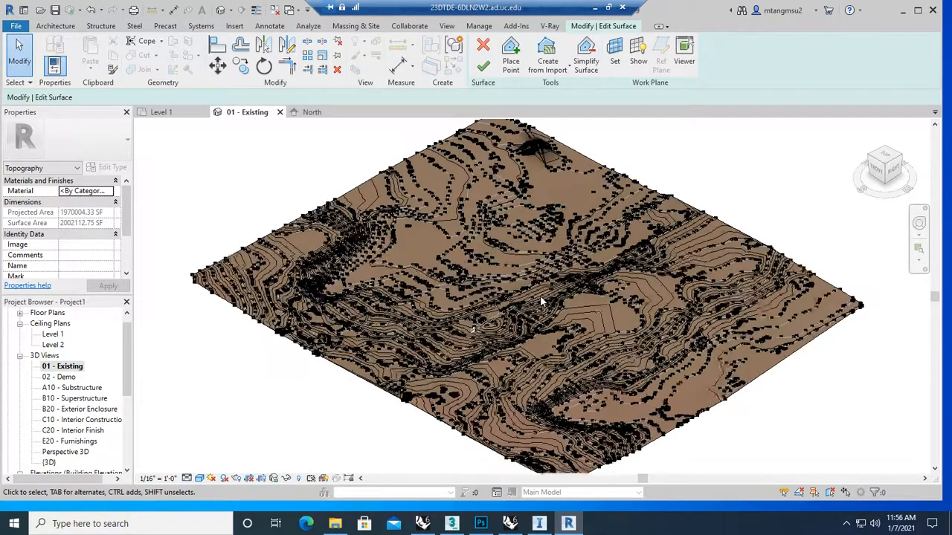
{"action": "scroll", "coordinate": [470, 293], "scroll_direction": "up", "scroll_amount": 3}
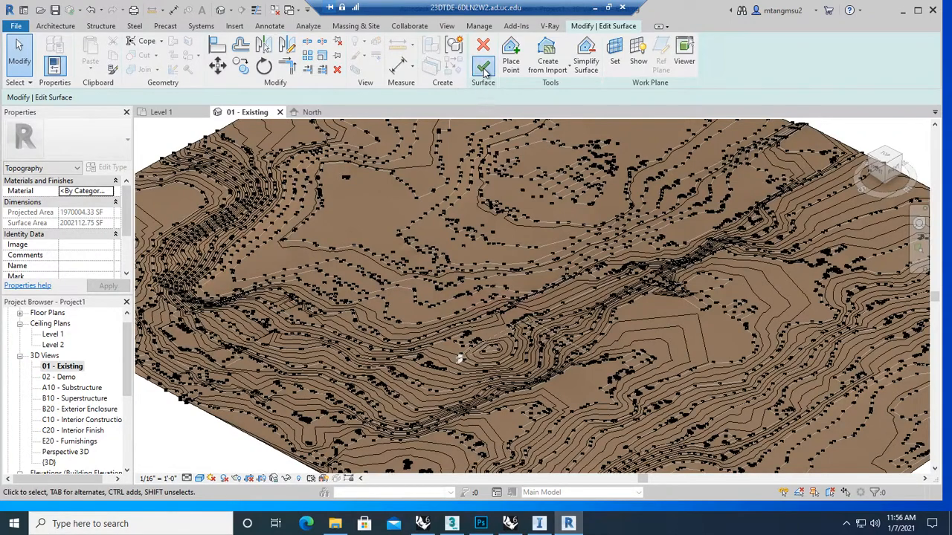
{"action": "left_click", "coordinate": [483, 66]}
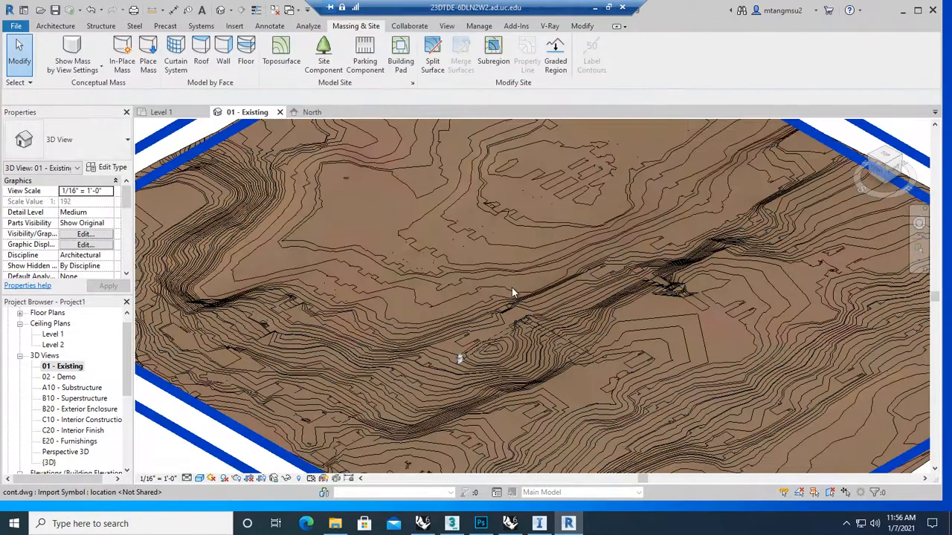
{"action": "scroll", "coordinate": [512, 287], "scroll_direction": "down", "scroll_amount": 1}
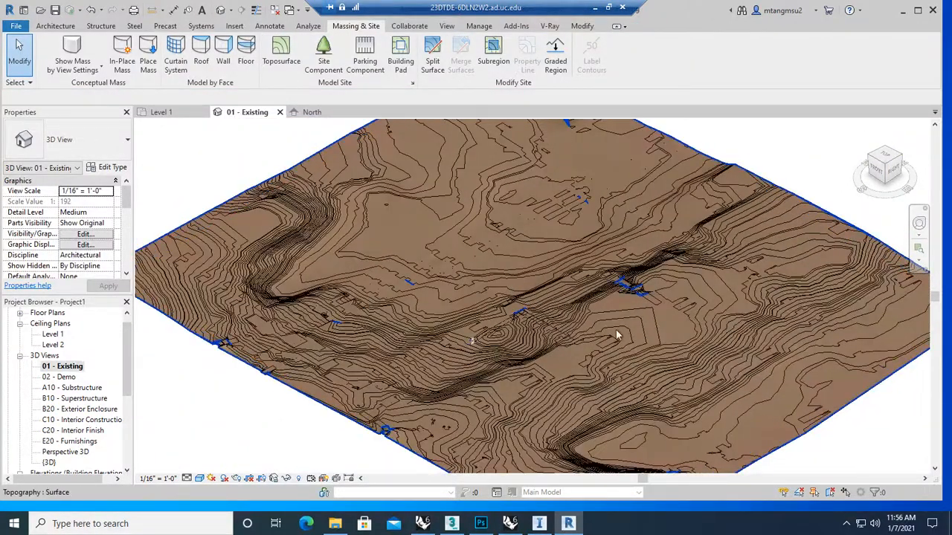
{"action": "middle_click_drag", "start_coordinate": [583, 337], "coordinate": [692, 211], "text": "shift"}
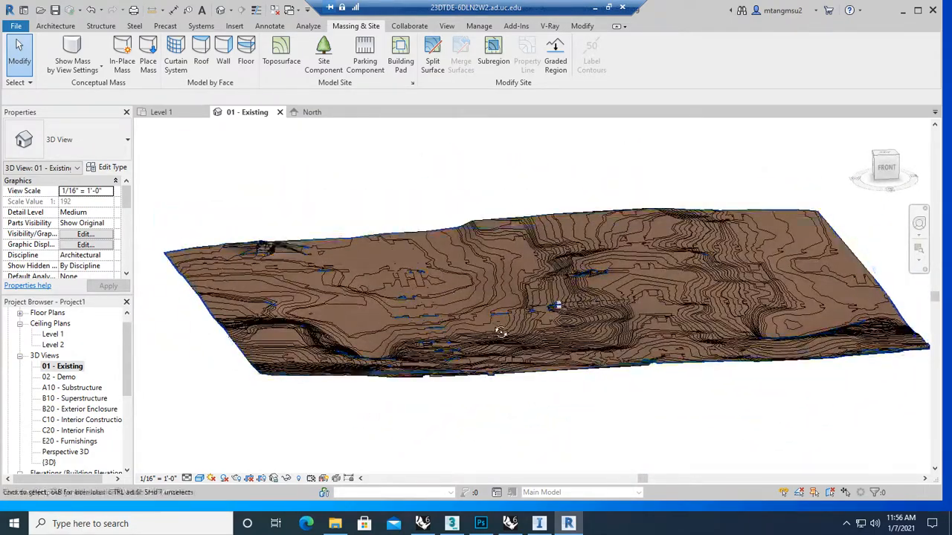
{"action": "middle_click_drag", "start_coordinate": [658, 341], "coordinate": [554, 390], "text": "shift"}
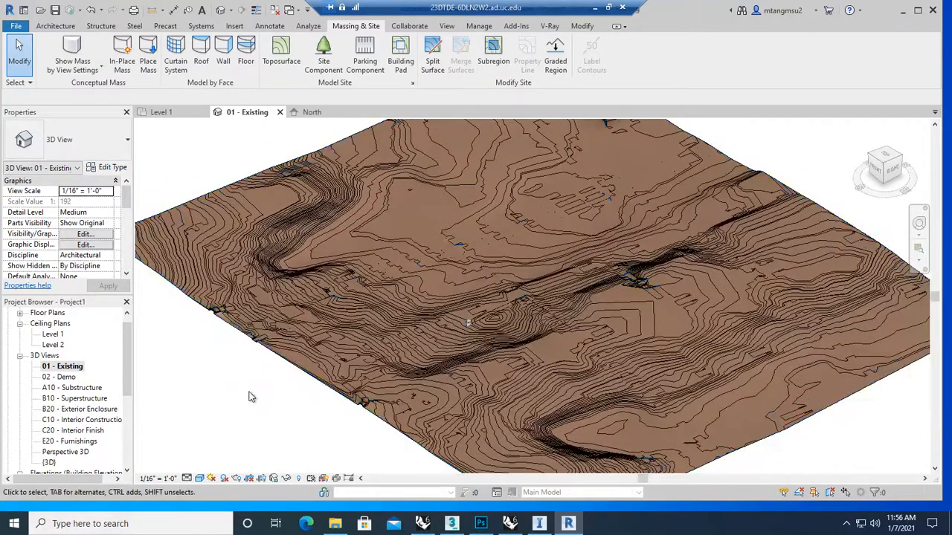
{"action": "scroll", "coordinate": [259, 389], "scroll_direction": "down", "scroll_amount": 4}
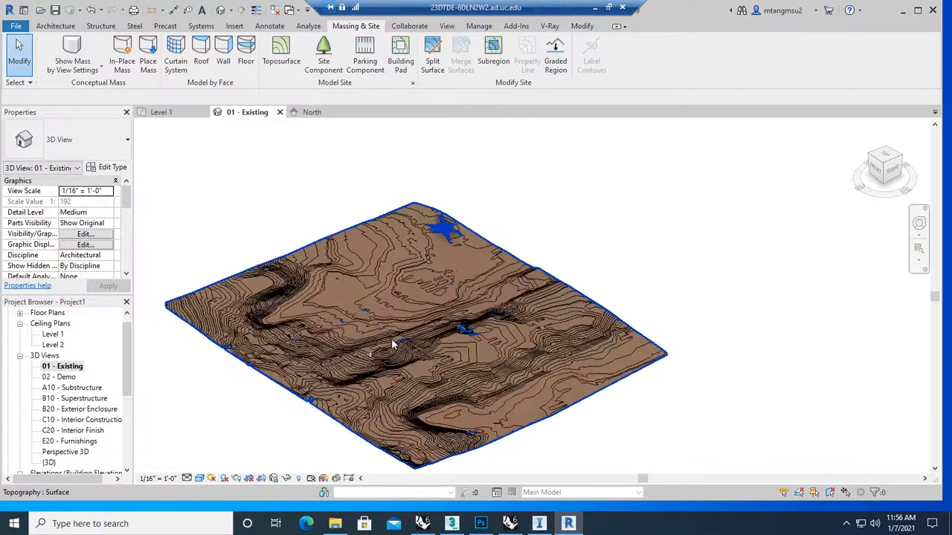
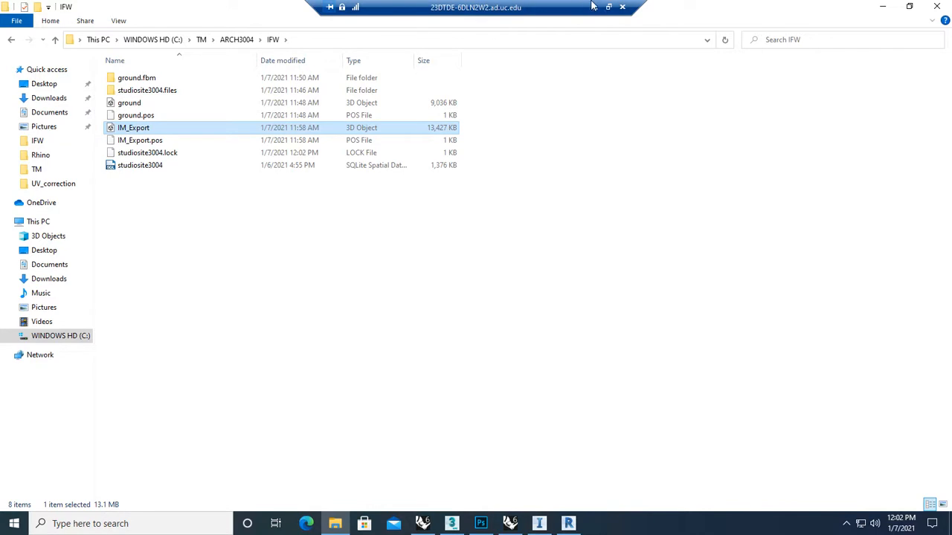
- Consult the Buildings, road workflow diagram in MindManager, and browse the remote computer's C: drive and Desktop folders
{"action": "left_click", "coordinate": [593, 6]}
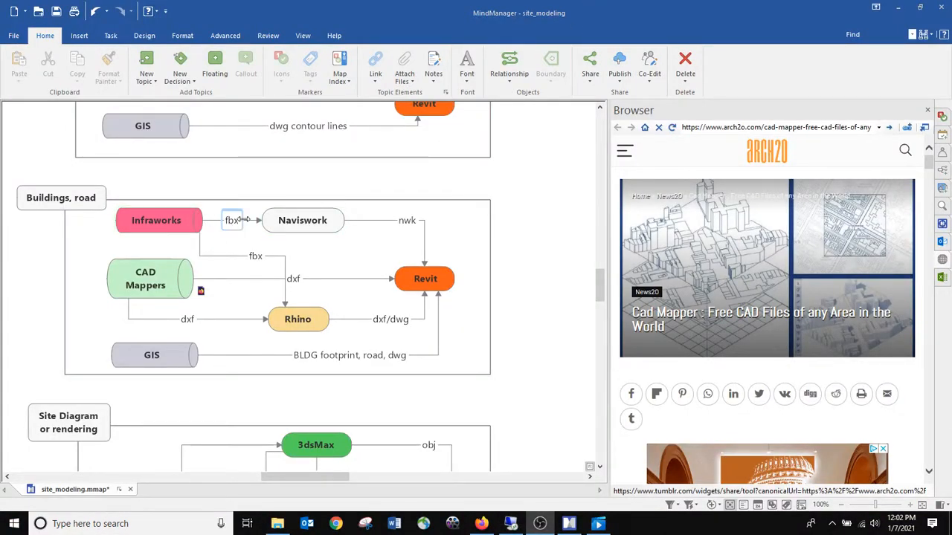
{"action": "left_click", "coordinate": [538, 523]}
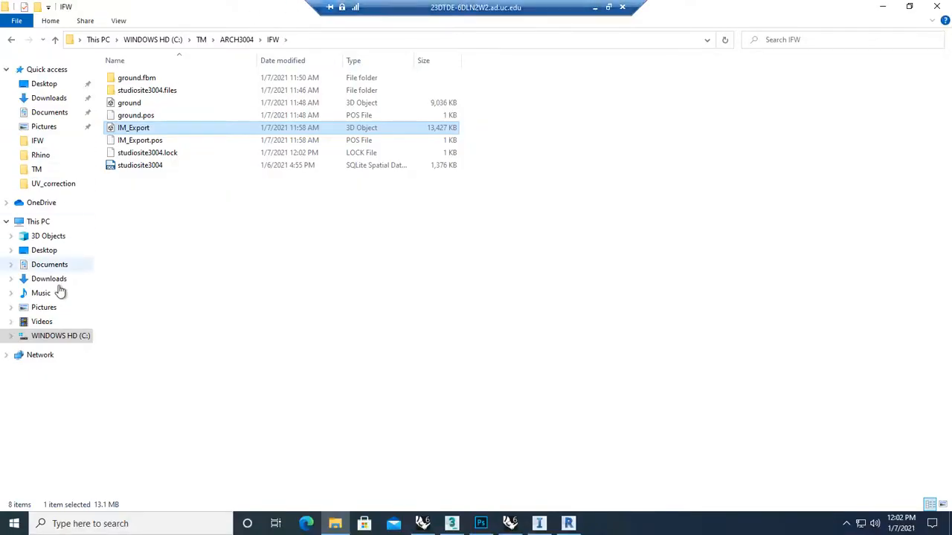
{"action": "left_click", "coordinate": [66, 336]}
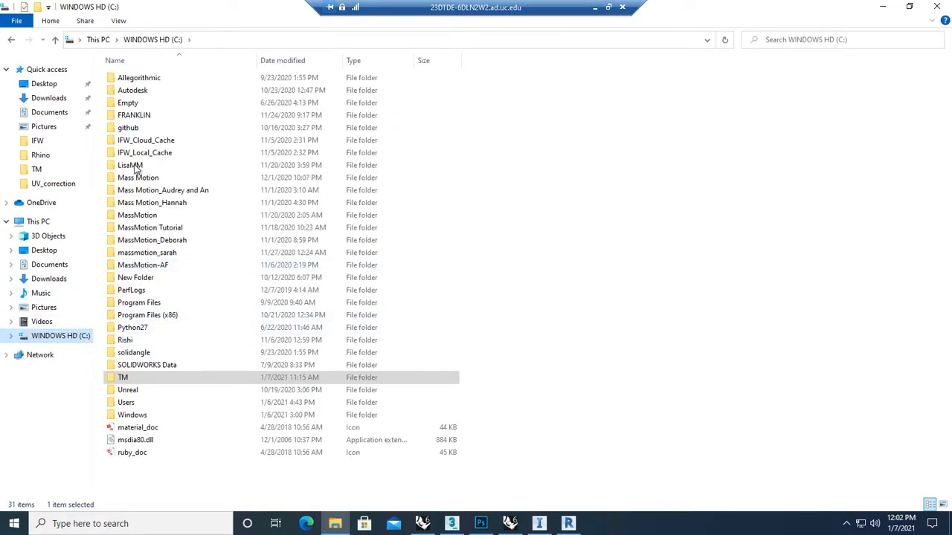
{"action": "left_click", "coordinate": [59, 86]}
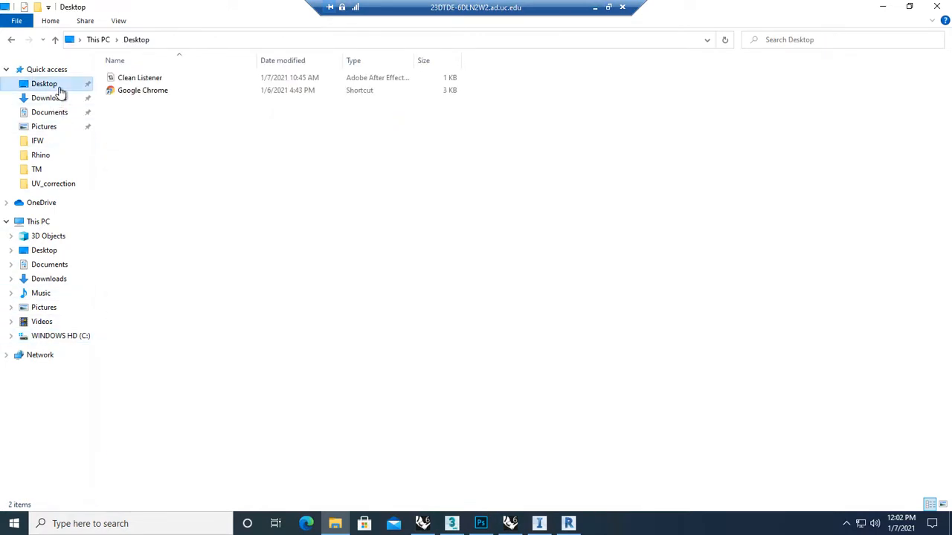
- Clear the open windows to reveal the remote desktop and open the Autodesk folder inside Applications
{"action": "left_click", "coordinate": [883, 7]}
{"action": "left_click", "coordinate": [901, 11]}
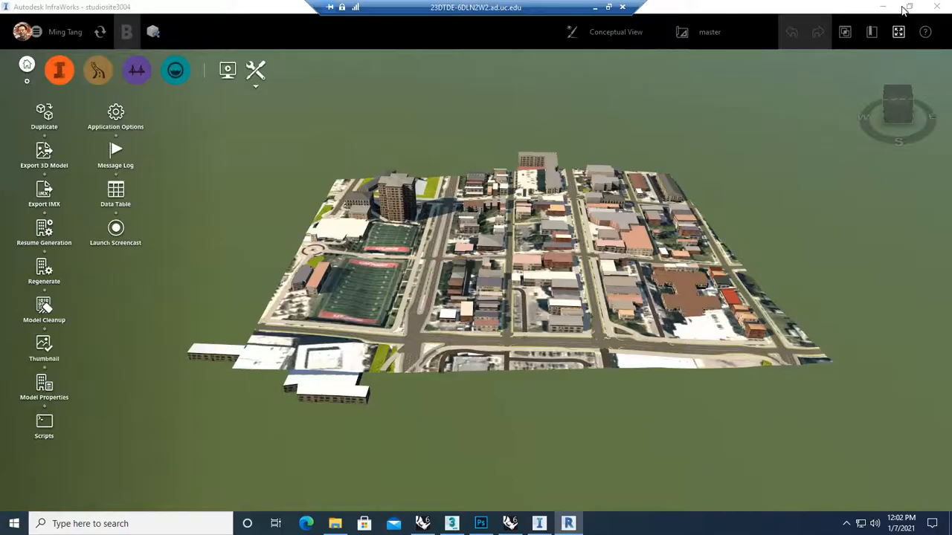
{"action": "left_click", "coordinate": [949, 525]}
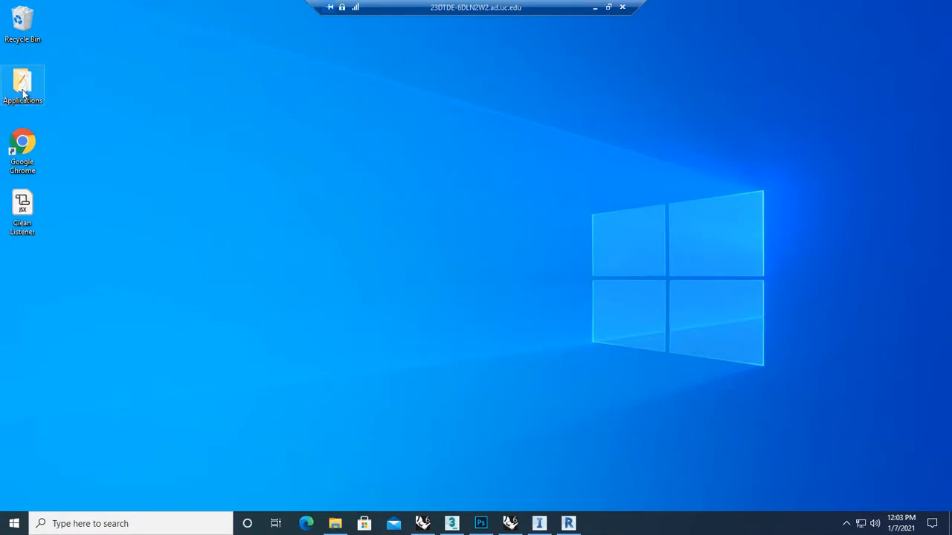
{"action": "double_click", "coordinate": [23, 88]}
{"action": "double_click", "coordinate": [223, 181]}
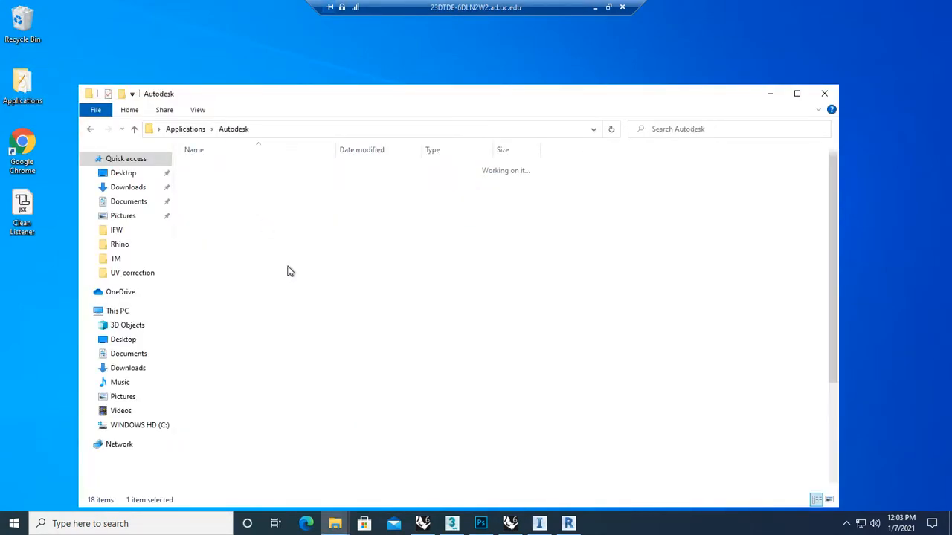
- Launch Navisworks Manage 2021 (BIM 360) from the Autodesk folder, choosing the United States server, and maximize its window
{"action": "scroll", "coordinate": [260, 318], "scroll_direction": "down", "scroll_amount": 1}
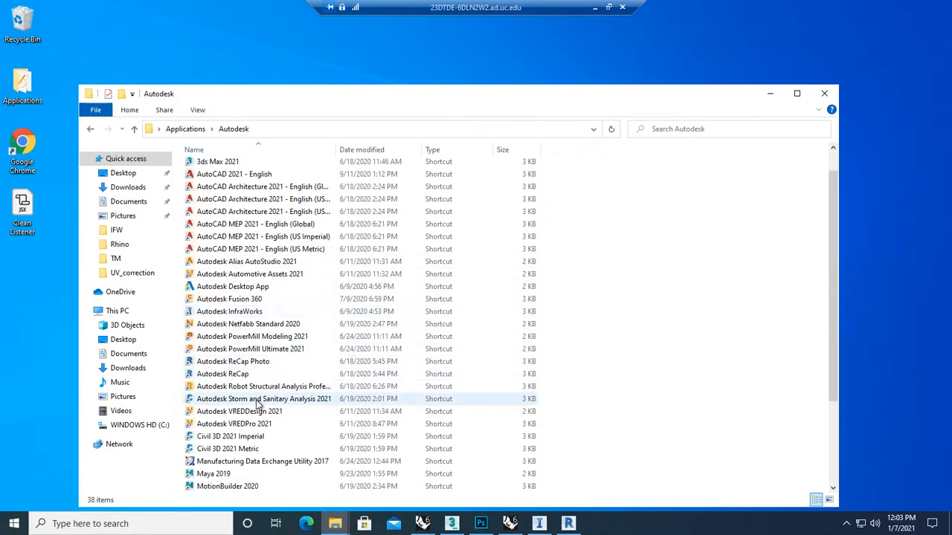
{"action": "scroll", "coordinate": [246, 325], "scroll_direction": "up", "scroll_amount": 1}
{"action": "scroll", "coordinate": [246, 328], "scroll_direction": "down", "scroll_amount": 2}
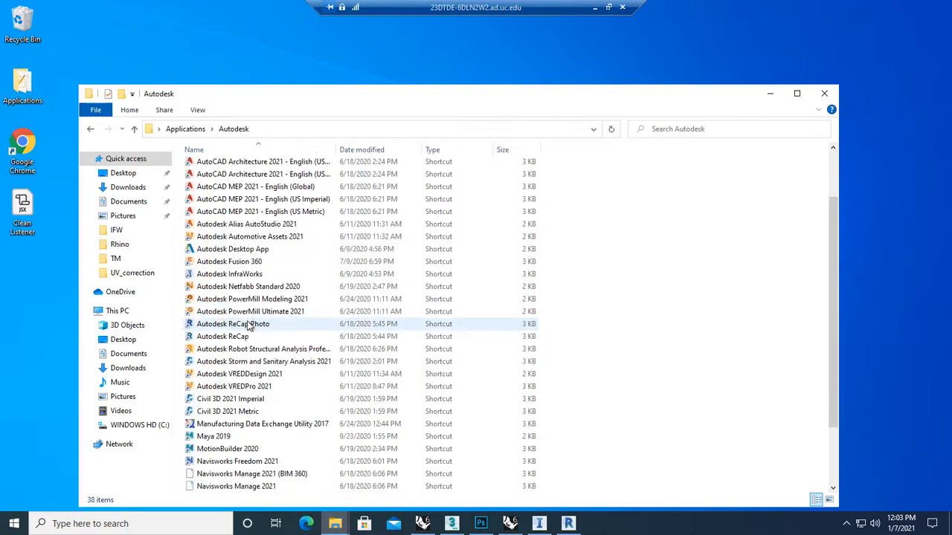
{"action": "scroll", "coordinate": [247, 346], "scroll_direction": "down", "scroll_amount": 3}
{"action": "left_click", "coordinate": [257, 400]}
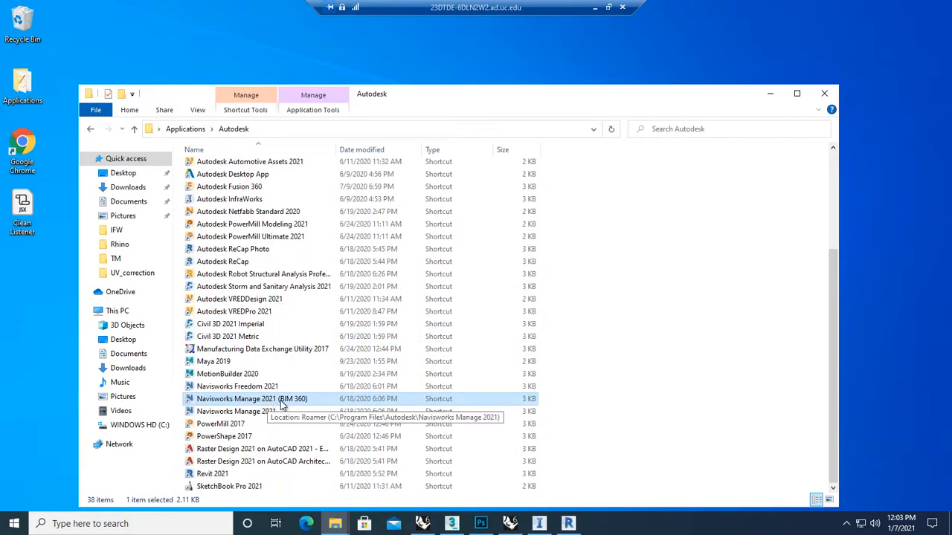
{"action": "double_click", "coordinate": [292, 401]}
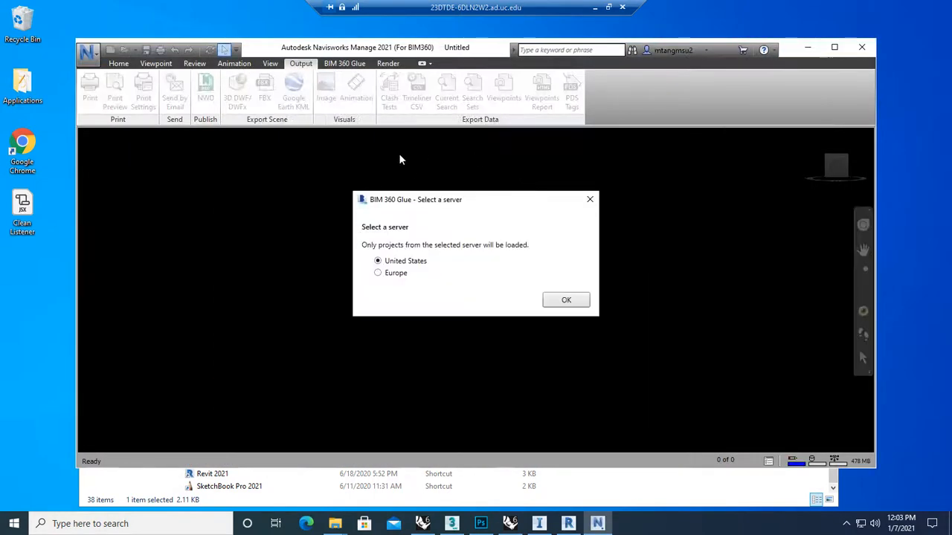
{"action": "left_click", "coordinate": [553, 300]}
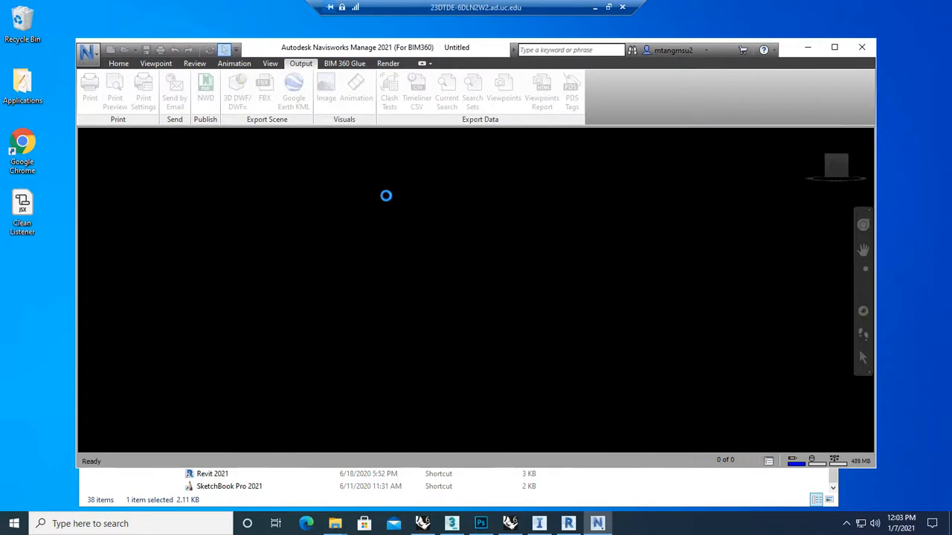
{"action": "left_click", "coordinate": [835, 47]}
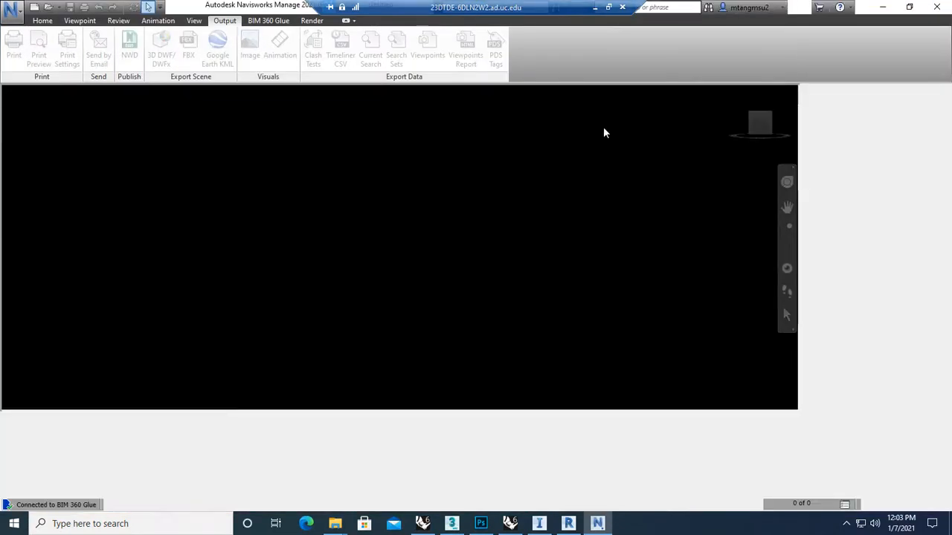
- Start appending a model to the empty Navisworks scene, opening the BIM 360 Glue project chooser
{"action": "left_click", "coordinate": [44, 20]}
{"action": "left_click", "coordinate": [22, 66]}
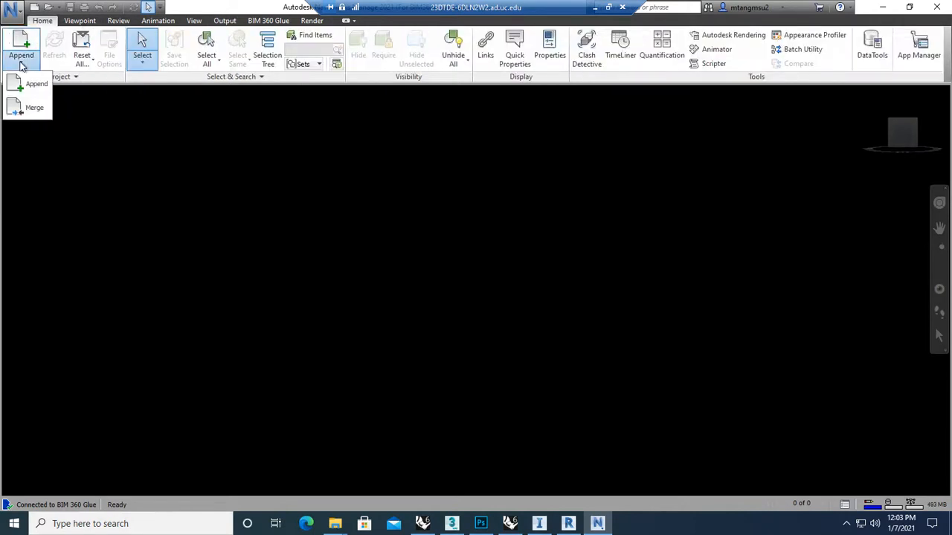
{"action": "left_click", "coordinate": [32, 87]}
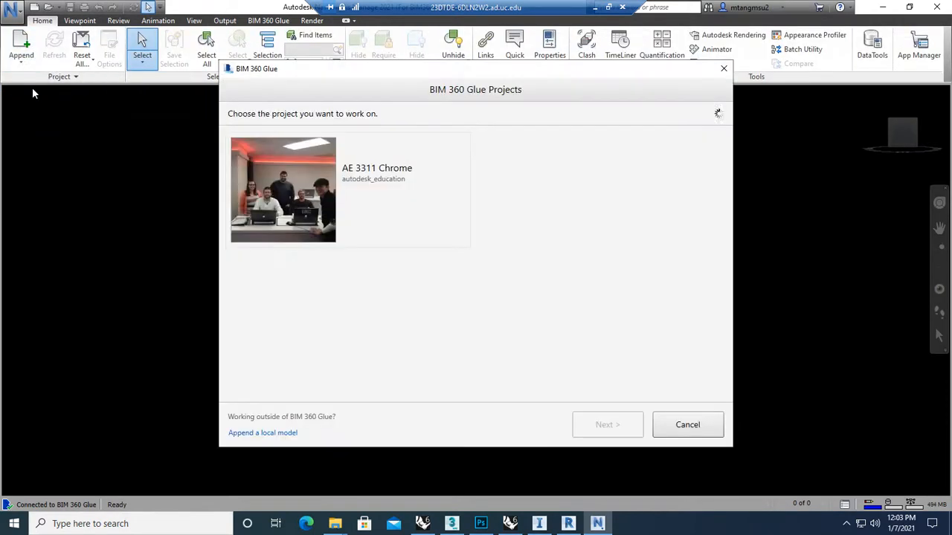
- Start appending a local model and browse to the IFW folder inside ARCH3004
{"action": "left_click", "coordinate": [272, 436]}
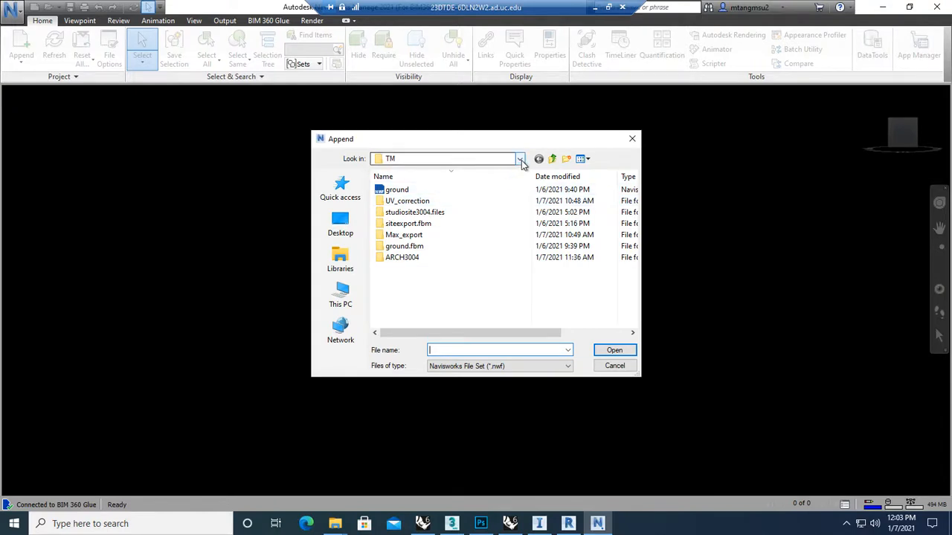
{"action": "left_click", "coordinate": [407, 258]}
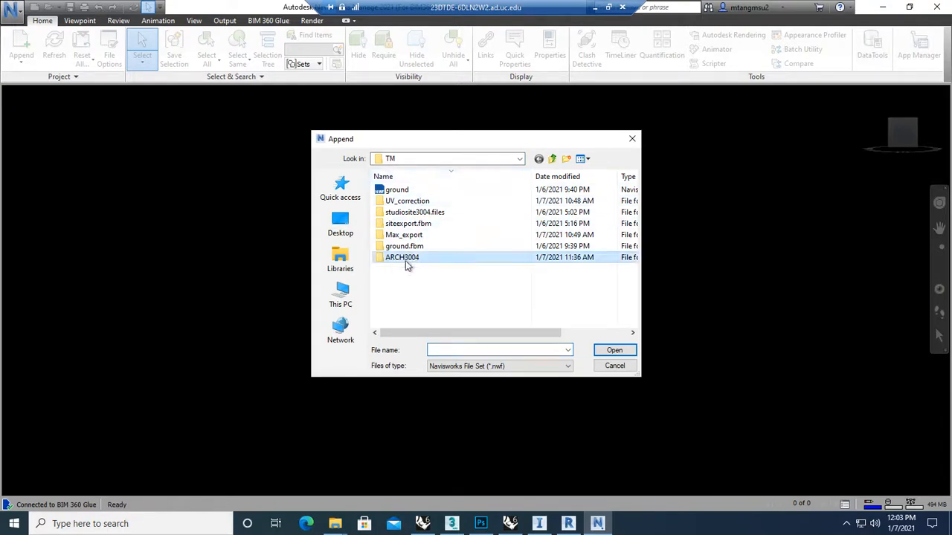
{"action": "double_click", "coordinate": [409, 261]}
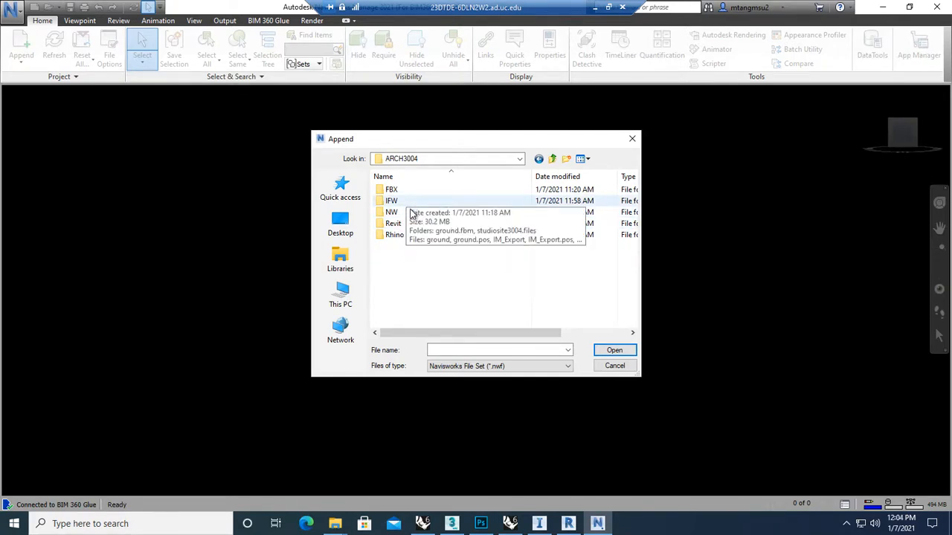
{"action": "double_click", "coordinate": [406, 203]}
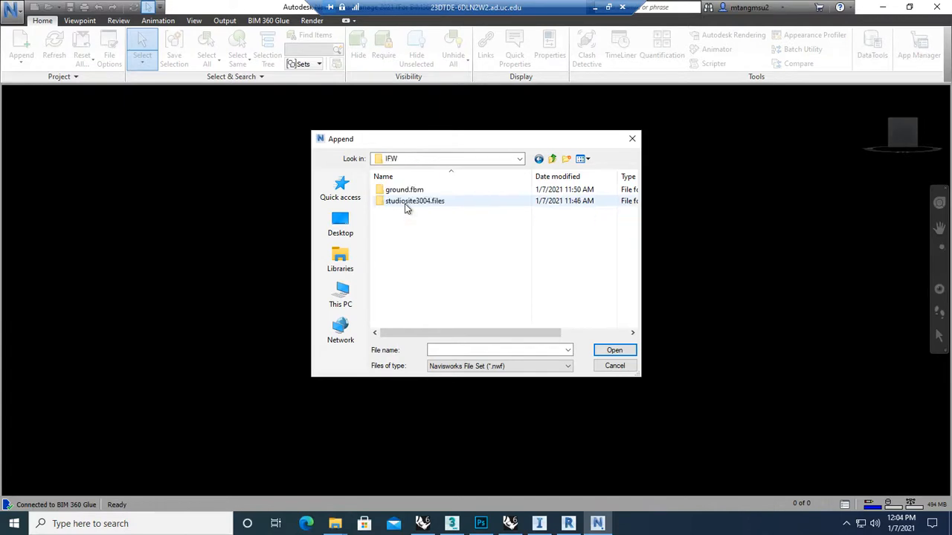
- List all file types, append the IM_Export 3D object file, and show the whole city model in the home view
{"action": "left_click", "coordinate": [489, 368]}
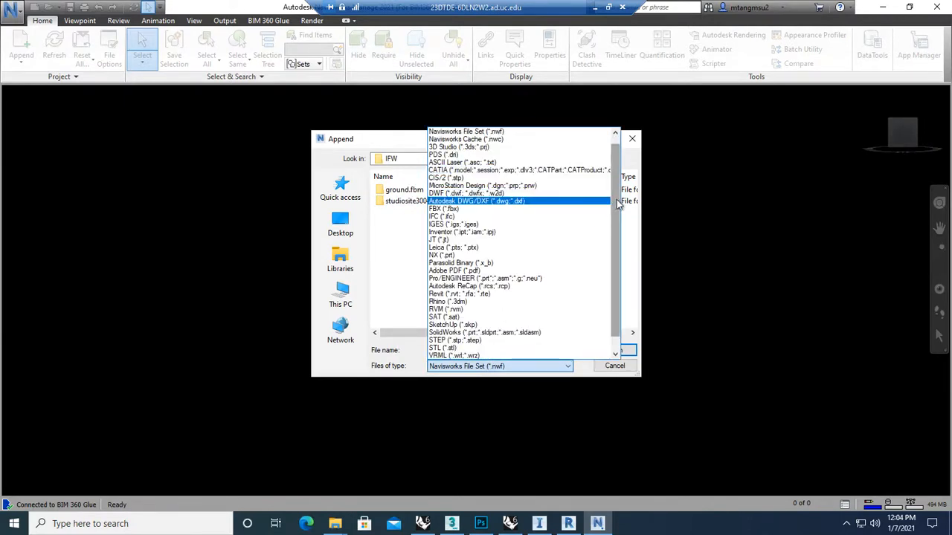
{"action": "left_click_drag", "start_coordinate": [616, 198], "coordinate": [618, 162]}
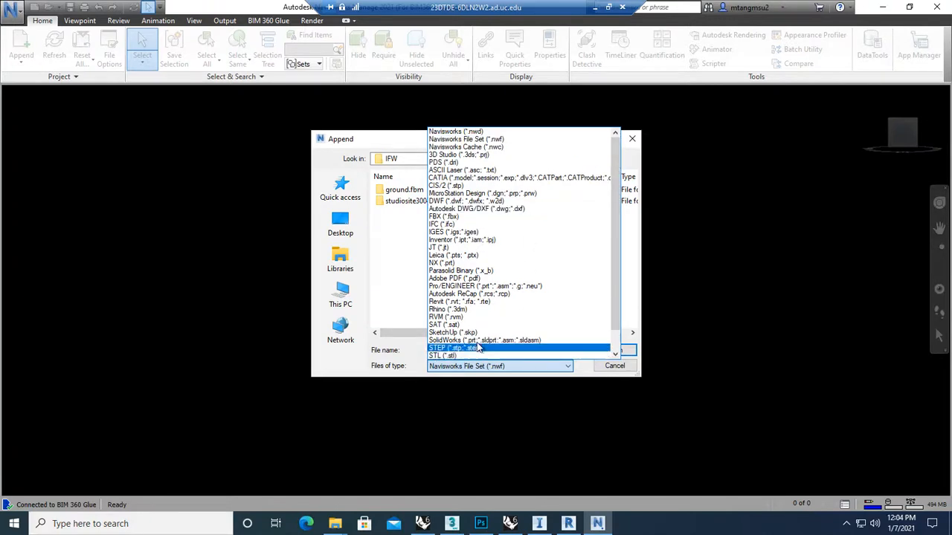
{"action": "scroll", "coordinate": [483, 342], "scroll_direction": "down", "scroll_amount": 1}
{"action": "left_click", "coordinate": [446, 355]}
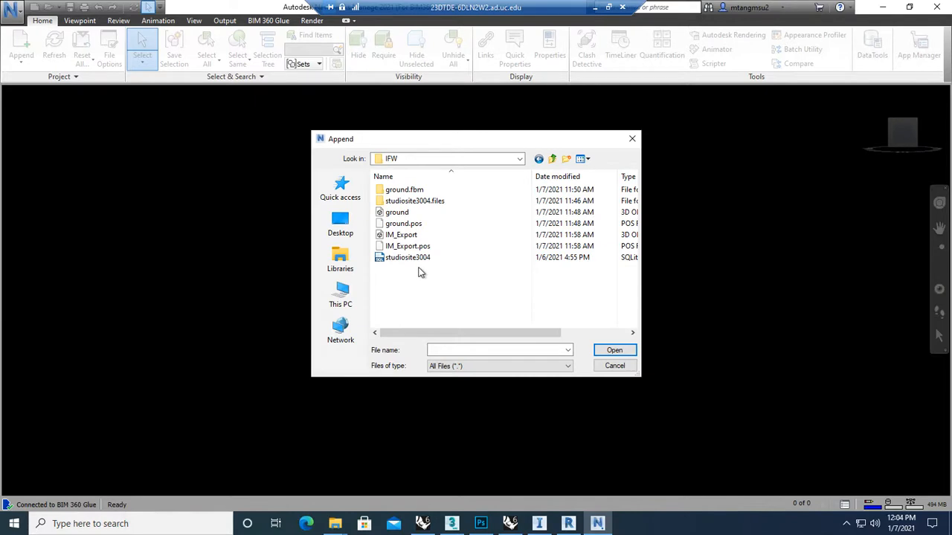
{"action": "left_click", "coordinate": [400, 236]}
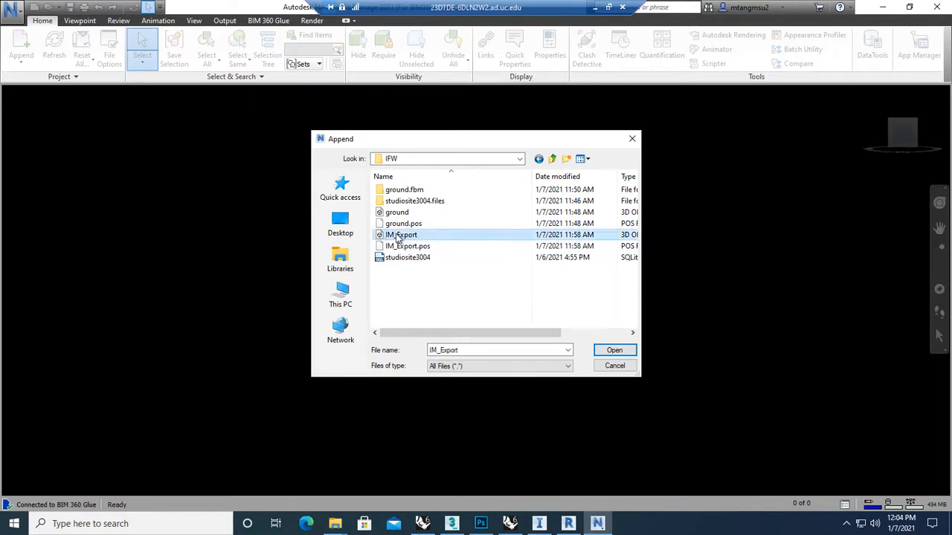
{"action": "left_click", "coordinate": [614, 351]}
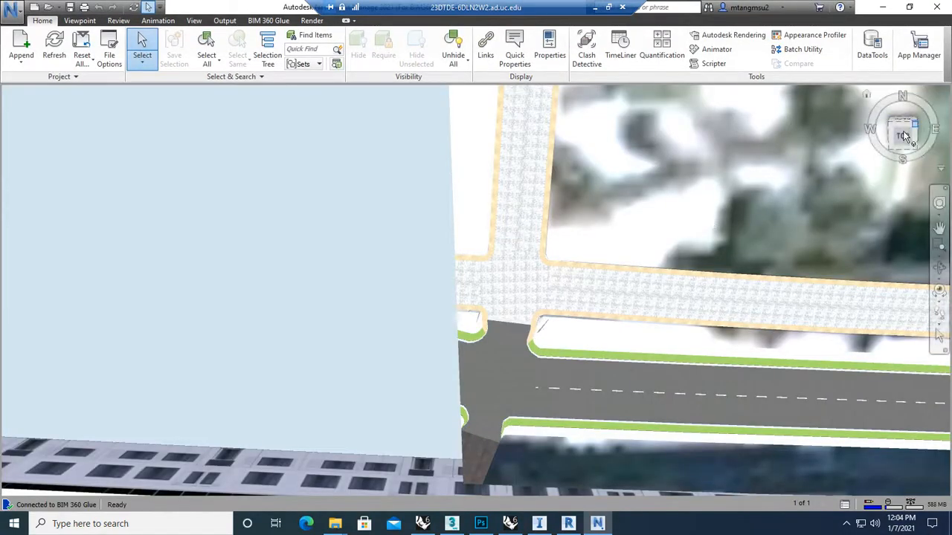
{"action": "left_click", "coordinate": [867, 98]}
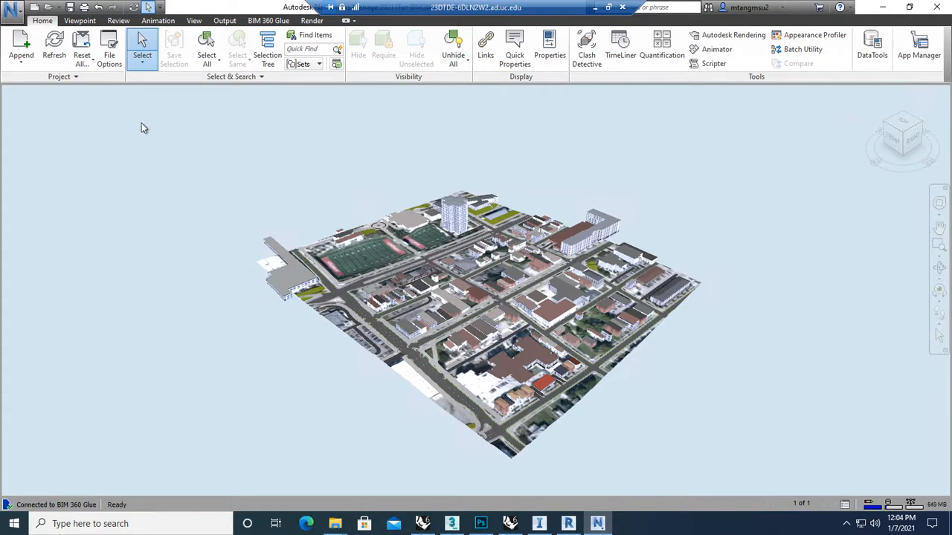
{"action": "left_click", "coordinate": [70, 8]}
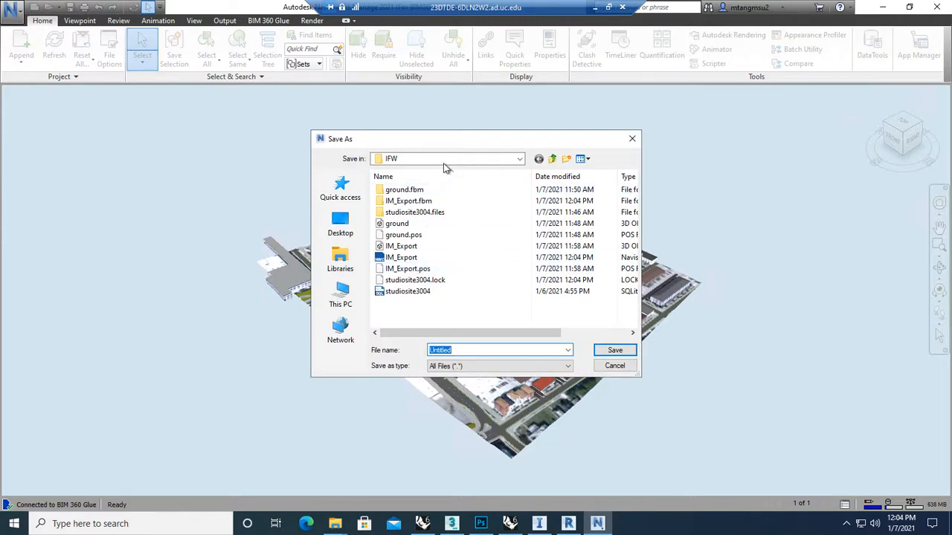
{"action": "left_click", "coordinate": [551, 160]}
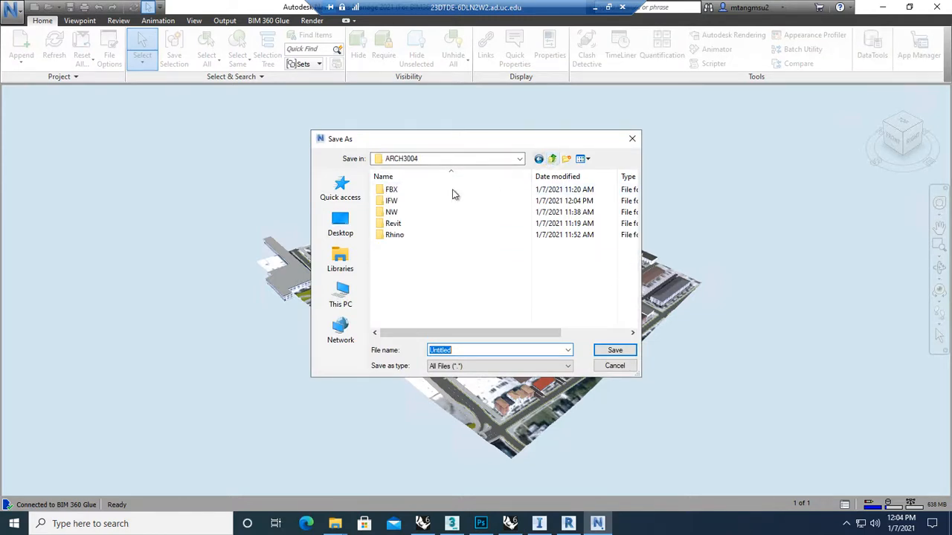
{"action": "double_click", "coordinate": [402, 212]}
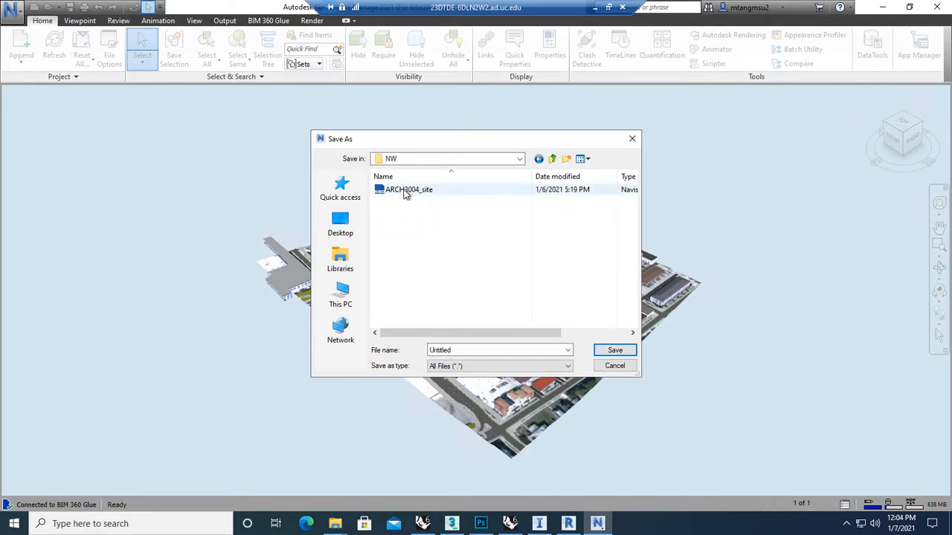
{"action": "left_click", "coordinate": [407, 191]}
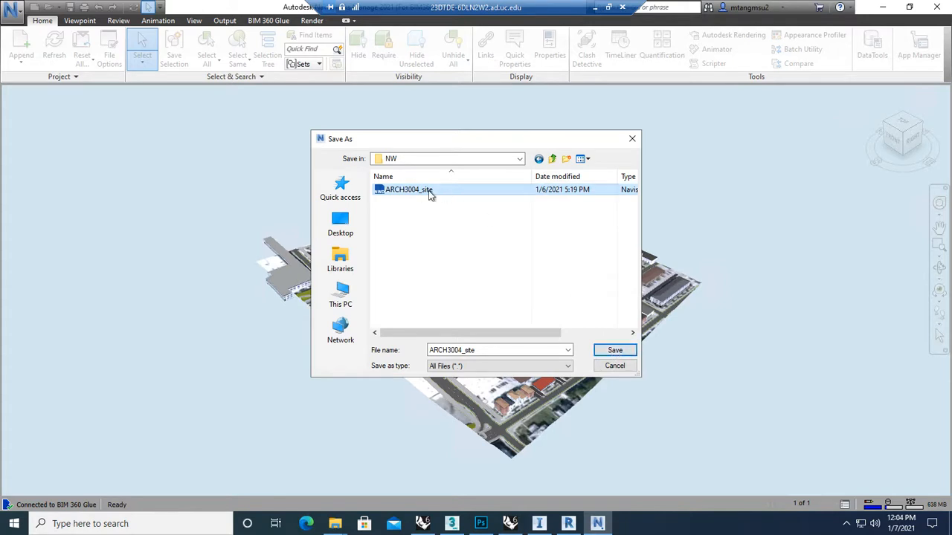
{"action": "left_click", "coordinate": [614, 367]}
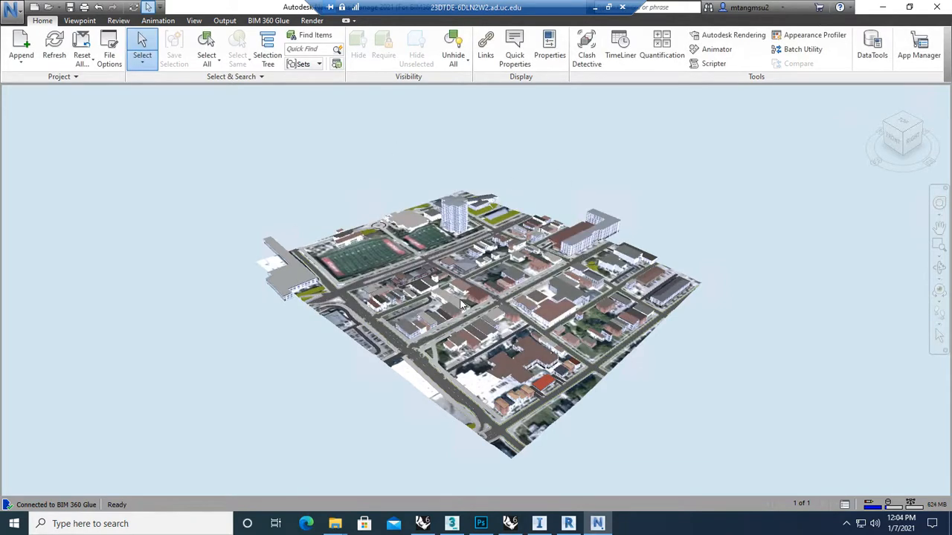
- Switch to the Revit project with the topography and open the Coordination Model manager
{"action": "left_click", "coordinate": [540, 523]}
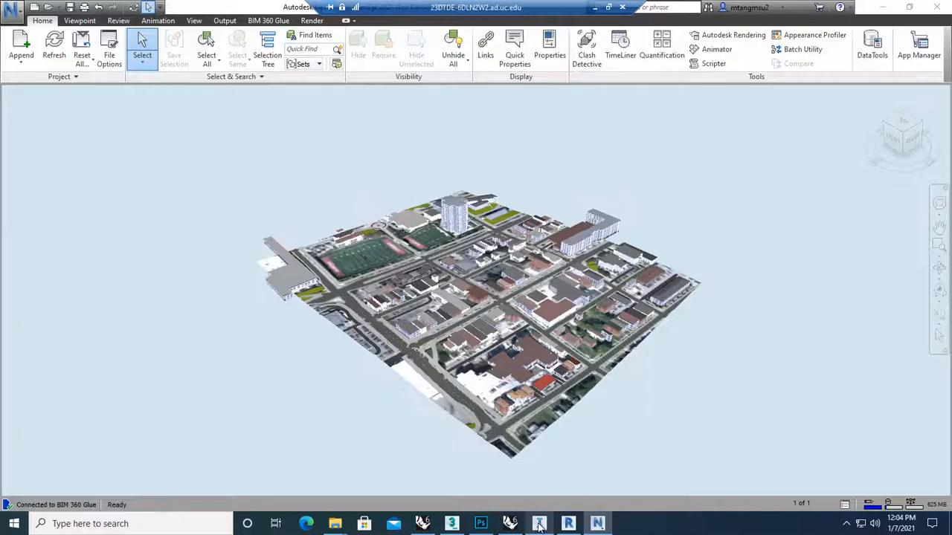
{"action": "left_click", "coordinate": [567, 523]}
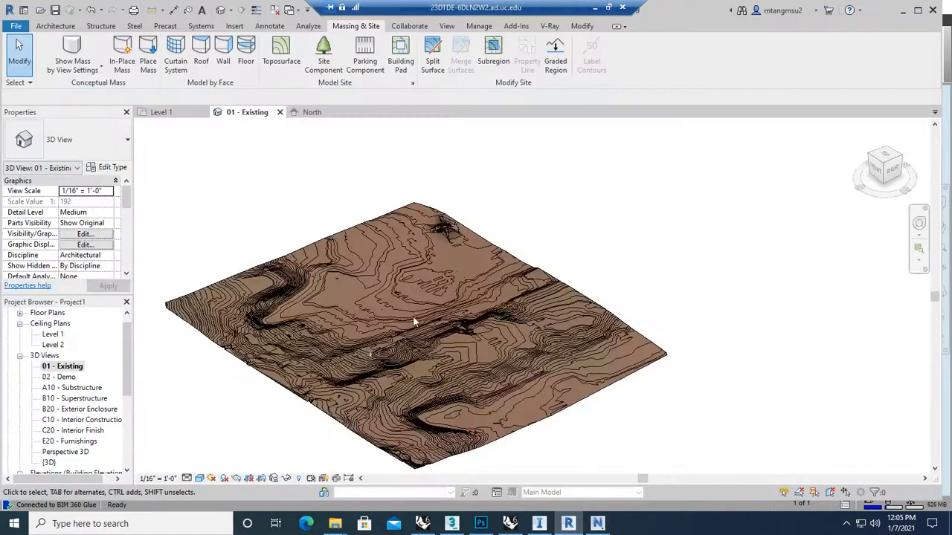
{"action": "left_click", "coordinate": [235, 26]}
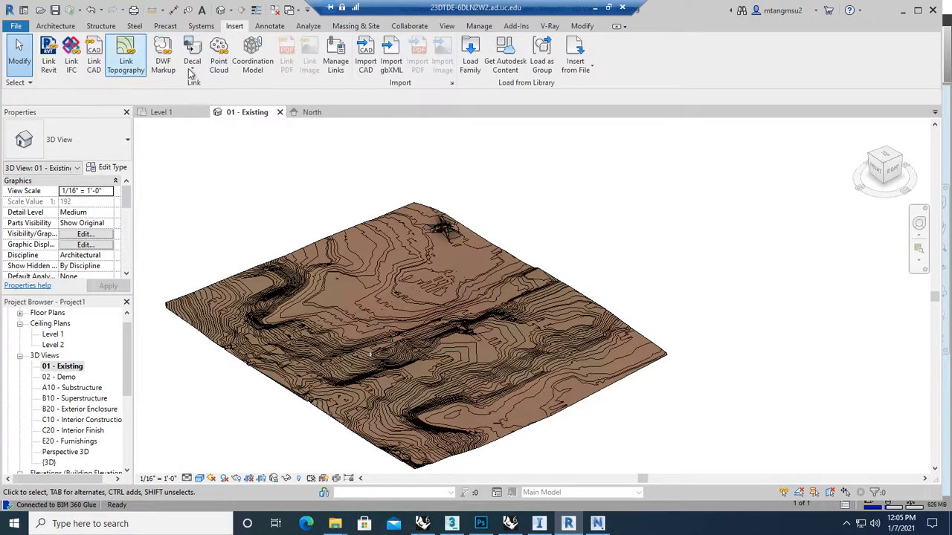
{"action": "left_click", "coordinate": [258, 70]}
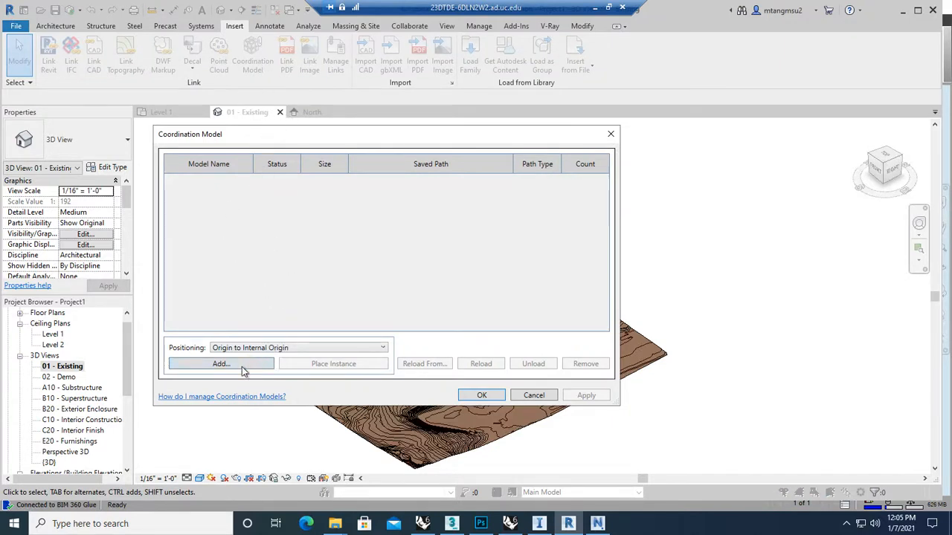
- Link ARCH3004_site.nwd from the ARCH3004\NW folder as a coordination model, positioned Origin to Internal Origin
{"action": "left_click", "coordinate": [221, 364]}
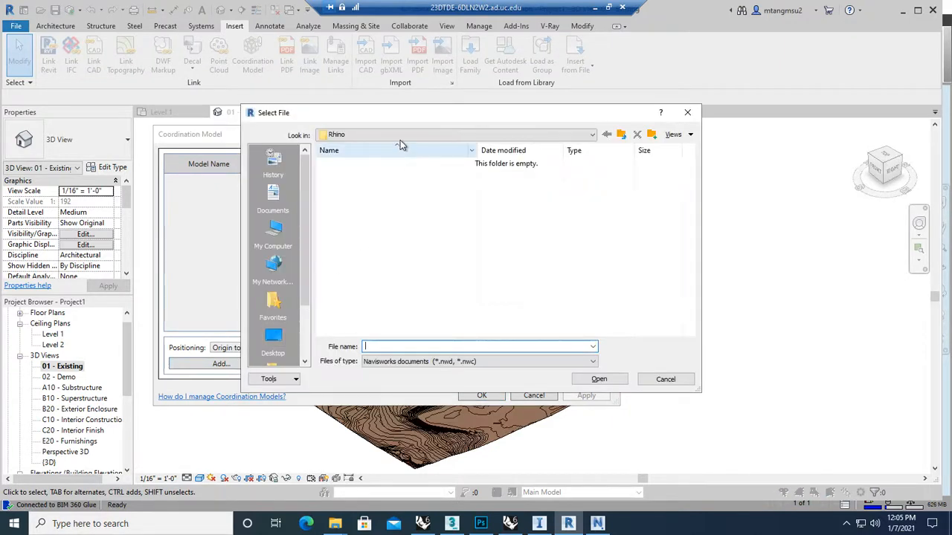
{"action": "left_click", "coordinate": [506, 136]}
{"action": "left_click", "coordinate": [420, 185]}
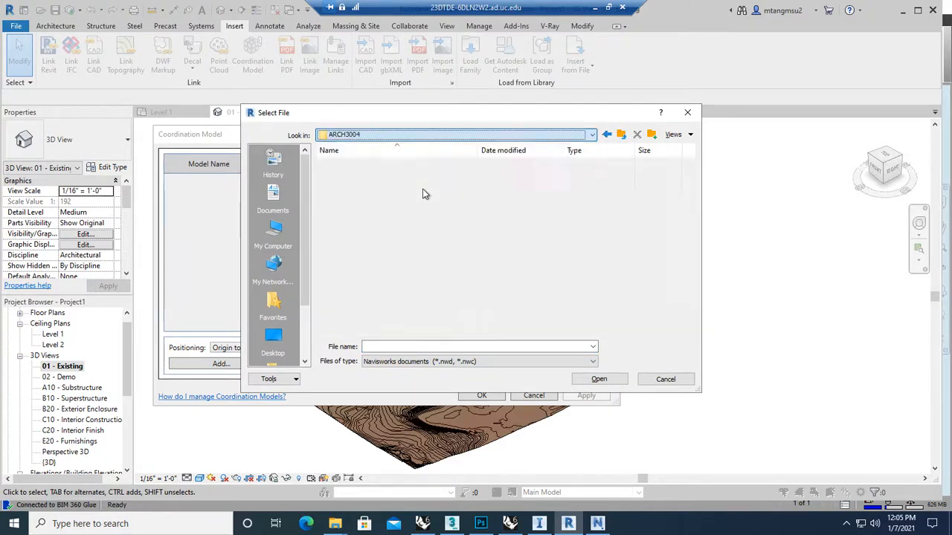
{"action": "double_click", "coordinate": [347, 186]}
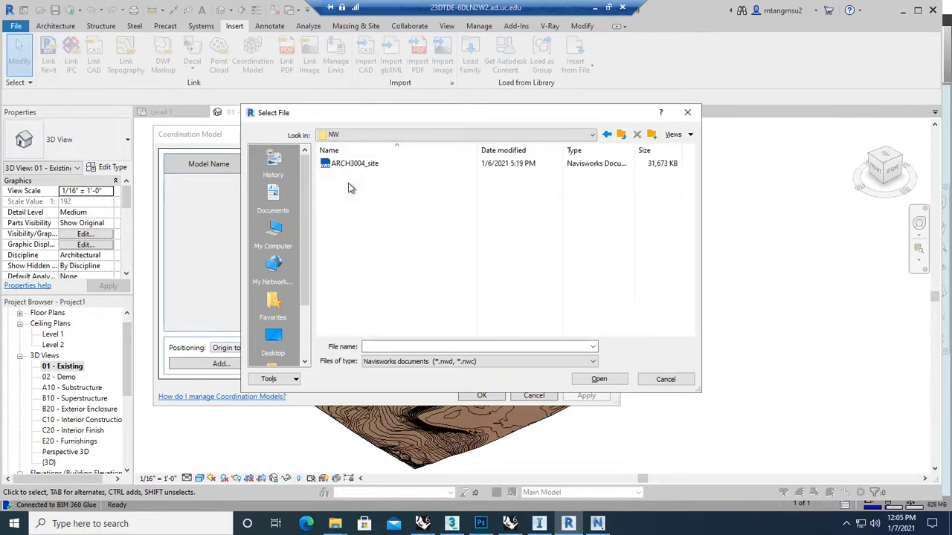
{"action": "left_click", "coordinate": [355, 164]}
{"action": "left_click", "coordinate": [599, 380]}
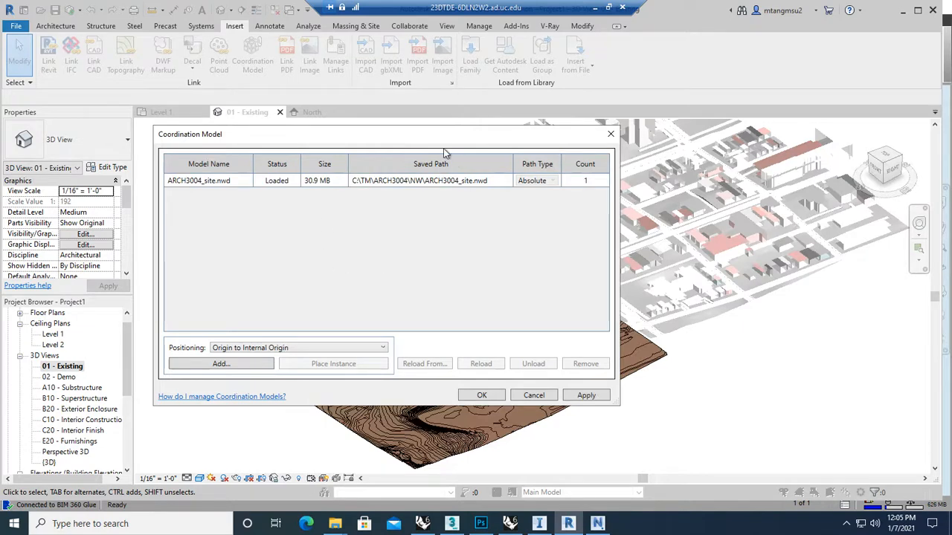
{"action": "left_click_drag", "start_coordinate": [451, 132], "coordinate": [403, 143]}
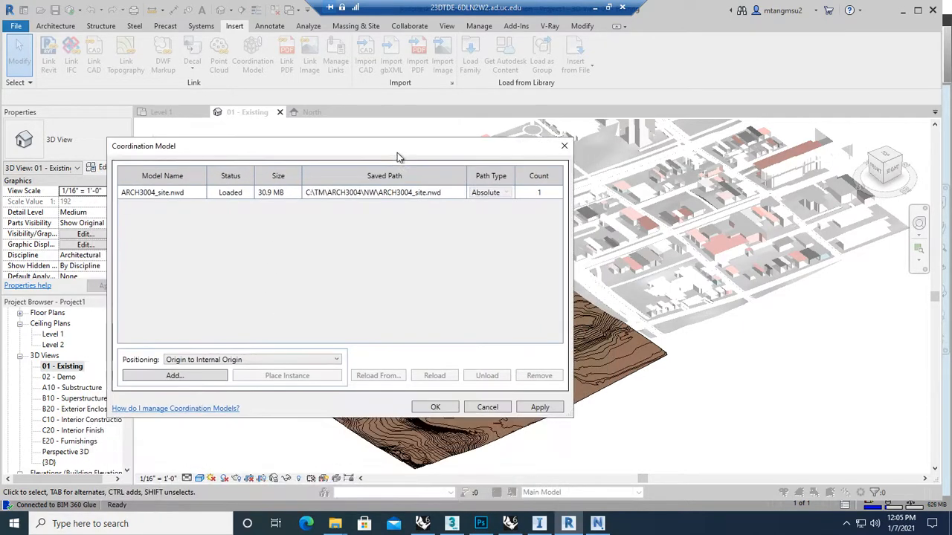
{"action": "left_click", "coordinate": [436, 408]}
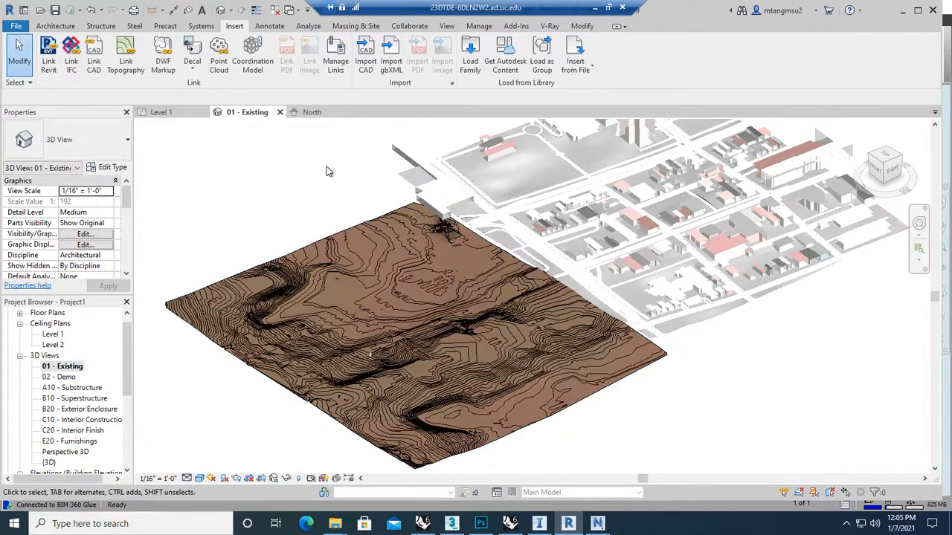
- Examine the linked site model and its reload, unload and remove options in the Coordination Model manager
{"action": "scroll", "coordinate": [408, 230], "scroll_direction": "down", "scroll_amount": 3}
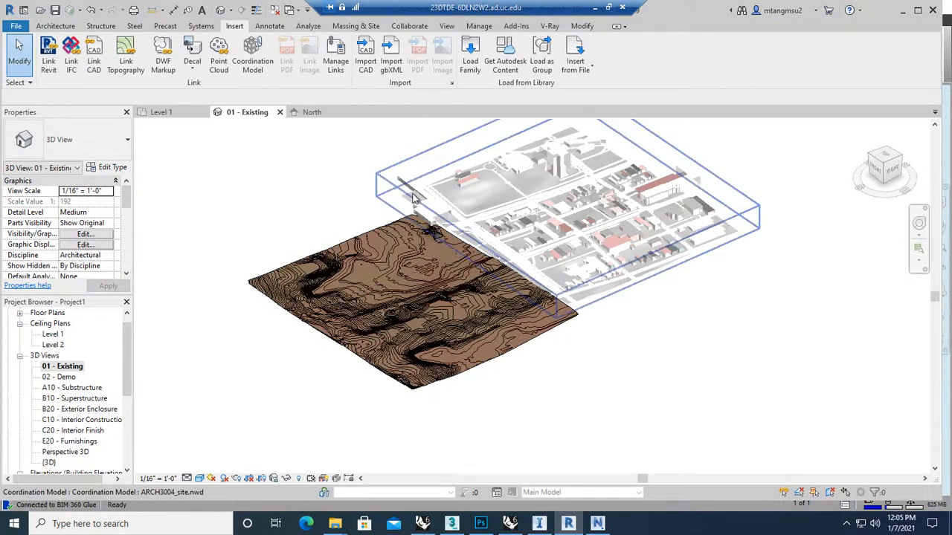
{"action": "left_click", "coordinate": [414, 195]}
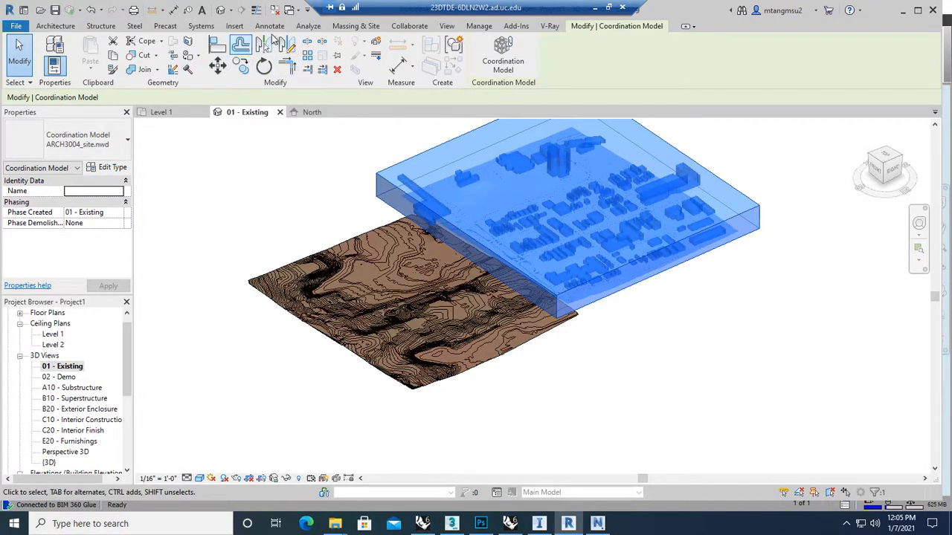
{"action": "left_click", "coordinate": [409, 27]}
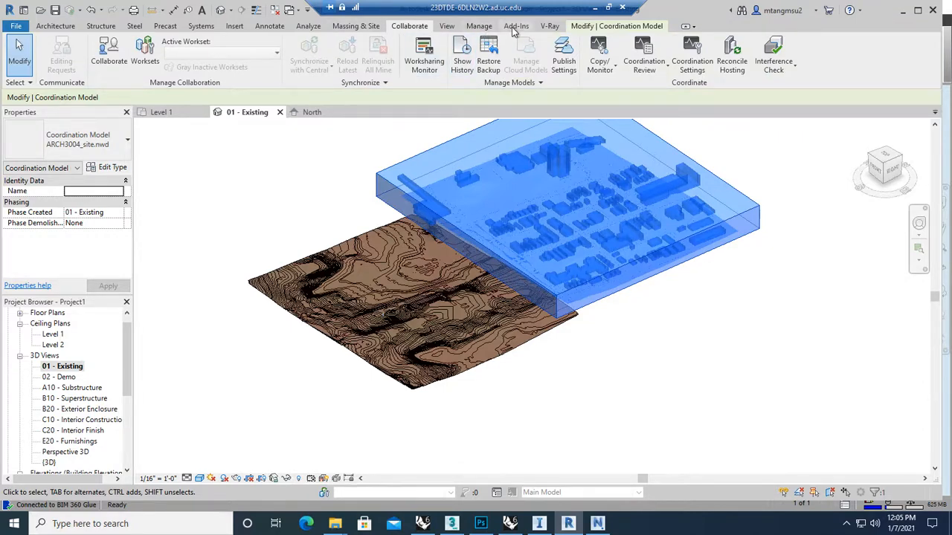
{"action": "left_click", "coordinate": [234, 26]}
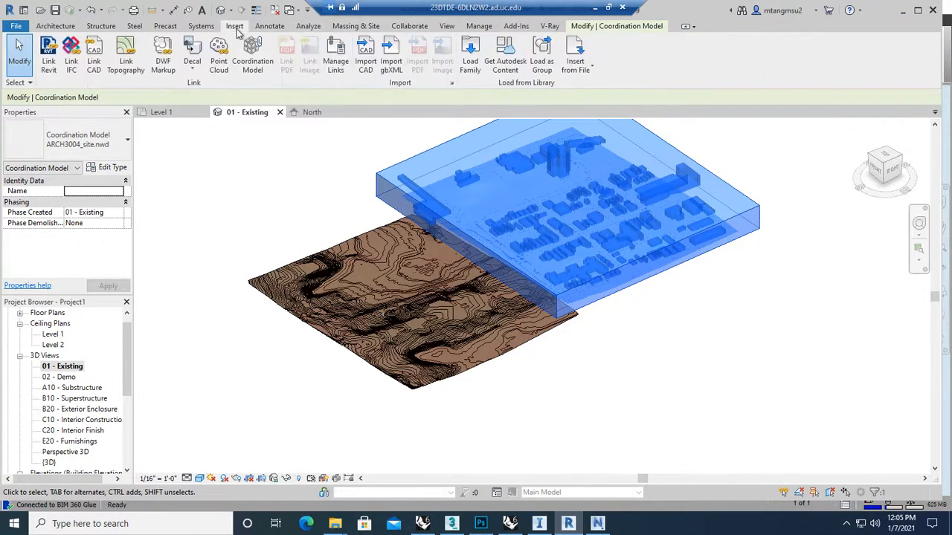
{"action": "left_click", "coordinate": [252, 69]}
{"action": "left_click", "coordinate": [152, 197]}
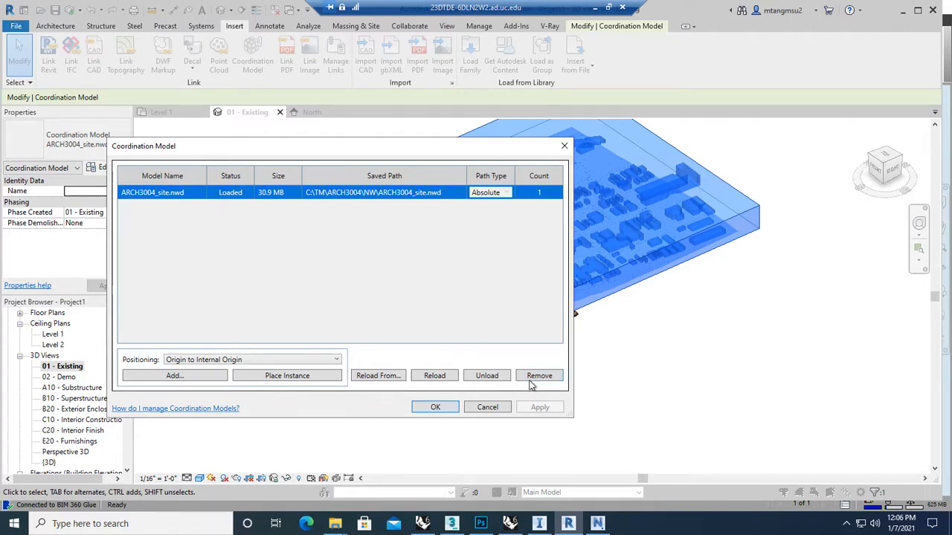
{"action": "left_click", "coordinate": [487, 406]}
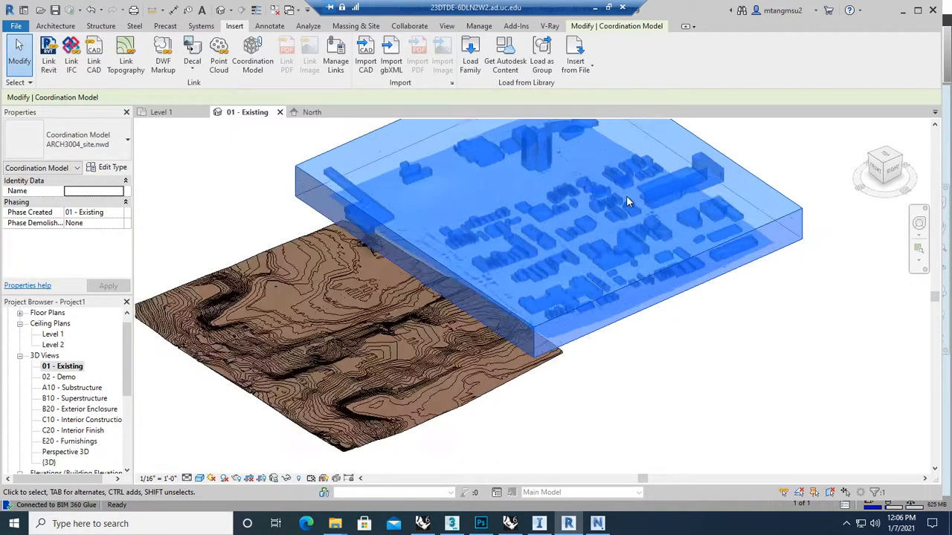
{"action": "scroll", "coordinate": [626, 195], "scroll_direction": "down", "scroll_amount": 1}
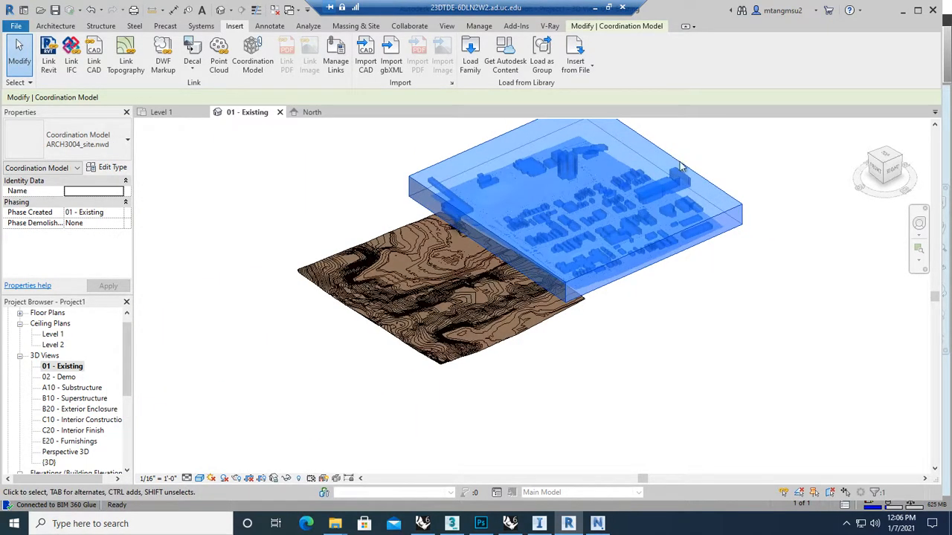
{"action": "key", "text": "Escape"}
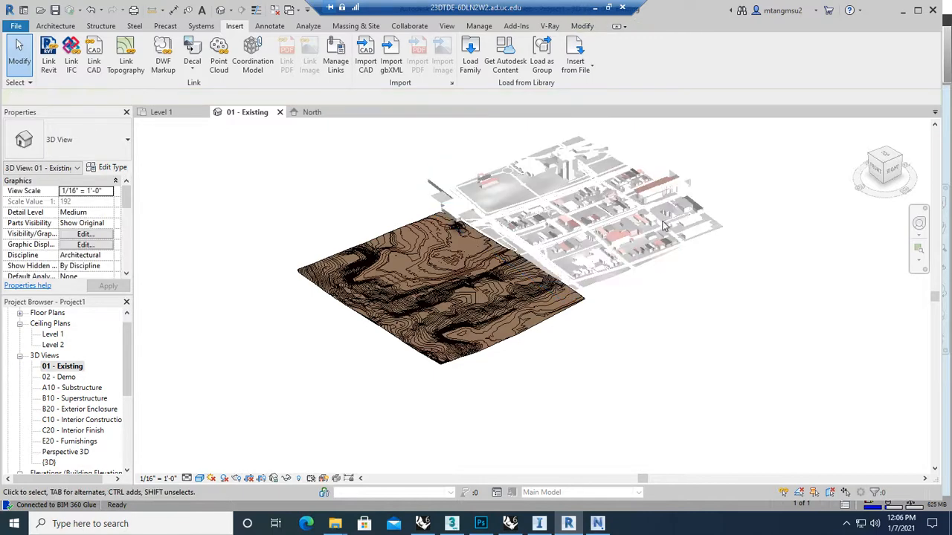
- Move the linked ARCH3004_site.nwd city model in top view so its lower-left corner meets the matching corner of the site topography
{"action": "left_click", "coordinate": [577, 288]}
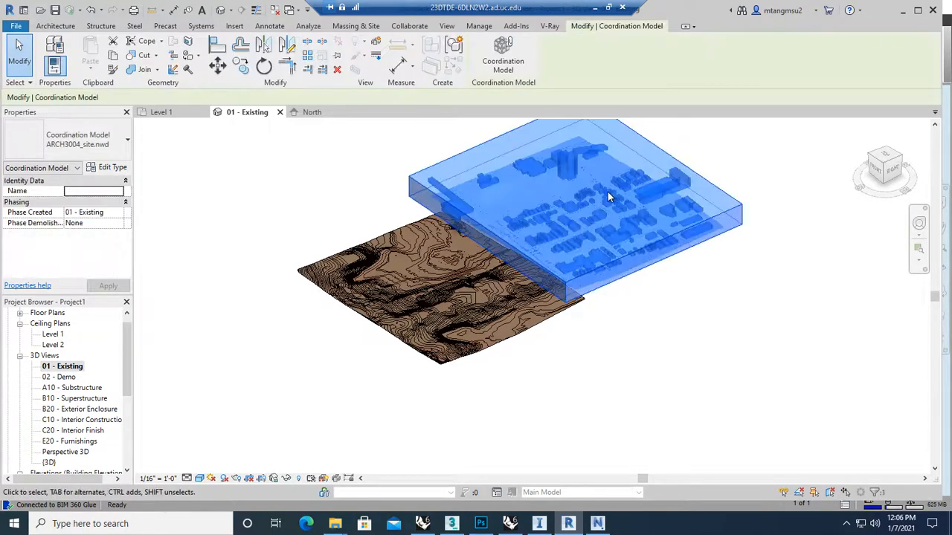
{"action": "left_click", "coordinate": [884, 157]}
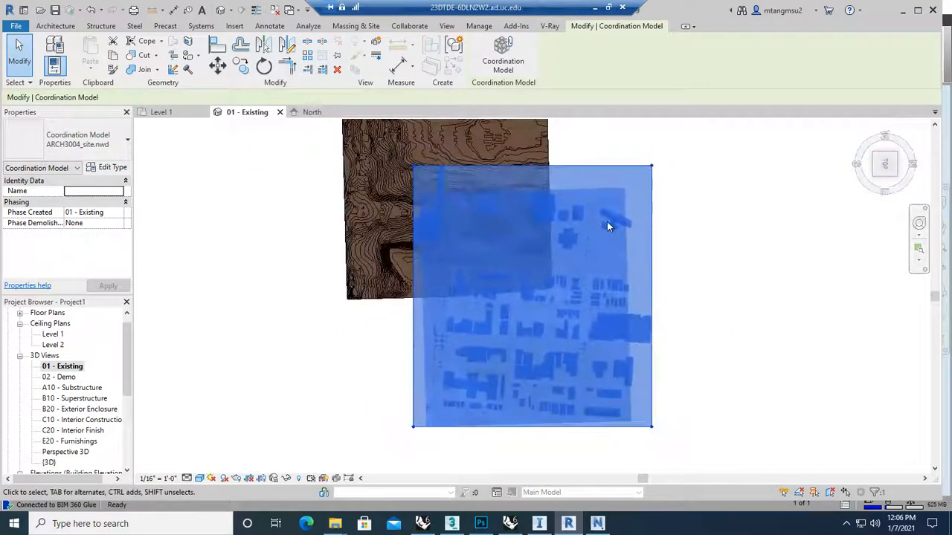
{"action": "key", "text": "Escape"}
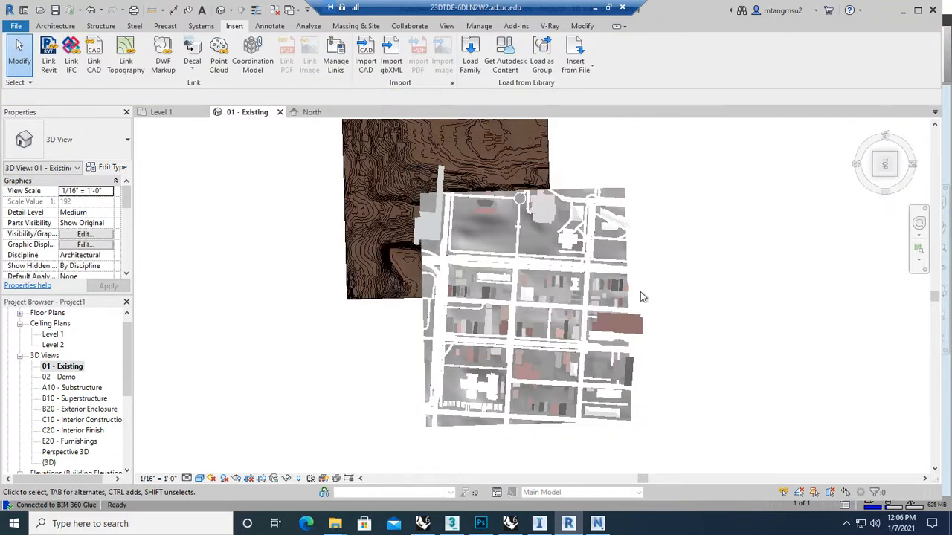
{"action": "left_click", "coordinate": [424, 429]}
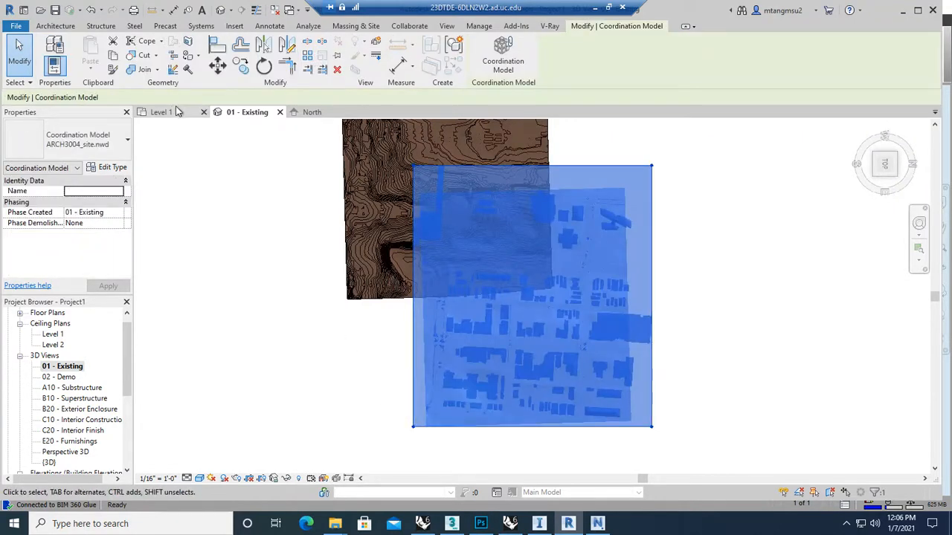
{"action": "left_click", "coordinate": [217, 65]}
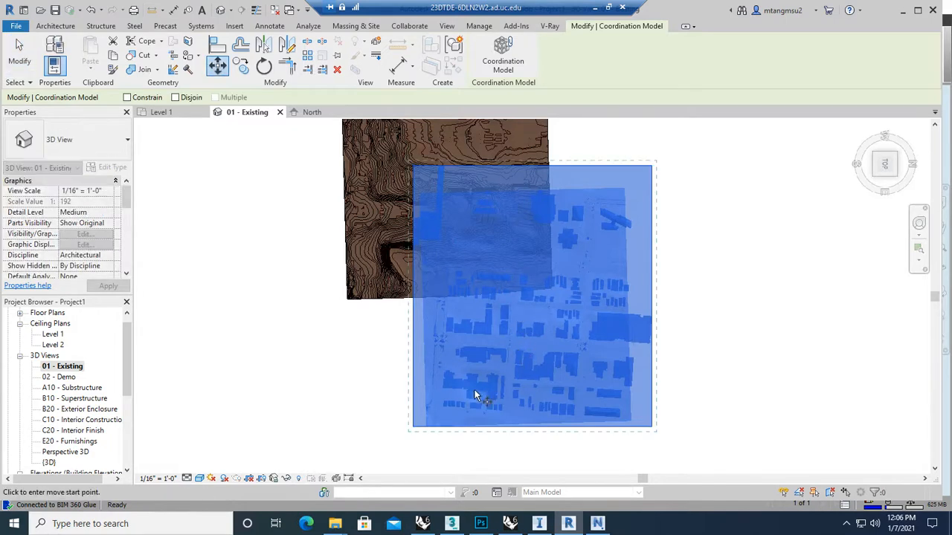
{"action": "left_click", "coordinate": [425, 429]}
{"action": "left_click", "coordinate": [338, 311]}
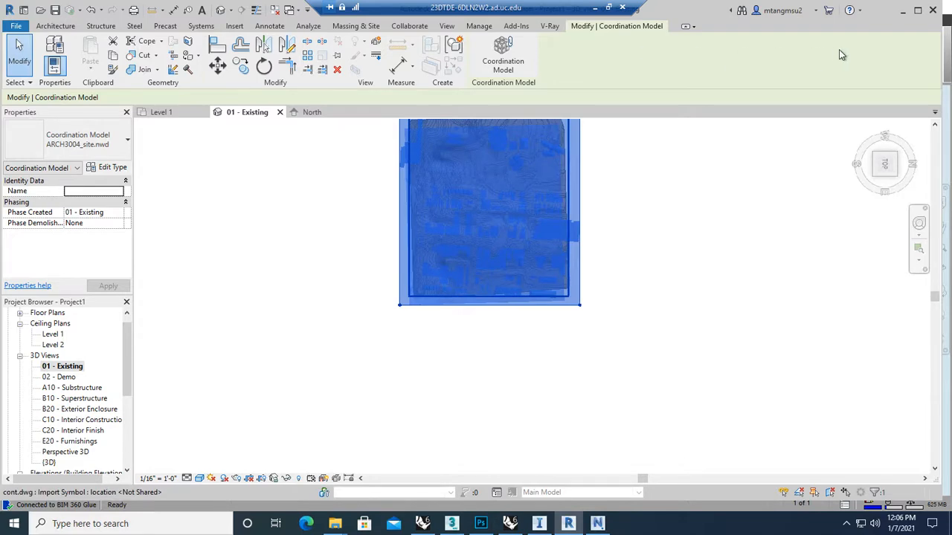
- Open the default 3D view showing the city model above the topography and set its visual style to Hidden Line
{"action": "left_click", "coordinate": [221, 10]}
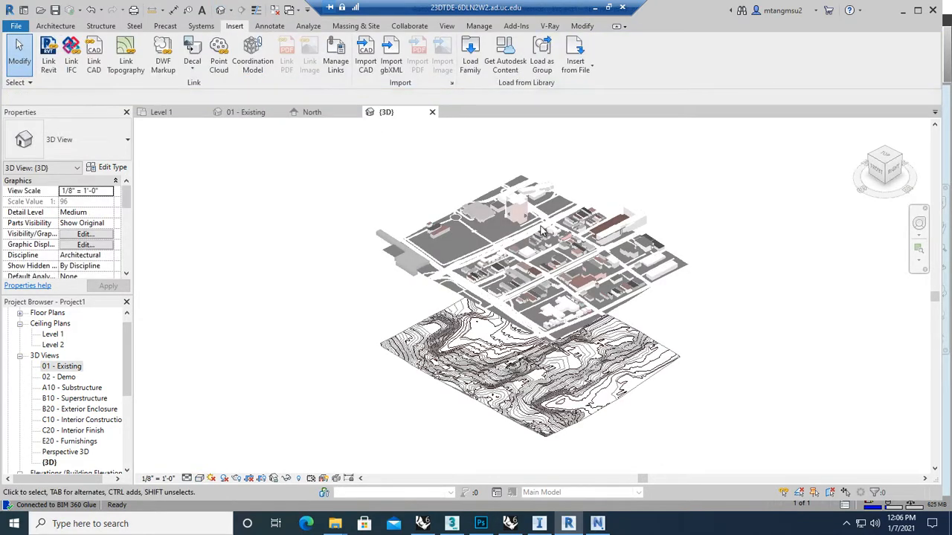
{"action": "scroll", "coordinate": [525, 253], "scroll_direction": "up", "scroll_amount": 3}
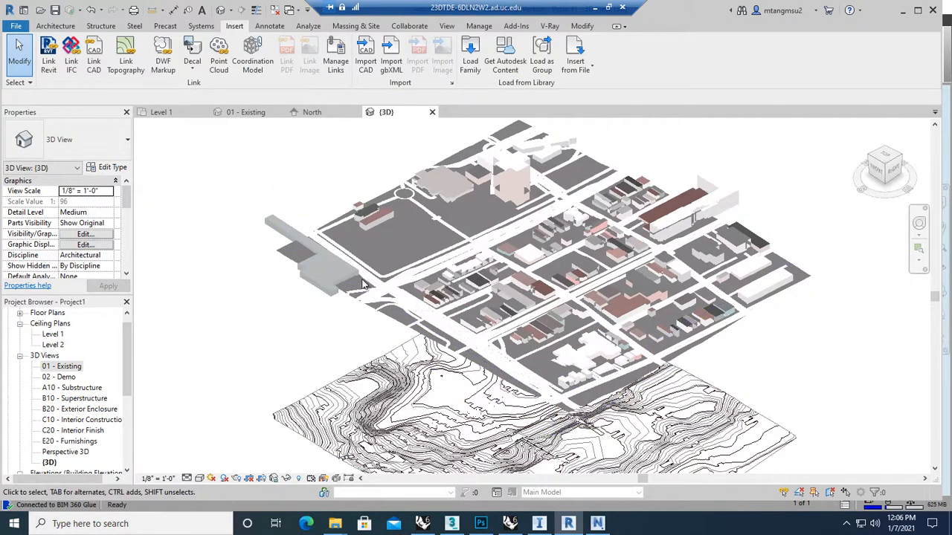
{"action": "left_click", "coordinate": [201, 478]}
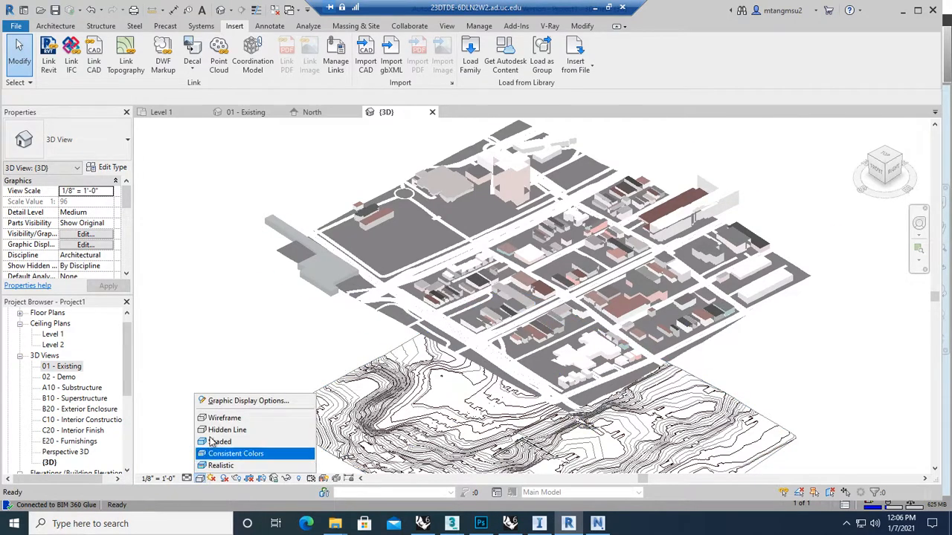
{"action": "left_click", "coordinate": [214, 441]}
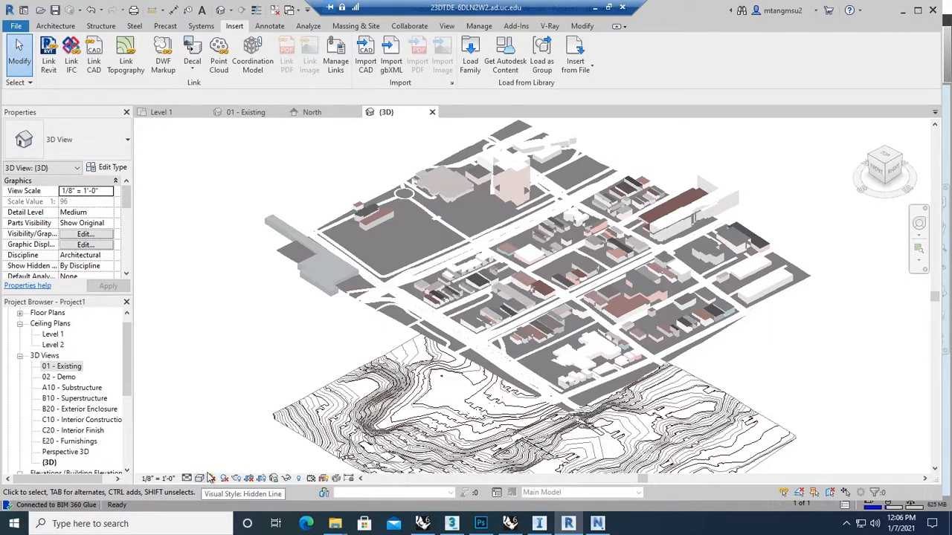
{"action": "scroll", "coordinate": [388, 375], "scroll_direction": "up", "scroll_amount": 4}
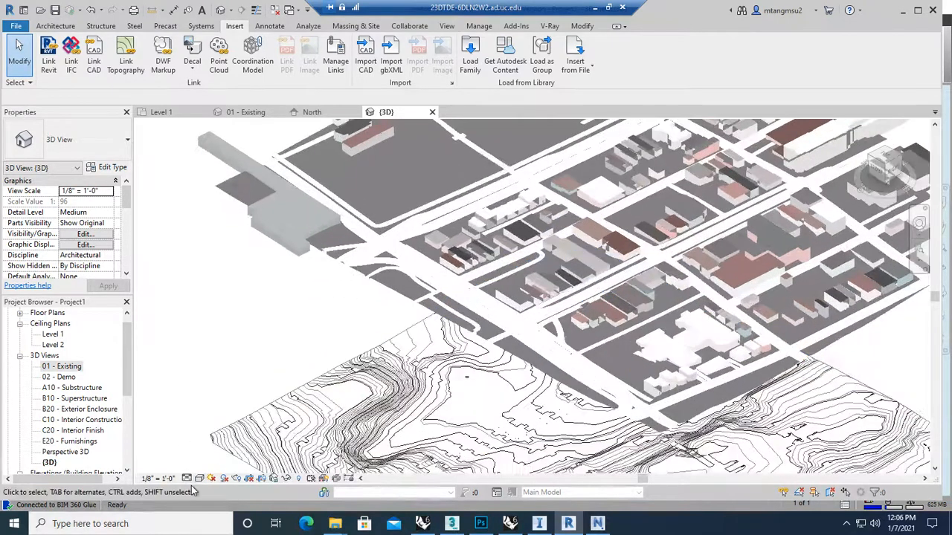
{"action": "left_click", "coordinate": [199, 480]}
{"action": "left_click", "coordinate": [237, 431]}
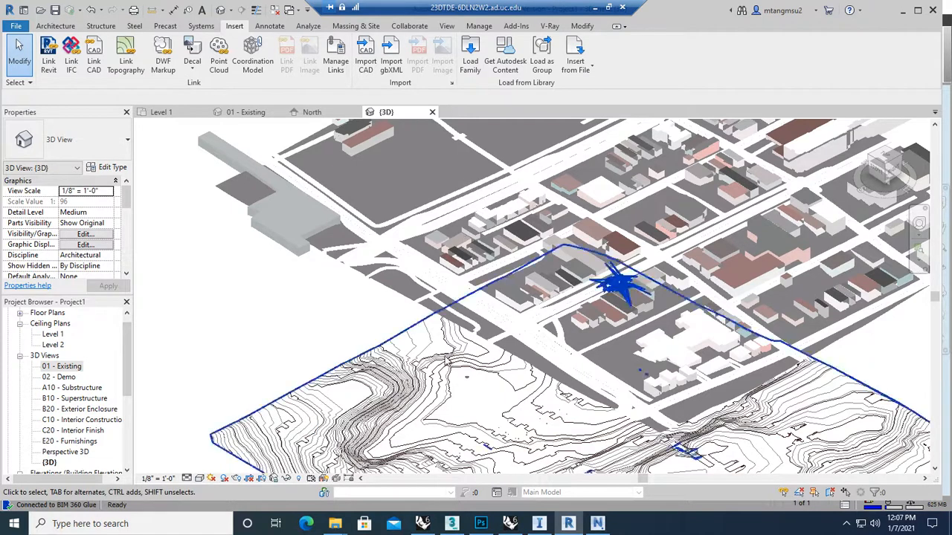
- Check the Buildings, road workflow in MindManager, return to Revit and remove ARCH3004_site.nwd from the linked coordination models
{"action": "left_click", "coordinate": [592, 9]}
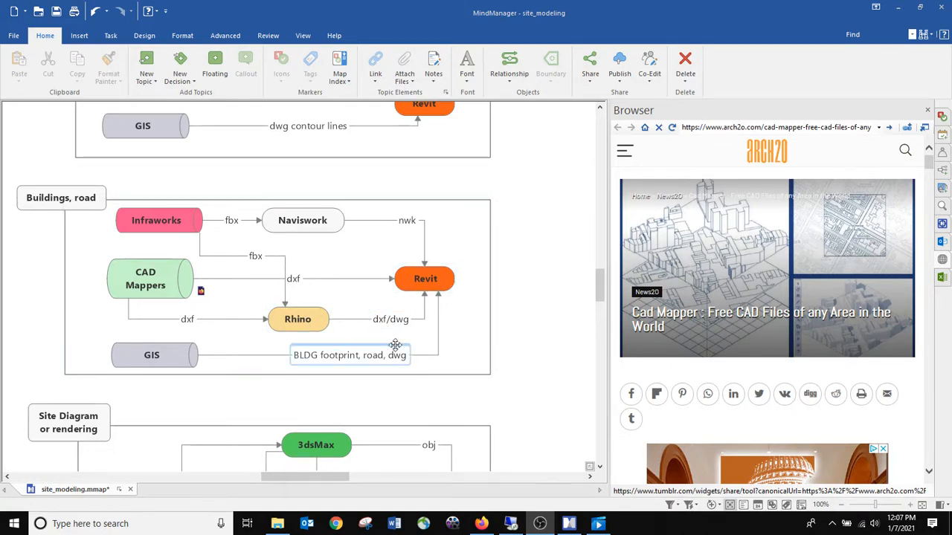
{"action": "left_click", "coordinate": [510, 524]}
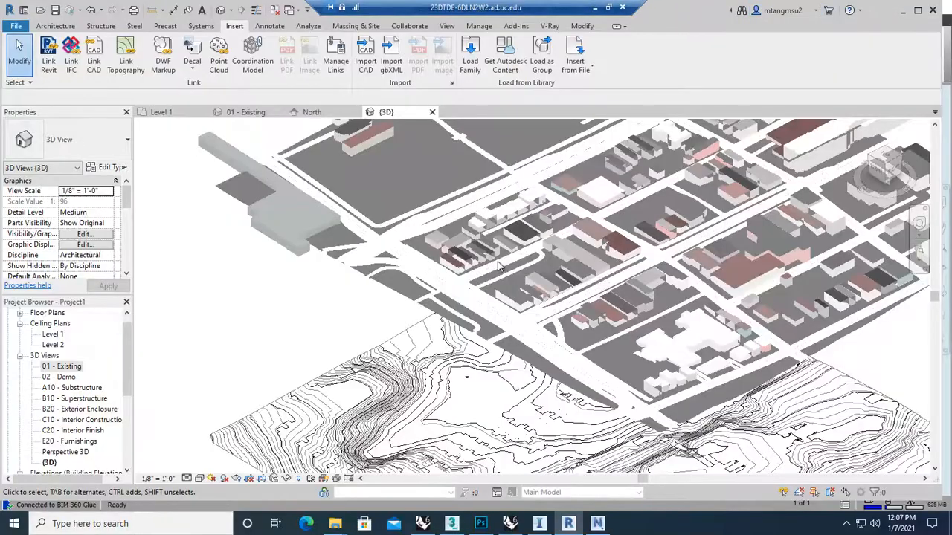
{"action": "left_click", "coordinate": [252, 58]}
{"action": "left_click", "coordinate": [157, 195]}
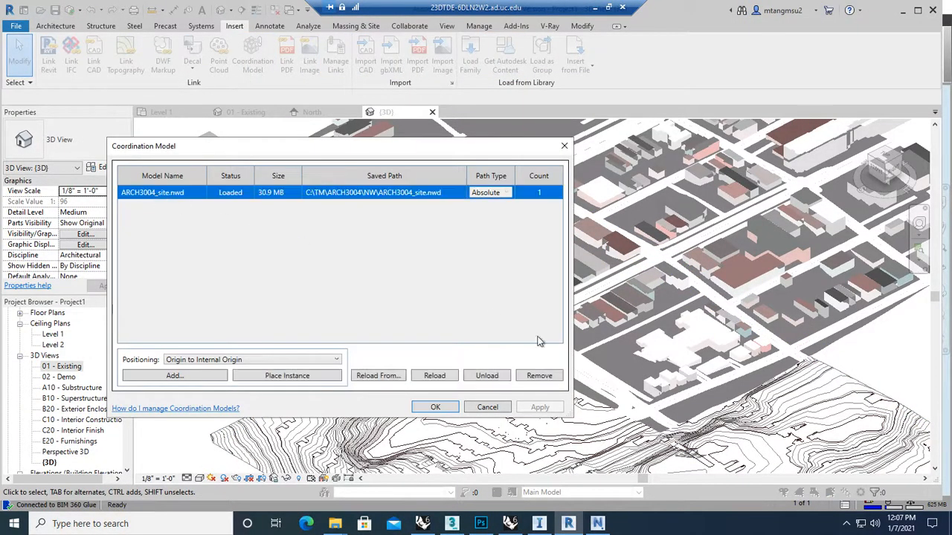
{"action": "left_click", "coordinate": [529, 377]}
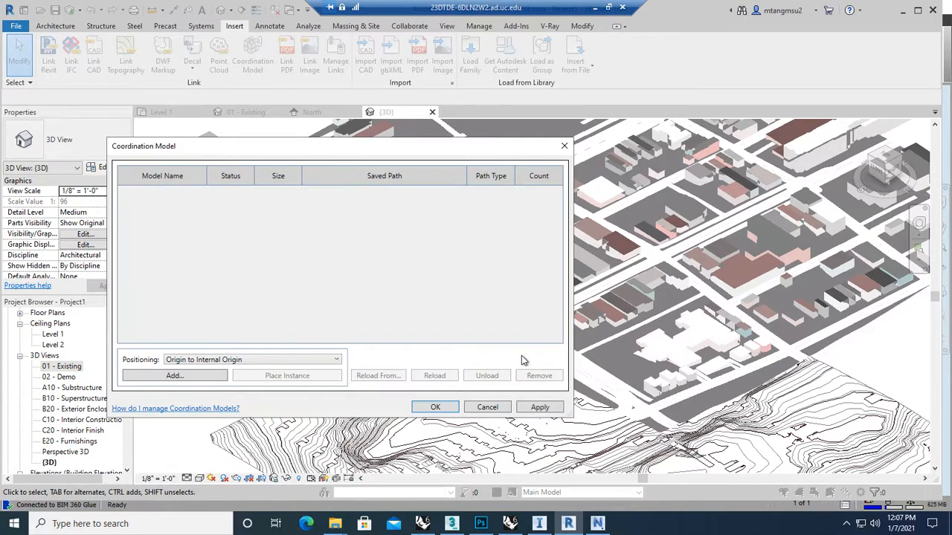
{"action": "left_click", "coordinate": [541, 408]}
{"action": "left_click", "coordinate": [435, 408]}
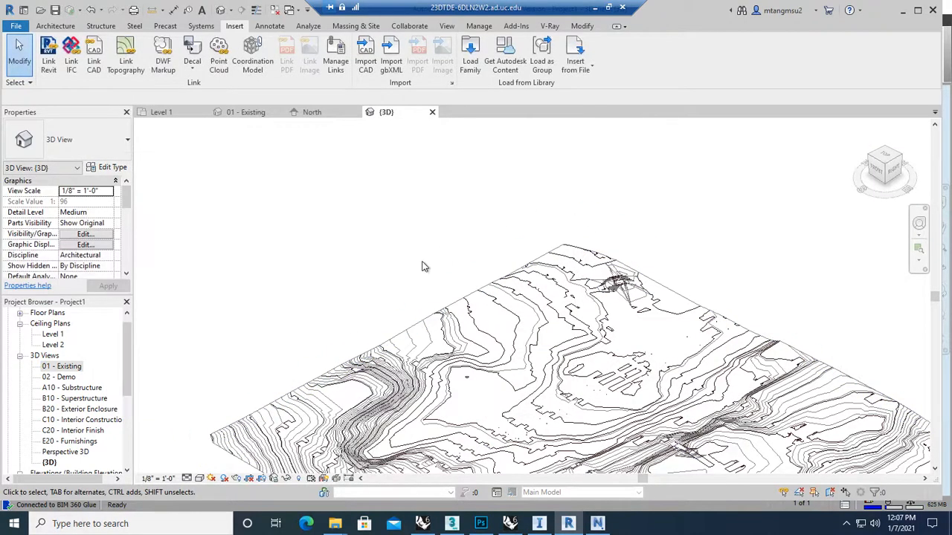
- Switch to Rhino and create a new file from the Small Objects - Meters template
{"action": "left_click", "coordinate": [514, 524]}
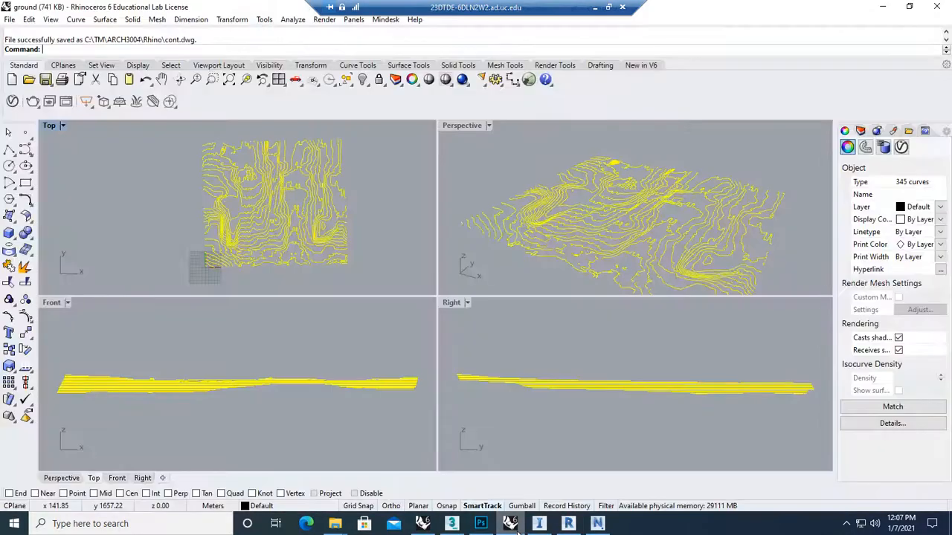
{"action": "left_click", "coordinate": [10, 19]}
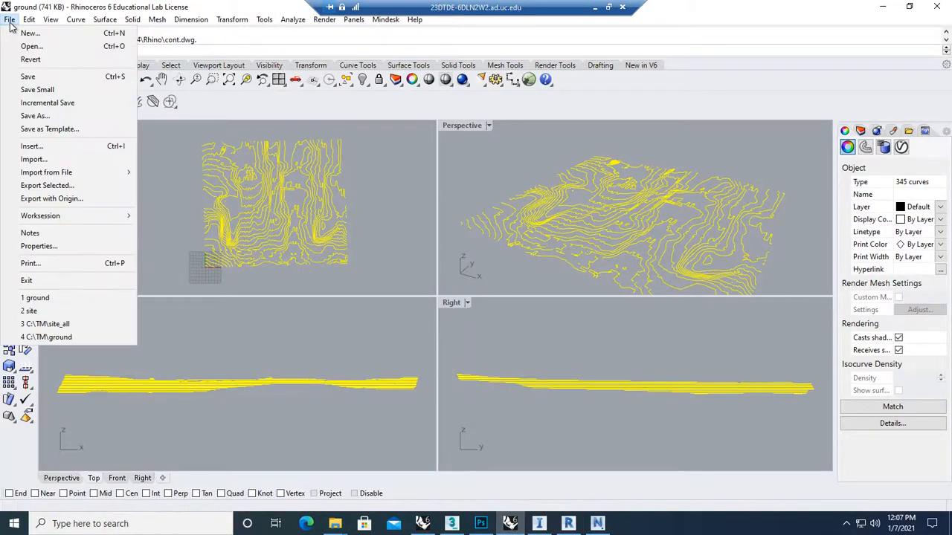
{"action": "left_click", "coordinate": [24, 32]}
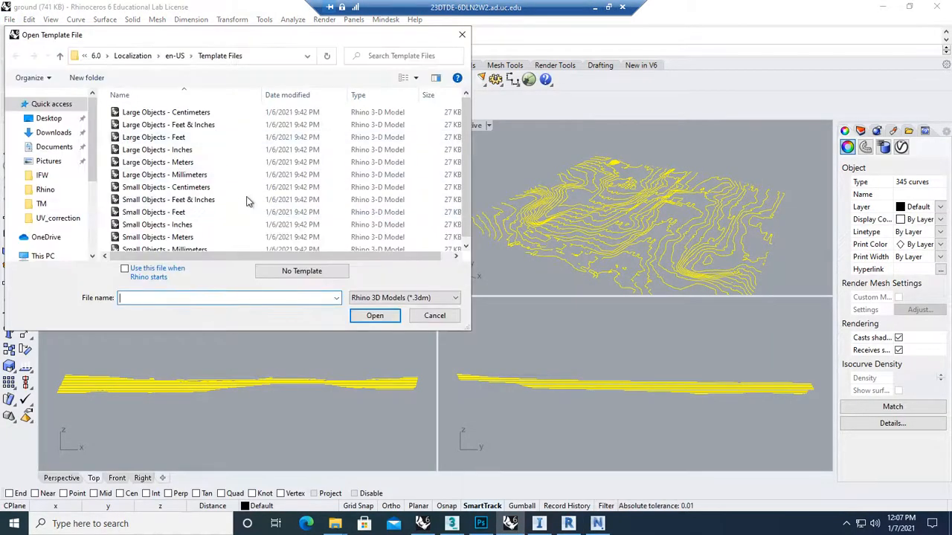
{"action": "left_click", "coordinate": [187, 239]}
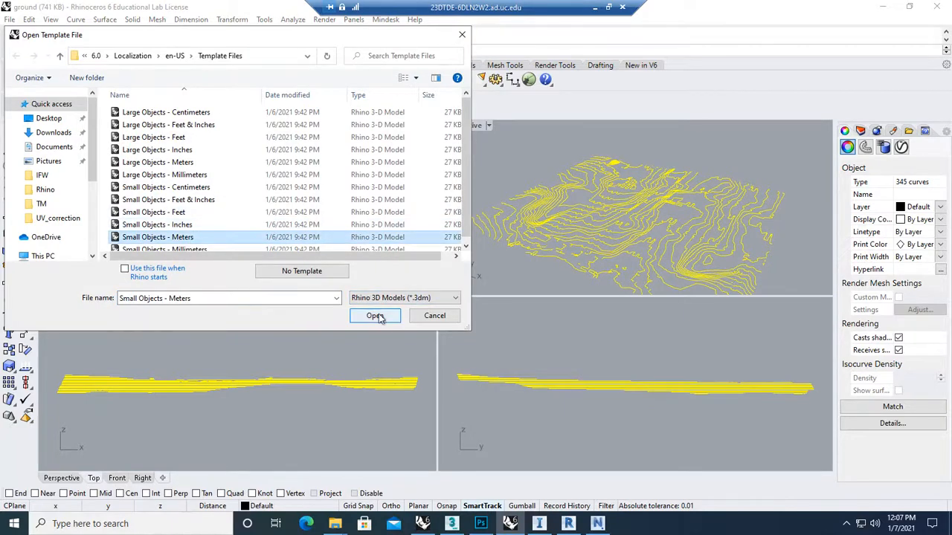
{"action": "left_click", "coordinate": [374, 316]}
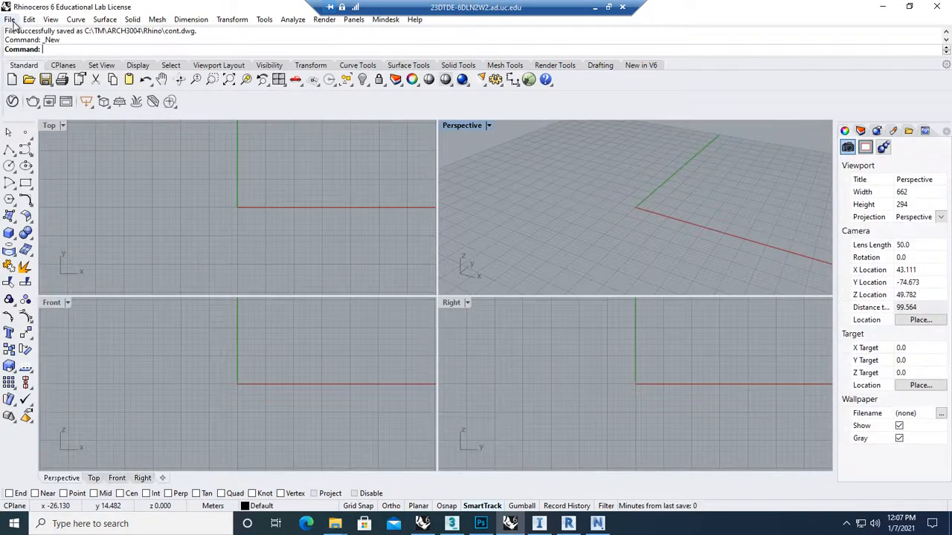
{"action": "left_click", "coordinate": [10, 20]}
{"action": "left_click", "coordinate": [31, 156]}
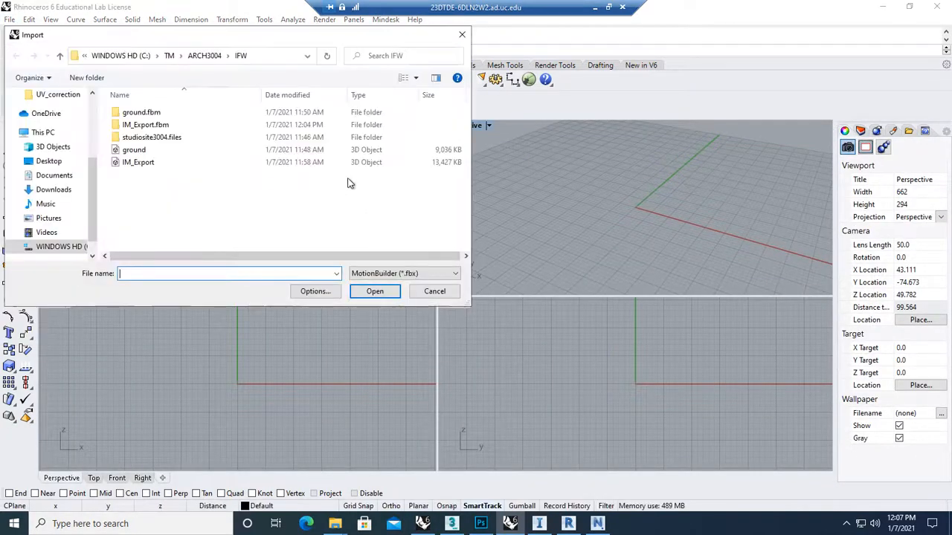
{"action": "left_click", "coordinate": [155, 162]}
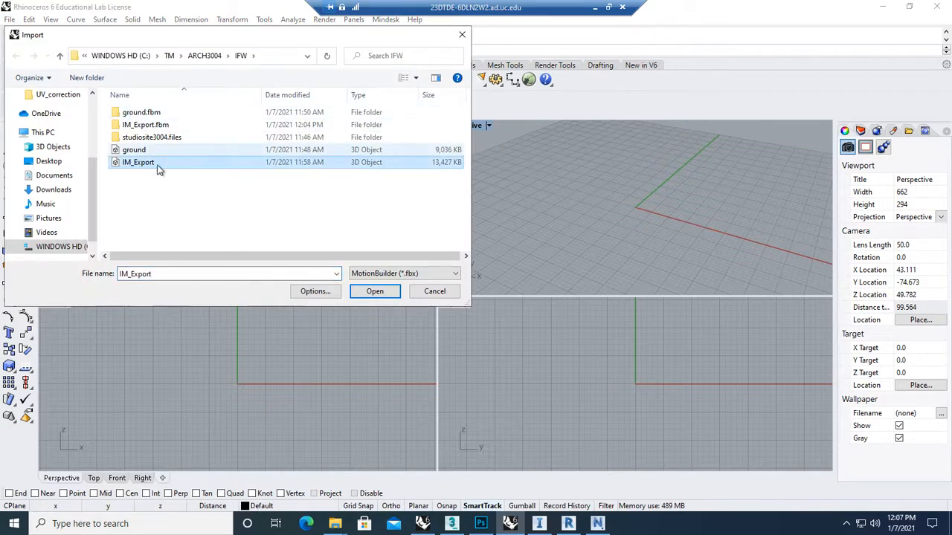
{"action": "left_click", "coordinate": [375, 292]}
{"action": "left_click", "coordinate": [371, 228]}
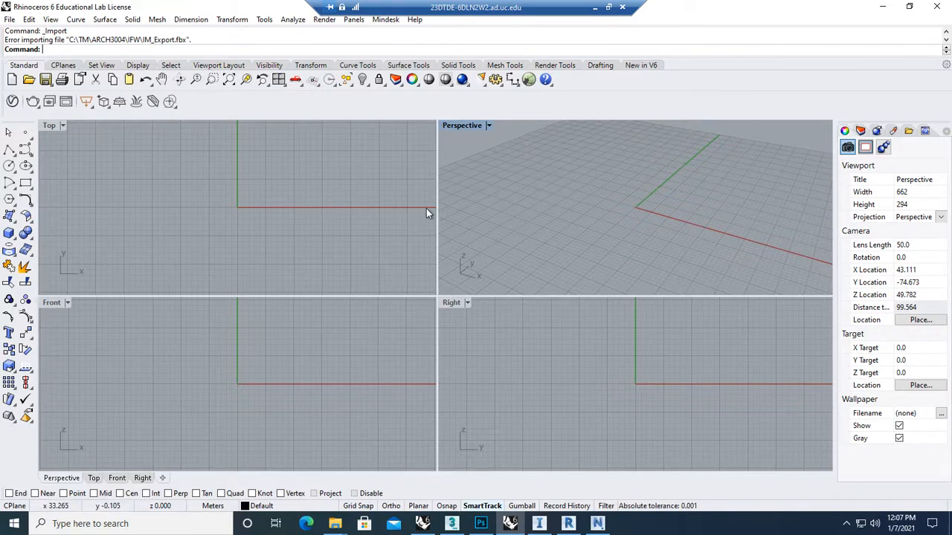
{"action": "scroll", "coordinate": [508, 241], "scroll_direction": "down", "scroll_amount": 15}
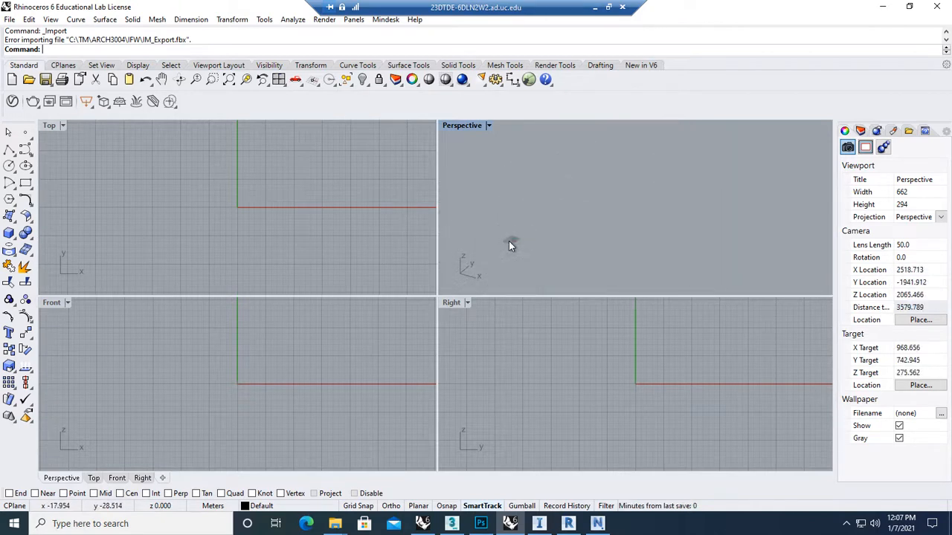
- Import the IM_Export FBX file from the ARCH3004\IFW folder with the Unweld option off, and deselect the imported city model
{"action": "left_click", "coordinate": [9, 19]}
{"action": "left_click", "coordinate": [30, 157]}
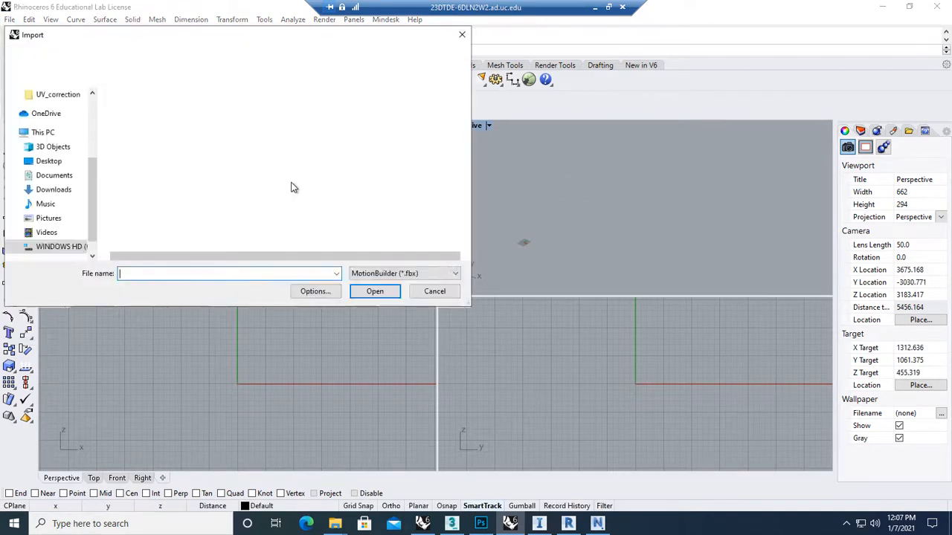
{"action": "double_click", "coordinate": [136, 162]}
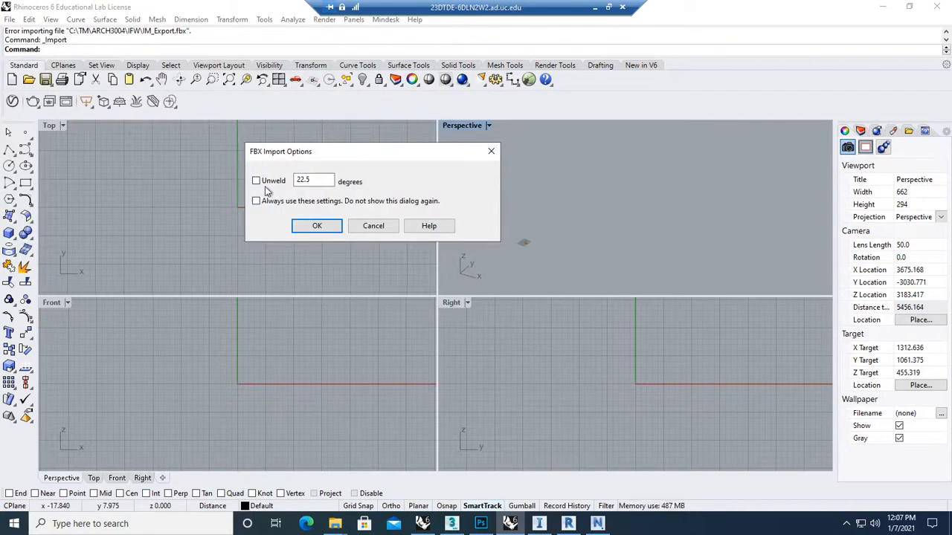
{"action": "left_click", "coordinate": [308, 225]}
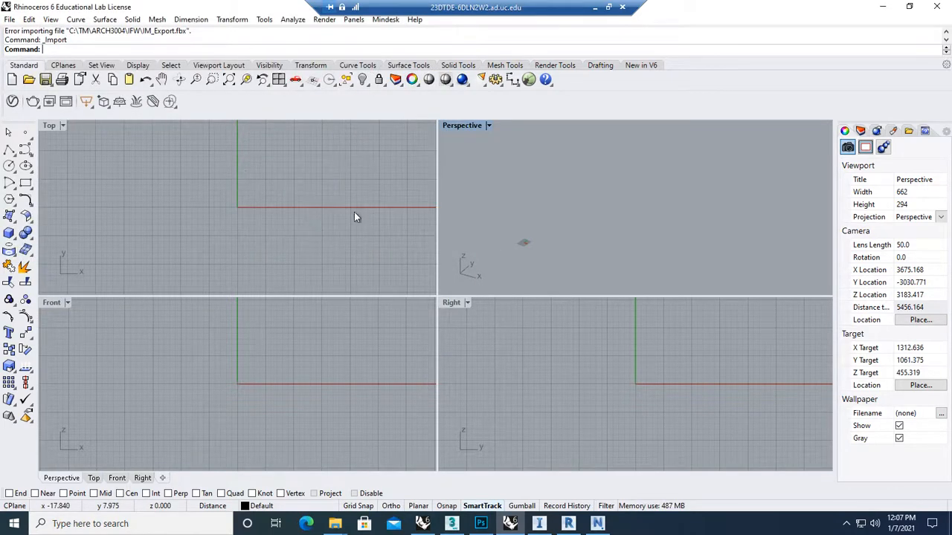
{"action": "right_click", "coordinate": [246, 79]}
{"action": "key", "text": "Escape"}
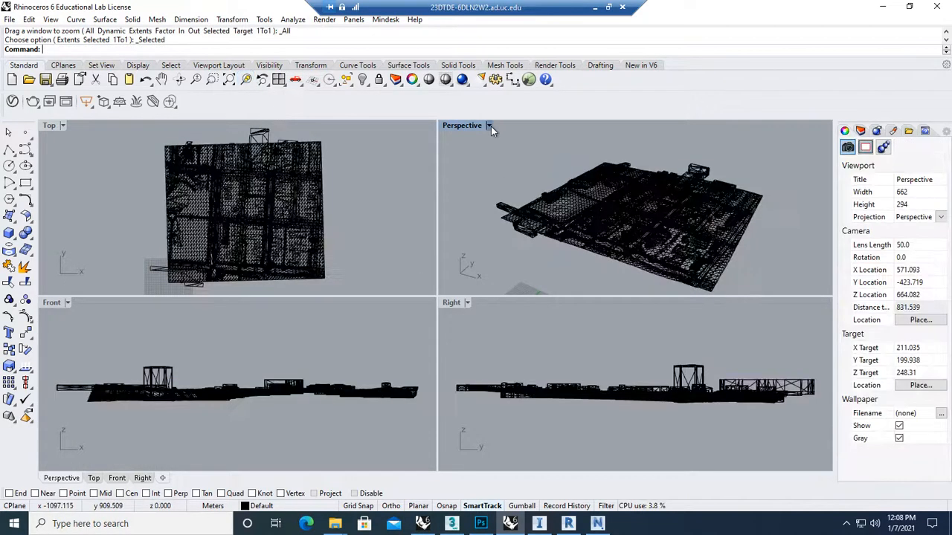
- Set the Perspective viewport to Rendered display and examine the textured city model
{"action": "left_click", "coordinate": [489, 126]}
{"action": "left_click", "coordinate": [527, 160]}
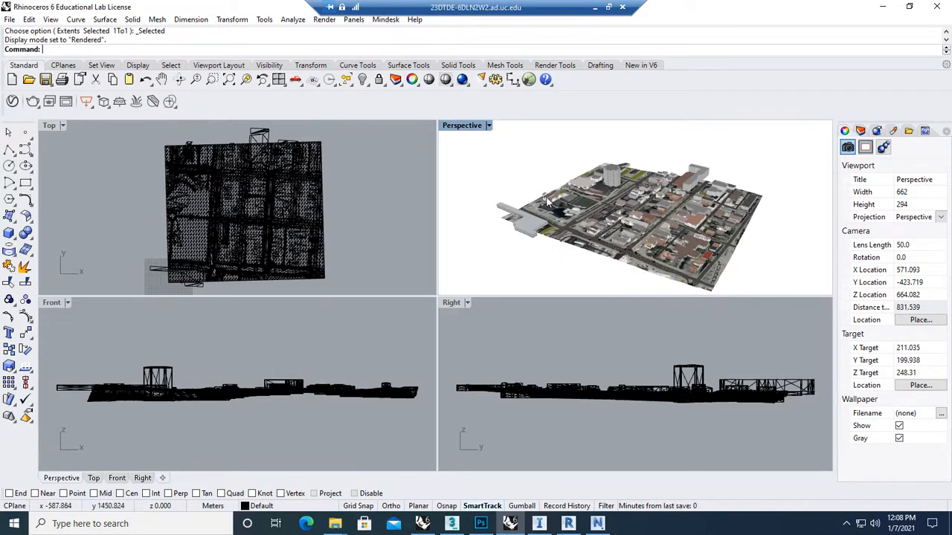
{"action": "scroll", "coordinate": [637, 192], "scroll_direction": "up", "scroll_amount": 4}
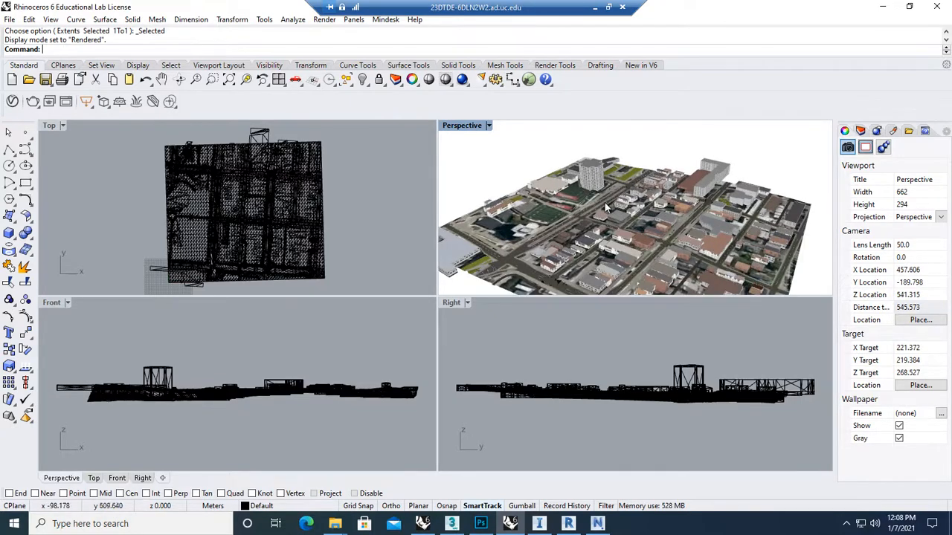
{"action": "scroll", "coordinate": [604, 202], "scroll_direction": "down", "scroll_amount": 4}
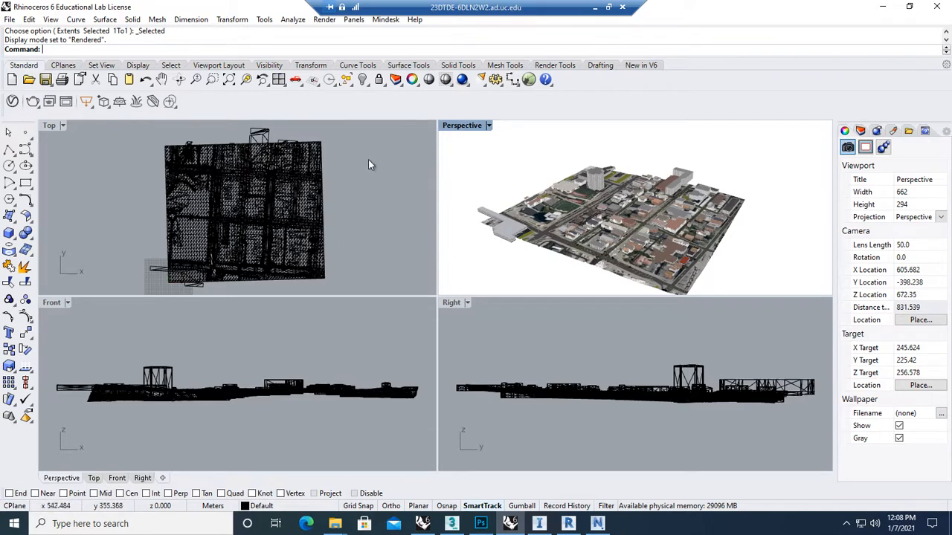
{"action": "scroll", "coordinate": [367, 161], "scroll_direction": "down", "scroll_amount": 1}
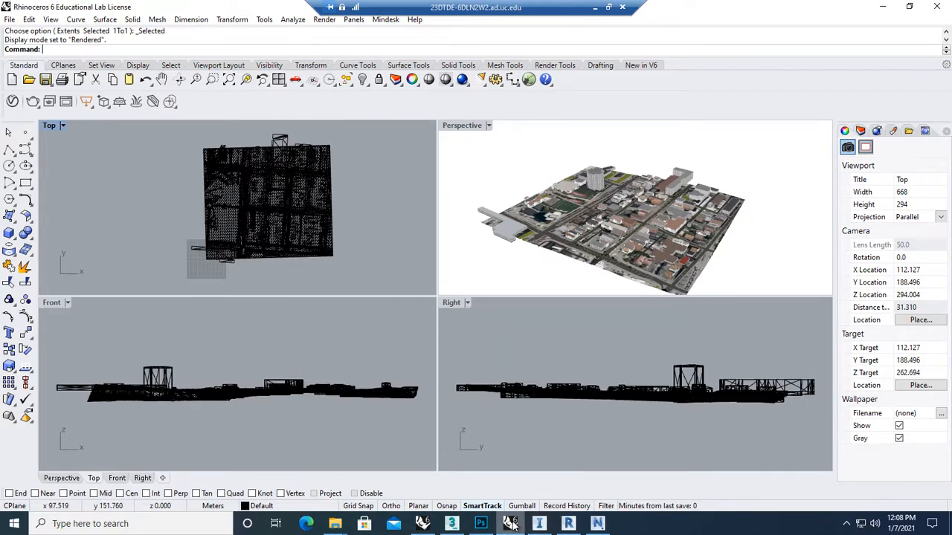
{"action": "mouse_move", "coordinate": [510, 525]}
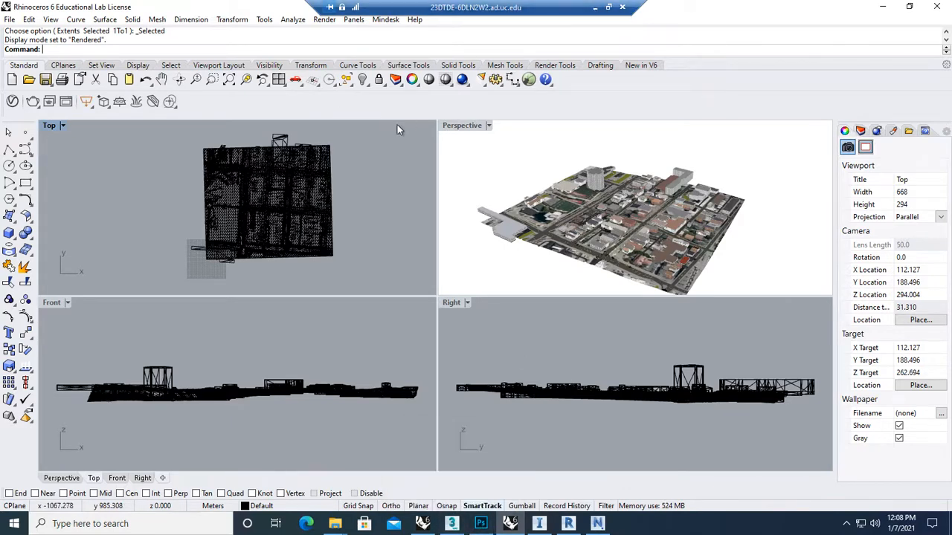
- Select all the city meshes and export them as an AutoCAD drawing named site in the ARCH3004\Rhino folder
{"action": "left_click", "coordinate": [10, 20]}
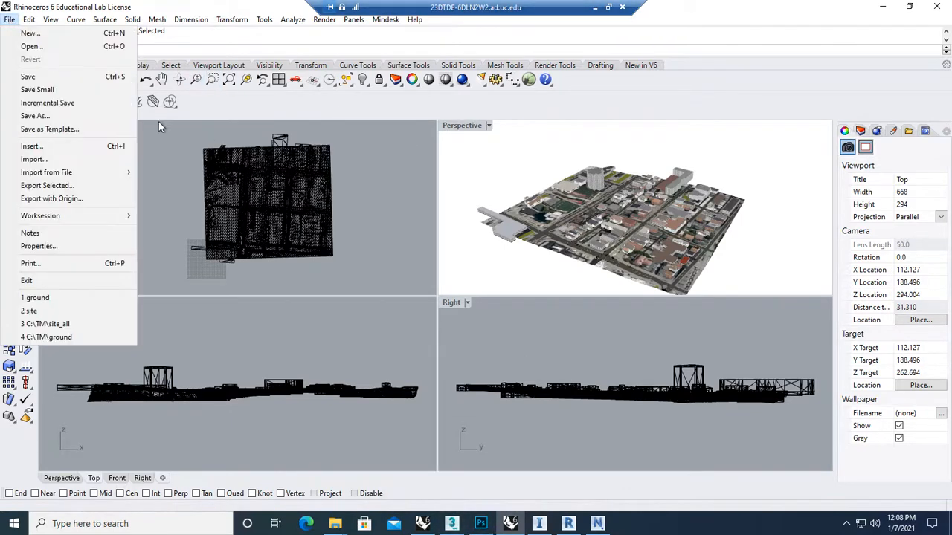
{"action": "left_click_drag", "start_coordinate": [174, 126], "coordinate": [367, 303]}
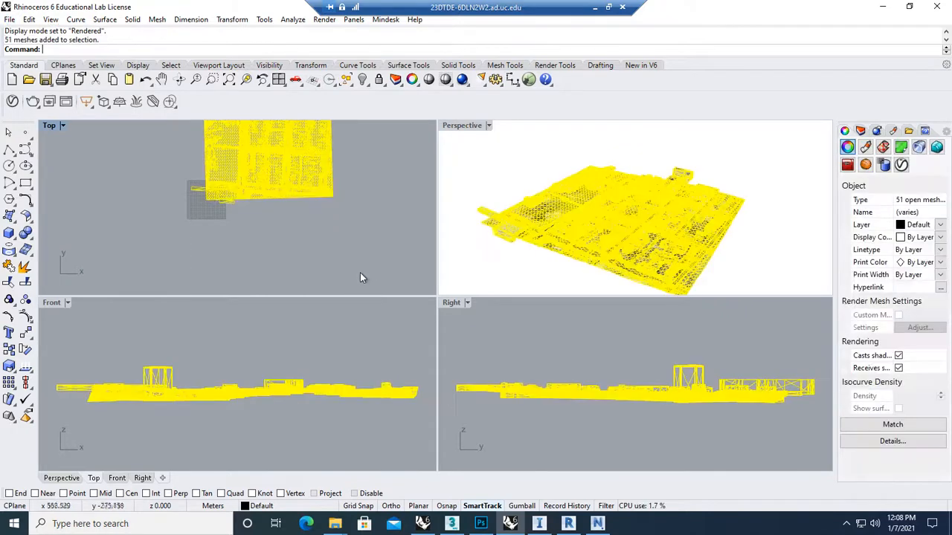
{"action": "scroll", "coordinate": [322, 236], "scroll_direction": "down", "scroll_amount": 3}
{"action": "right_click_drag", "start_coordinate": [359, 142], "coordinate": [335, 198]}
{"action": "left_click", "coordinate": [9, 20]}
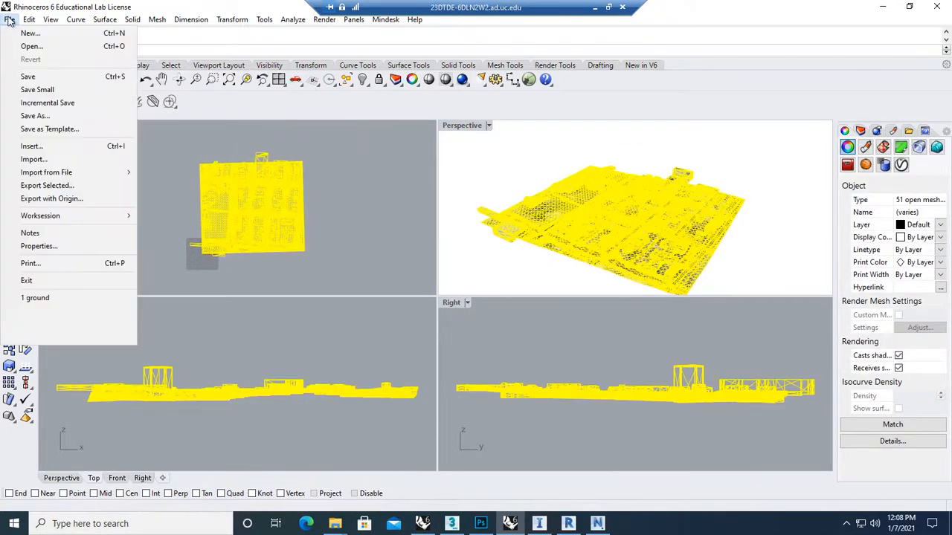
{"action": "left_click", "coordinate": [74, 191]}
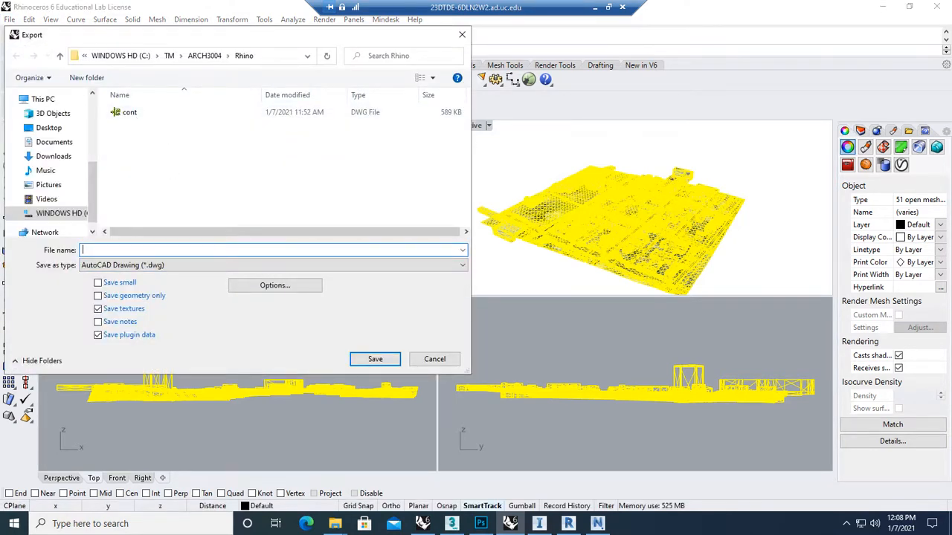
{"action": "type", "text": "site"}
{"action": "key", "text": "Return"}
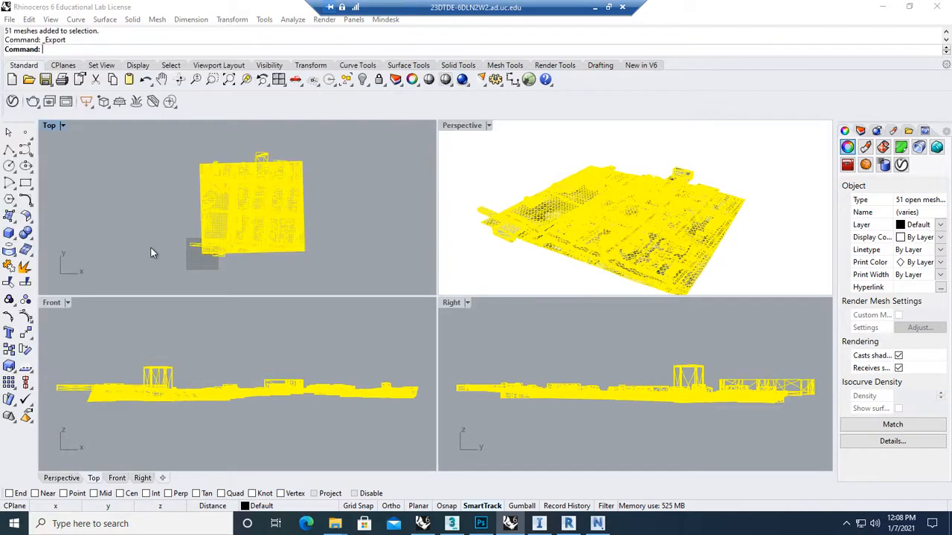
{"action": "left_click", "coordinate": [440, 294]}
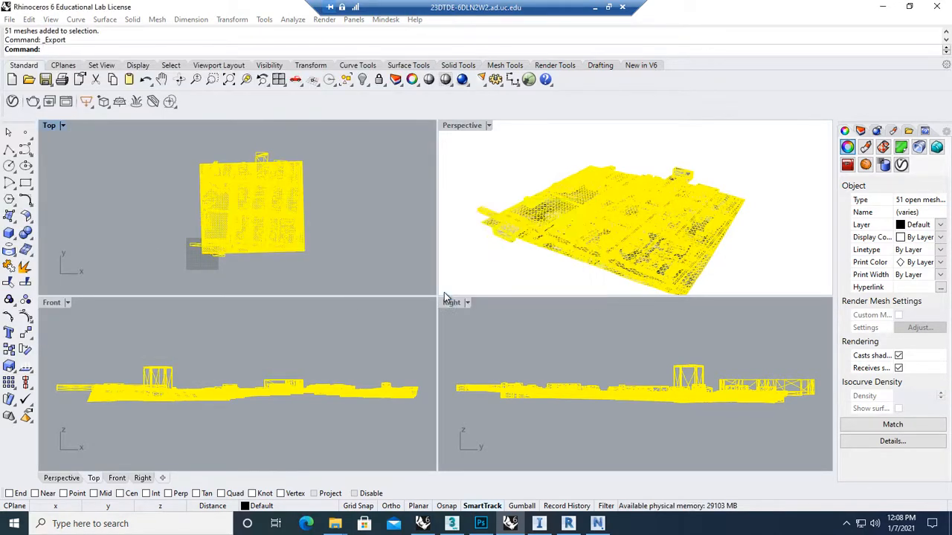
{"action": "left_click", "coordinate": [556, 279]}
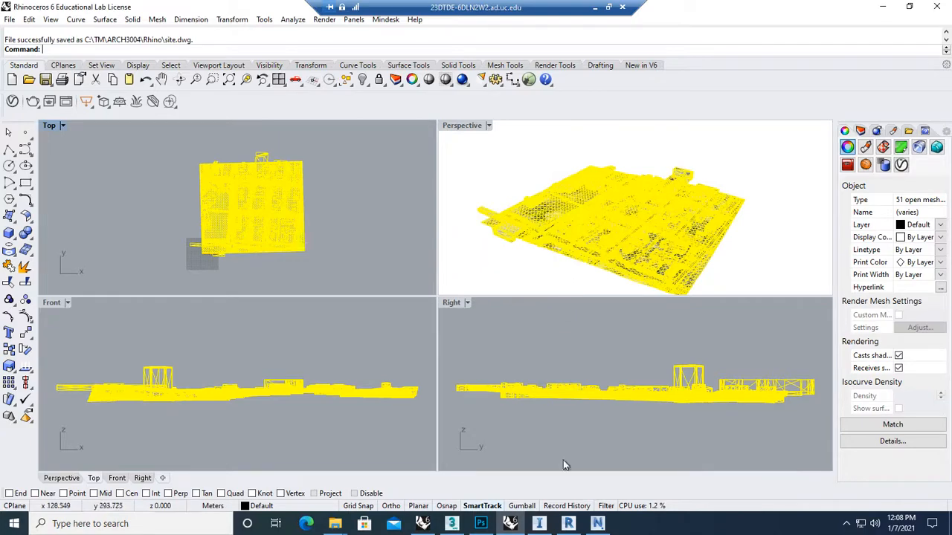
- Switch to Revit and import site.dwg from the Rhino folder with Auto - Origin to Internal Origin positioning
{"action": "left_click", "coordinate": [540, 525]}
{"action": "left_click", "coordinate": [565, 525]}
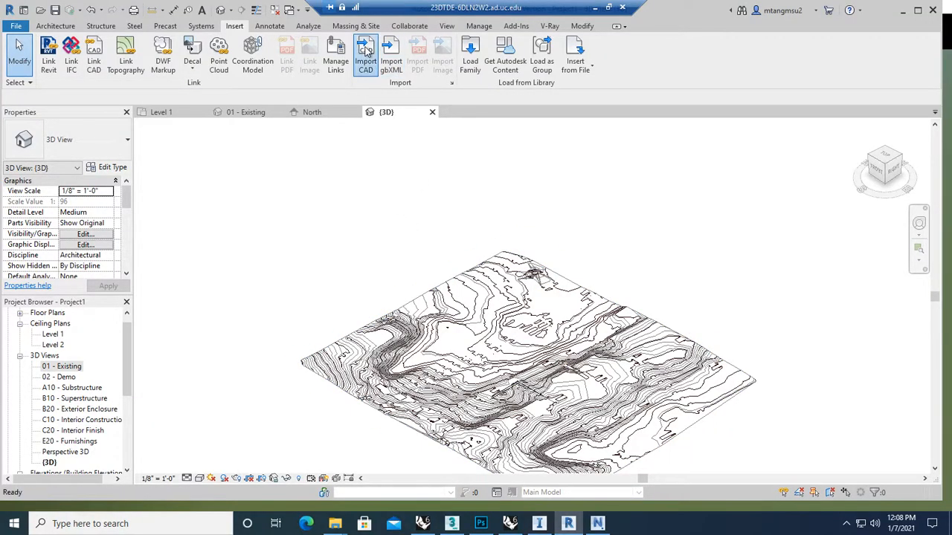
{"action": "left_click", "coordinate": [366, 59]}
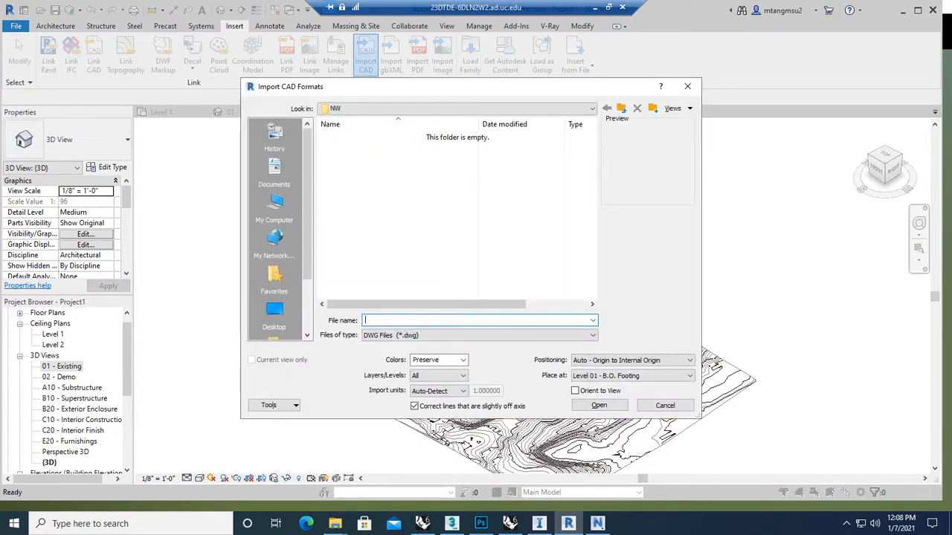
{"action": "left_click", "coordinate": [621, 109]}
{"action": "double_click", "coordinate": [341, 182]}
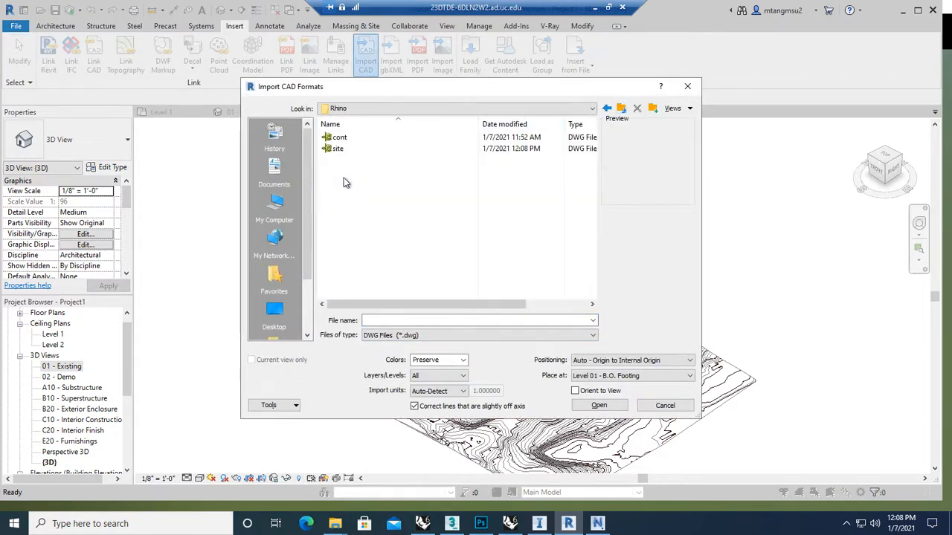
{"action": "left_click", "coordinate": [349, 151]}
{"action": "left_click", "coordinate": [599, 405]}
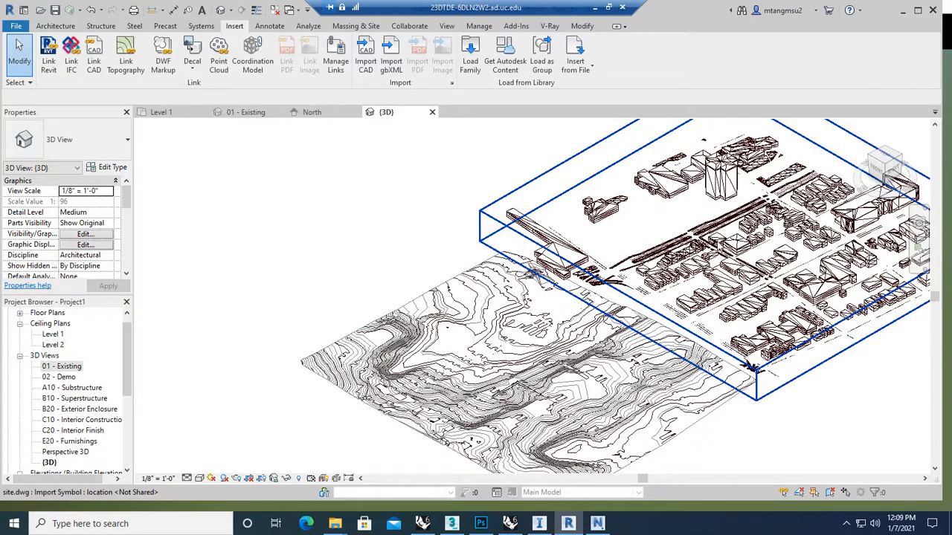
- Check the imported site.dwg beside the topography and set the 3D view's visual style to Hidden Line
{"action": "left_click", "coordinate": [534, 274]}
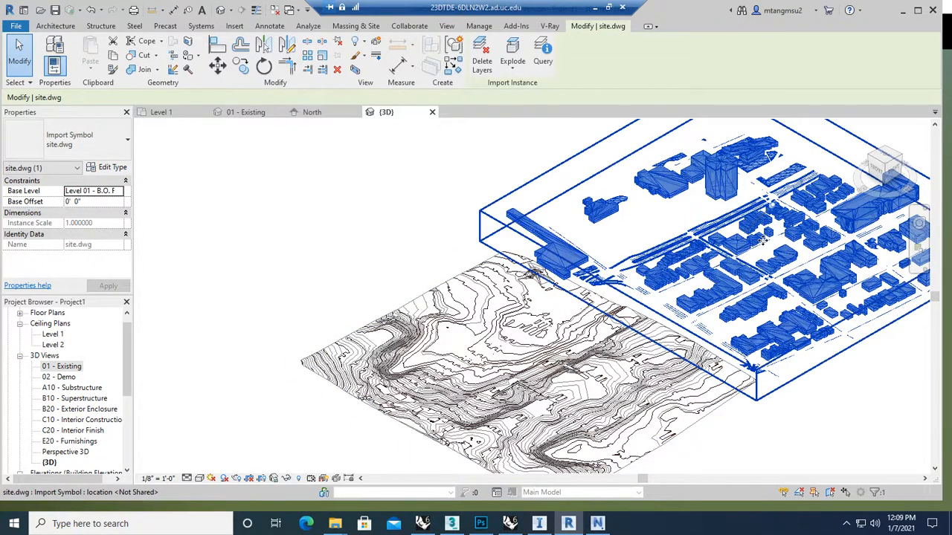
{"action": "scroll", "coordinate": [763, 240], "scroll_direction": "up", "scroll_amount": 2}
{"action": "left_click", "coordinate": [242, 281]}
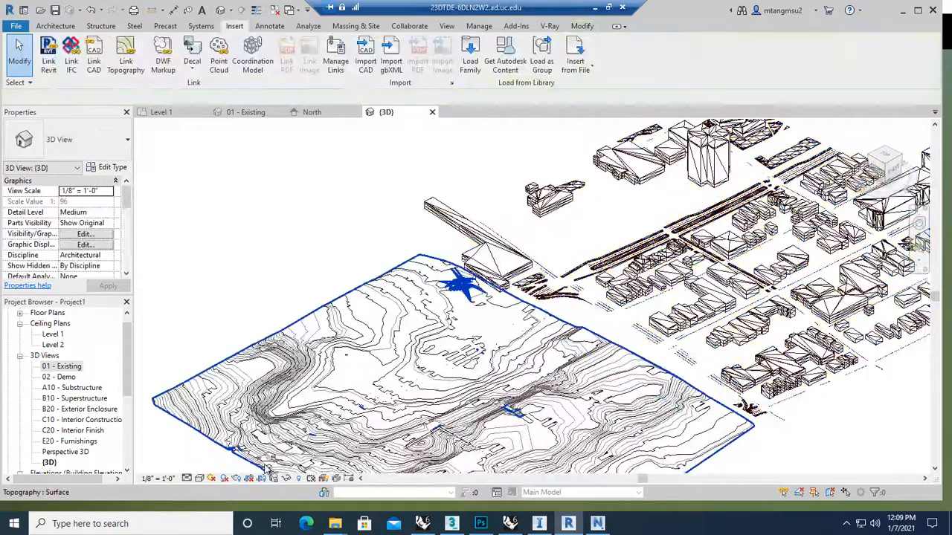
{"action": "left_click", "coordinate": [199, 478]}
{"action": "left_click", "coordinate": [219, 429]}
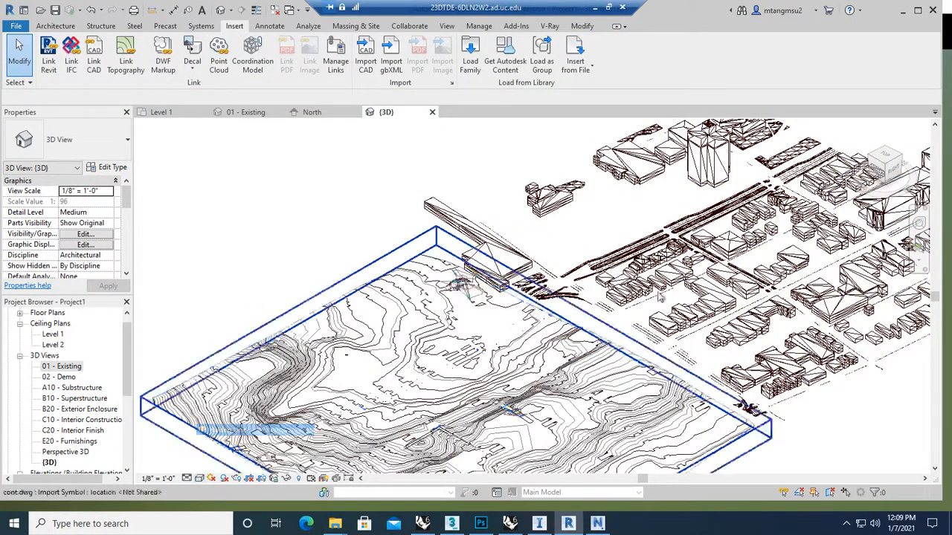
- Preview the imported buildings in the Shaded visual style and return the 3D view to Hidden Line
{"action": "scroll", "coordinate": [660, 296], "scroll_direction": "up", "scroll_amount": 3}
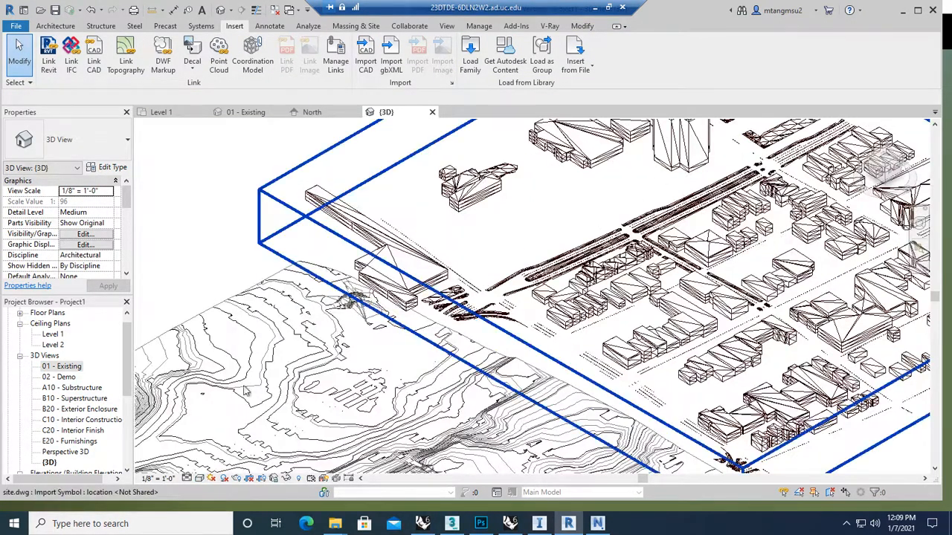
{"action": "left_click", "coordinate": [201, 478]}
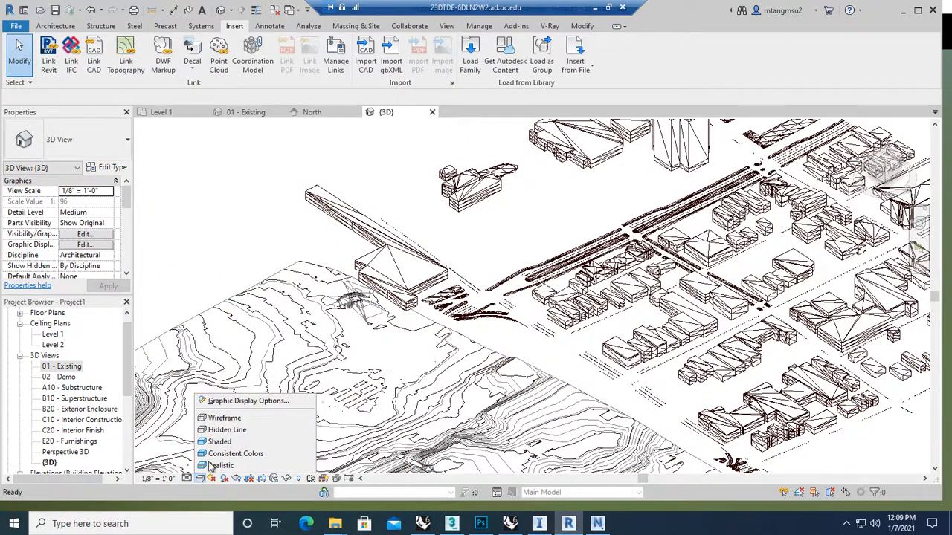
{"action": "left_click", "coordinate": [235, 443]}
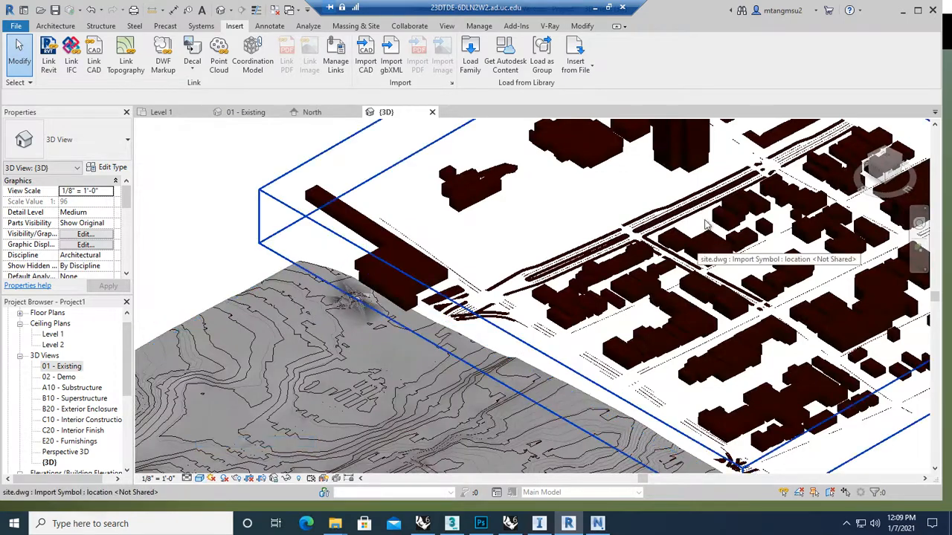
{"action": "left_click", "coordinate": [199, 478]}
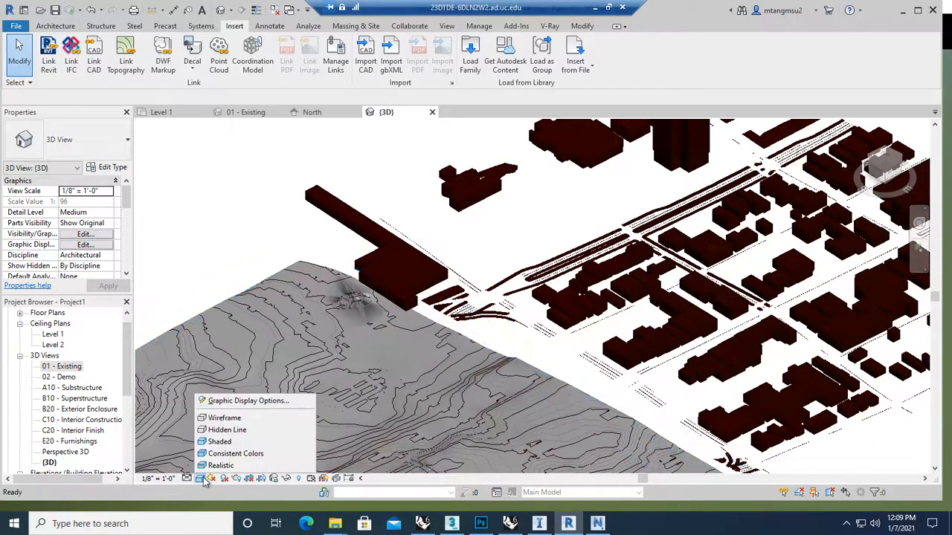
{"action": "left_click", "coordinate": [251, 430]}
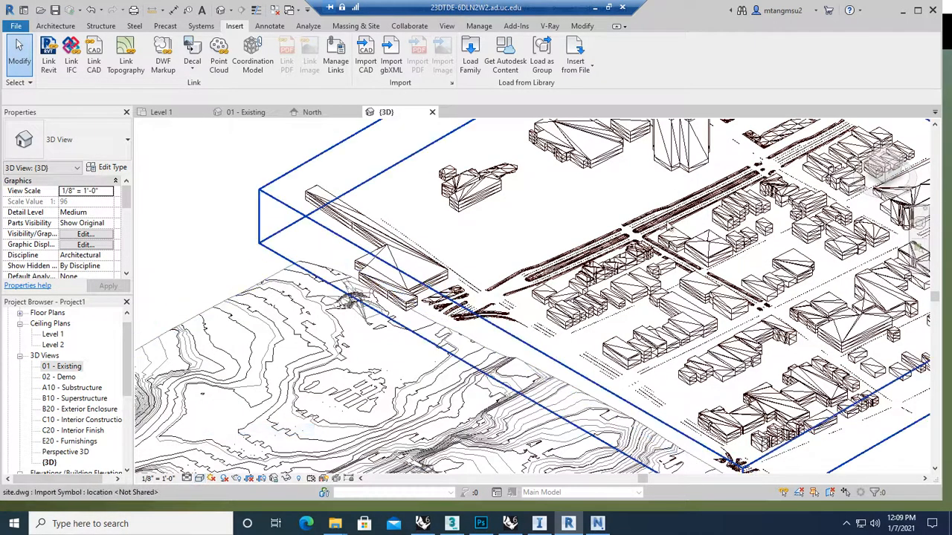
- Try to move the imported site.dwg onto the topography
{"action": "scroll", "coordinate": [485, 327], "scroll_direction": "down", "scroll_amount": 5}
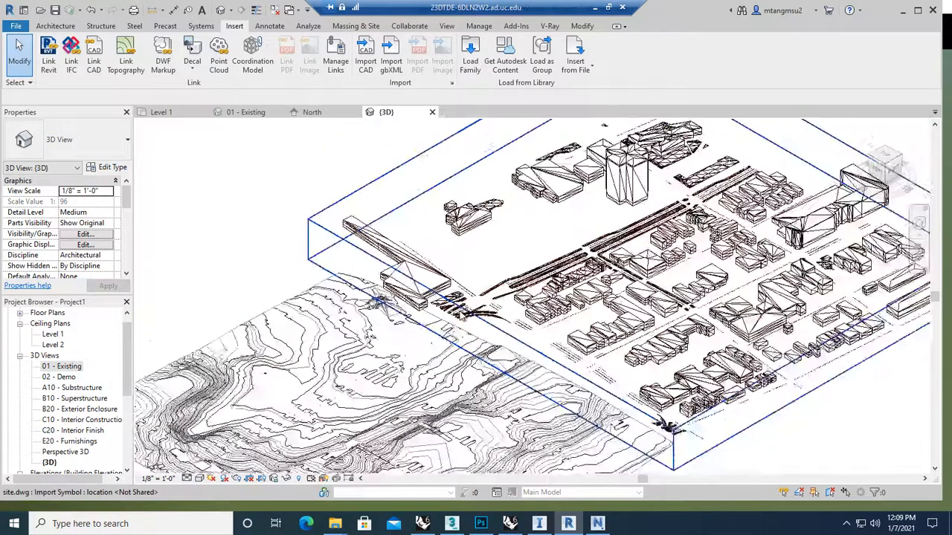
{"action": "left_click", "coordinate": [769, 215]}
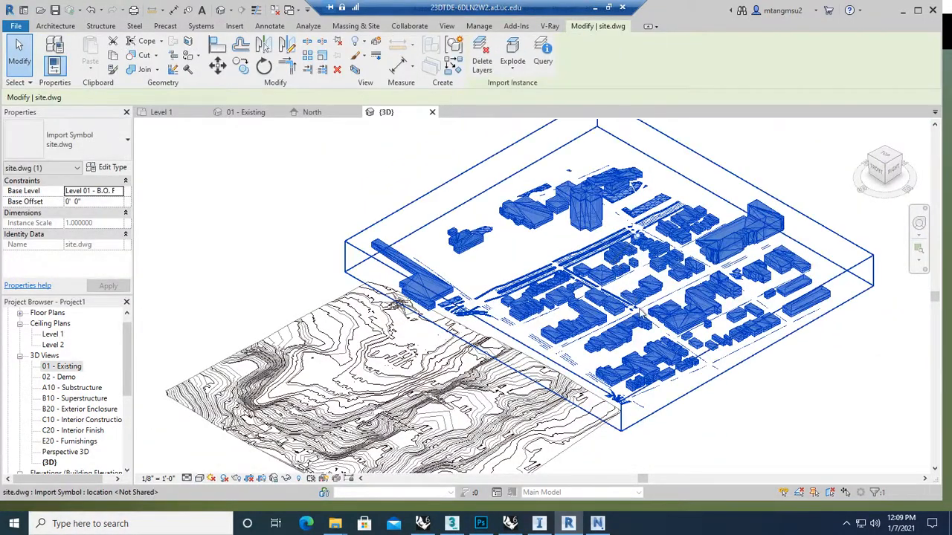
{"action": "left_click", "coordinate": [216, 67]}
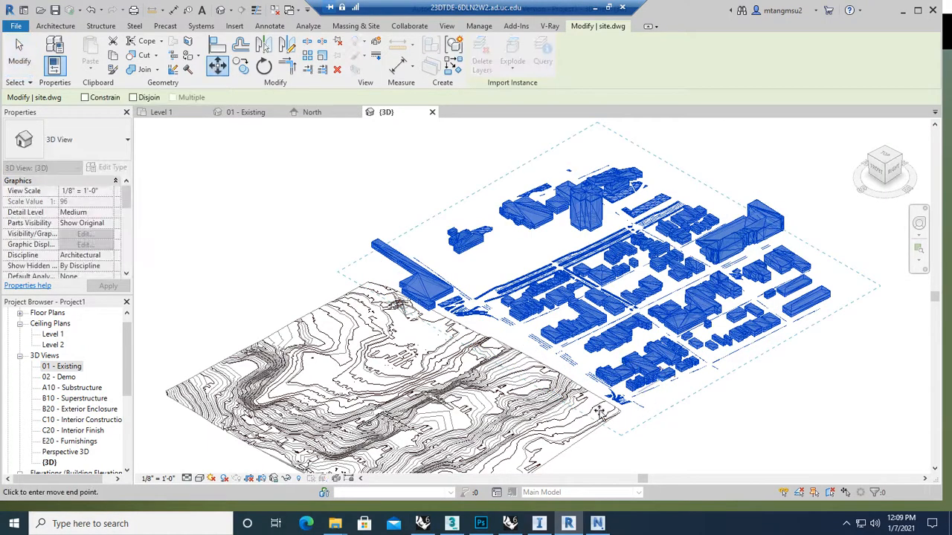
{"action": "left_click", "coordinate": [346, 398]}
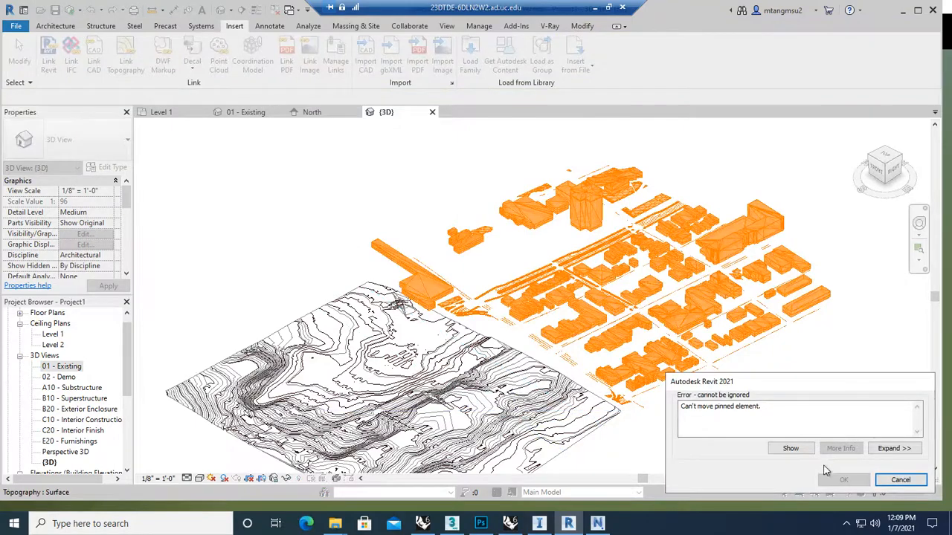
{"action": "left_click", "coordinate": [899, 480]}
- Select the imported site.dwg and unpin it
{"action": "left_click", "coordinate": [619, 228]}
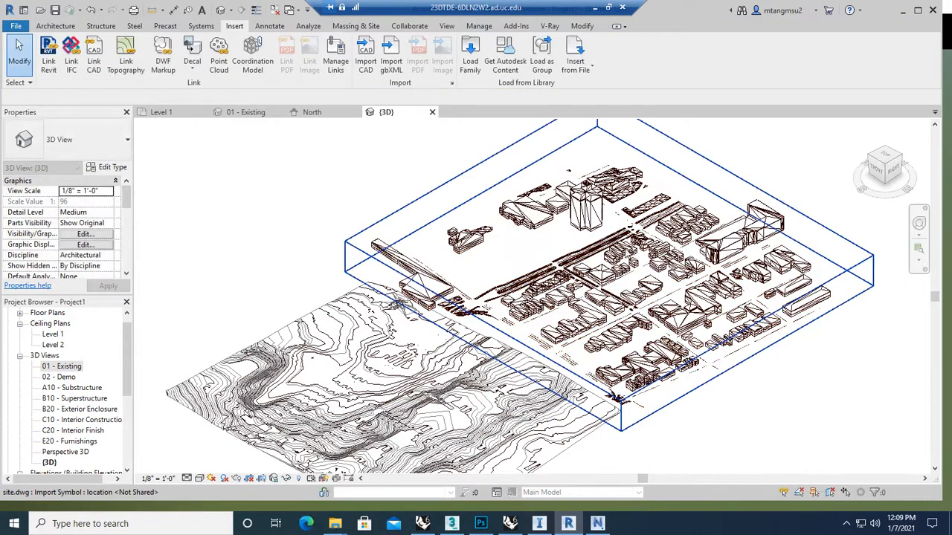
{"action": "scroll", "coordinate": [625, 226], "scroll_direction": "up", "scroll_amount": 3}
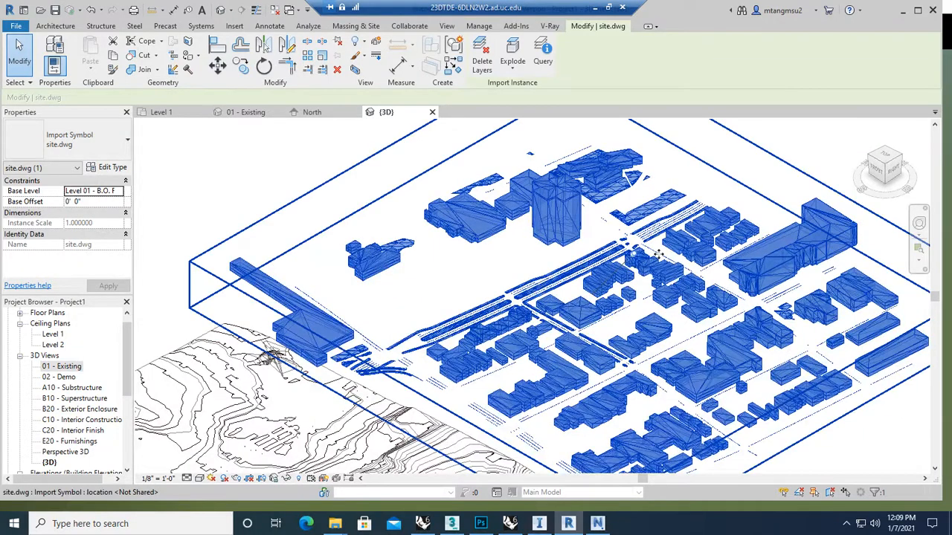
{"action": "scroll", "coordinate": [657, 254], "scroll_direction": "up", "scroll_amount": 2}
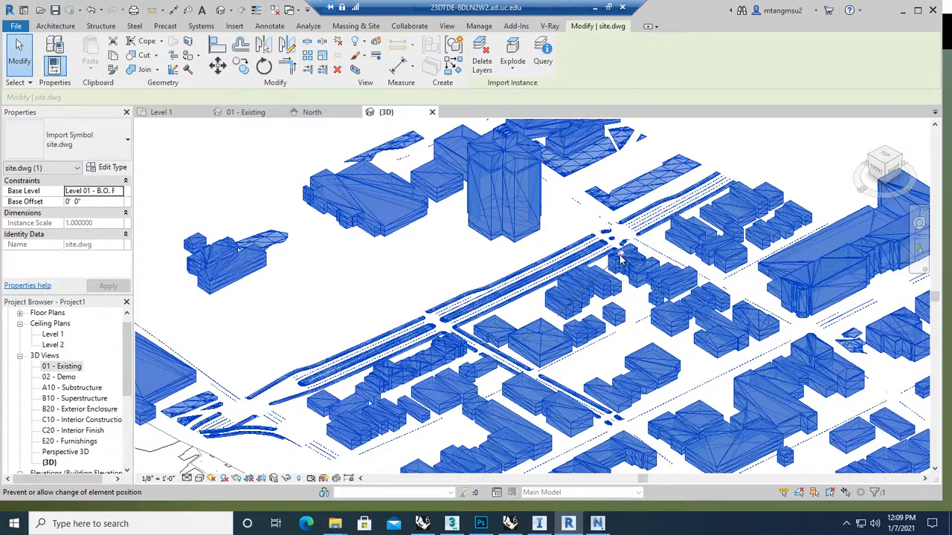
{"action": "scroll", "coordinate": [624, 262], "scroll_direction": "up", "scroll_amount": 2}
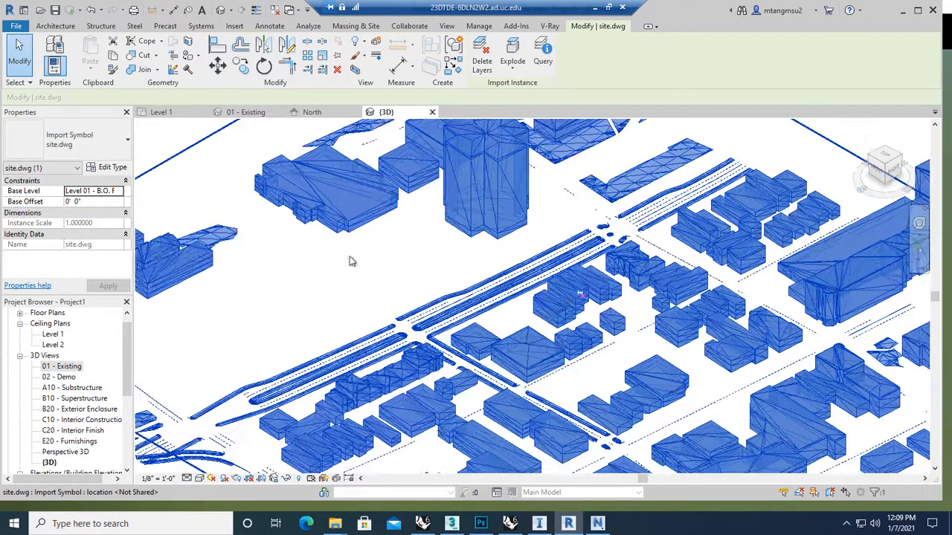
{"action": "left_click", "coordinate": [350, 262]}
- Move the site.dwg import onto the contour topography, matching their nearest corners, and deselect it
{"action": "scroll", "coordinate": [344, 293], "scroll_direction": "down", "scroll_amount": 10}
{"action": "left_click", "coordinate": [359, 333]}
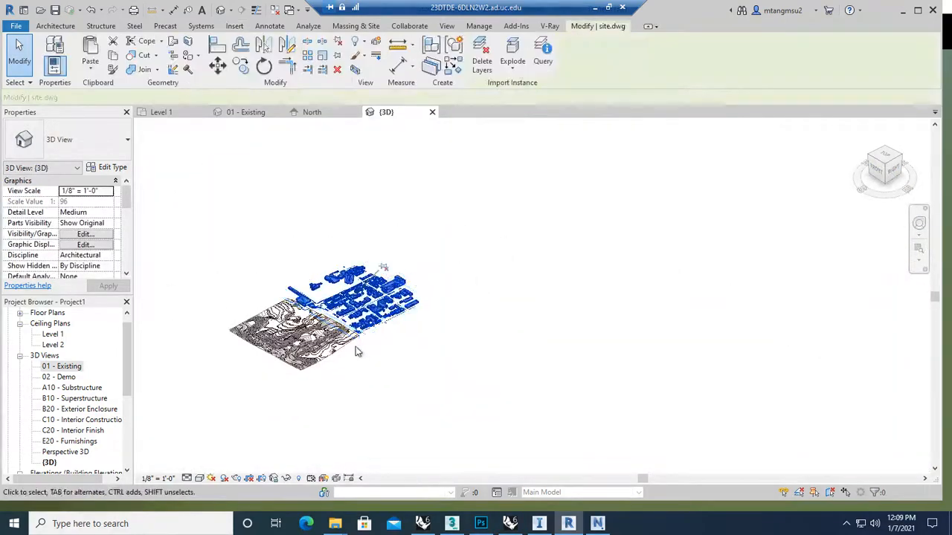
{"action": "left_click_drag", "start_coordinate": [359, 331], "coordinate": [304, 370]}
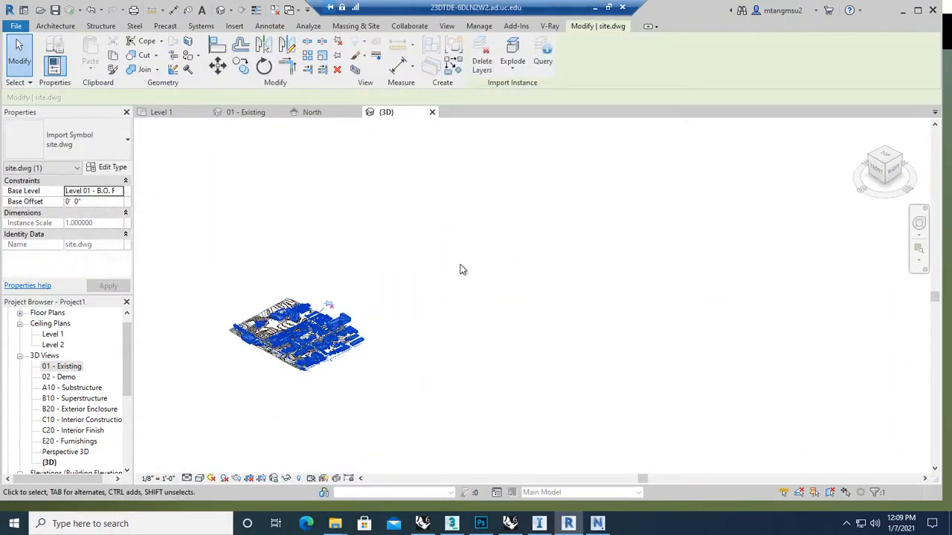
{"action": "left_click", "coordinate": [463, 269]}
{"action": "scroll", "coordinate": [300, 346], "scroll_direction": "up", "scroll_amount": 6}
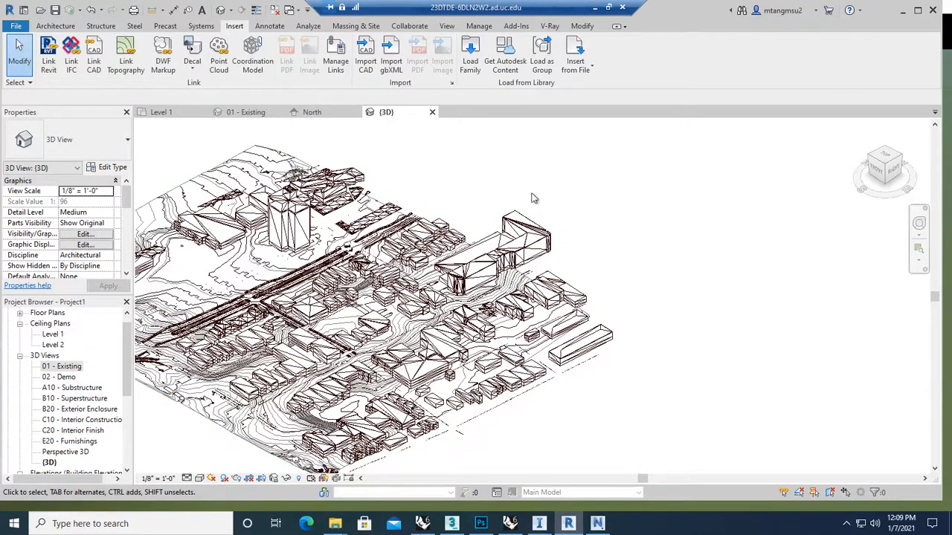
- Review the Site Diagram or rendering workflow in MindManager and switch back to Rhino
{"action": "left_click", "coordinate": [599, 9]}
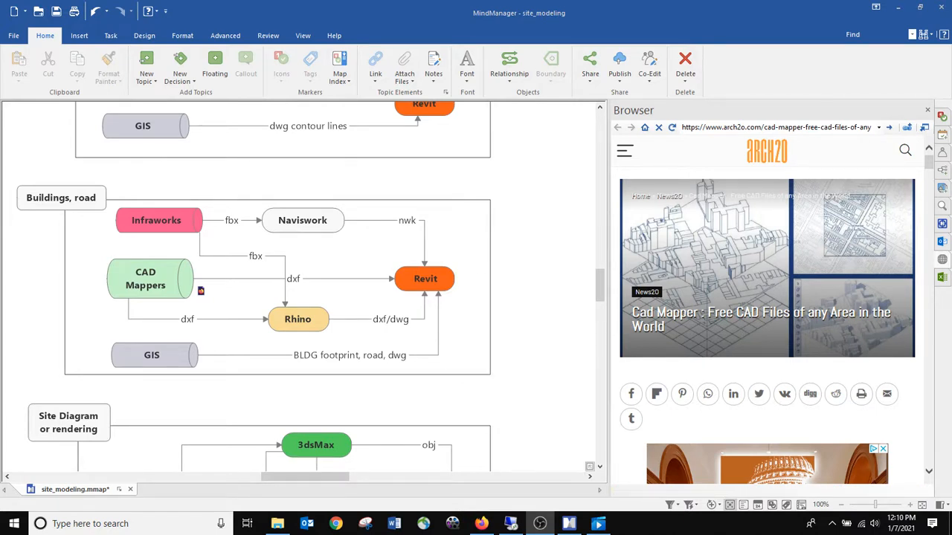
{"action": "left_click_drag", "start_coordinate": [526, 372], "coordinate": [557, 207]}
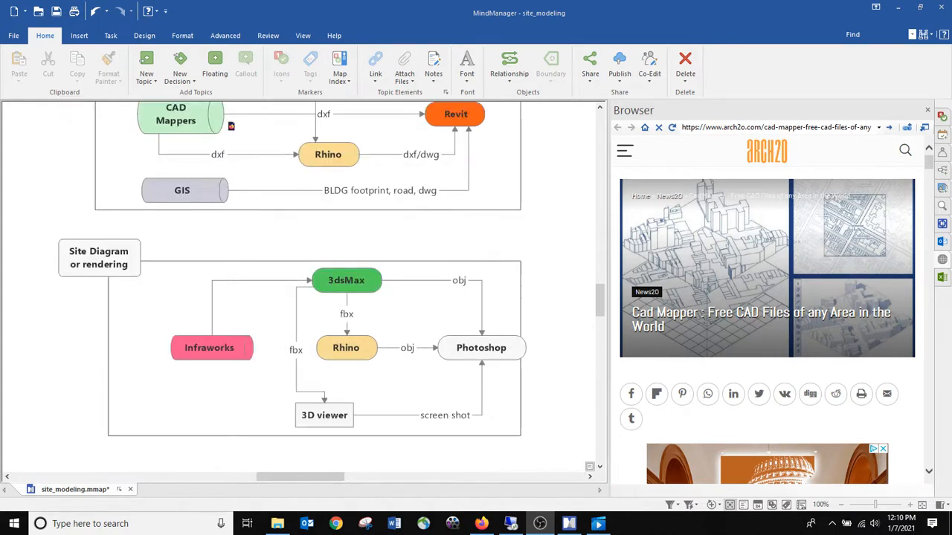
{"action": "right_click", "coordinate": [437, 231]}
{"action": "left_click", "coordinate": [356, 236]}
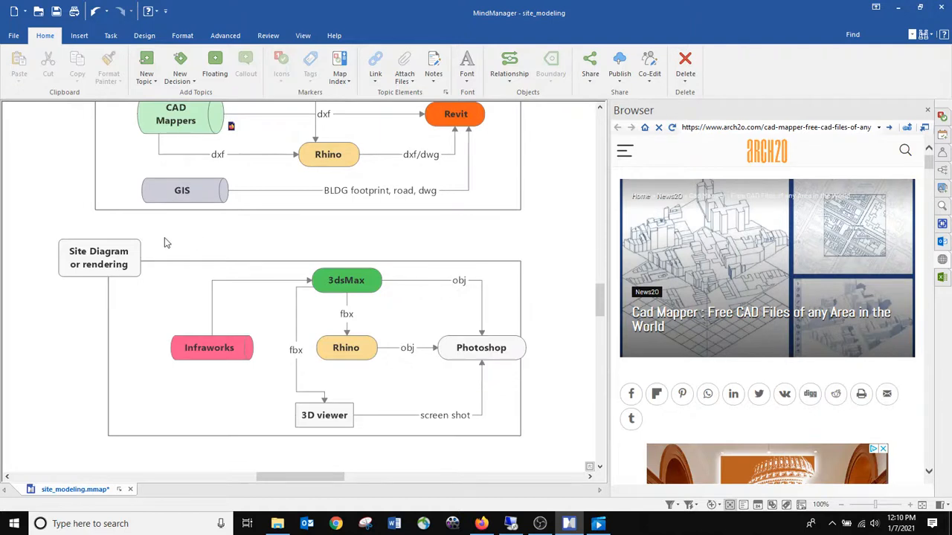
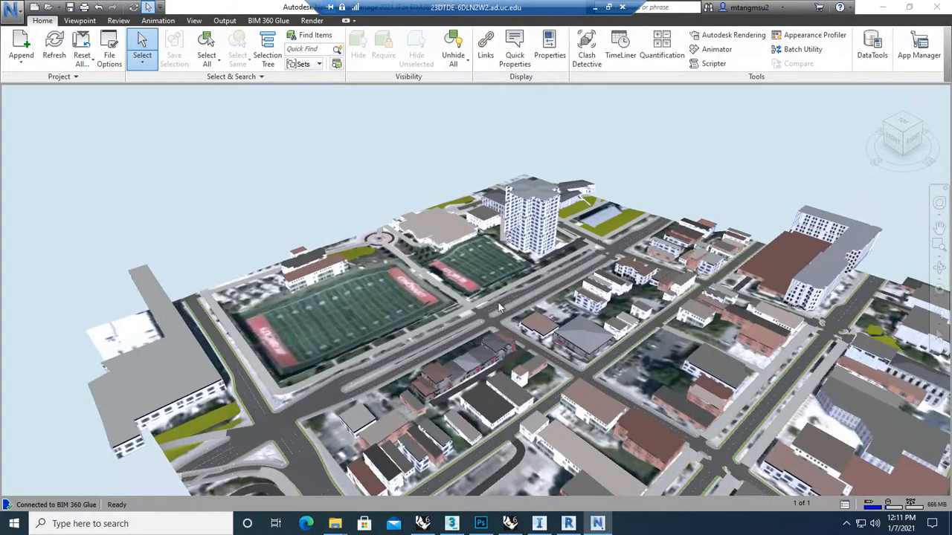
{"action": "left_click", "coordinate": [510, 523]}
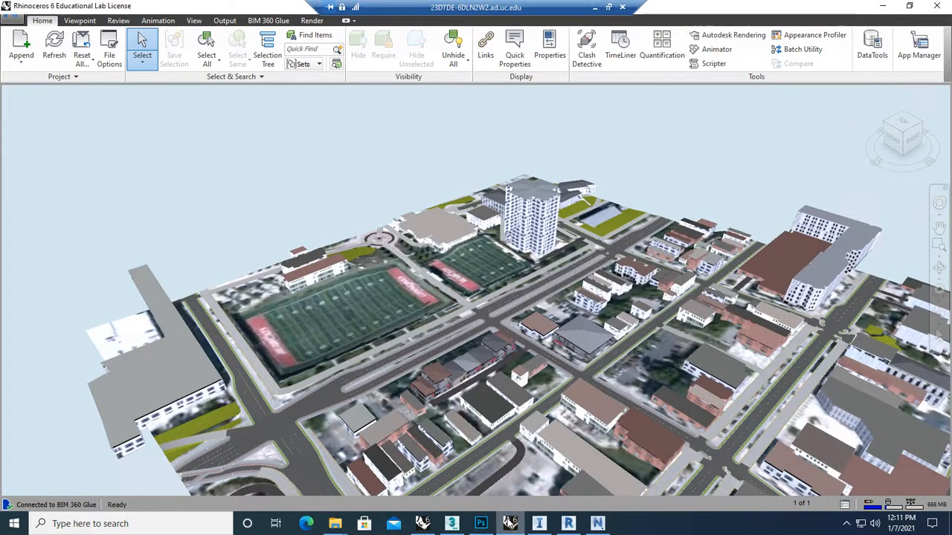
- Examine the sports fields and surrounding buildings up close in Rhino's Perspective view, and check the Desktop folder in File Explorer
{"action": "left_click", "coordinate": [491, 165]}
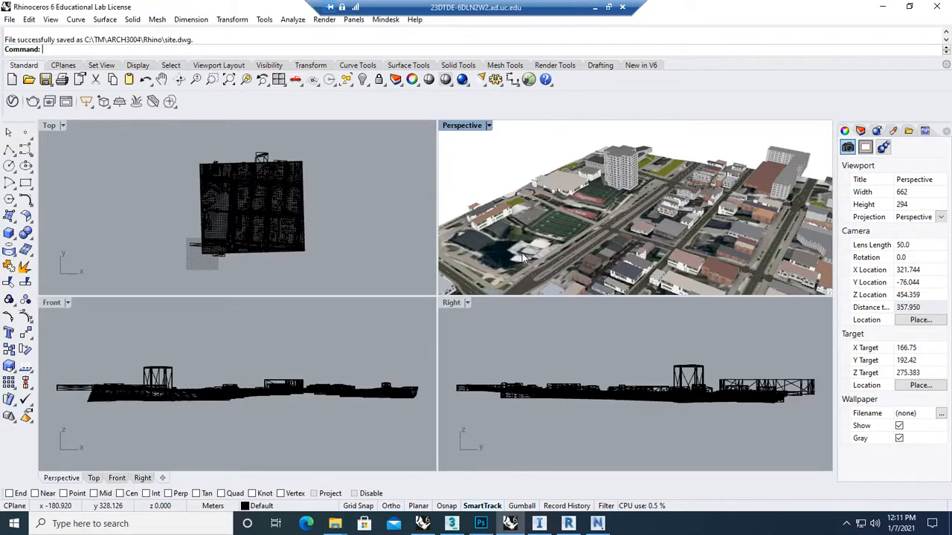
{"action": "scroll", "coordinate": [522, 253], "scroll_direction": "up", "scroll_amount": 4}
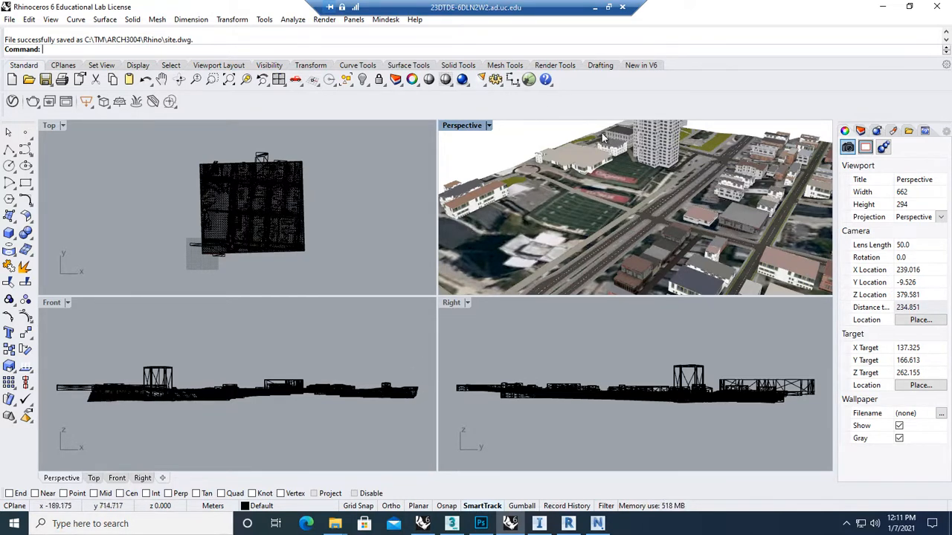
{"action": "mouse_move", "coordinate": [334, 523]}
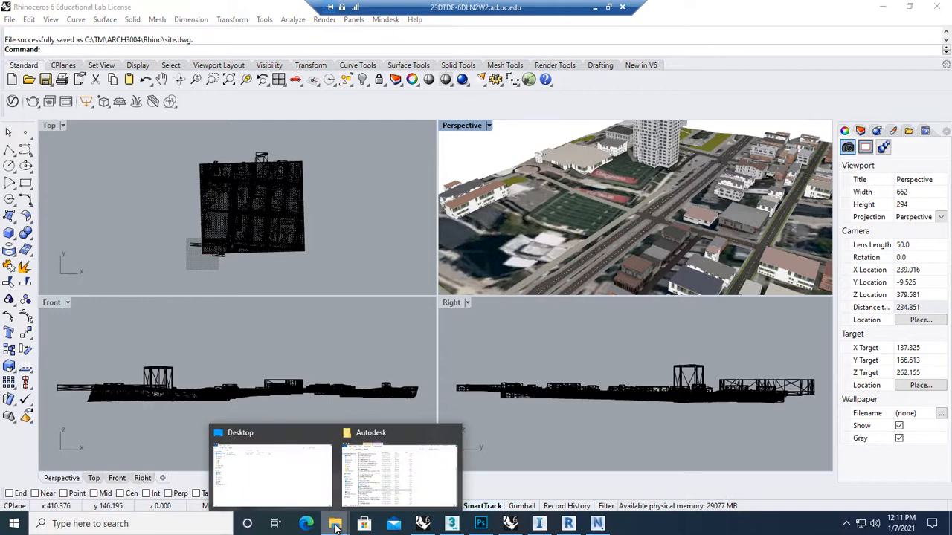
{"action": "left_click", "coordinate": [273, 481]}
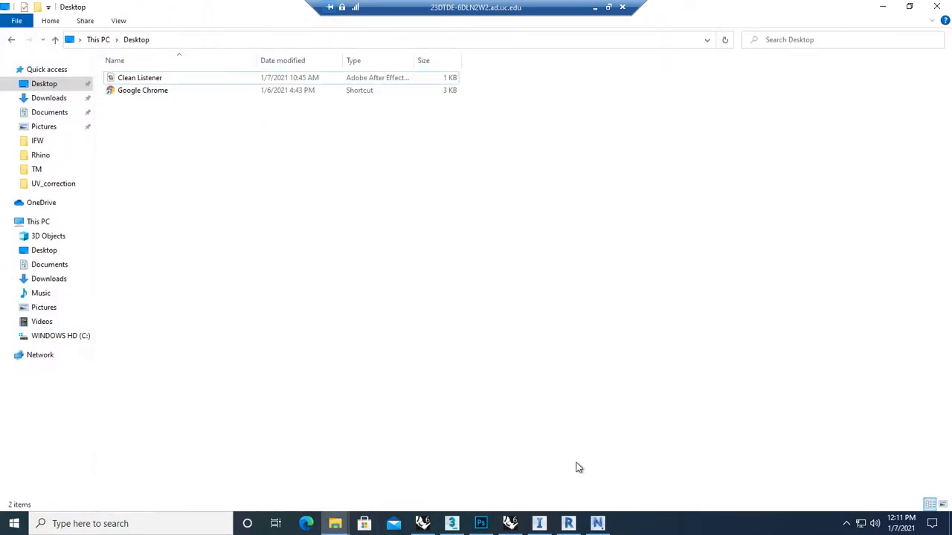
- Switch to 3ds Max, save the changes to the site.max scene and start a new empty scene
{"action": "left_click", "coordinate": [453, 523]}
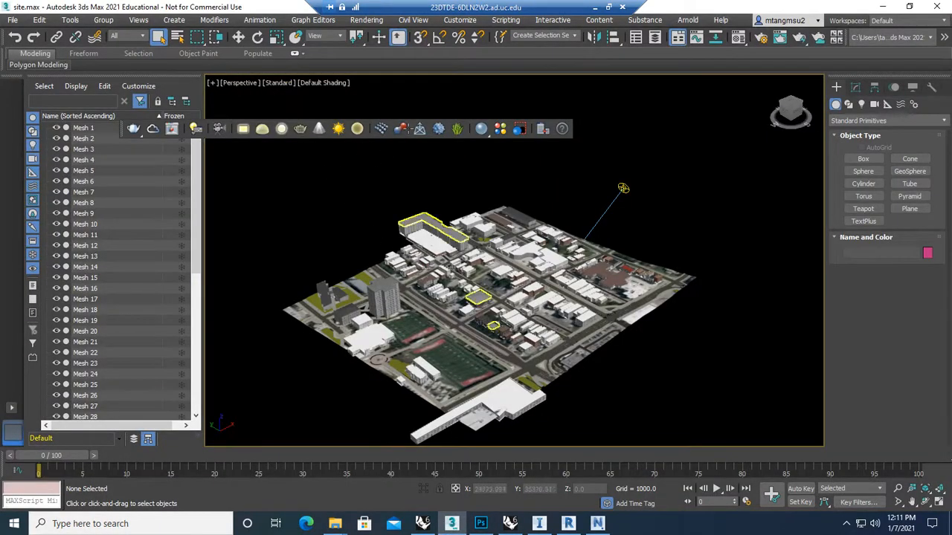
{"action": "left_click", "coordinate": [465, 363]}
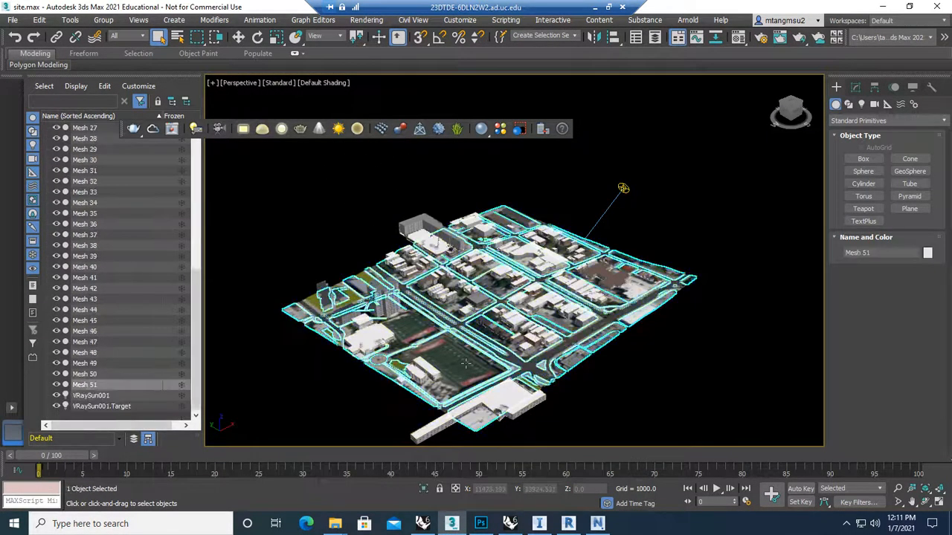
{"action": "left_click", "coordinate": [327, 190]}
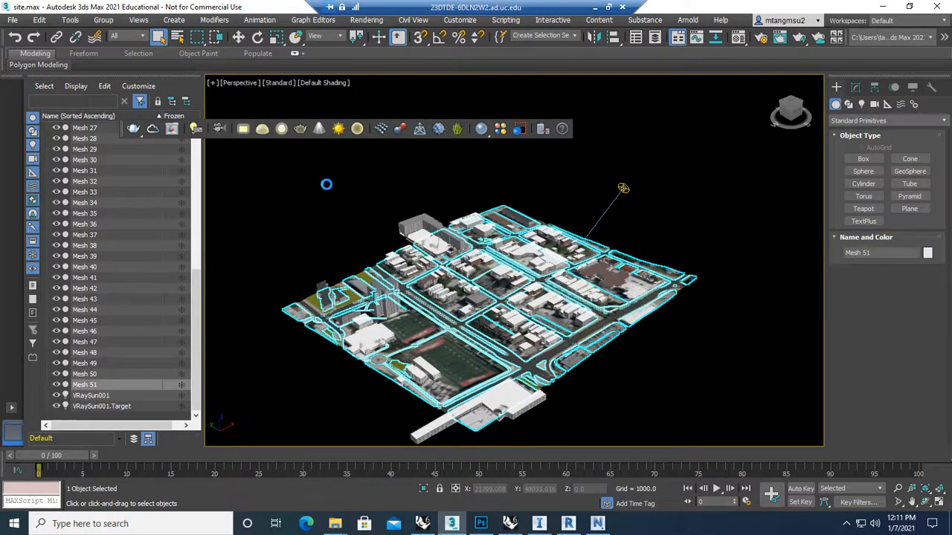
{"action": "left_click", "coordinate": [13, 20]}
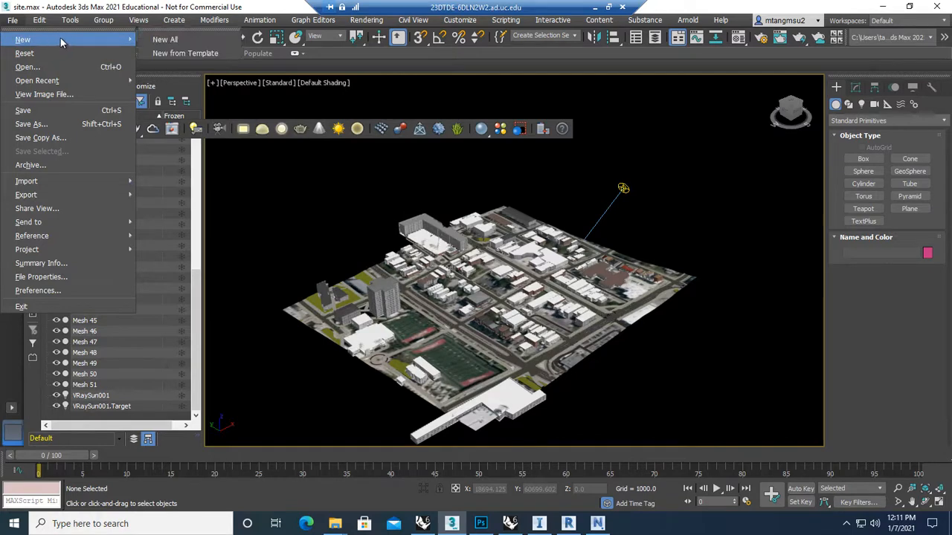
{"action": "left_click", "coordinate": [223, 36]}
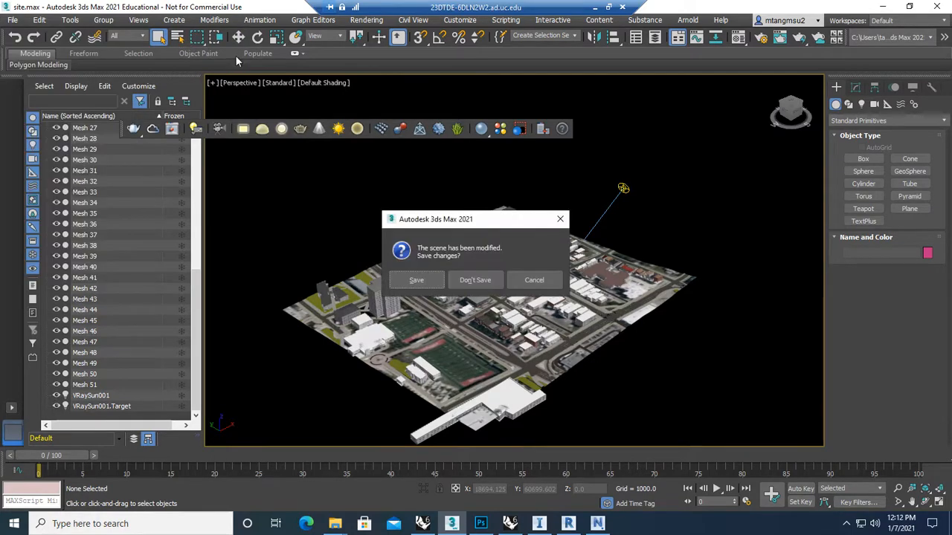
{"action": "left_click", "coordinate": [422, 282]}
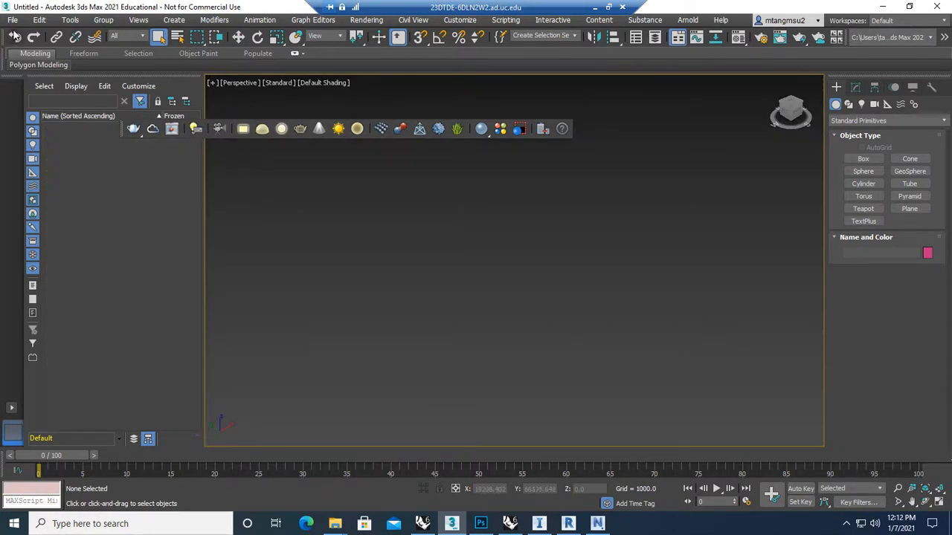
- Import IM_Export.fbx from C:\TM\ARCH3004\IFW into the empty scene with the current FBX import settings
{"action": "left_click", "coordinate": [12, 20]}
{"action": "mouse_move", "coordinate": [43, 181]}
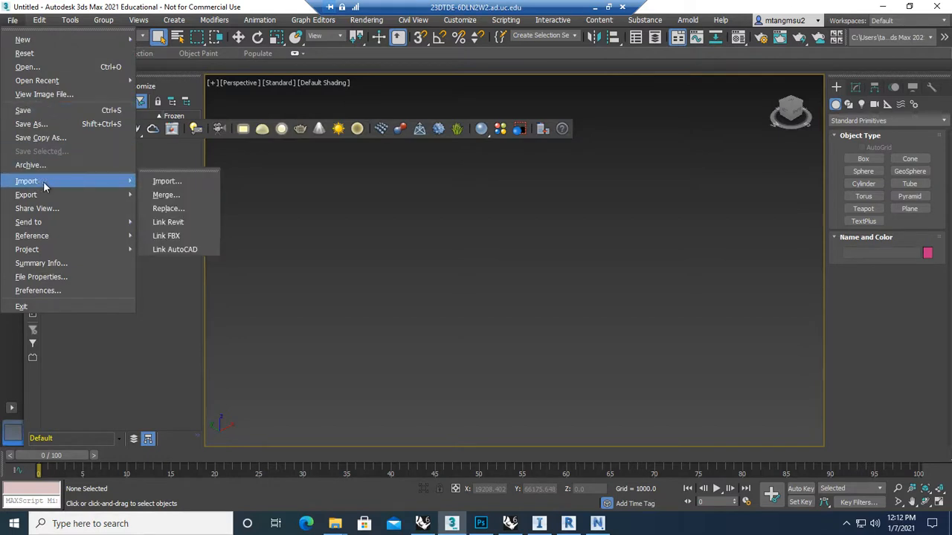
{"action": "left_click", "coordinate": [167, 182]}
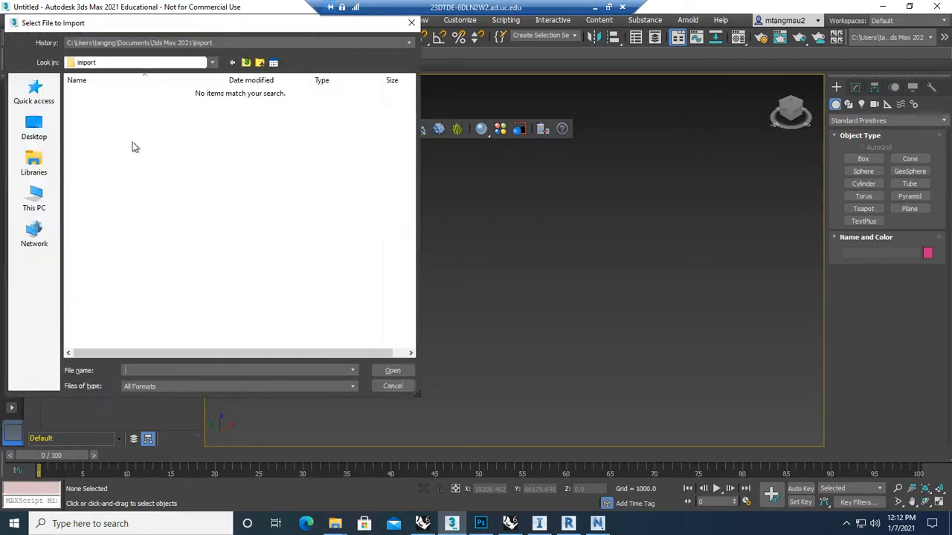
{"action": "left_click", "coordinate": [136, 66]}
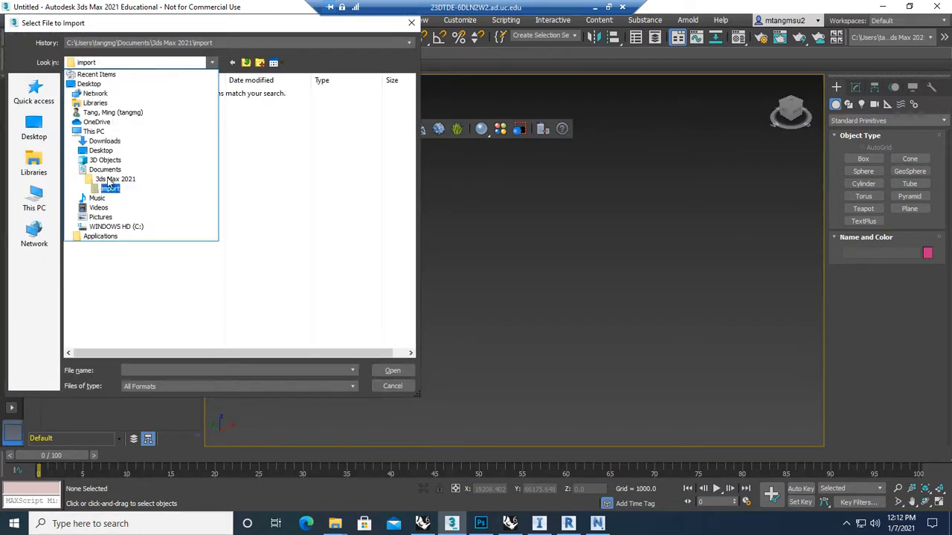
{"action": "left_click", "coordinate": [116, 226]}
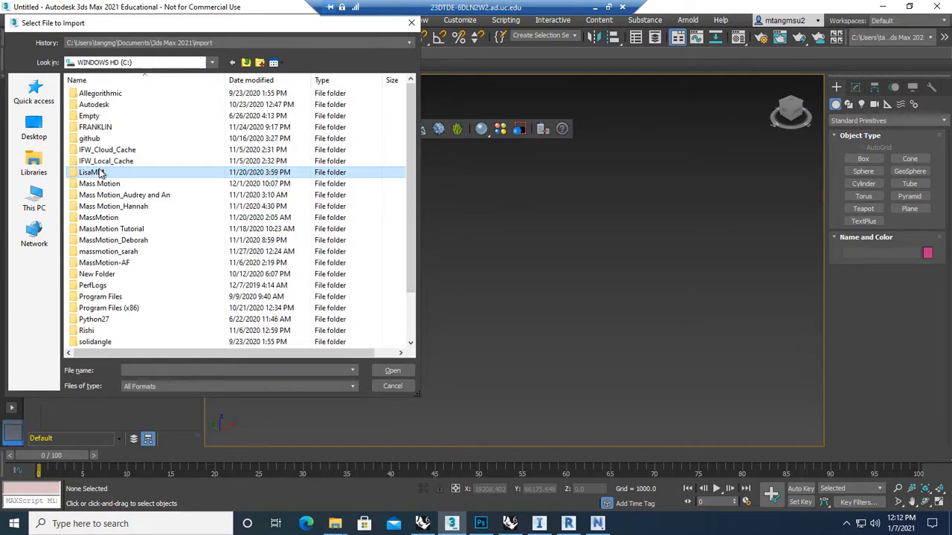
{"action": "key", "text": "t"}
{"action": "key", "text": "Return"}
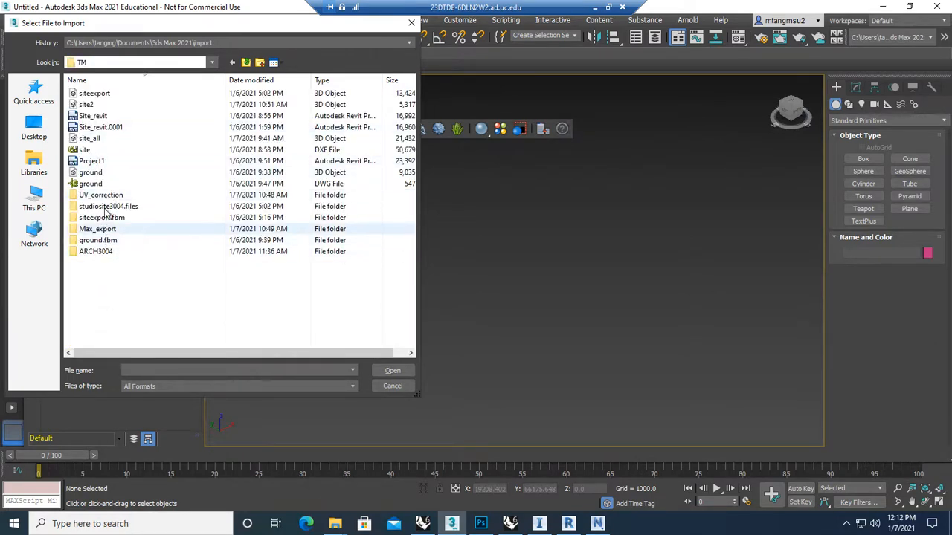
{"action": "double_click", "coordinate": [108, 252]}
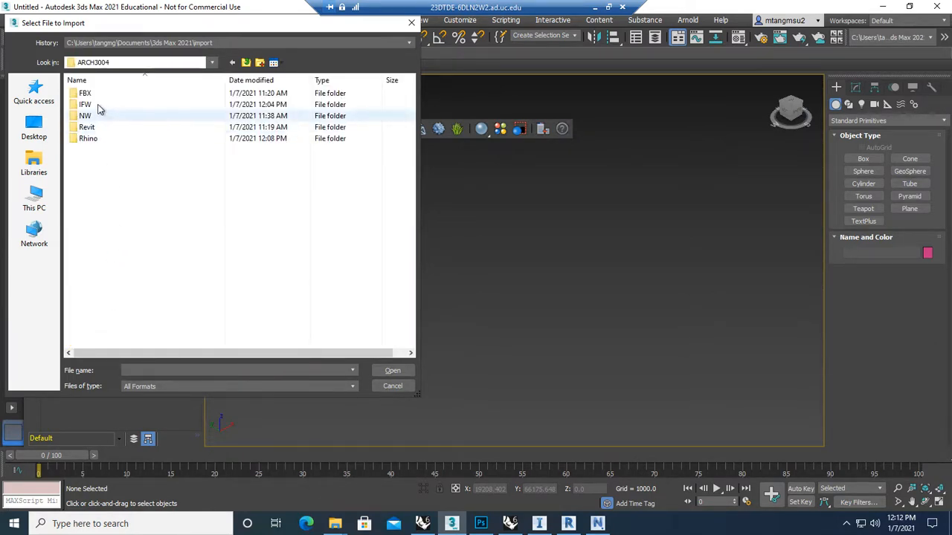
{"action": "double_click", "coordinate": [97, 106]}
{"action": "left_click", "coordinate": [104, 140]}
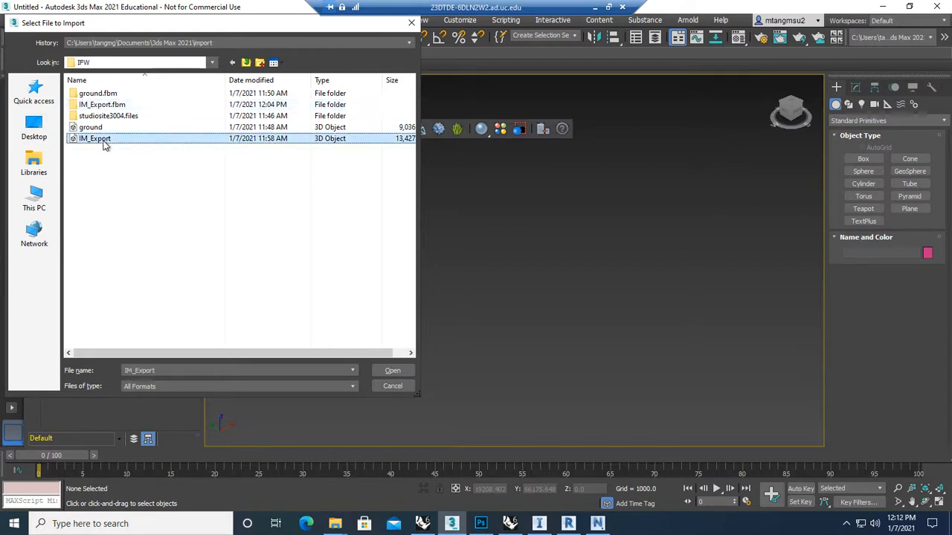
{"action": "double_click", "coordinate": [104, 140]}
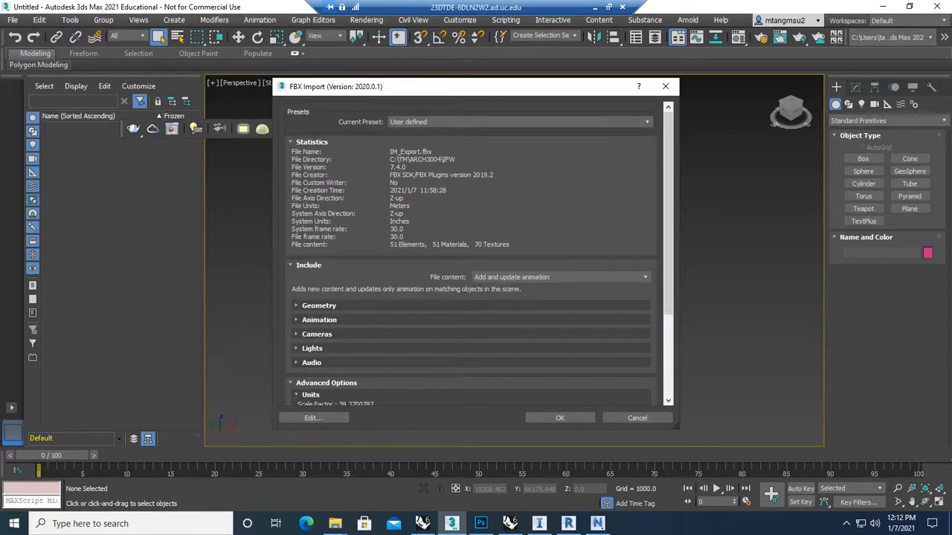
{"action": "left_click", "coordinate": [560, 418]}
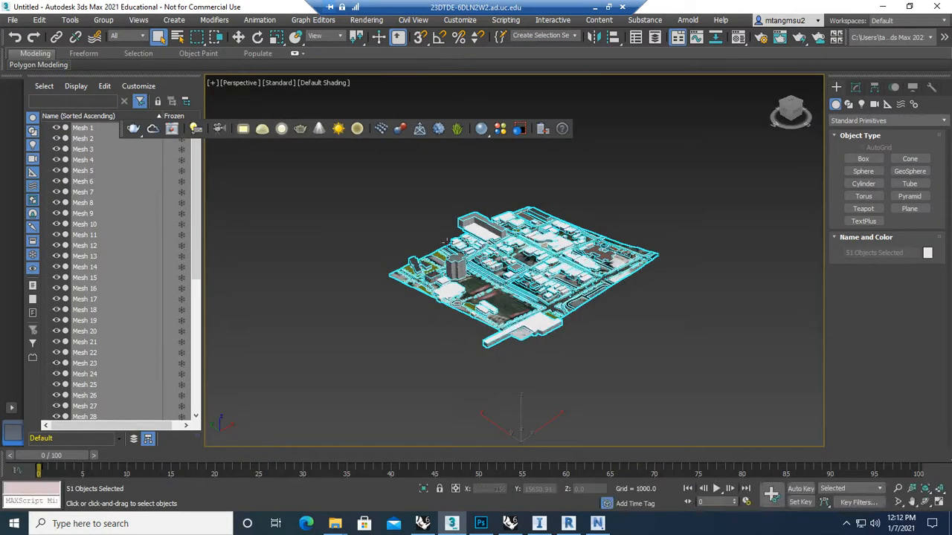
- Sample the ground mesh's material into the Material Editor and set its base color bitmap's V offset and V tiling to -1.0
{"action": "scroll", "coordinate": [446, 267], "scroll_direction": "up", "scroll_amount": 5}
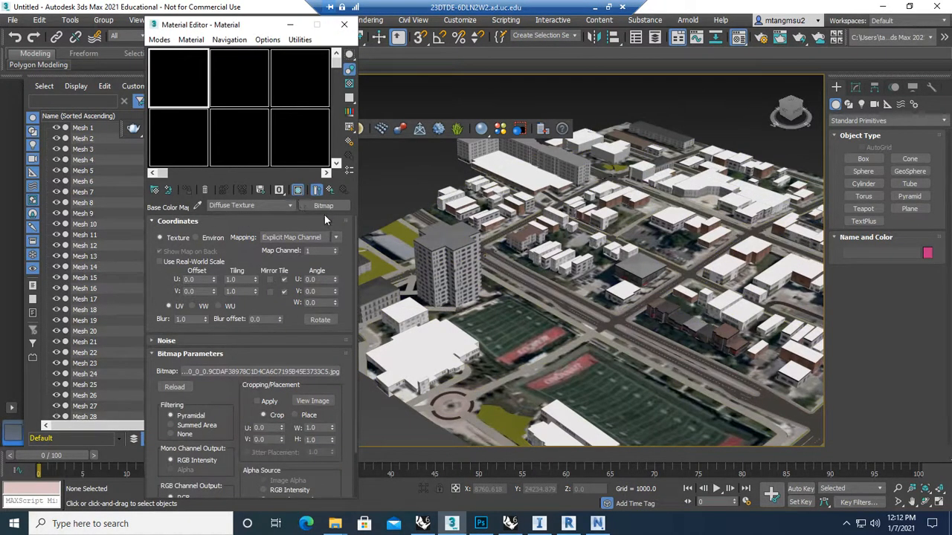
{"action": "left_click", "coordinate": [199, 207]}
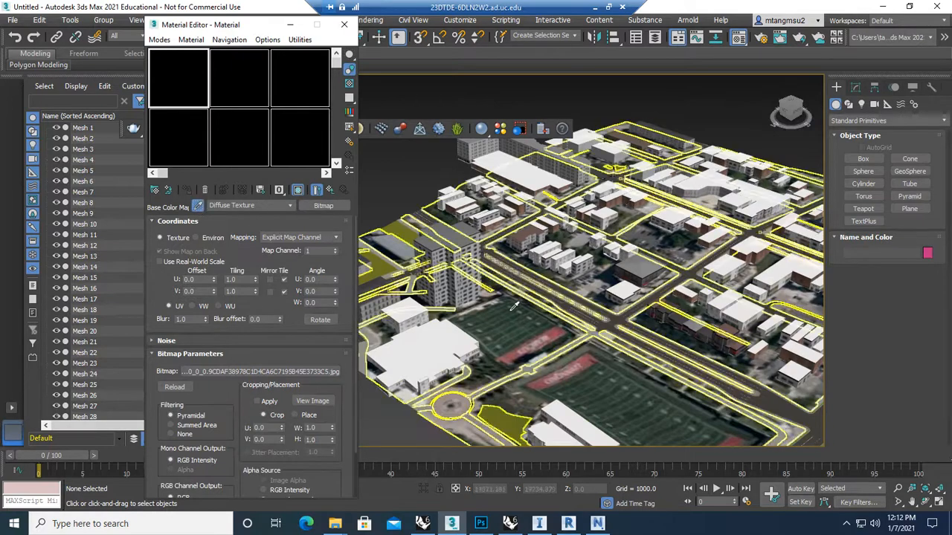
{"action": "left_click", "coordinate": [515, 306]}
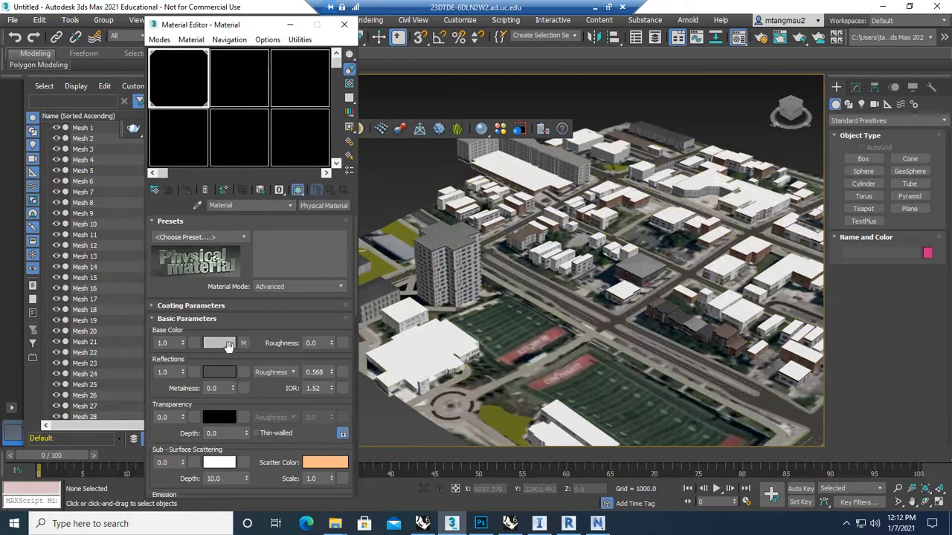
{"action": "left_click", "coordinate": [243, 342]}
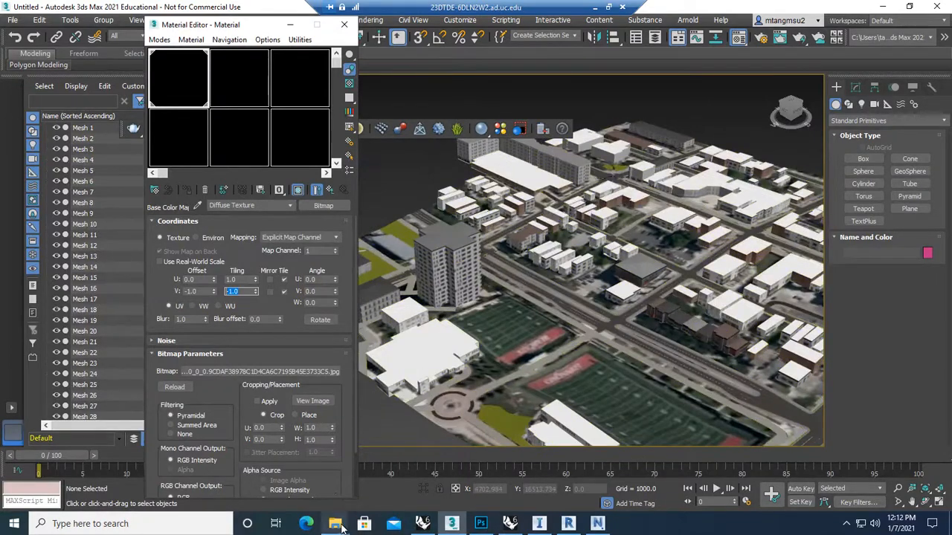
- Browse to C:\TM\ARCH3004\IFW in File Explorer and open the IM_Export FBX in 3D Viewer to examine its ground texture
{"action": "mouse_move", "coordinate": [342, 527]}
{"action": "left_click", "coordinate": [388, 471]}
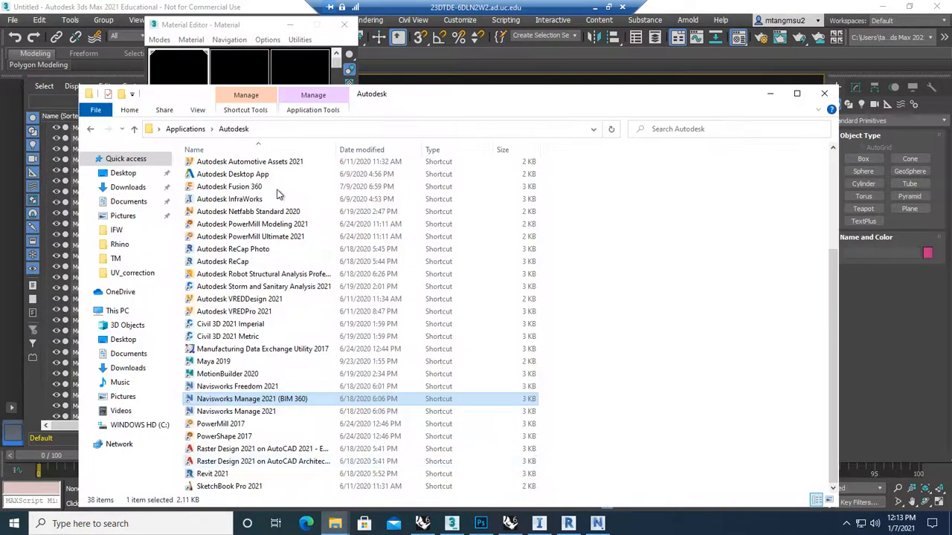
{"action": "mouse_move", "coordinate": [335, 524]}
{"action": "left_click", "coordinate": [266, 467]}
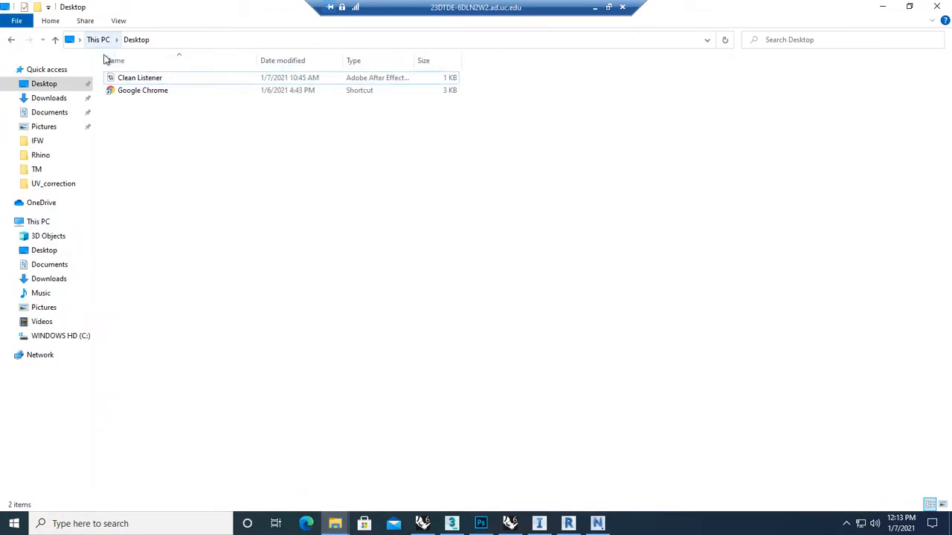
{"action": "left_click", "coordinate": [86, 337]}
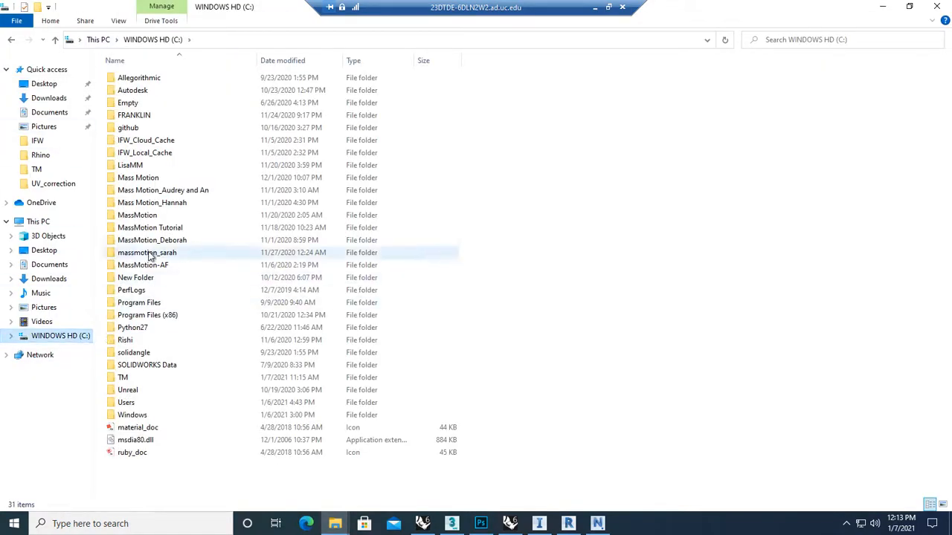
{"action": "double_click", "coordinate": [146, 376]}
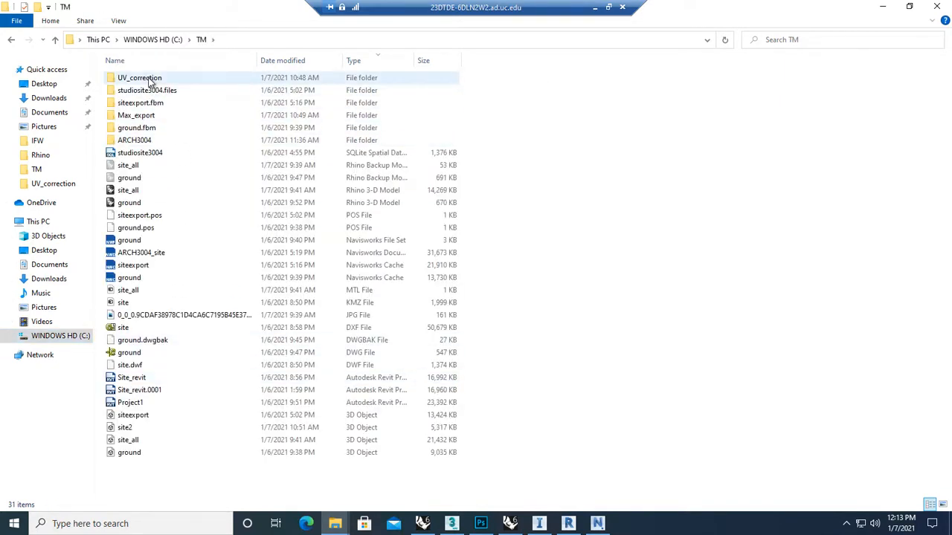
{"action": "left_click", "coordinate": [156, 141]}
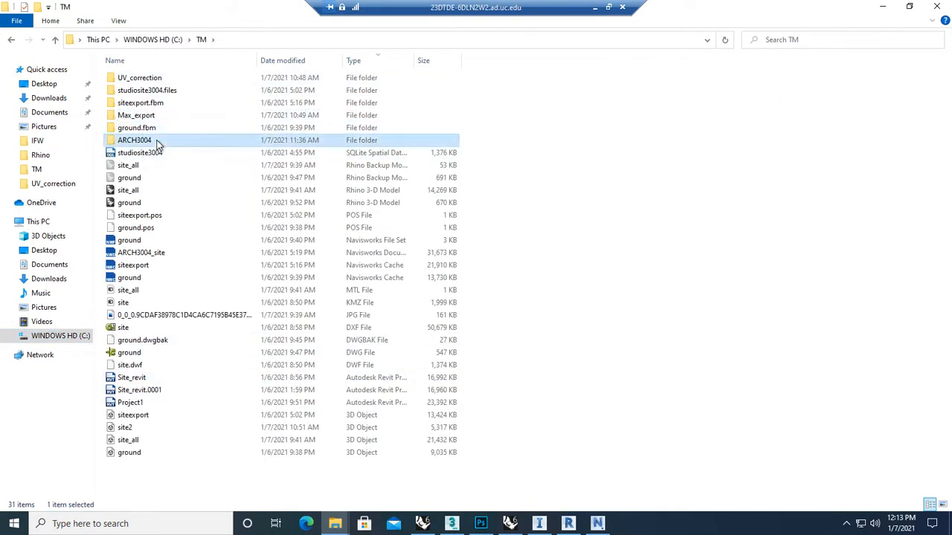
{"action": "double_click", "coordinate": [156, 141]}
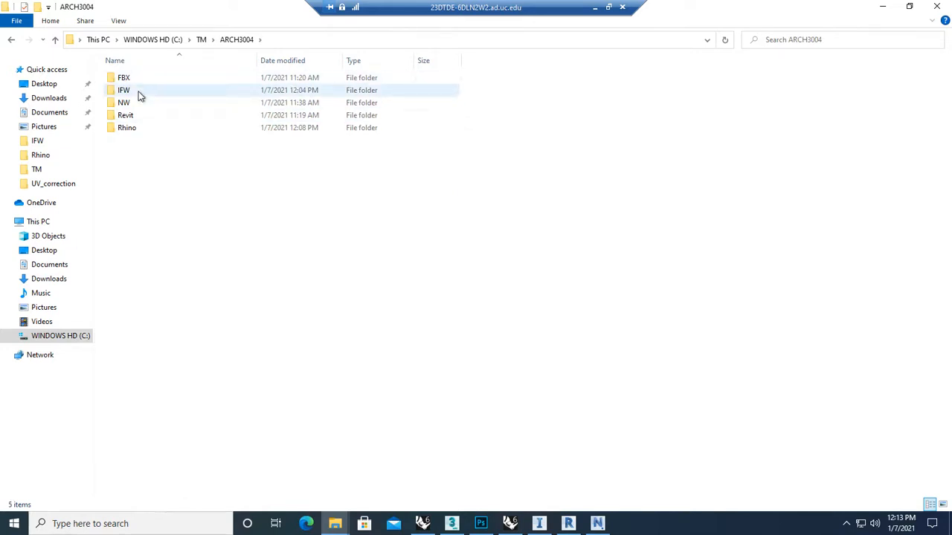
{"action": "double_click", "coordinate": [141, 92]}
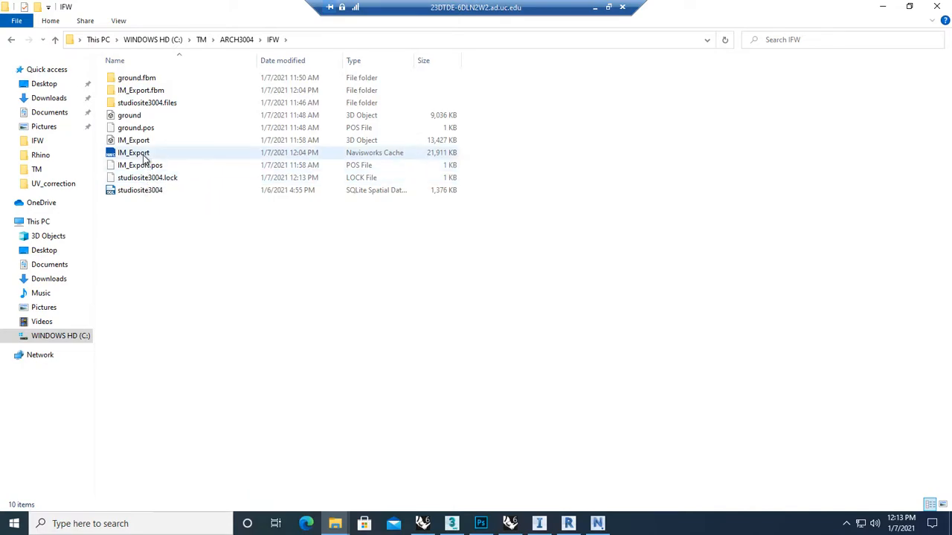
{"action": "left_click", "coordinate": [144, 143]}
{"action": "double_click", "coordinate": [145, 143]}
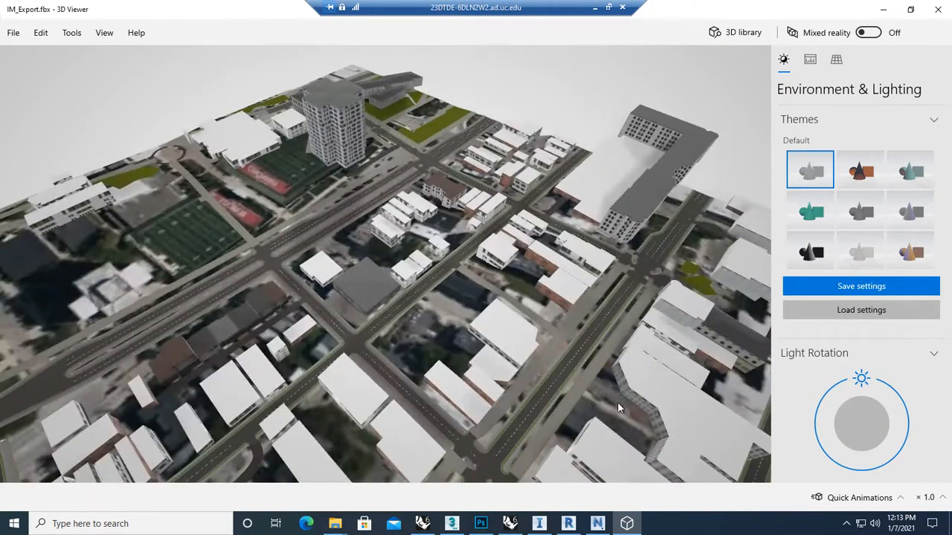
- Open the 0_0_0 aerial ground JPG from C:\TM\ARCH3004\IFW\IM_Export.fbm in File Explorer to examine its orientation
{"action": "left_click", "coordinate": [452, 523]}
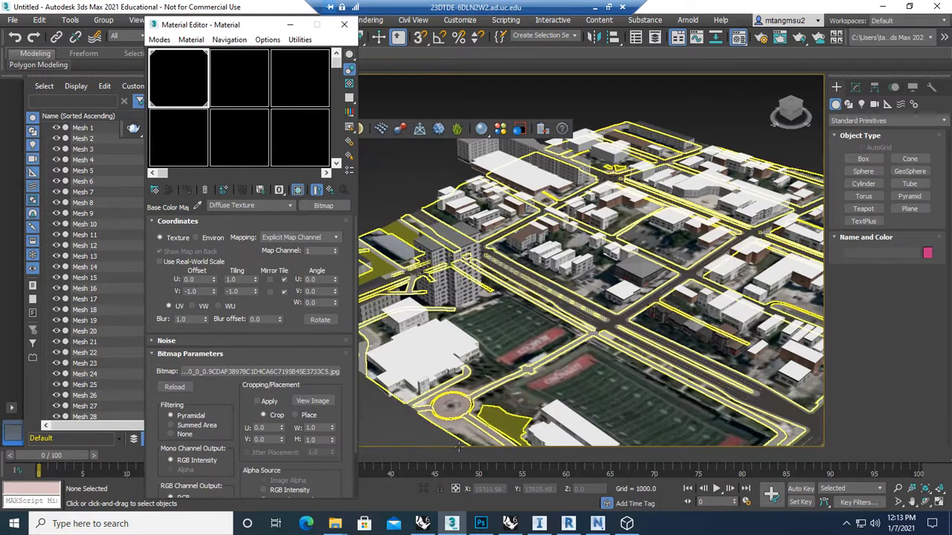
{"action": "mouse_move", "coordinate": [335, 523]}
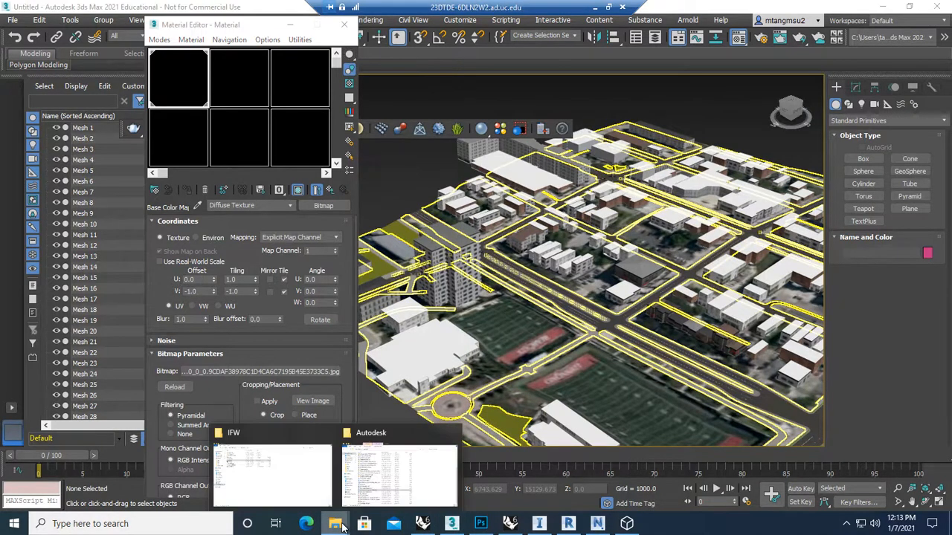
{"action": "left_click", "coordinate": [387, 475]}
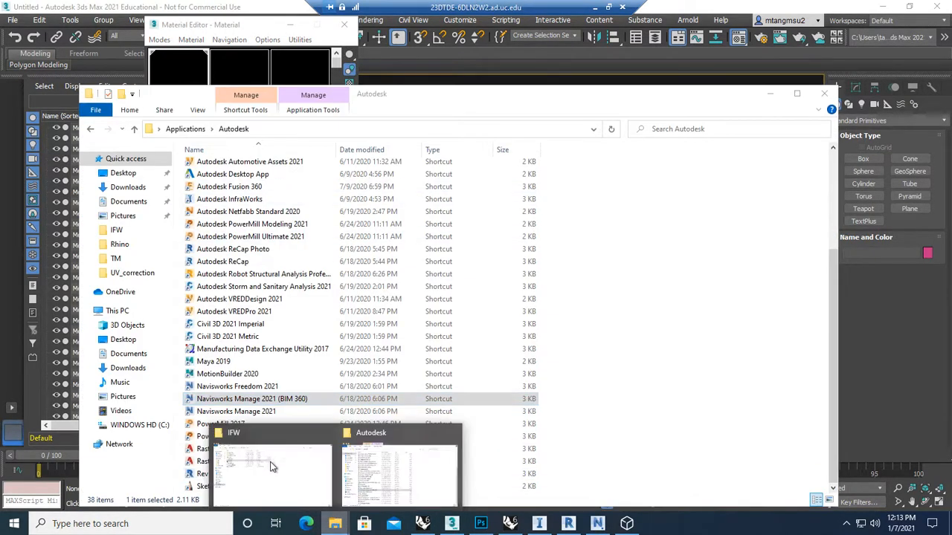
{"action": "left_click", "coordinate": [271, 466]}
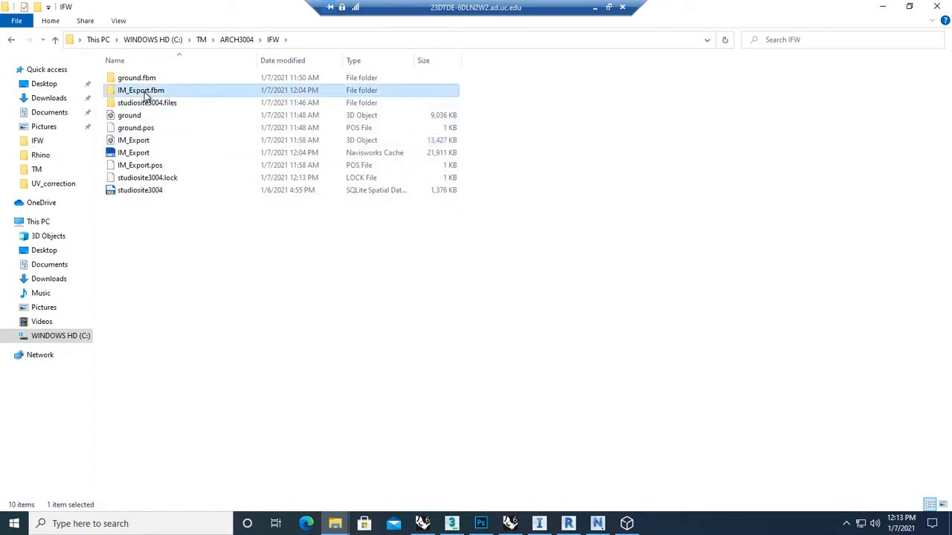
{"action": "double_click", "coordinate": [168, 90]}
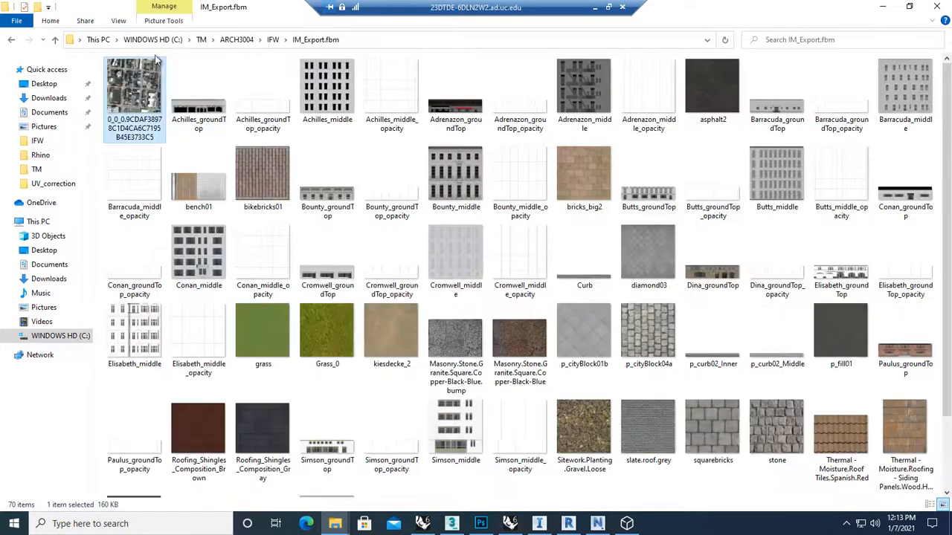
{"action": "double_click", "coordinate": [135, 89]}
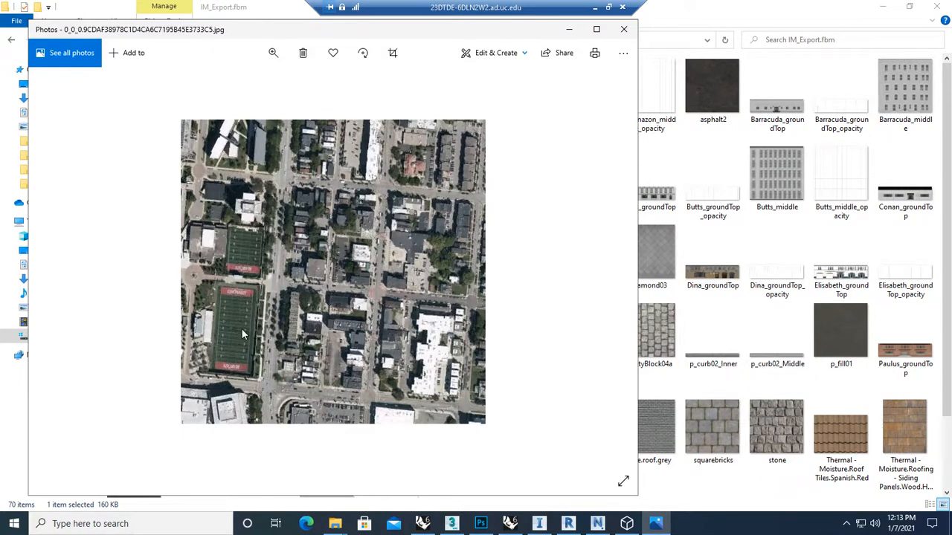
{"action": "left_click", "coordinate": [623, 29]}
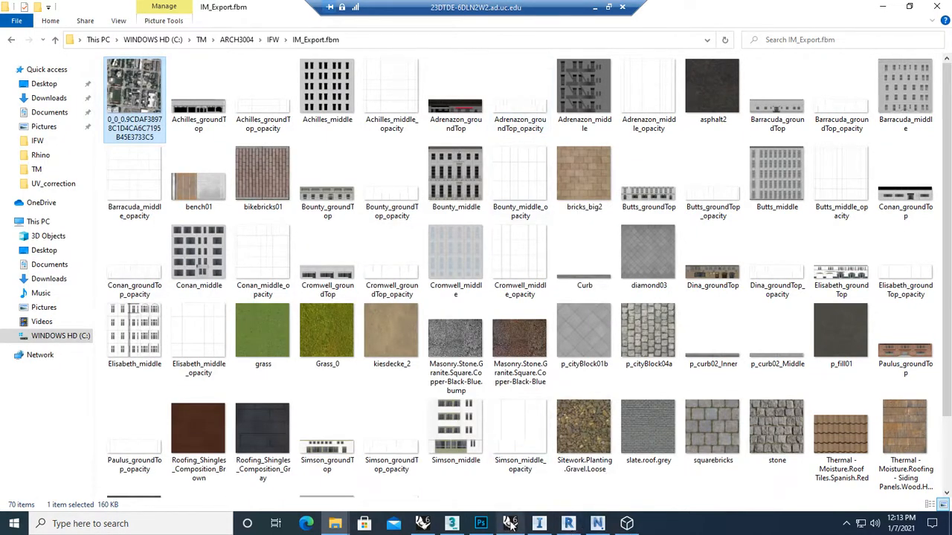
- Switch to 3ds Max, set the ground bitmap's V tiling to 1.0 and browse to the ARCH3004 folder for a replacement bitmap
{"action": "left_click", "coordinate": [451, 523]}
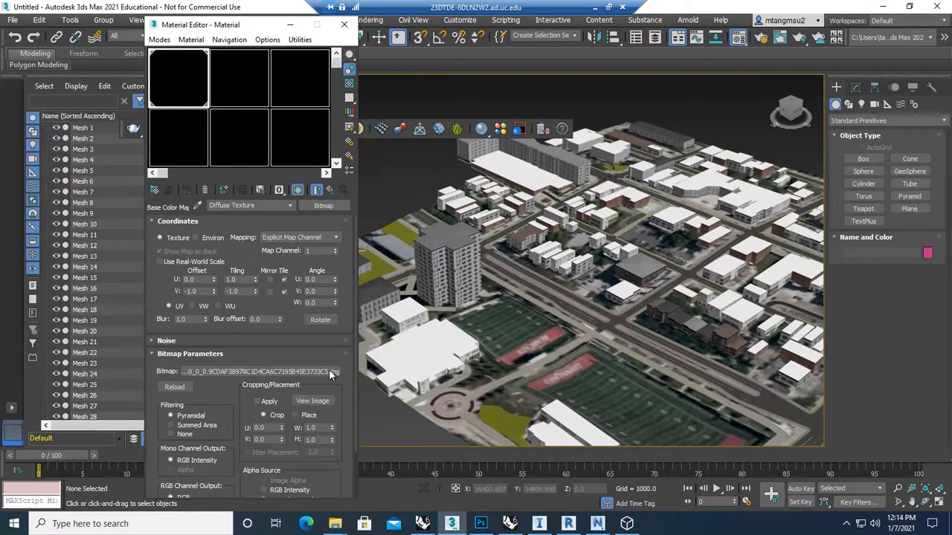
{"action": "double_click", "coordinate": [236, 291]}
{"action": "key", "text": "Return"}
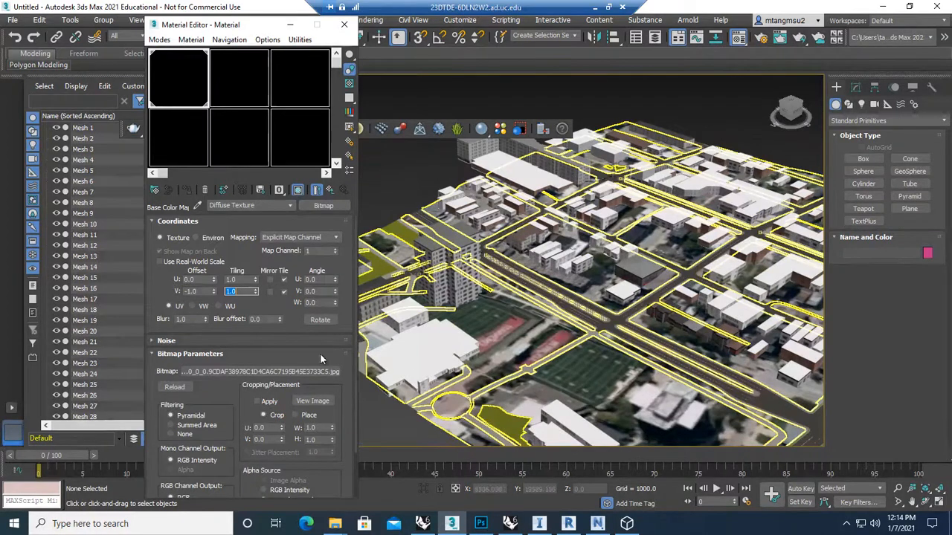
{"action": "left_click", "coordinate": [291, 371]}
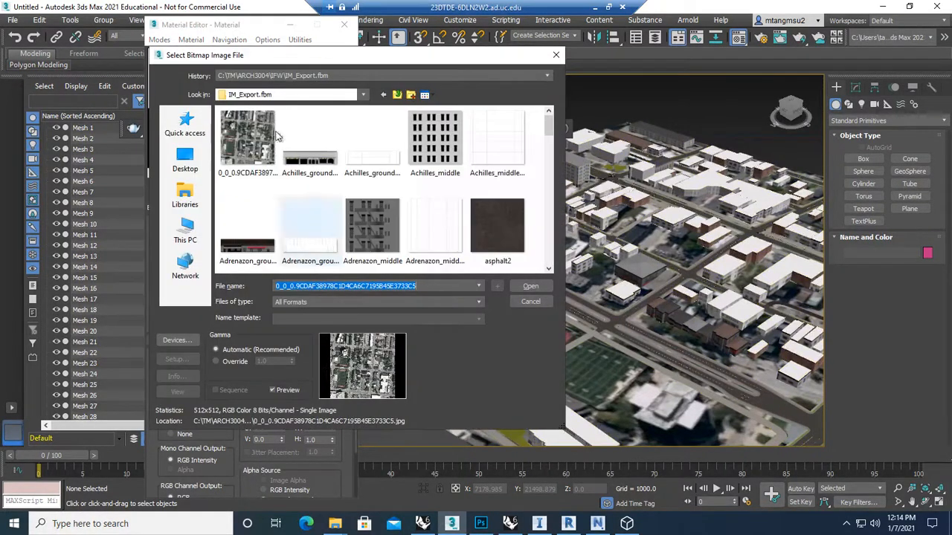
{"action": "left_click", "coordinate": [397, 95]}
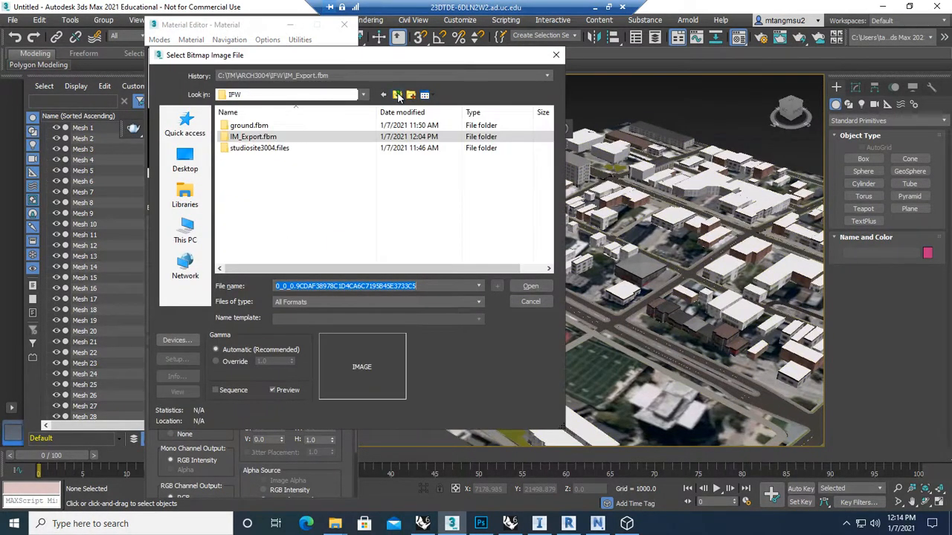
{"action": "left_click", "coordinate": [397, 95]}
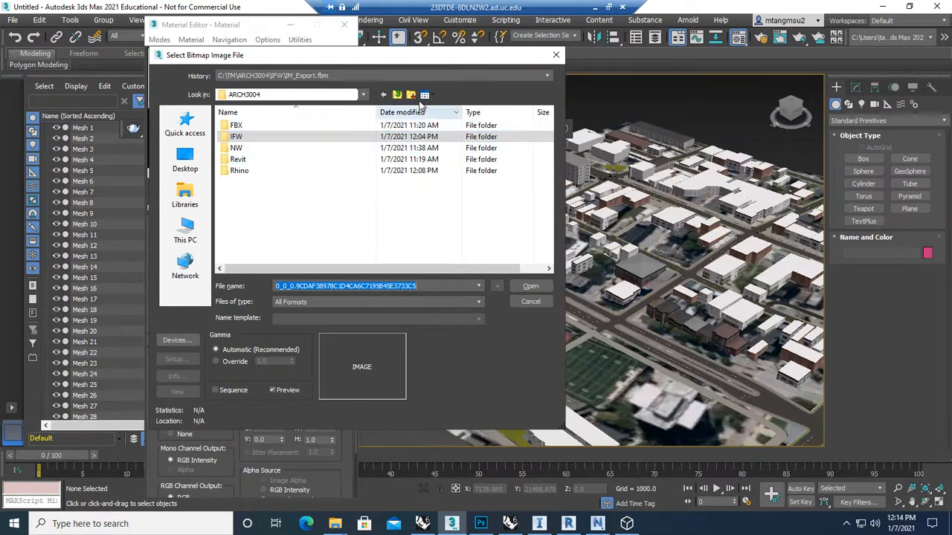
- Switch to File Explorer and open the 0_0_0 aerial JPG in C:\TM to examine its orientation
{"action": "mouse_move", "coordinate": [335, 526]}
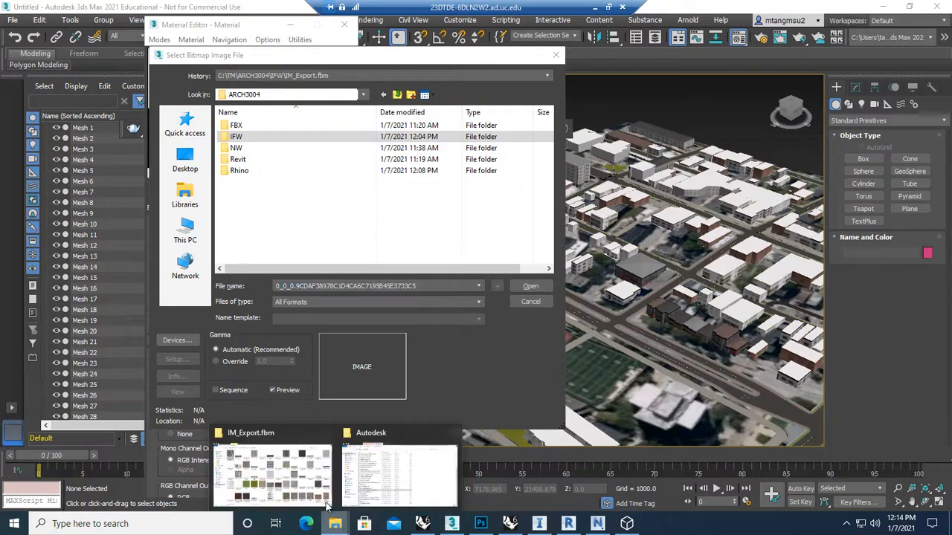
{"action": "left_click", "coordinate": [291, 482]}
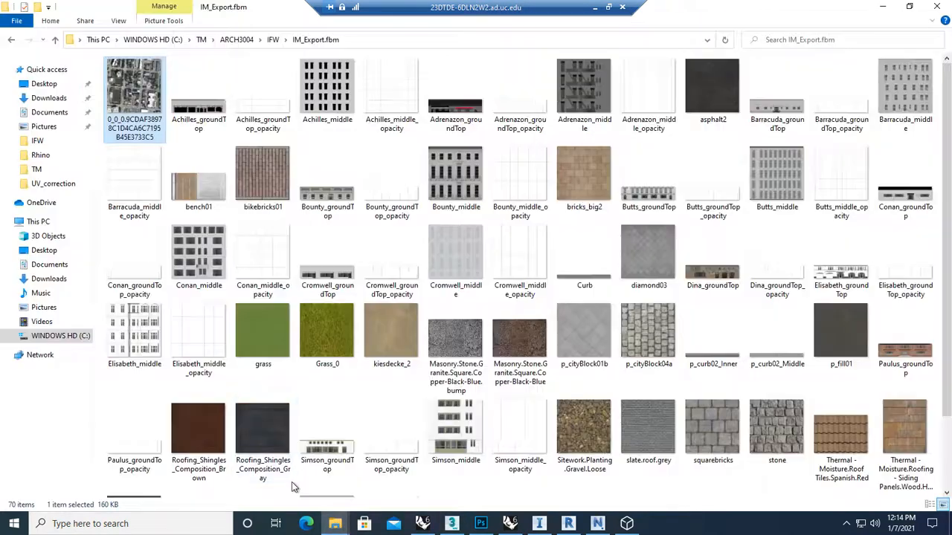
{"action": "left_click", "coordinate": [278, 41]}
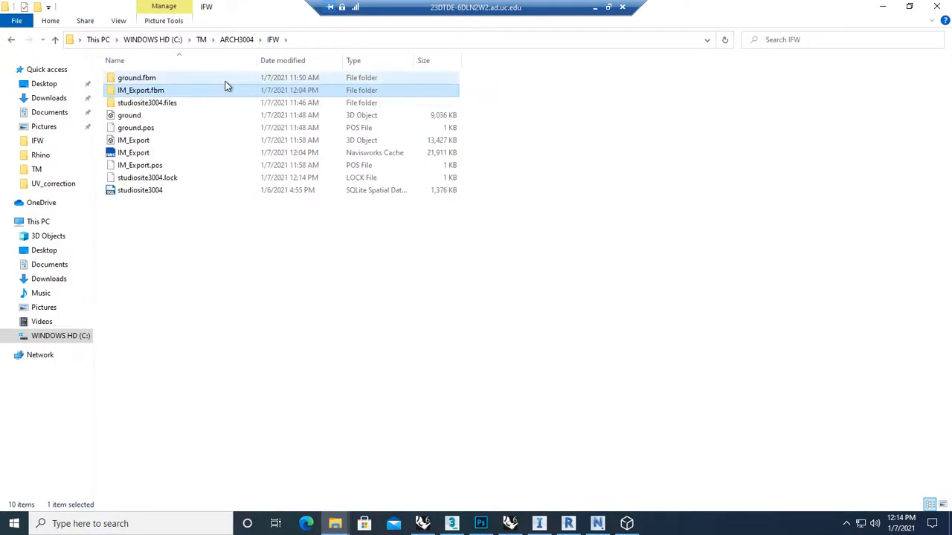
{"action": "left_click", "coordinate": [248, 43]}
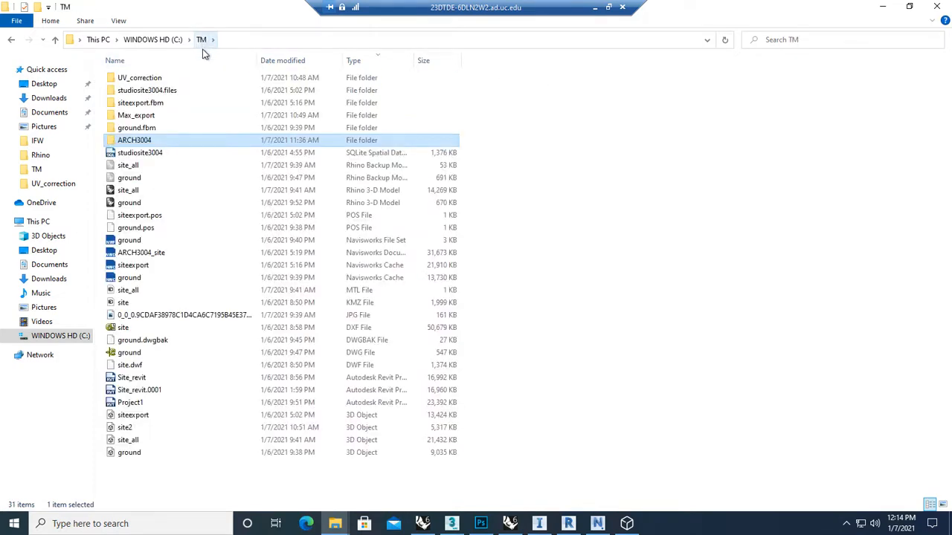
{"action": "left_click", "coordinate": [168, 318]}
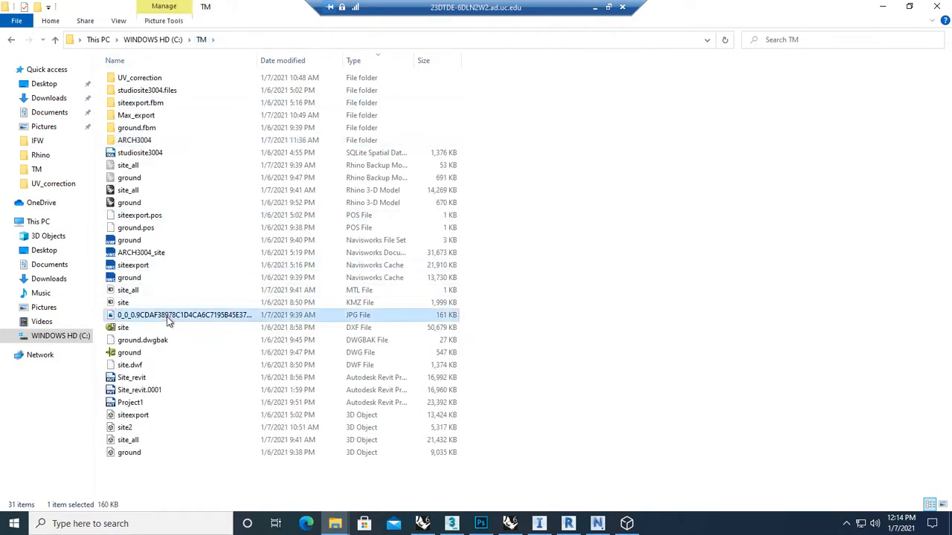
{"action": "double_click", "coordinate": [170, 318]}
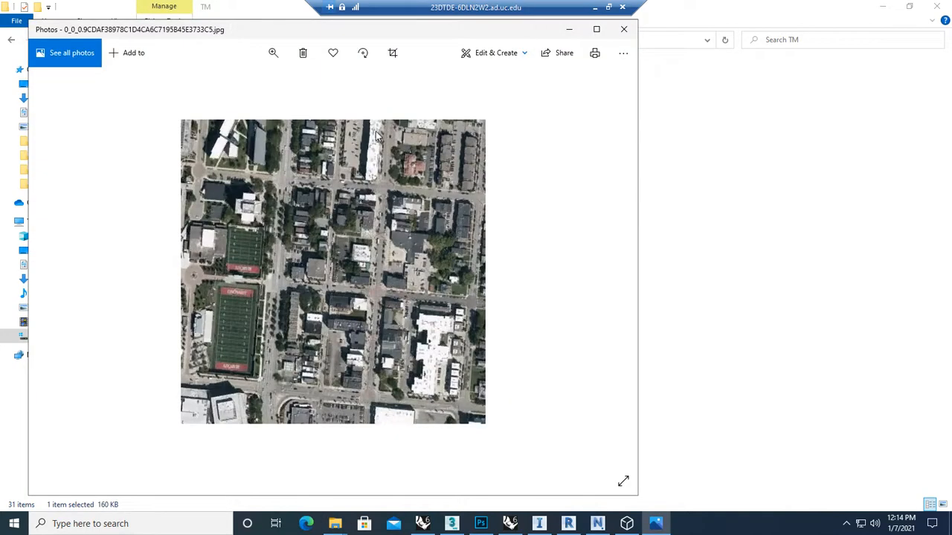
{"action": "left_click", "coordinate": [623, 29]}
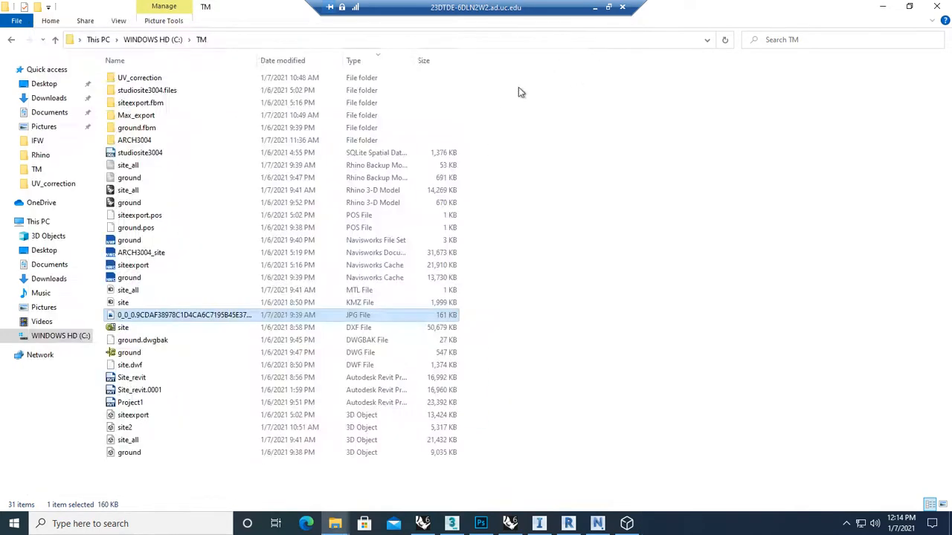
- Open the aerial JPG in the UV_correction folder to check whether it is the flipped version
{"action": "left_click", "coordinate": [167, 79]}
{"action": "double_click", "coordinate": [165, 79]}
{"action": "double_click", "coordinate": [150, 90]}
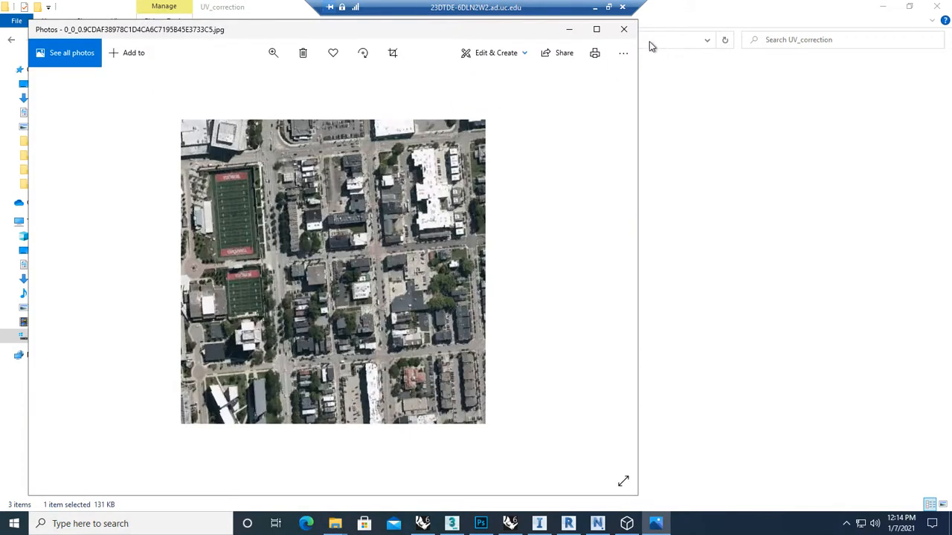
{"action": "left_click", "coordinate": [624, 29]}
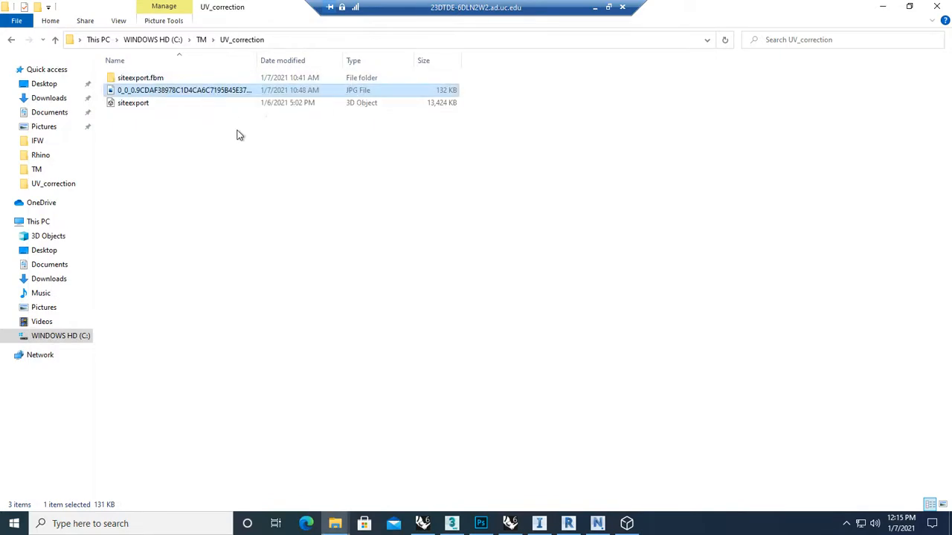
- Copy the aerial JPG from the UV_correction folder into C:\TM\ARCH3004
{"action": "right_click", "coordinate": [202, 90]}
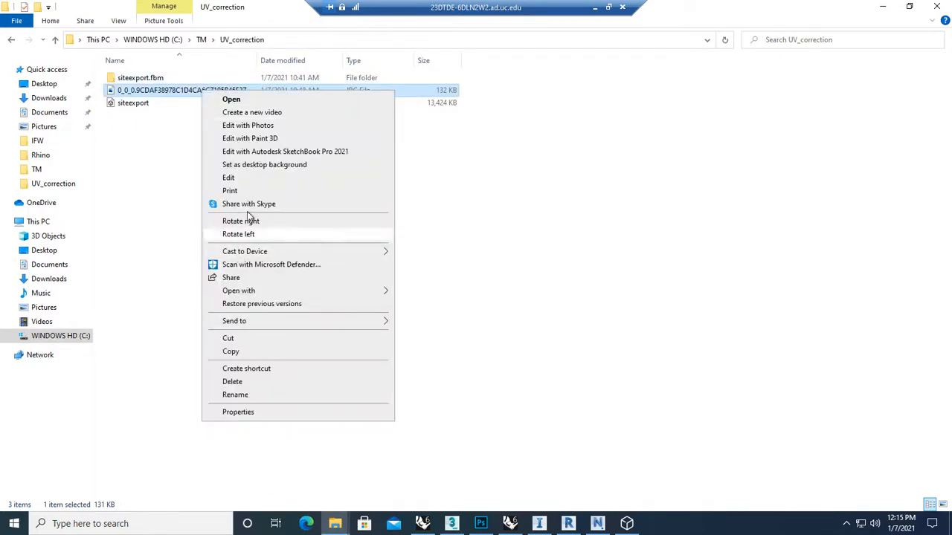
{"action": "left_click", "coordinate": [247, 353]}
{"action": "left_click", "coordinate": [202, 39]}
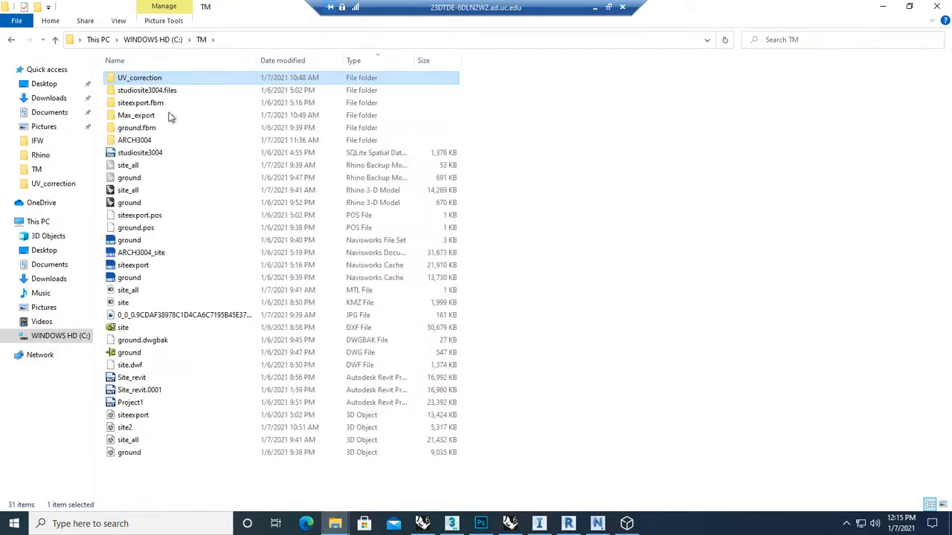
{"action": "double_click", "coordinate": [141, 141]}
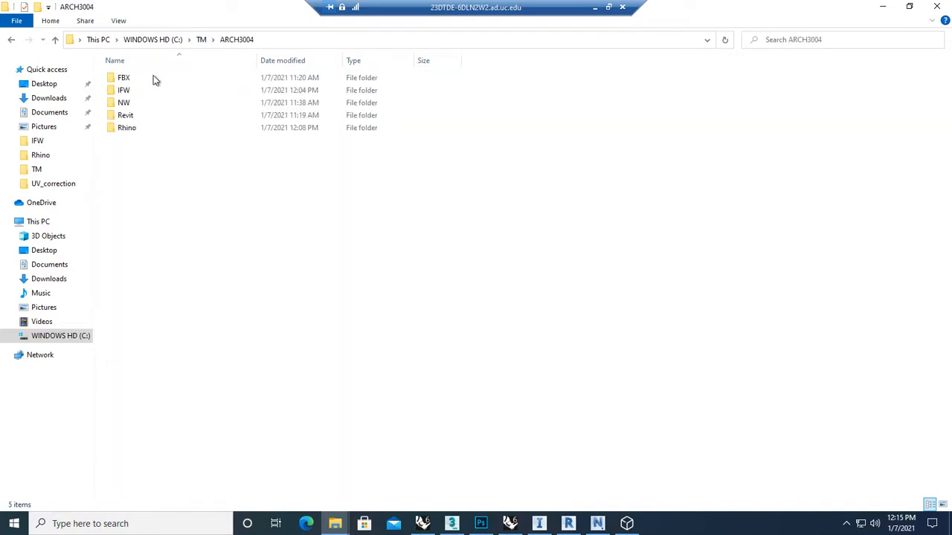
{"action": "right_click", "coordinate": [144, 146]}
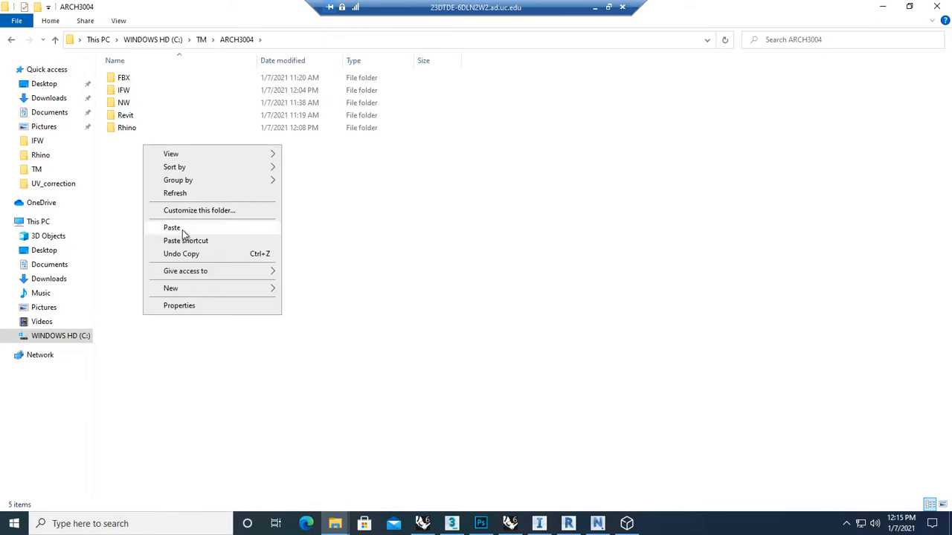
{"action": "left_click", "coordinate": [178, 228]}
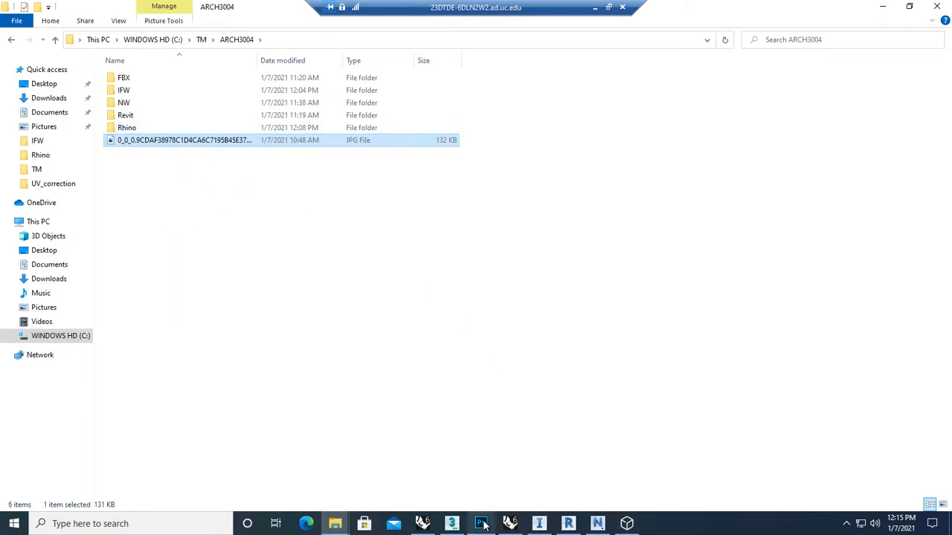
- Switch to 3ds Max, load the JPG from ARCH3004 as the ground material's base color bitmap and close the Material Editor
{"action": "left_click", "coordinate": [452, 523]}
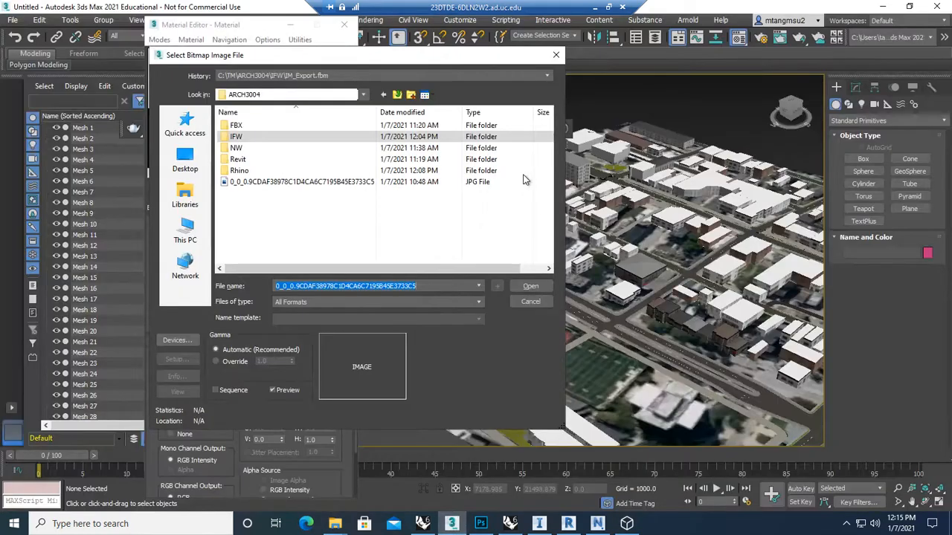
{"action": "double_click", "coordinate": [247, 183]}
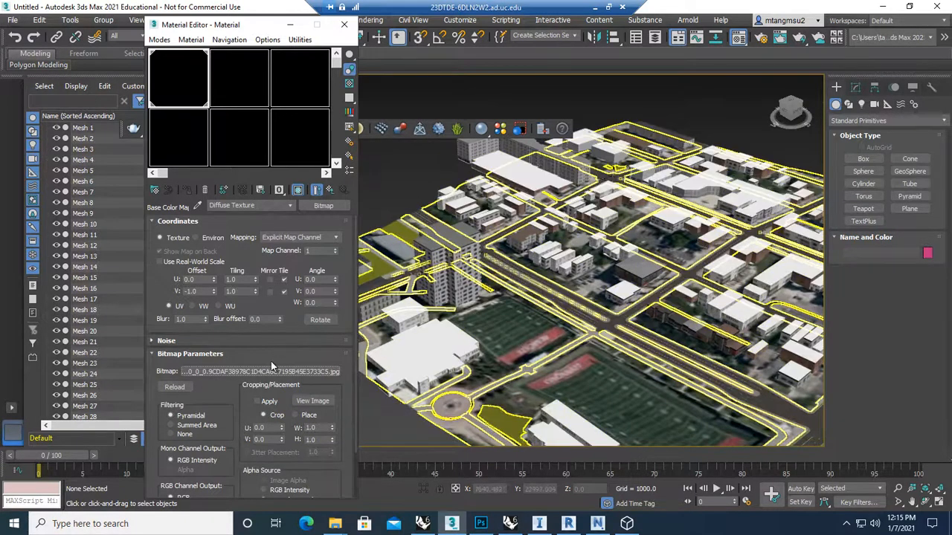
{"action": "left_click", "coordinate": [344, 24]}
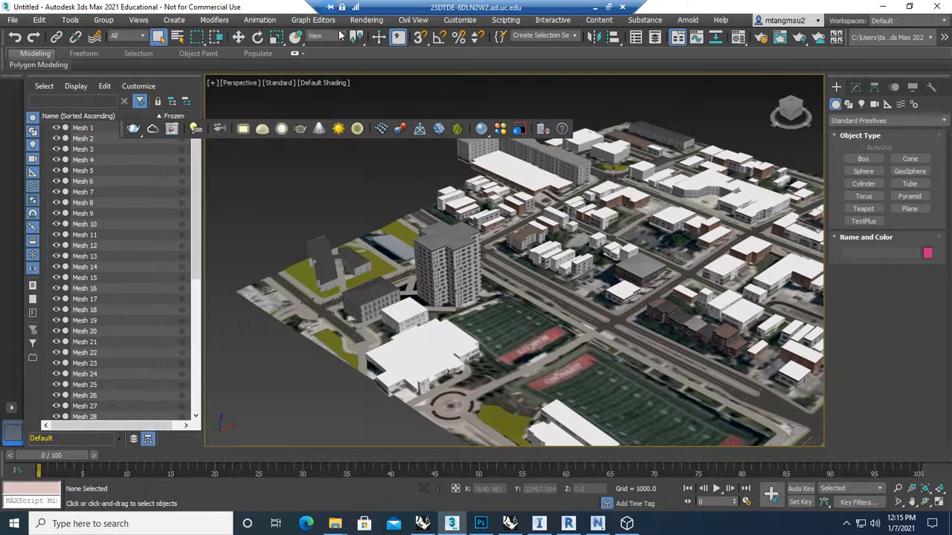
- Start saving the scene under a new name and browse to the C:\TM\ARCH3004 folder
{"action": "left_click", "coordinate": [14, 20]}
{"action": "left_click", "coordinate": [41, 123]}
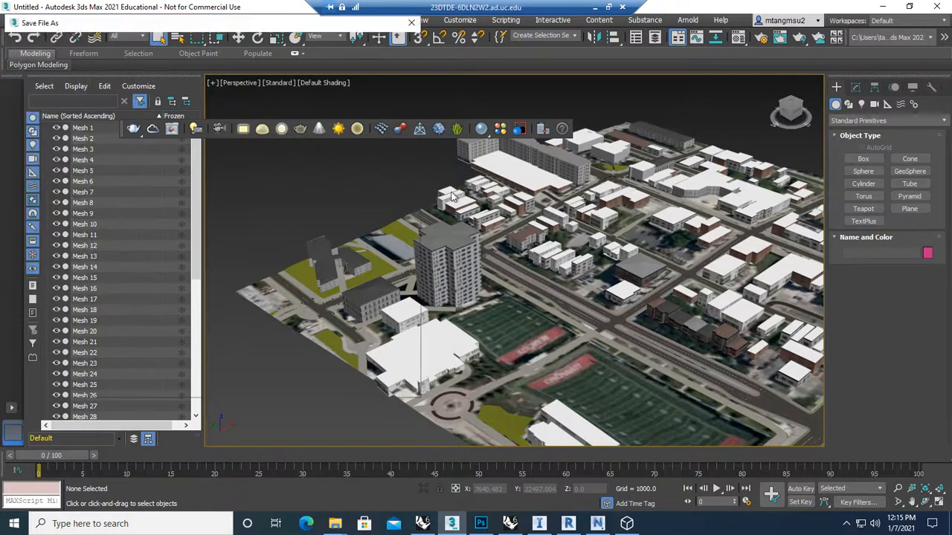
{"action": "left_click_drag", "start_coordinate": [241, 32], "coordinate": [493, 86]}
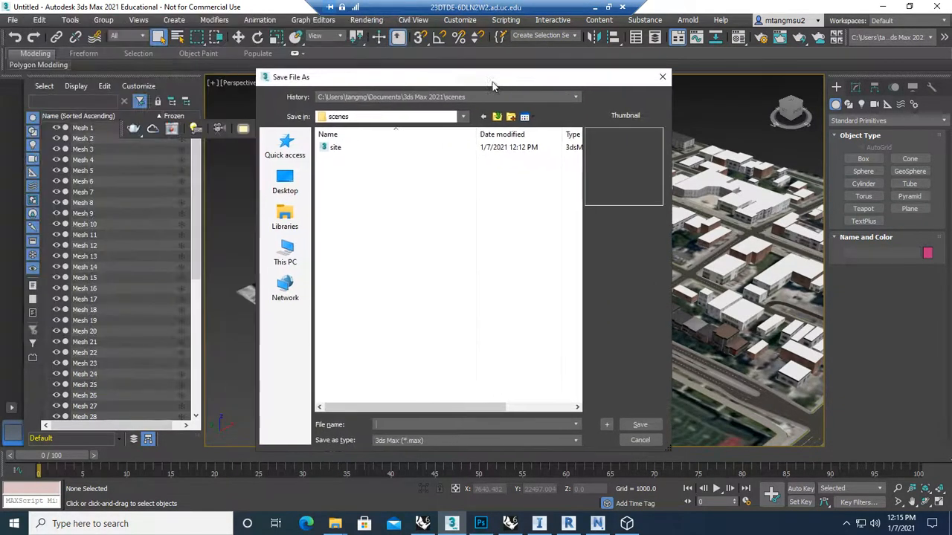
{"action": "left_click", "coordinate": [496, 119]}
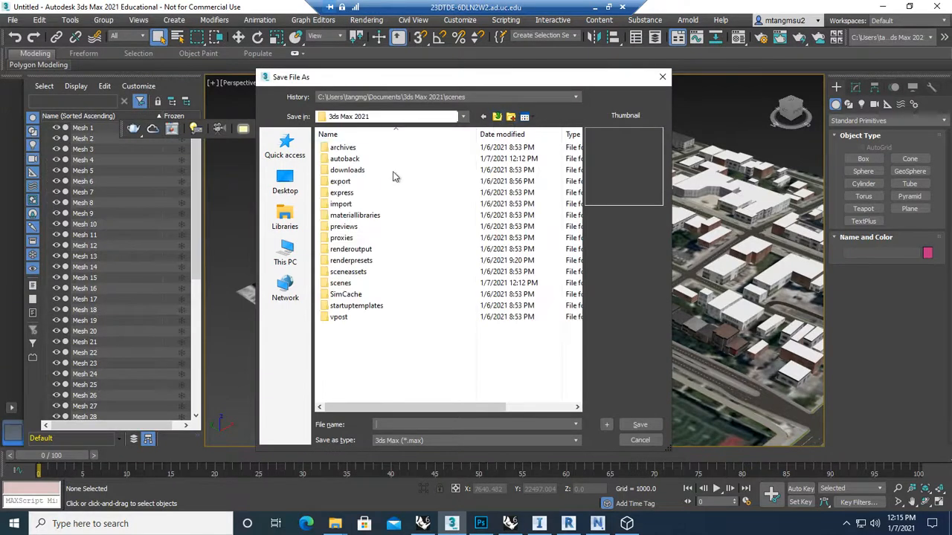
{"action": "left_click", "coordinate": [285, 252]}
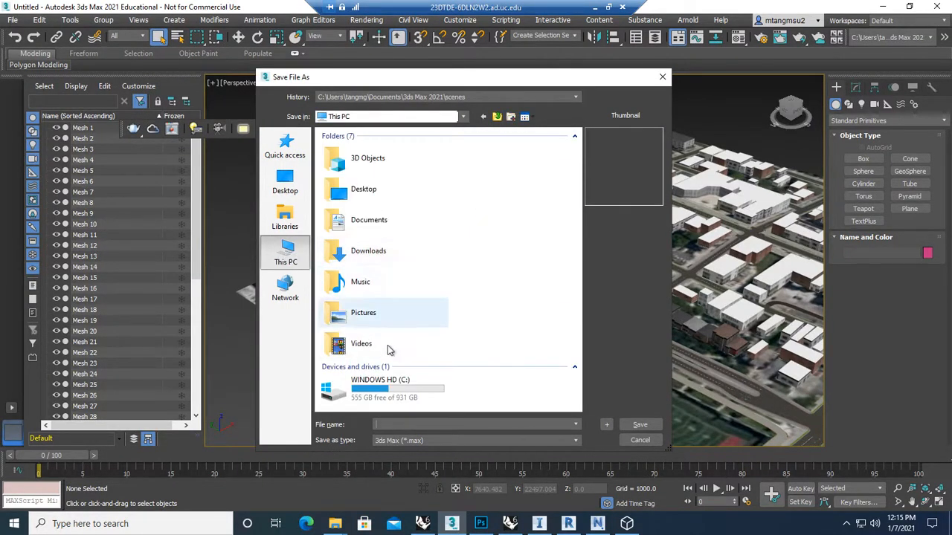
{"action": "double_click", "coordinate": [387, 389]}
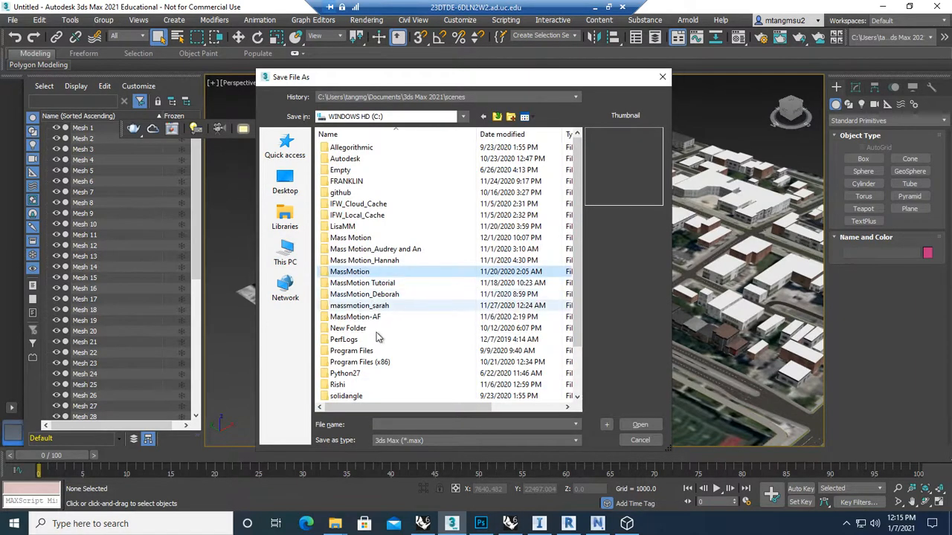
{"action": "scroll", "coordinate": [371, 334], "scroll_direction": "down", "scroll_amount": 2}
{"action": "left_click", "coordinate": [359, 364]}
{"action": "double_click", "coordinate": [359, 364]}
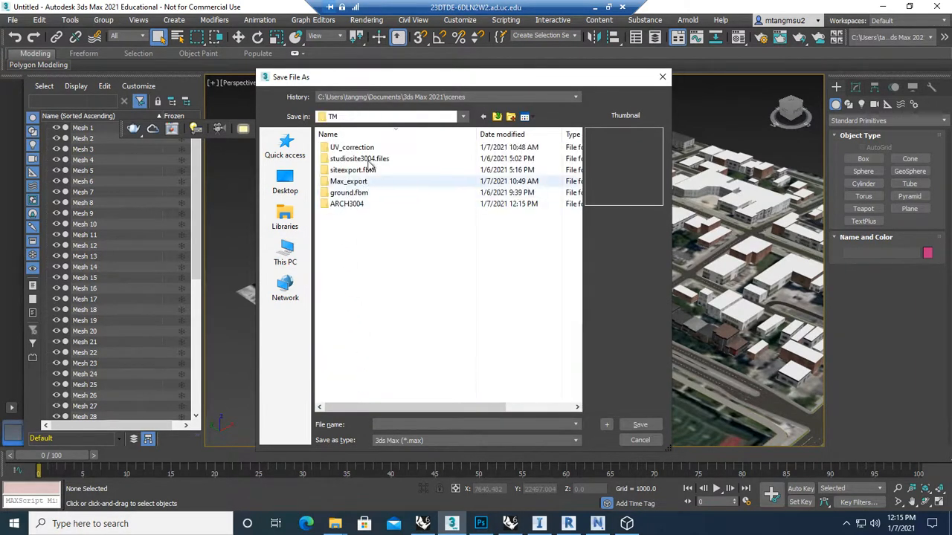
{"action": "double_click", "coordinate": [347, 205]}
- Create a folder named Max inside ARCH3004 and save the scene there as site.max
{"action": "right_click", "coordinate": [385, 226]}
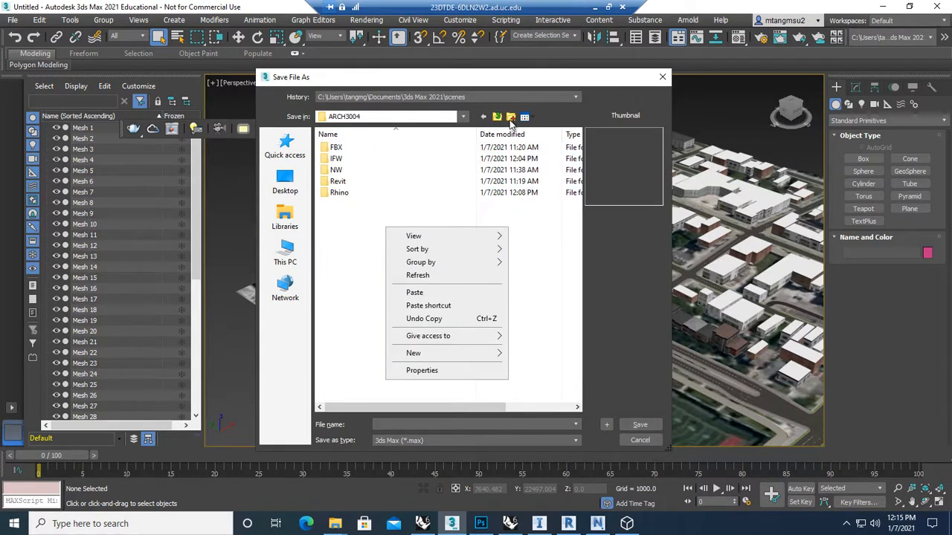
{"action": "left_click", "coordinate": [511, 119]}
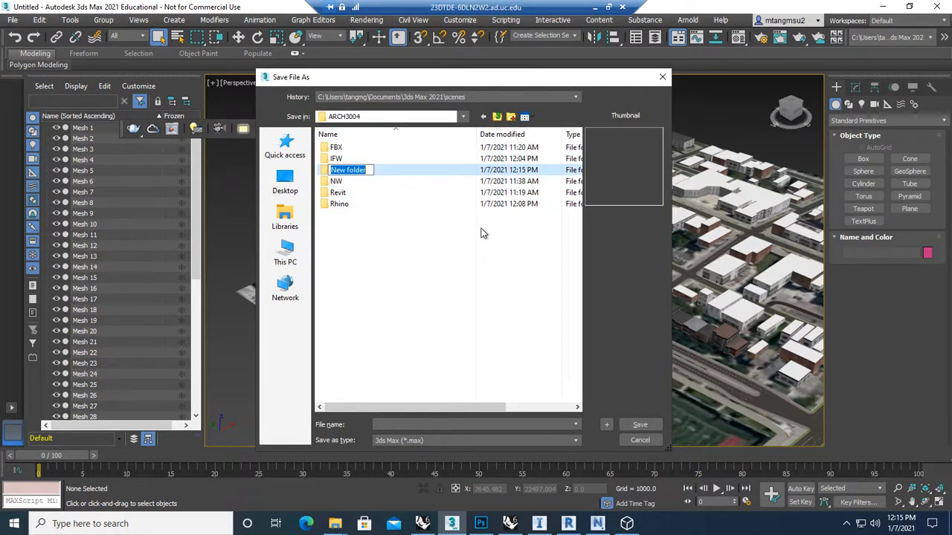
{"action": "type", "text": "Max"}
{"action": "key", "text": "Return"}
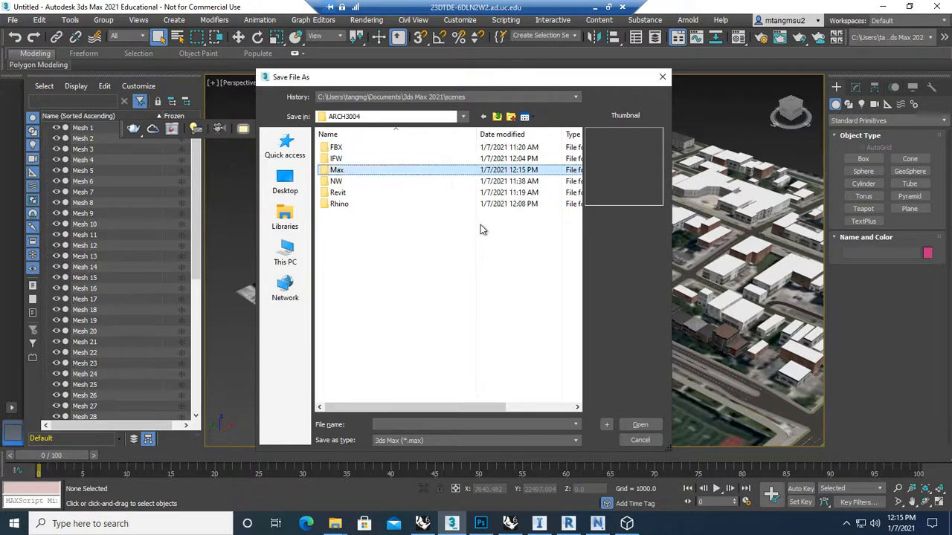
{"action": "double_click", "coordinate": [437, 171]}
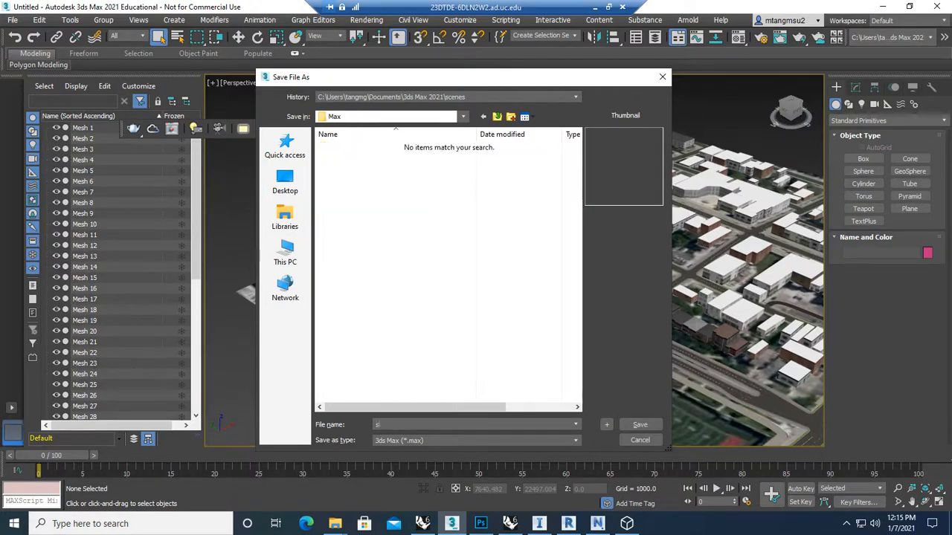
{"action": "key", "text": "Return"}
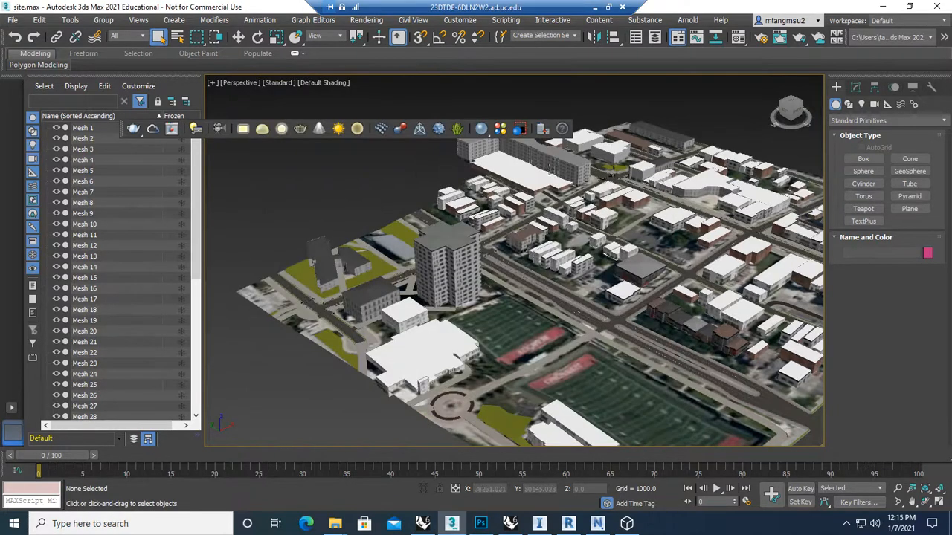
{"action": "left_click", "coordinate": [13, 20]}
{"action": "mouse_move", "coordinate": [59, 195]}
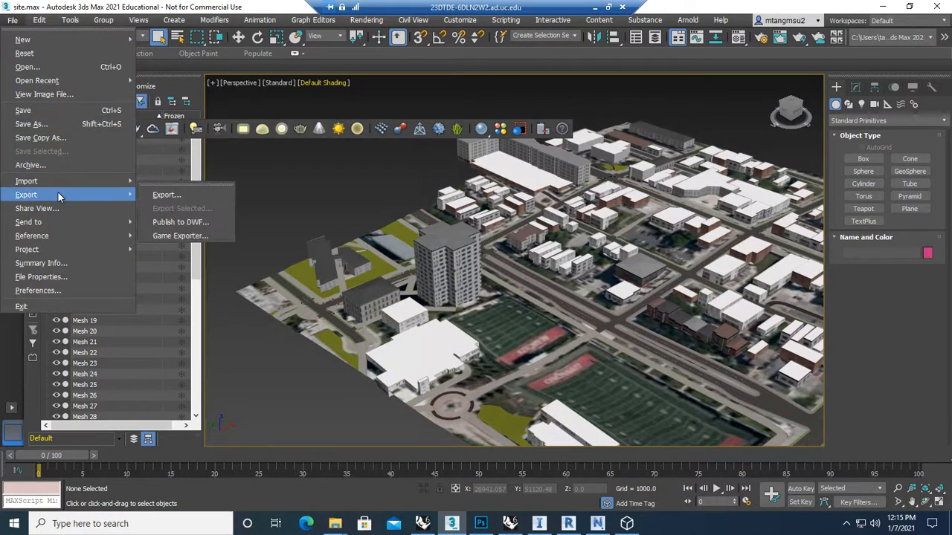
{"action": "left_click", "coordinate": [166, 195]}
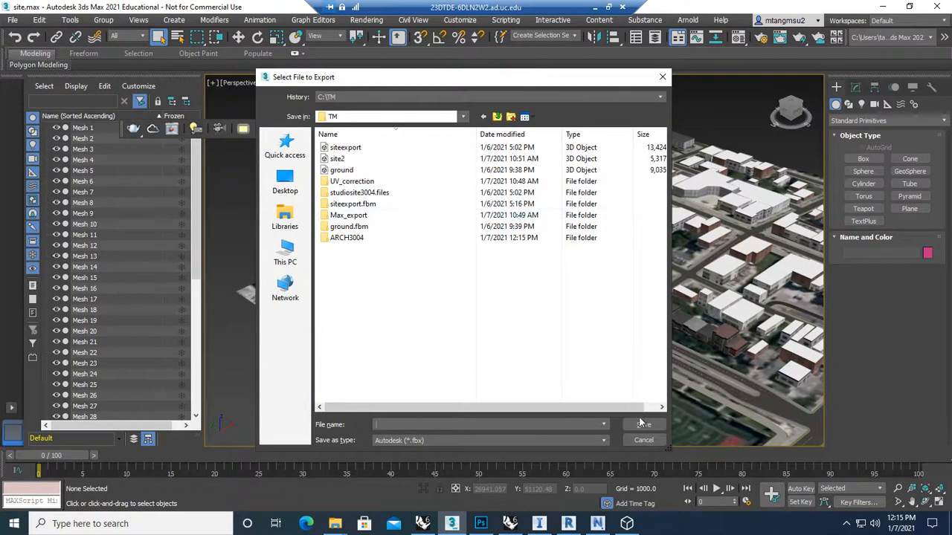
{"action": "left_click", "coordinate": [641, 440]}
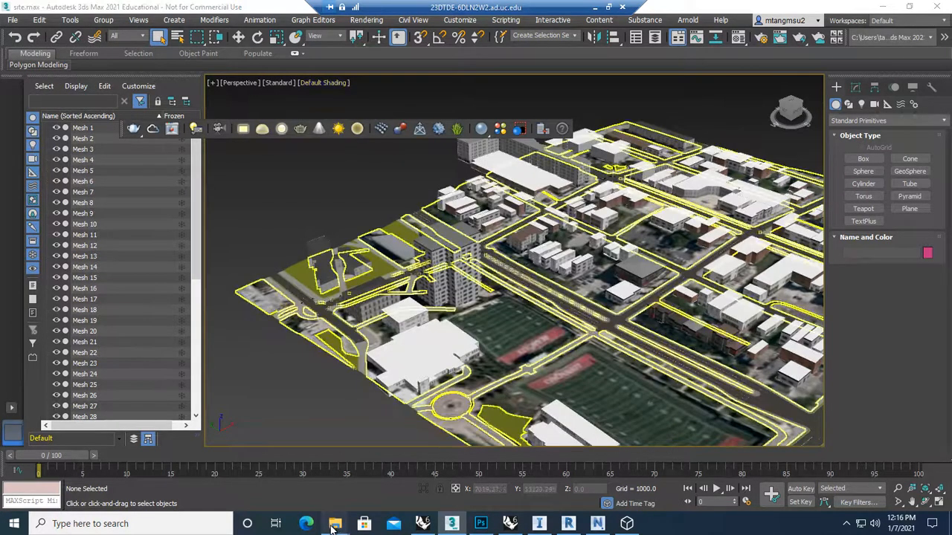
- Switch to File Explorer, open site2 from the ARCH3004 FBX folder in 3D Viewer and examine the textured city model
{"action": "mouse_move", "coordinate": [332, 527]}
{"action": "left_click", "coordinate": [312, 476]}
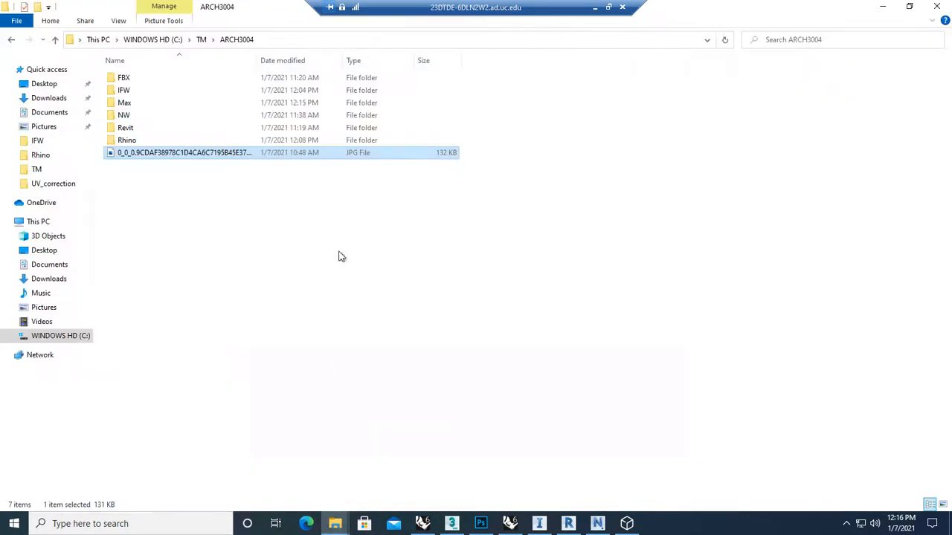
{"action": "double_click", "coordinate": [125, 78]}
{"action": "left_click", "coordinate": [141, 81]}
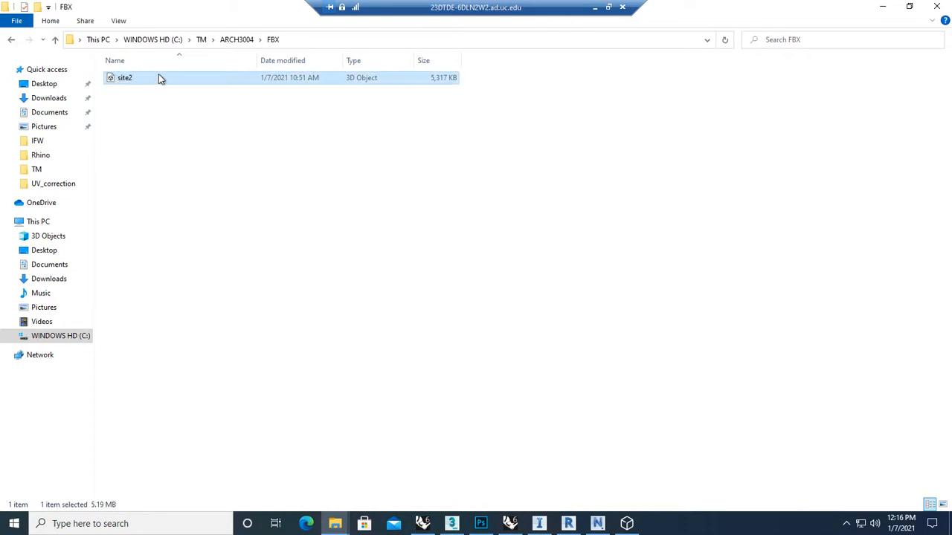
{"action": "double_click", "coordinate": [158, 75]}
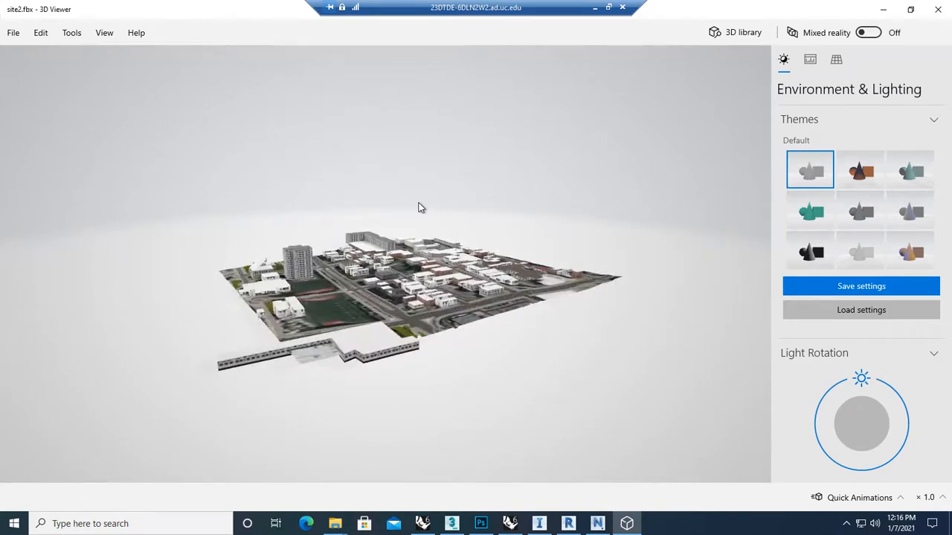
{"action": "left_click_drag", "start_coordinate": [342, 201], "coordinate": [281, 305]}
{"action": "scroll", "coordinate": [274, 310], "scroll_direction": "up", "scroll_amount": 5}
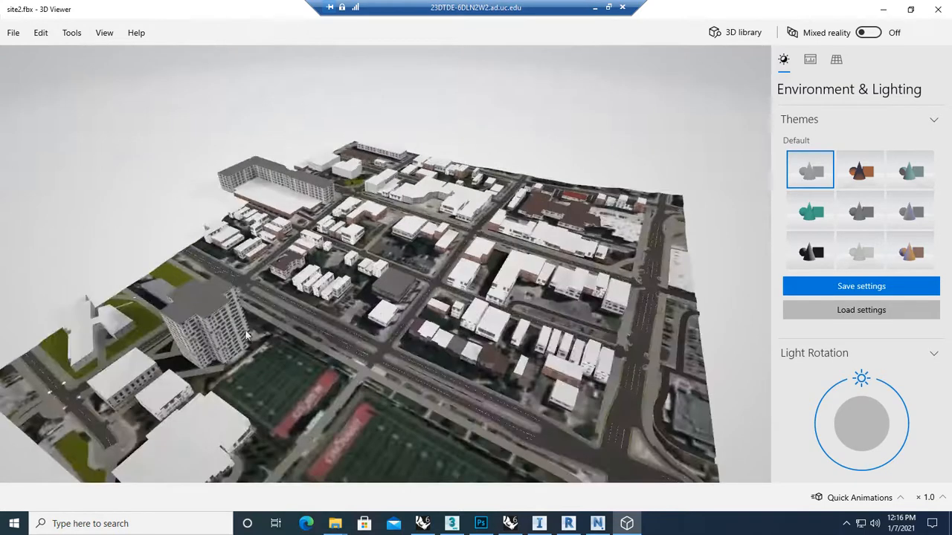
{"action": "left_click", "coordinate": [935, 10]}
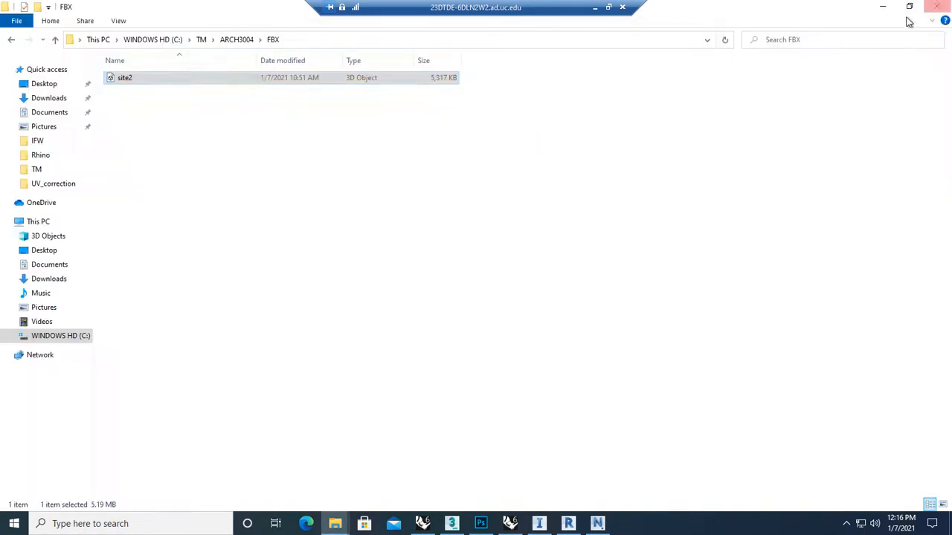
- Reopen site2 from the FBX folder in 3D Viewer for another check and close the viewer
{"action": "left_click", "coordinate": [238, 40]}
{"action": "double_click", "coordinate": [159, 77]}
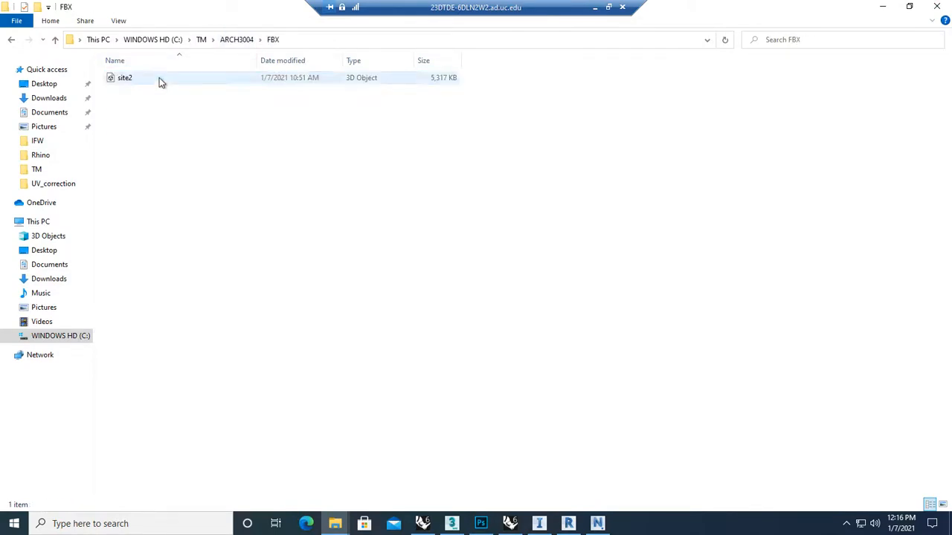
{"action": "left_click", "coordinate": [237, 39]}
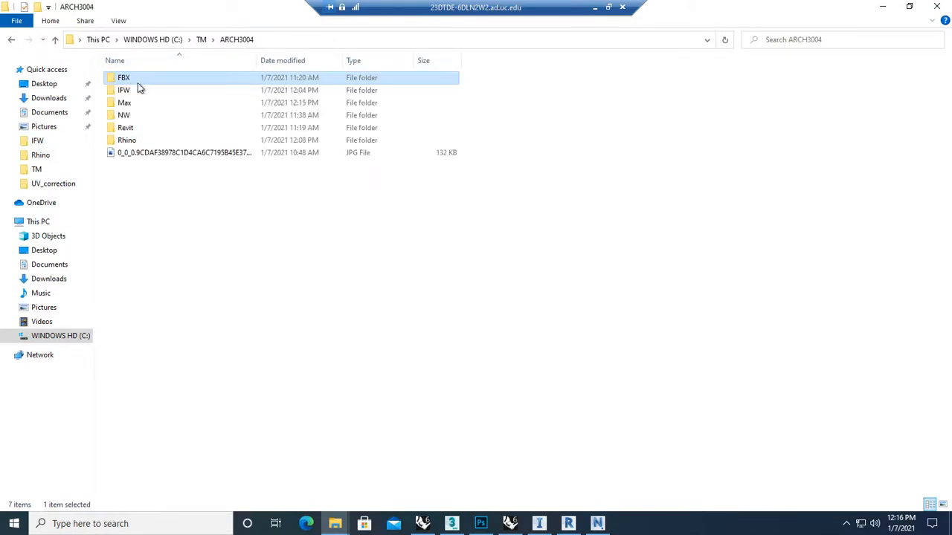
{"action": "double_click", "coordinate": [146, 78]}
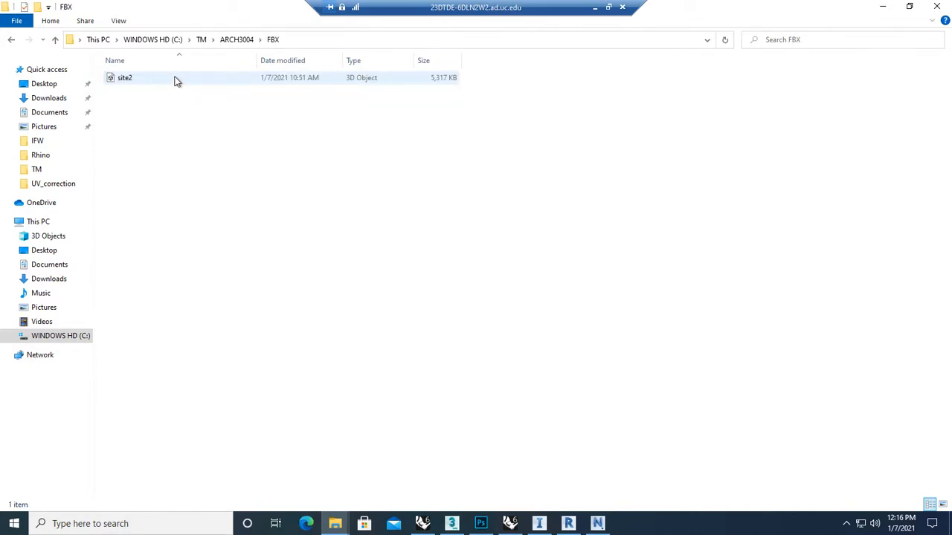
{"action": "double_click", "coordinate": [174, 77]}
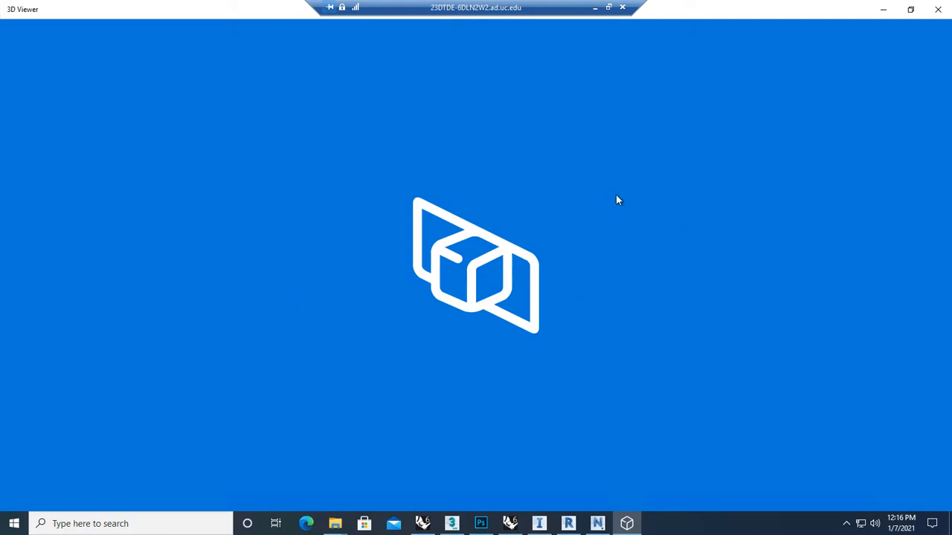
{"action": "left_click", "coordinate": [927, 12]}
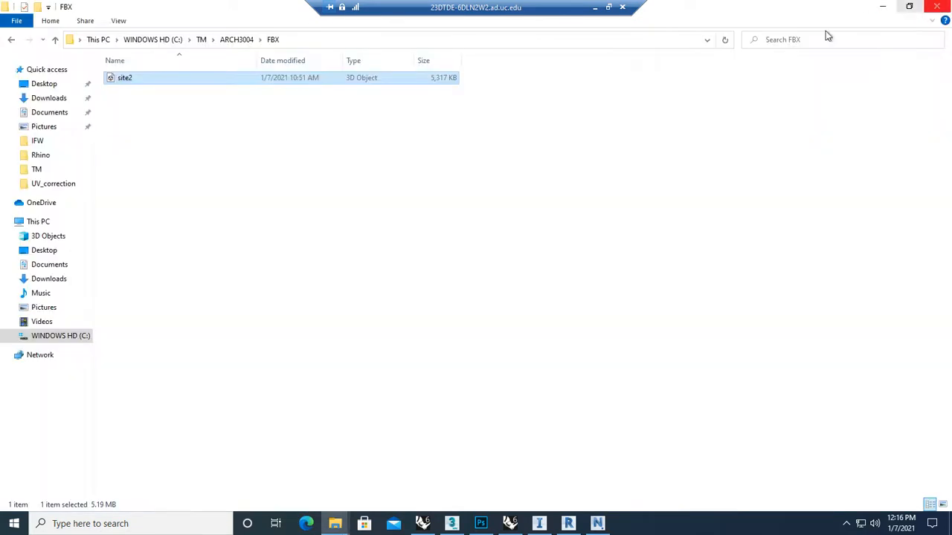
- Open the site Rhino 3-D model from C:\TM\ARCH3004\Rhino in Rhino and bring its window forward
{"action": "left_click", "coordinate": [235, 39]}
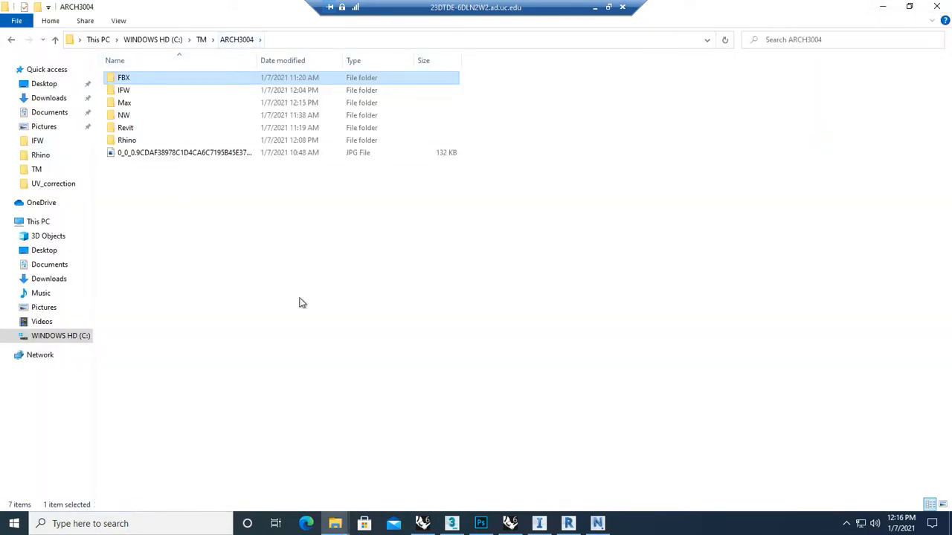
{"action": "double_click", "coordinate": [142, 139]}
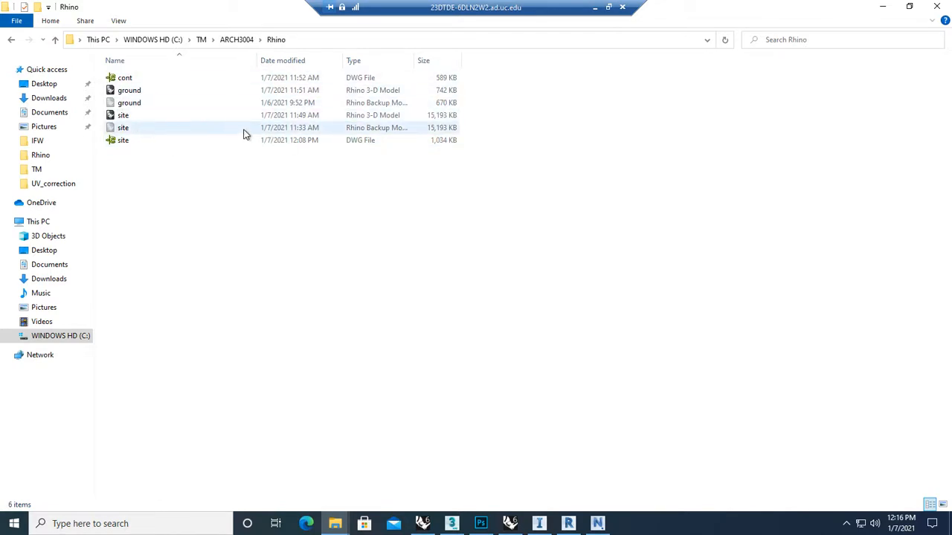
{"action": "left_click", "coordinate": [148, 120]}
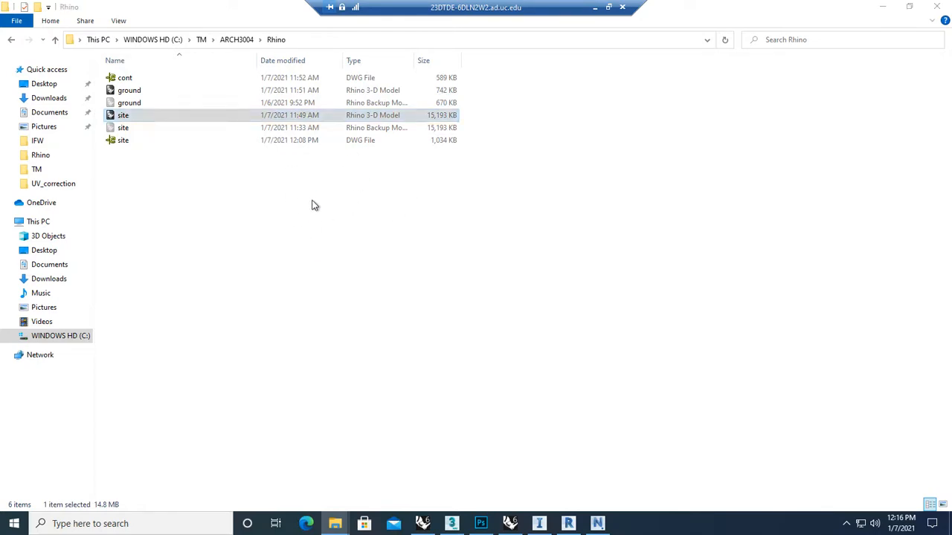
{"action": "left_click", "coordinate": [509, 523]}
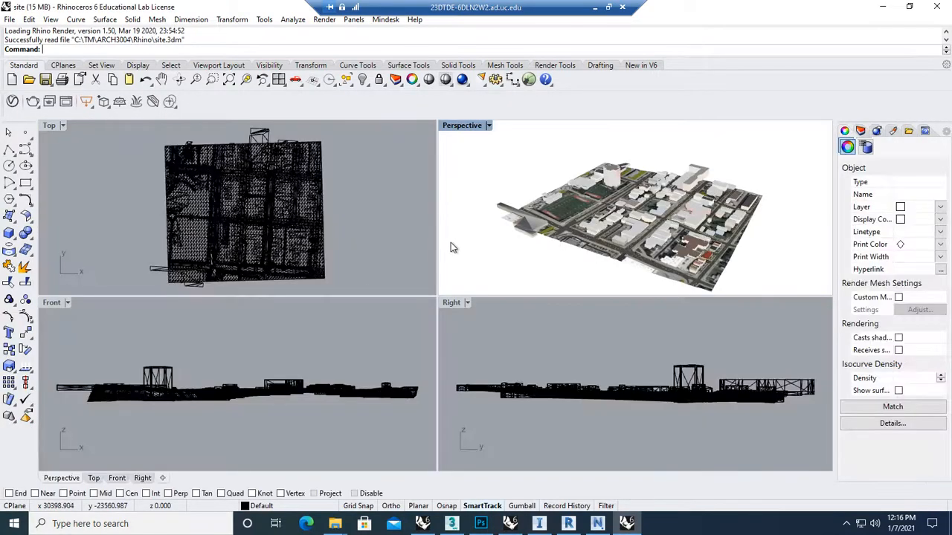
{"action": "scroll", "coordinate": [584, 186], "scroll_direction": "up", "scroll_amount": 3}
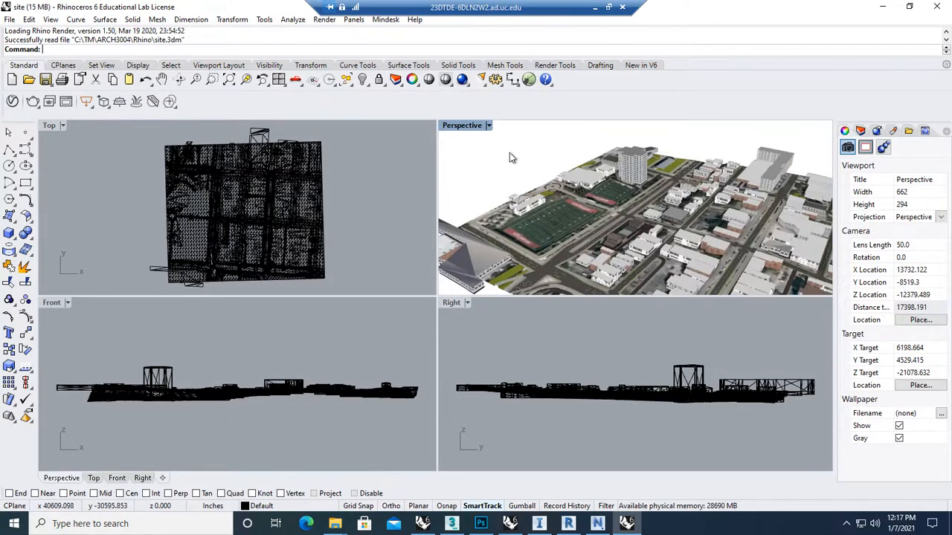
{"action": "left_click", "coordinate": [9, 20]}
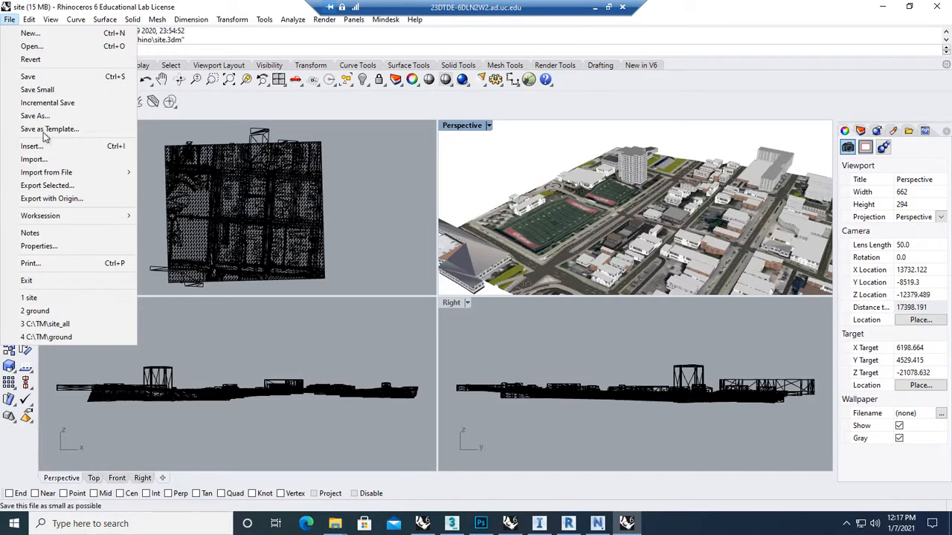
{"action": "left_click", "coordinate": [556, 165]}
{"action": "scroll", "coordinate": [611, 195], "scroll_direction": "down", "scroll_amount": 3}
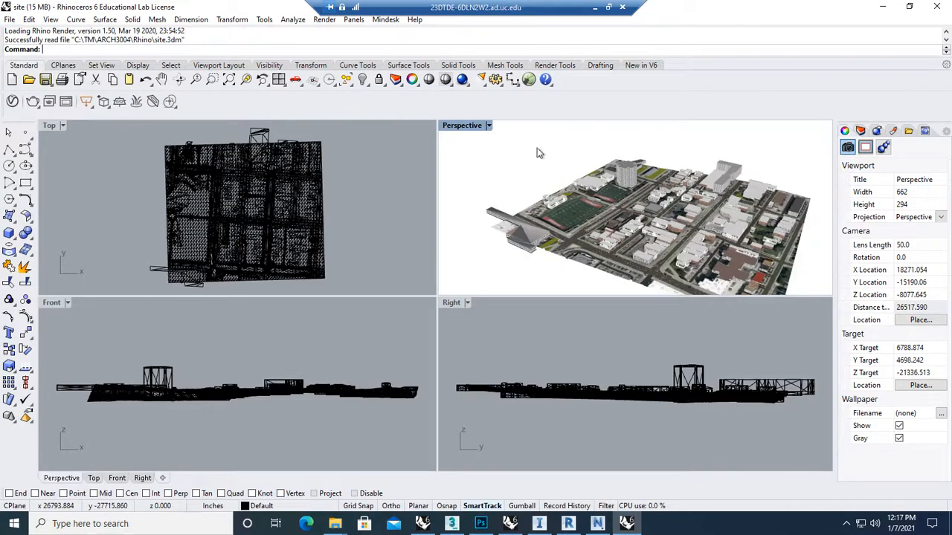
{"action": "left_click_drag", "start_coordinate": [488, 142], "coordinate": [798, 292]}
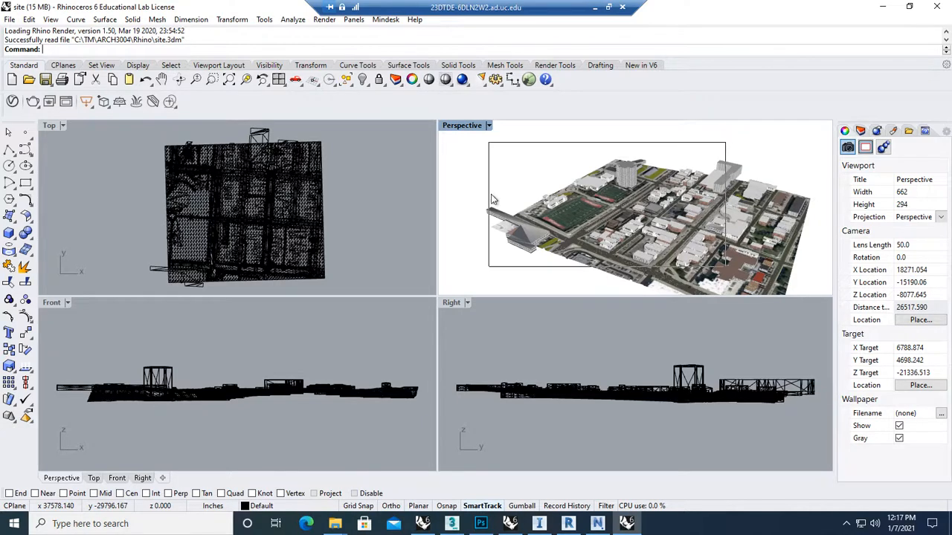
{"action": "left_click", "coordinate": [511, 170]}
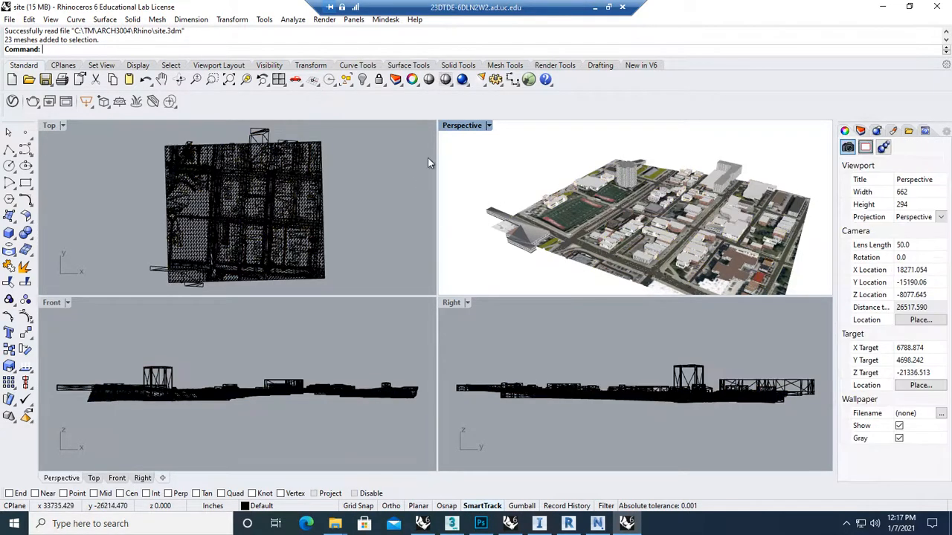
{"action": "left_click", "coordinate": [10, 19]}
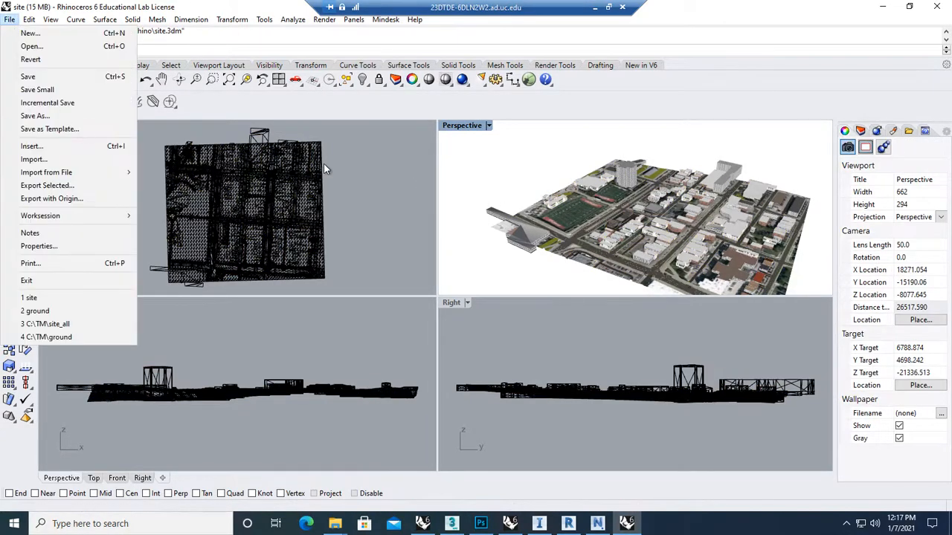
{"action": "left_click", "coordinate": [339, 212]}
- Select the entire site model and start exporting the selection to the Rhino folder inside C:\TM\ARCH3004
{"action": "scroll", "coordinate": [339, 216], "scroll_direction": "down", "scroll_amount": 3}
{"action": "left_click_drag", "start_coordinate": [158, 135], "coordinate": [384, 292]}
{"action": "left_click", "coordinate": [9, 19]}
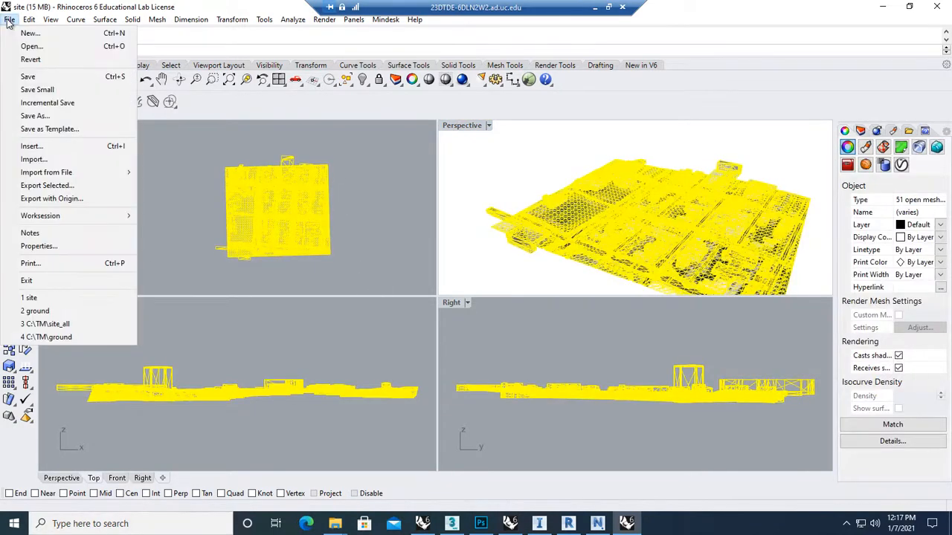
{"action": "left_click", "coordinate": [87, 185]}
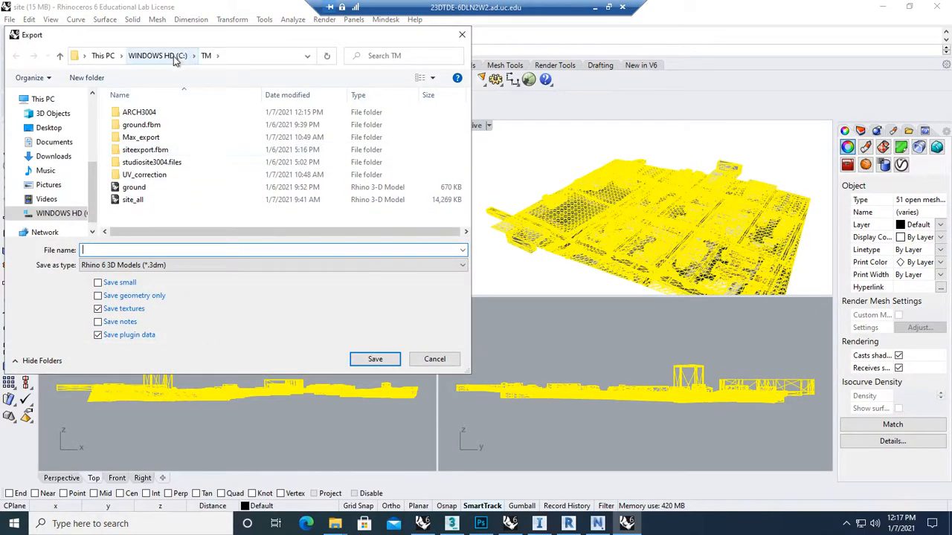
{"action": "double_click", "coordinate": [145, 113]}
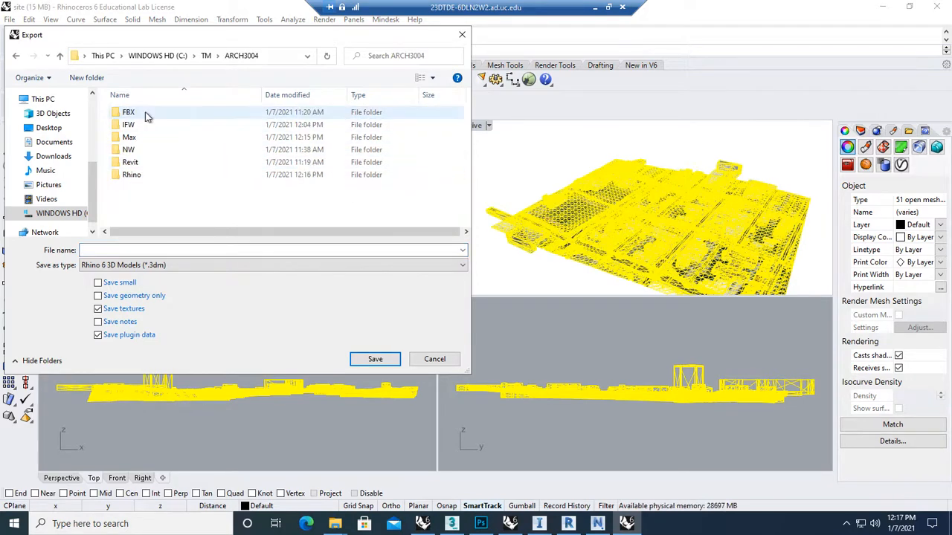
{"action": "double_click", "coordinate": [143, 178]}
- Export the selected meshes as an OBJ file named rhino_site, keeping the polygon mesh objects option
{"action": "left_click", "coordinate": [159, 265]}
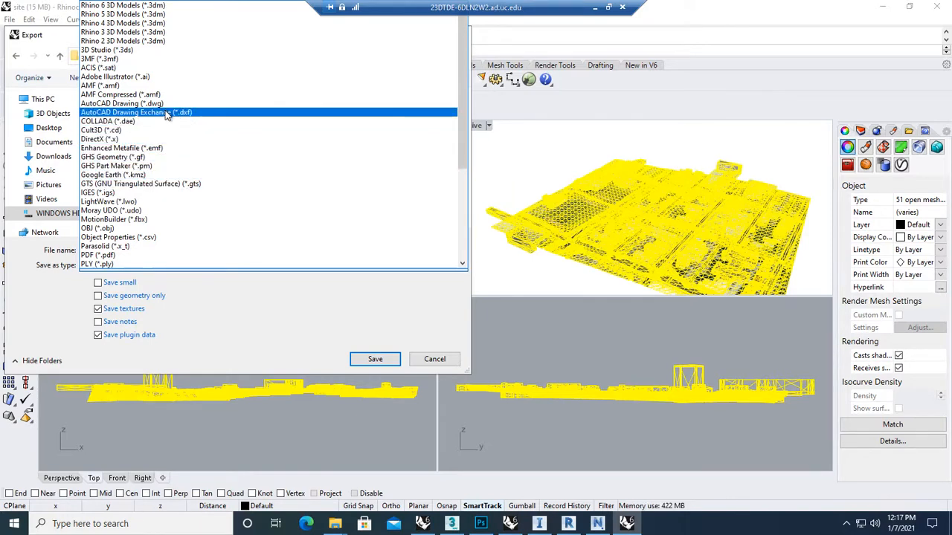
{"action": "left_click", "coordinate": [141, 229]}
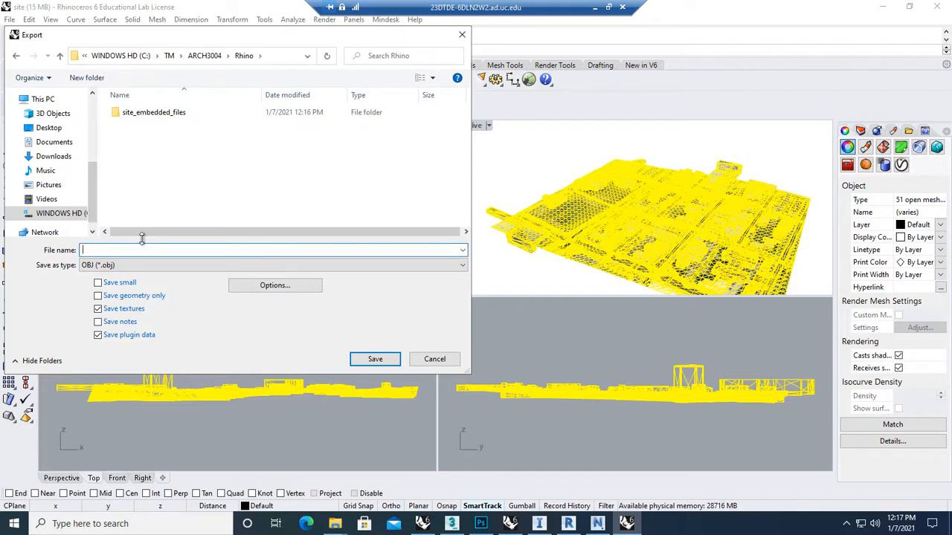
{"action": "type", "text": "rhino_site"}
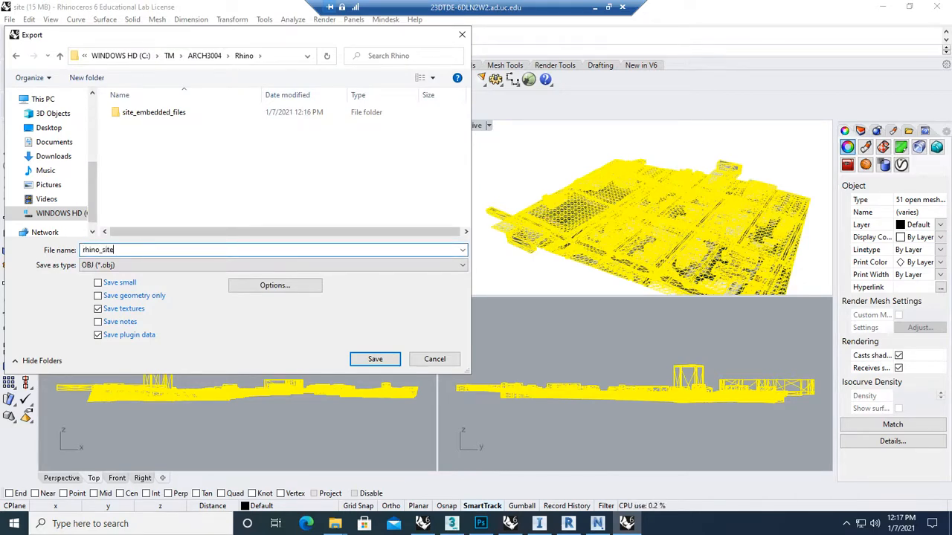
{"action": "key", "text": "Return"}
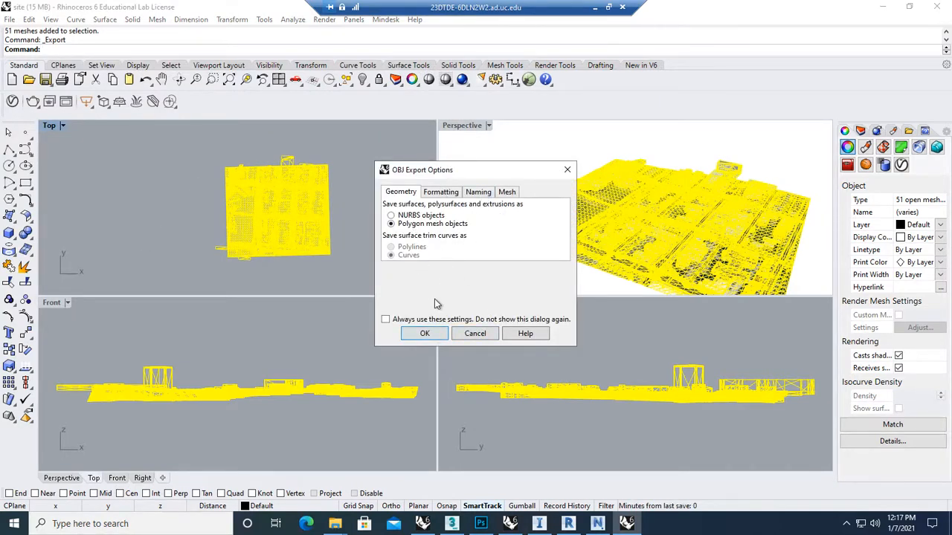
{"action": "left_click", "coordinate": [426, 333]}
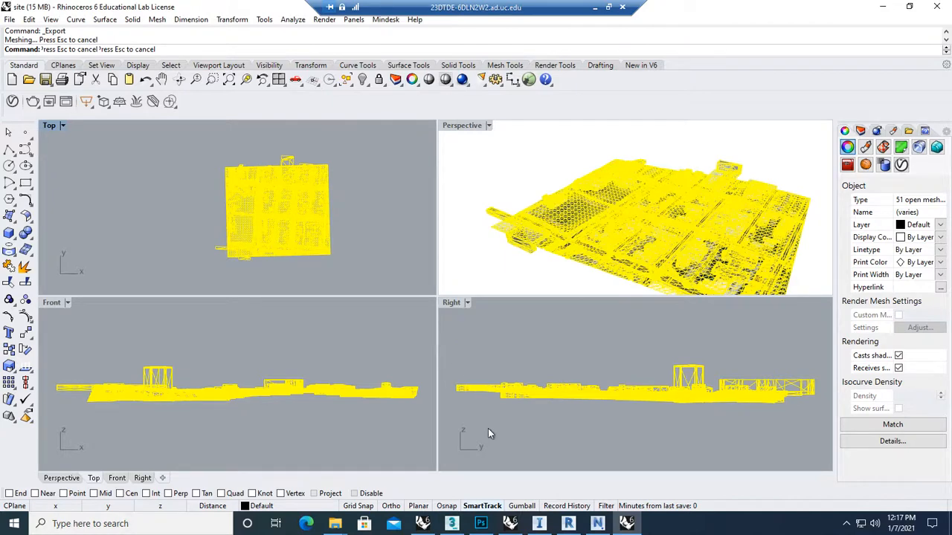
- Switch to Photoshop and create a new 7 x 5 inch RGB document at 300 pixels/inch with a white background
{"action": "left_click", "coordinate": [481, 523]}
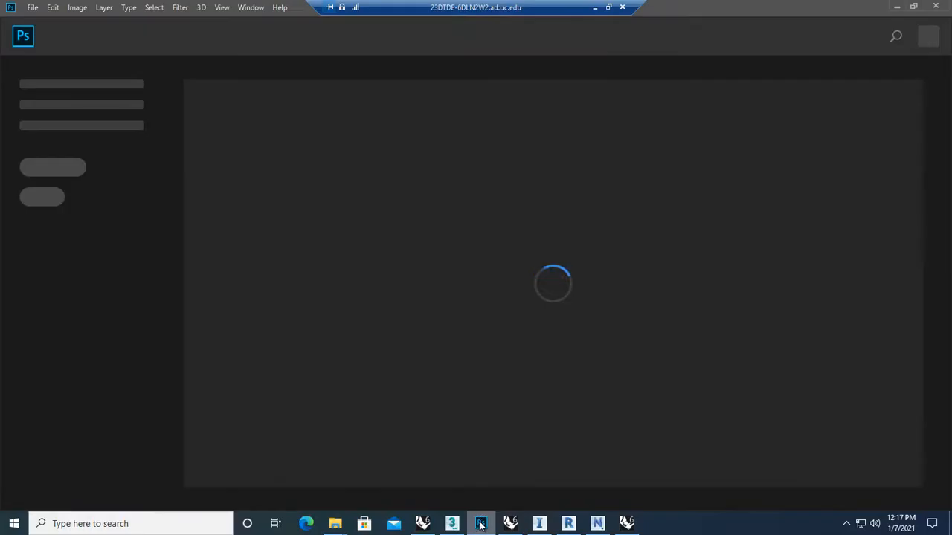
{"action": "left_click", "coordinate": [33, 8]}
{"action": "left_click", "coordinate": [41, 20]}
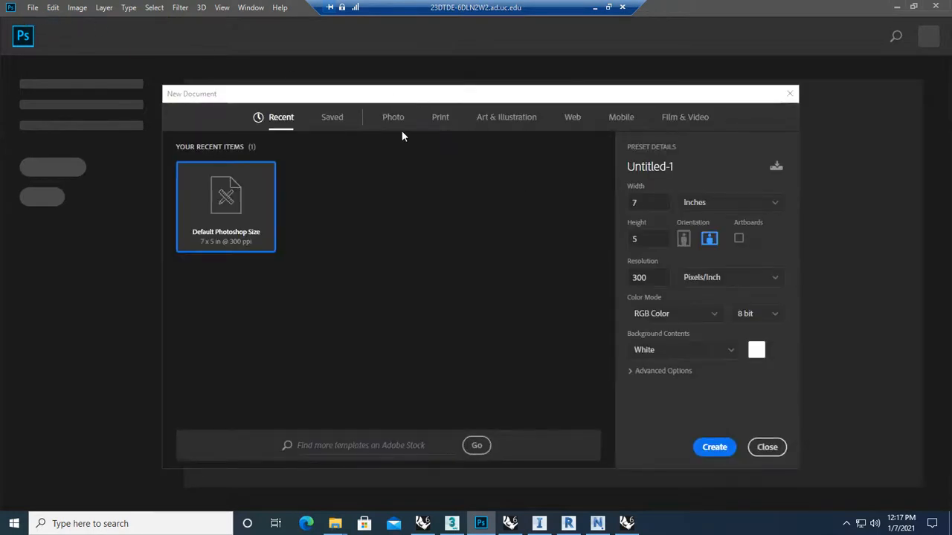
{"action": "left_click", "coordinate": [715, 449]}
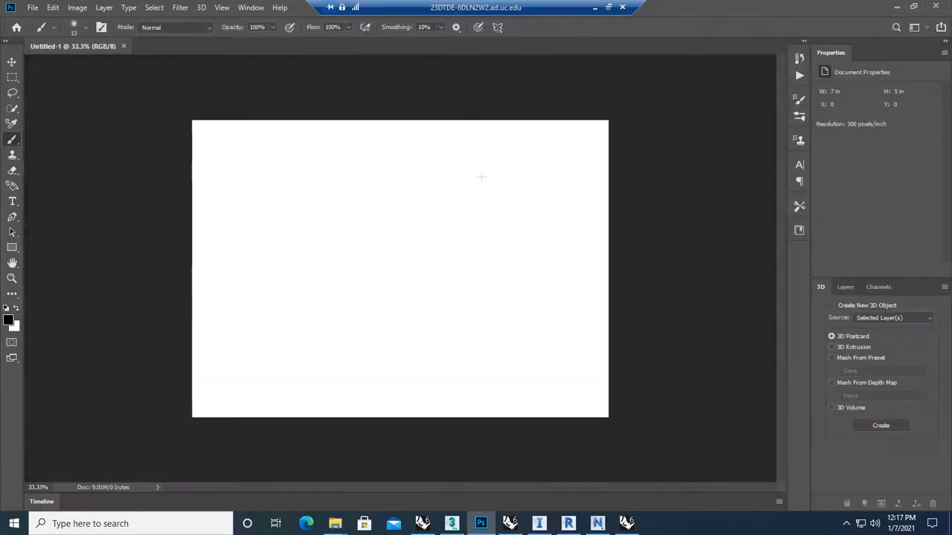
- Open the rhino_site OBJ from C:\TM\ARCH3004\Rhino as a new 3D layer in the document
{"action": "left_click", "coordinate": [201, 7]}
{"action": "left_click", "coordinate": [211, 21]}
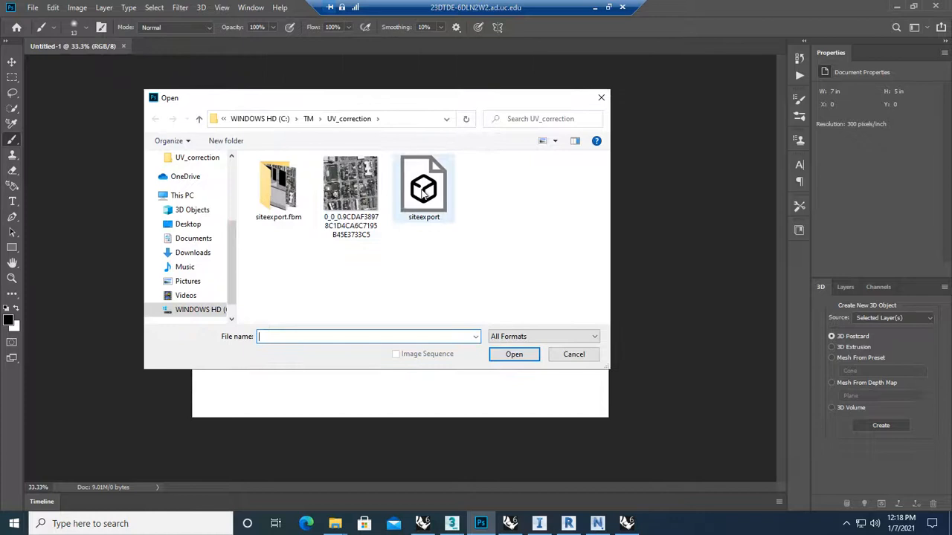
{"action": "left_click", "coordinate": [304, 120]}
{"action": "left_click", "coordinate": [308, 120]}
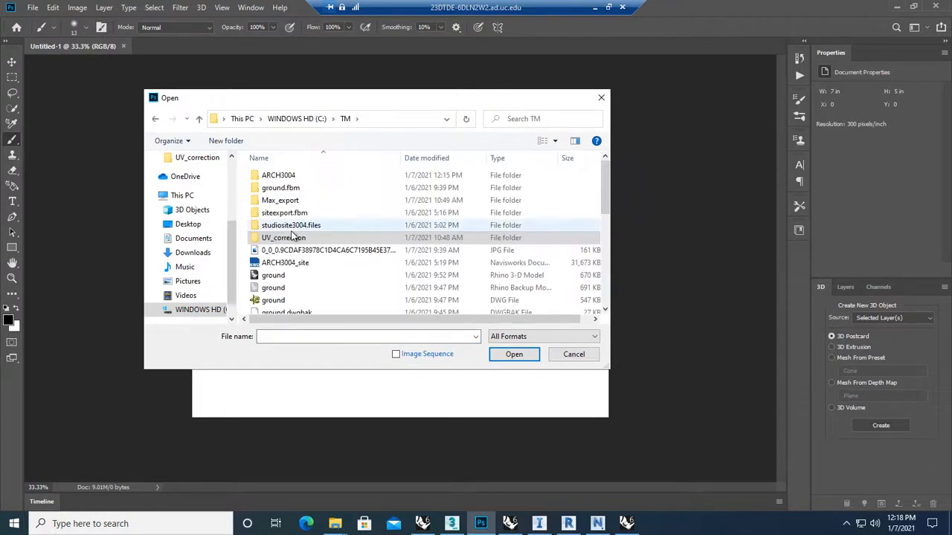
{"action": "double_click", "coordinate": [295, 178]}
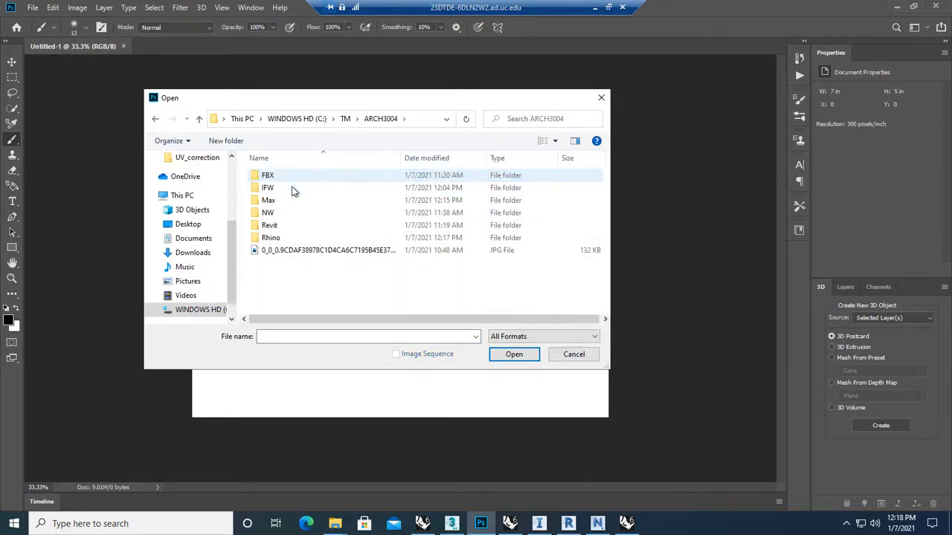
{"action": "double_click", "coordinate": [272, 237]}
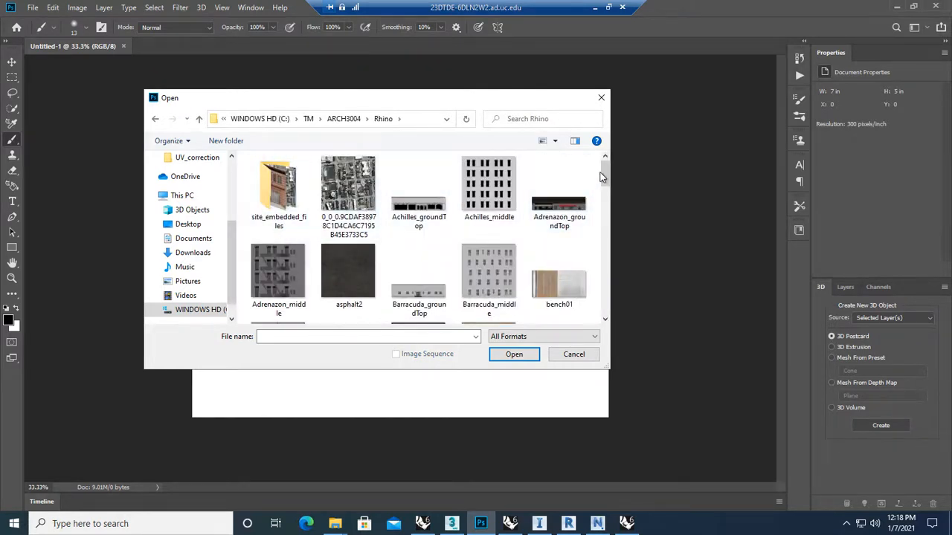
{"action": "left_click_drag", "start_coordinate": [605, 171], "coordinate": [604, 273]}
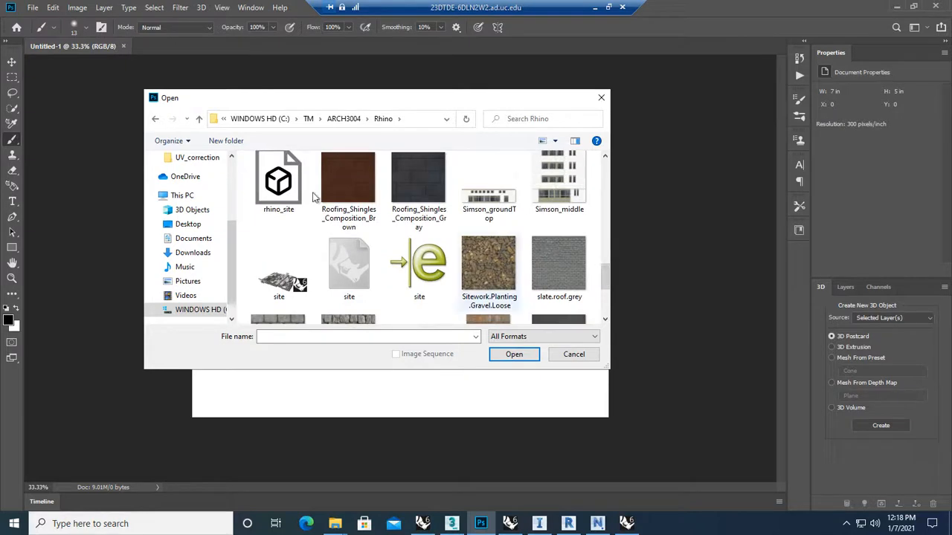
{"action": "left_click", "coordinate": [288, 185]}
{"action": "left_click", "coordinate": [514, 354]}
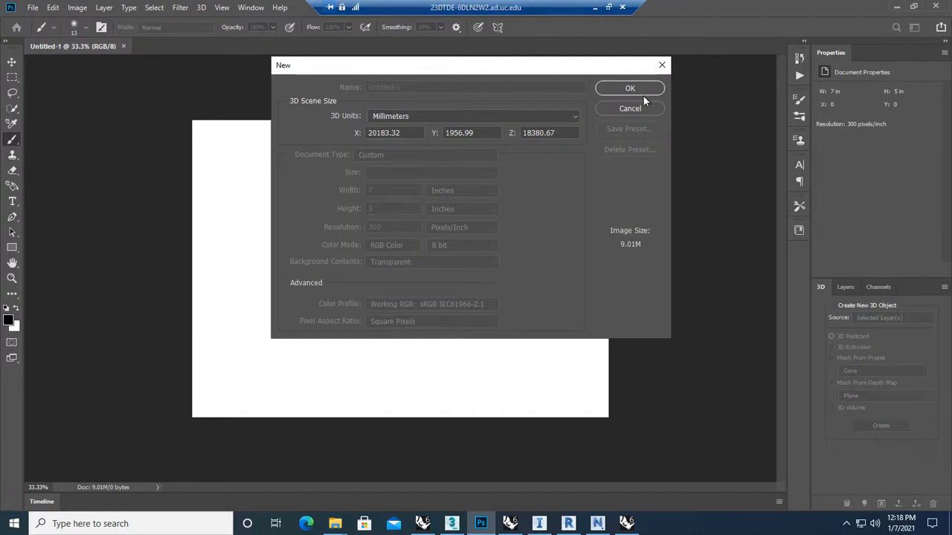
- Set the 3D scene units to Inches and accept the imported scene size
{"action": "left_click", "coordinate": [538, 119]}
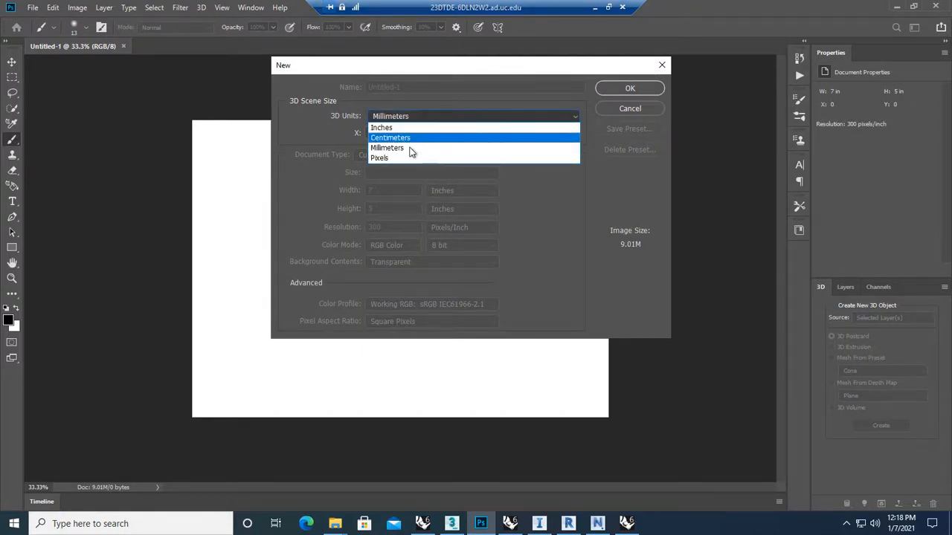
{"action": "left_click", "coordinate": [407, 128]}
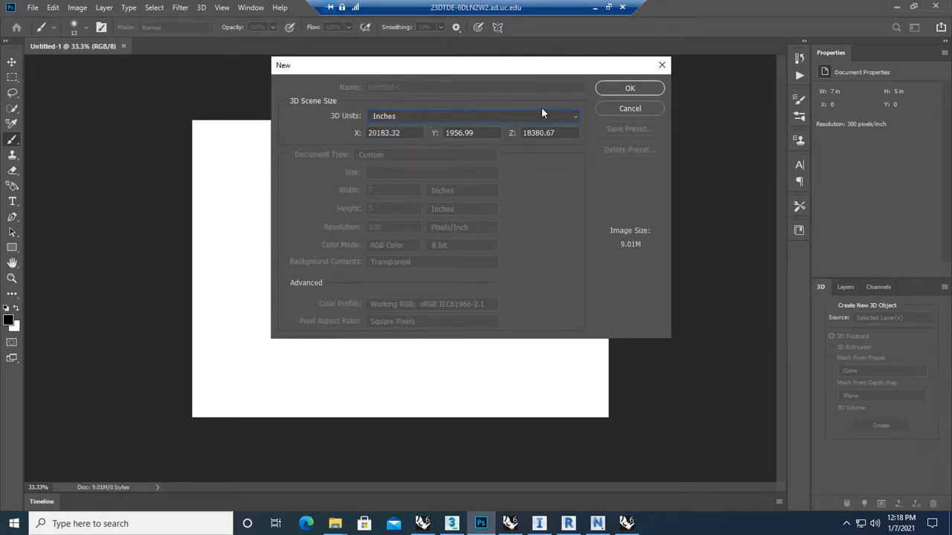
{"action": "left_click", "coordinate": [625, 88]}
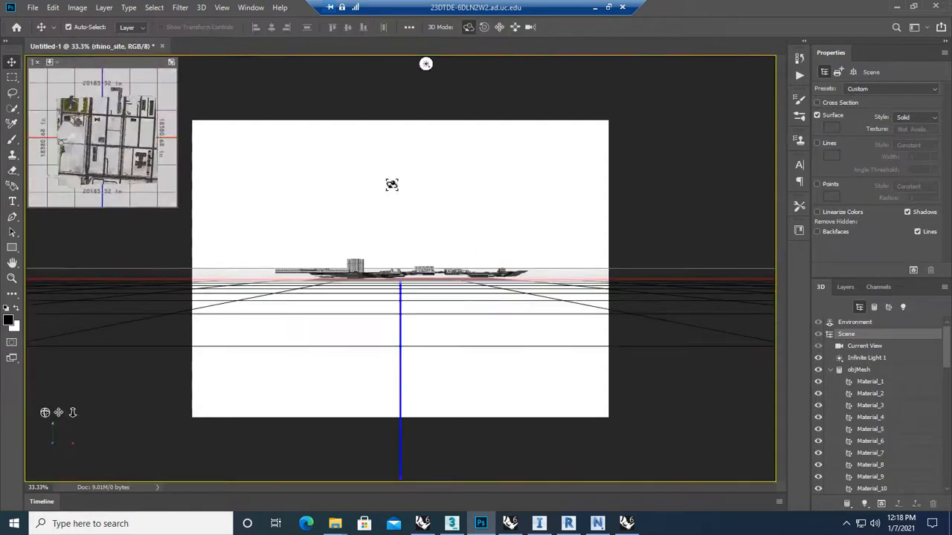
- Orbit the 3D camera to an elevated oblique view of the city model
{"action": "left_click_drag", "start_coordinate": [365, 265], "coordinate": [414, 290]}
{"action": "left_click_drag", "start_coordinate": [571, 473], "coordinate": [769, 159]}
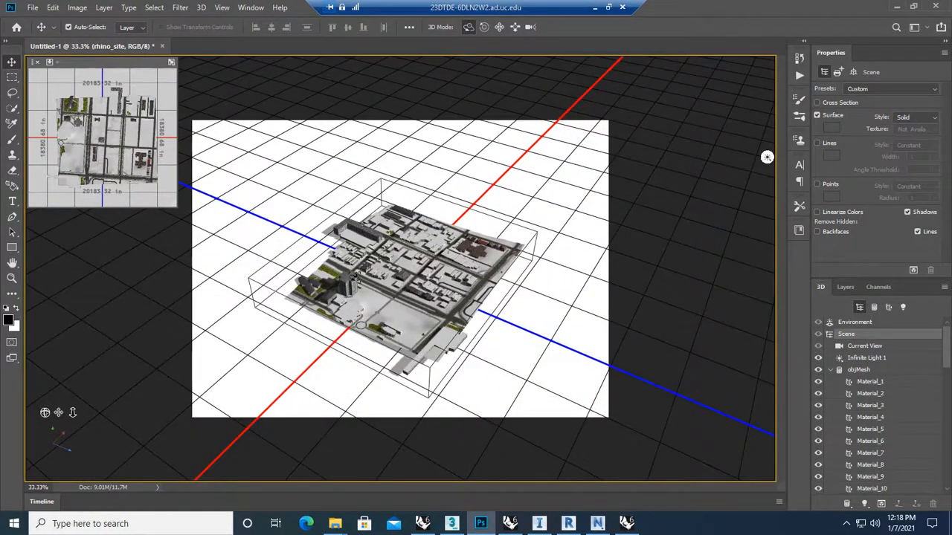
{"action": "left_click_drag", "start_coordinate": [766, 157], "coordinate": [766, 130]}
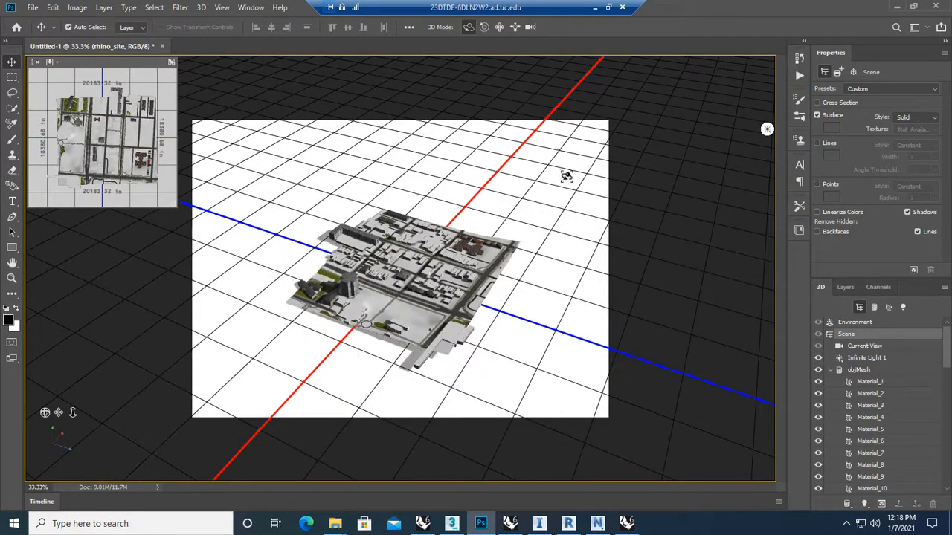
- Collapse the texture list of the rhino_site layer and add a blank layer above it
{"action": "left_click", "coordinate": [850, 290]}
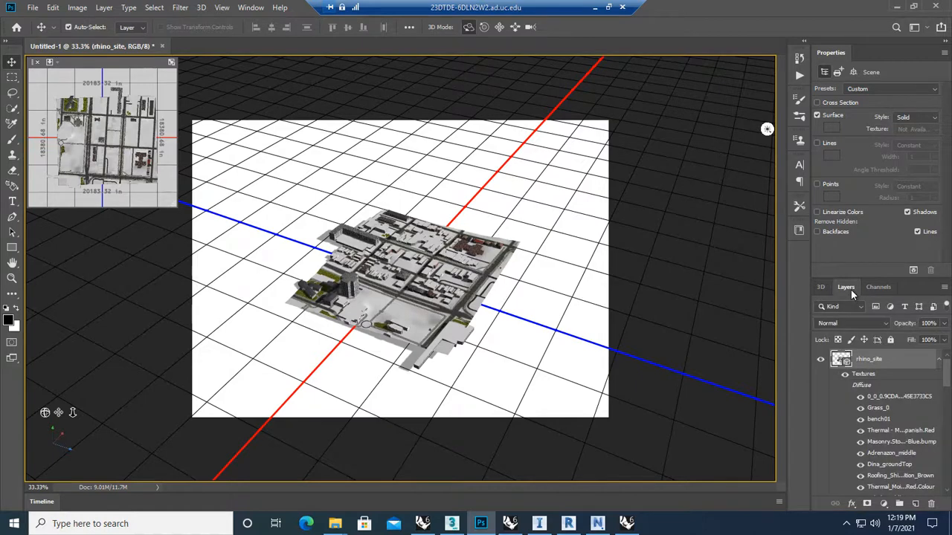
{"action": "left_click", "coordinate": [822, 360]}
{"action": "left_click", "coordinate": [821, 360]}
{"action": "left_click", "coordinate": [939, 360]}
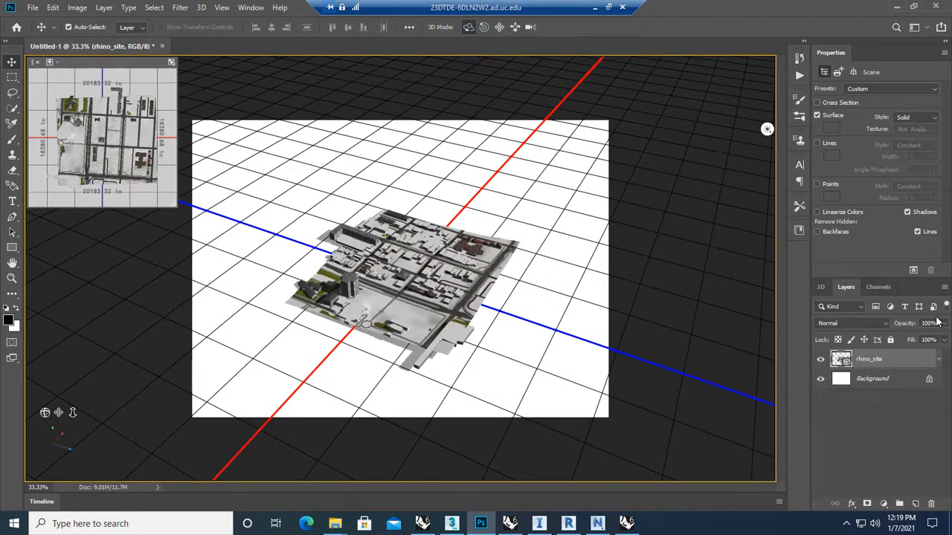
{"action": "left_click", "coordinate": [914, 504]}
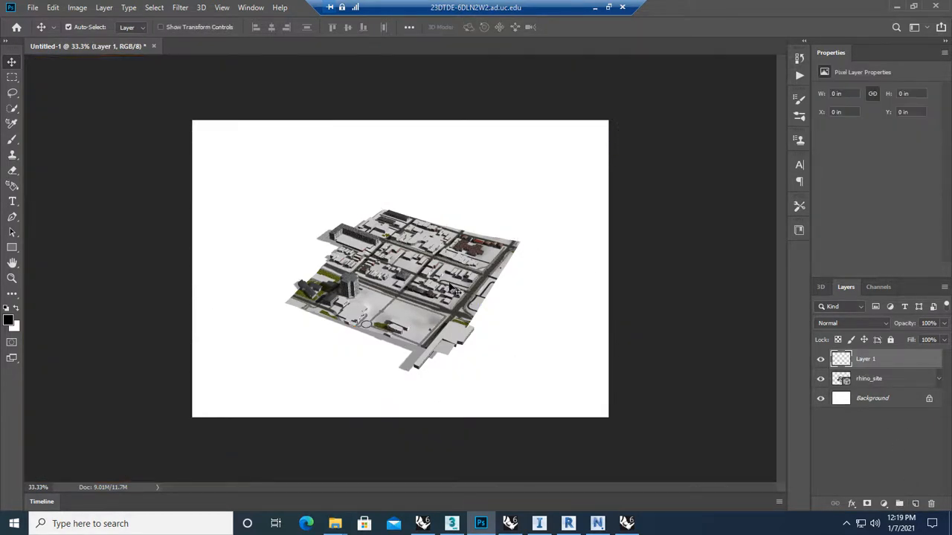
- Paint a wavy black brush stroke, about 3.35 x 1.65 inches, across the city model on the blank layer
{"action": "left_click", "coordinate": [12, 77]}
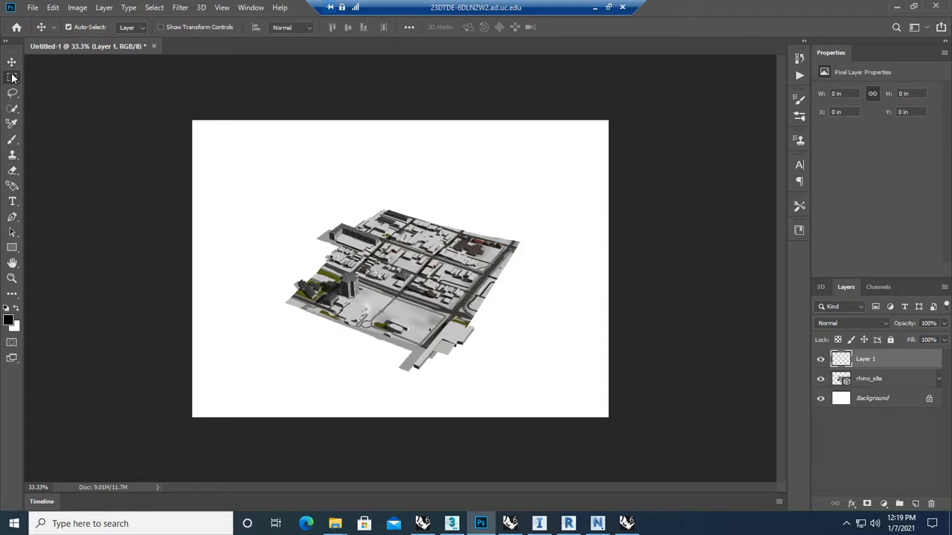
{"action": "left_click", "coordinate": [8, 43]}
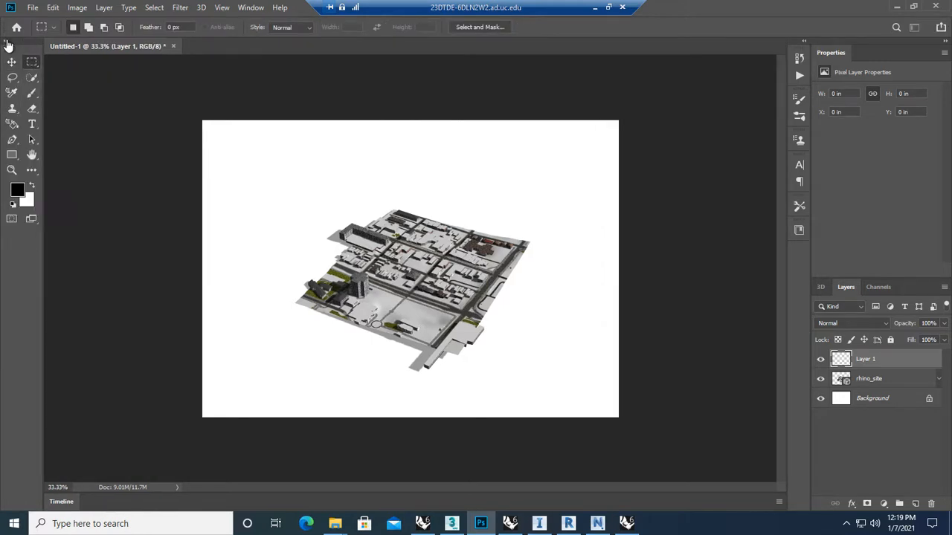
{"action": "left_click", "coordinate": [32, 93]}
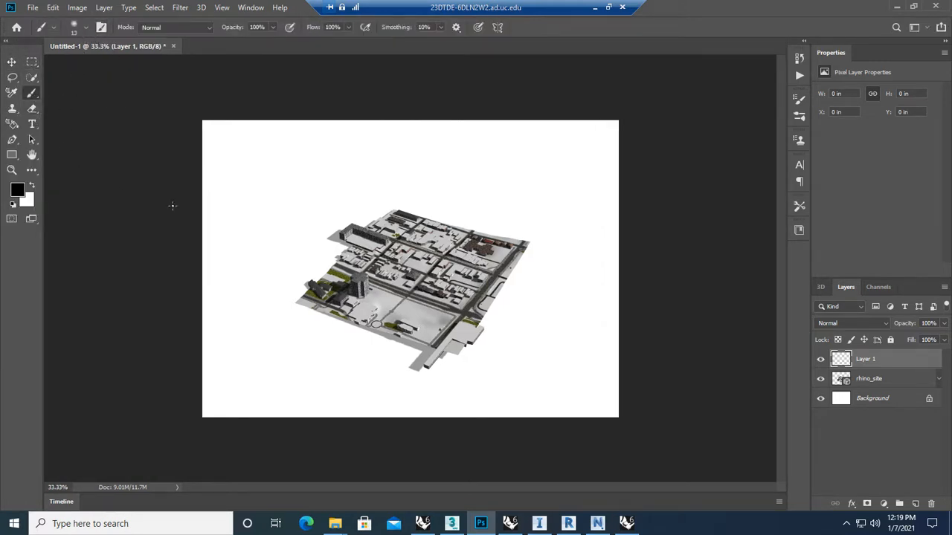
{"action": "mouse_move", "coordinate": [348, 211]}
{"action": "left_mouse_down"}
{"action": "mouse_move", "coordinate": [402, 245]}
{"action": "mouse_move", "coordinate": [450, 257]}
{"action": "left_mouse_up"}
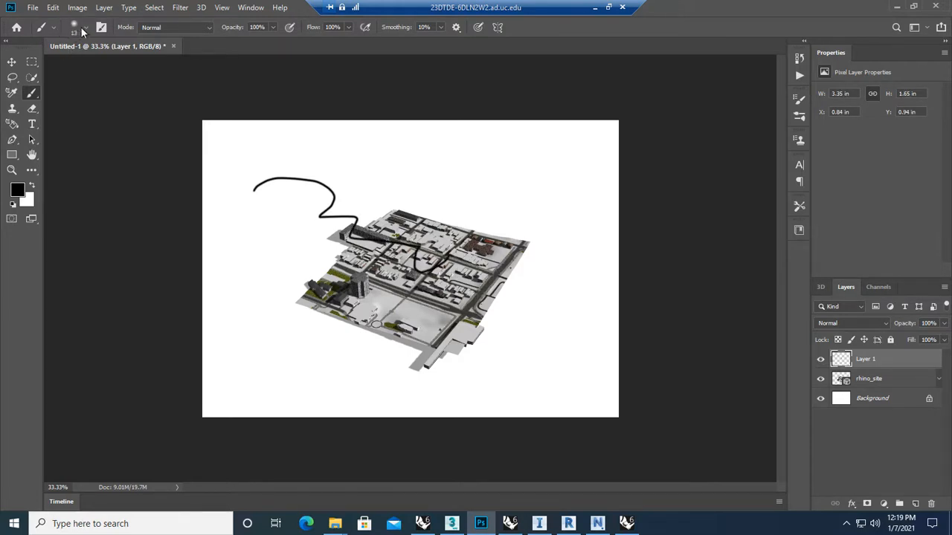
{"action": "left_click", "coordinate": [32, 139]}
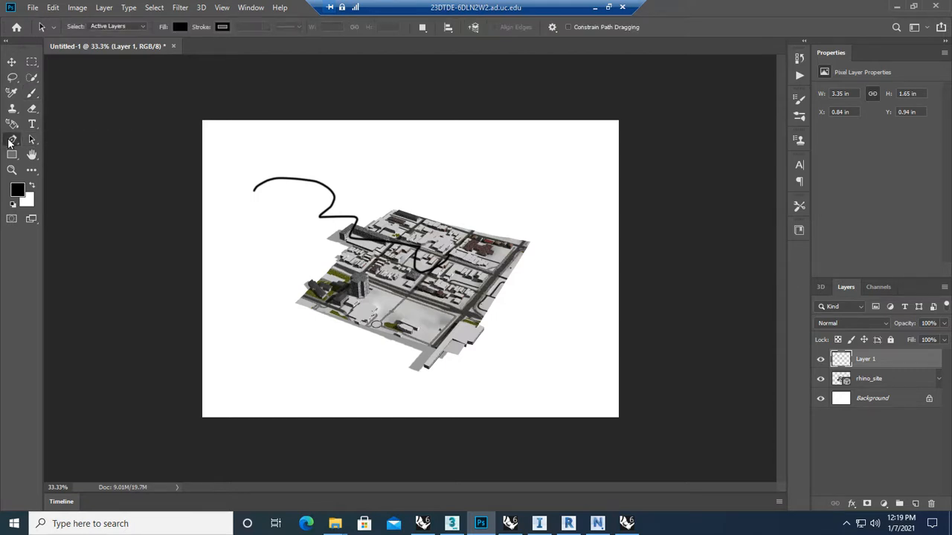
{"action": "left_click", "coordinate": [11, 141]}
{"action": "left_click", "coordinate": [32, 93]}
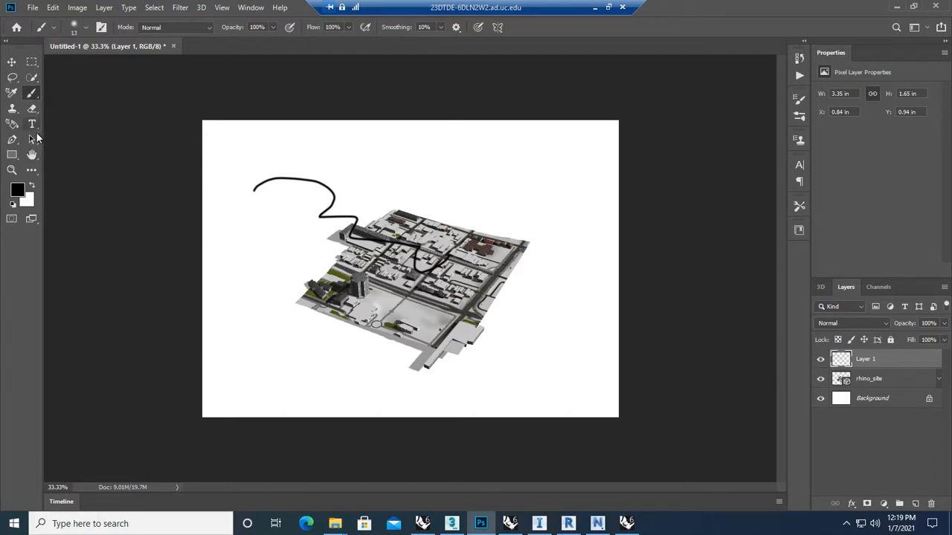
{"action": "left_click", "coordinate": [34, 78]}
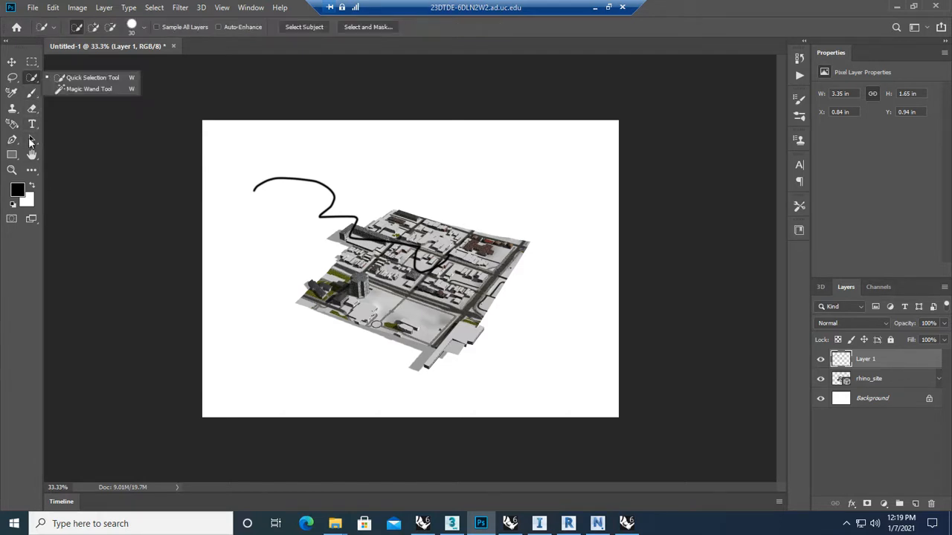
{"action": "left_click", "coordinate": [32, 170]}
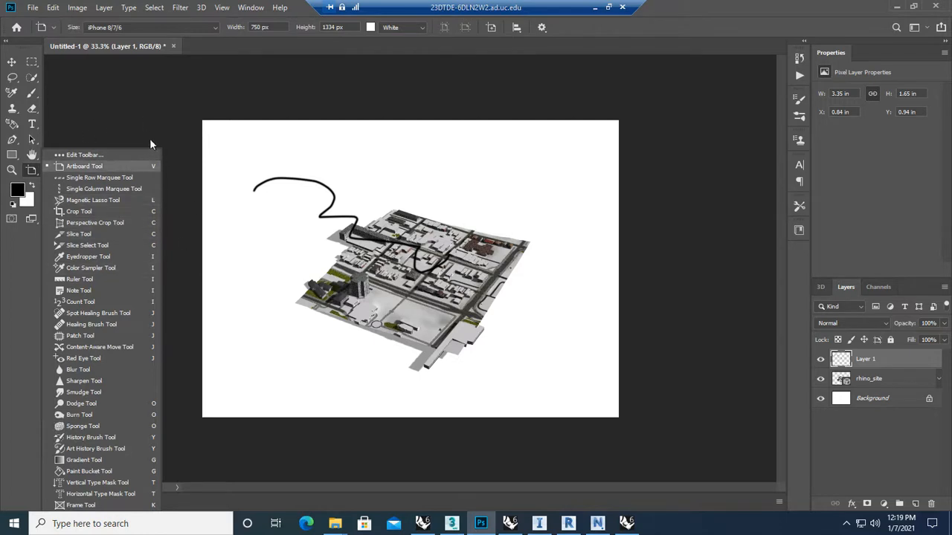
- Orbit the 3D camera of the rhino_site layer to view the city model from the opposite side, and reselect Layer 1
{"action": "left_click", "coordinate": [448, 210]}
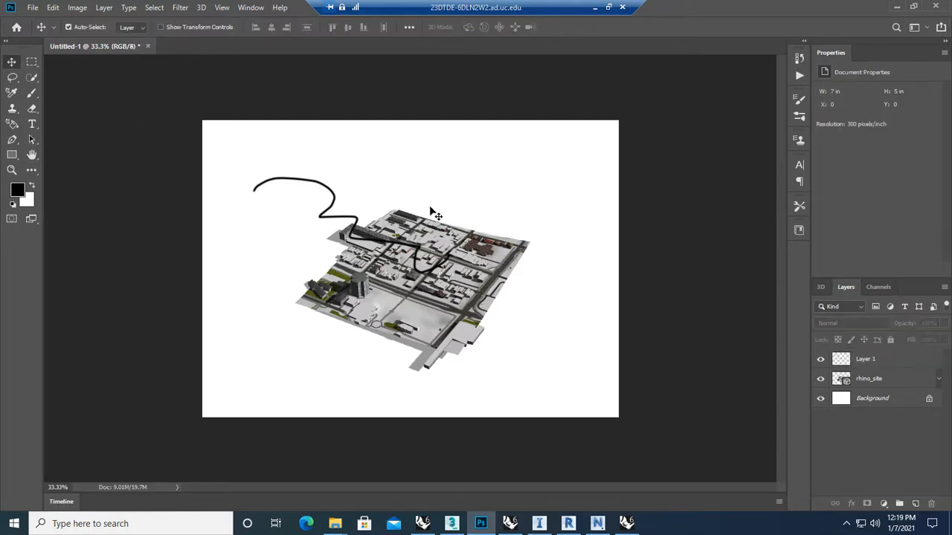
{"action": "double_click", "coordinate": [840, 379]}
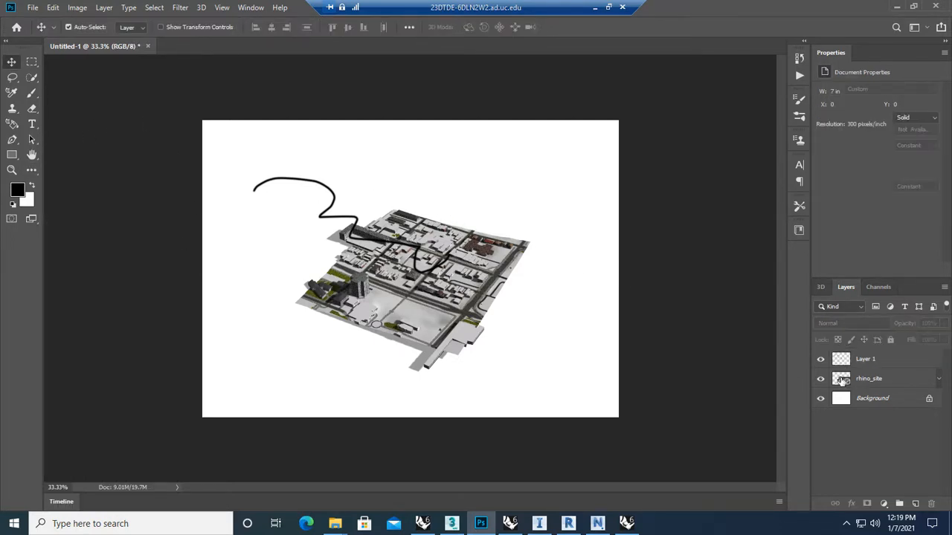
{"action": "left_click_drag", "start_coordinate": [766, 133], "coordinate": [504, 63]}
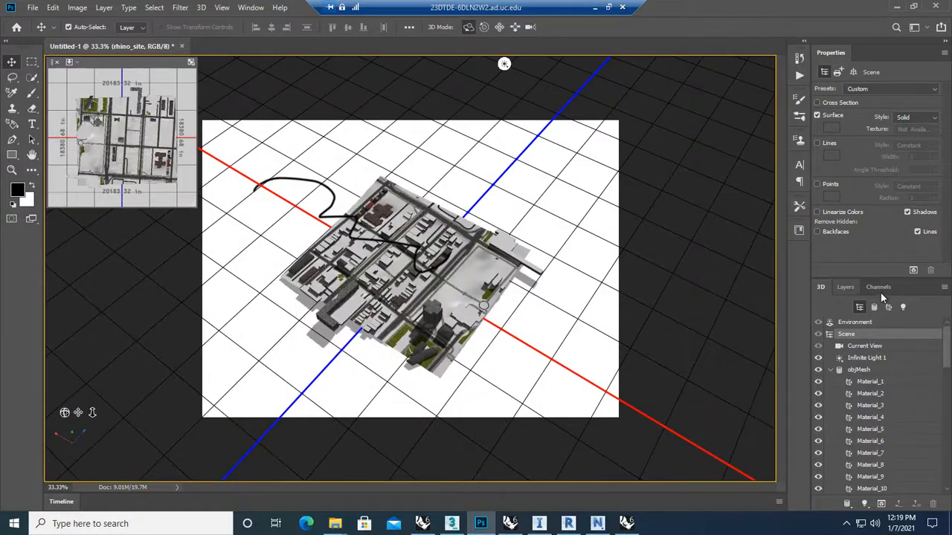
{"action": "left_click", "coordinate": [844, 287]}
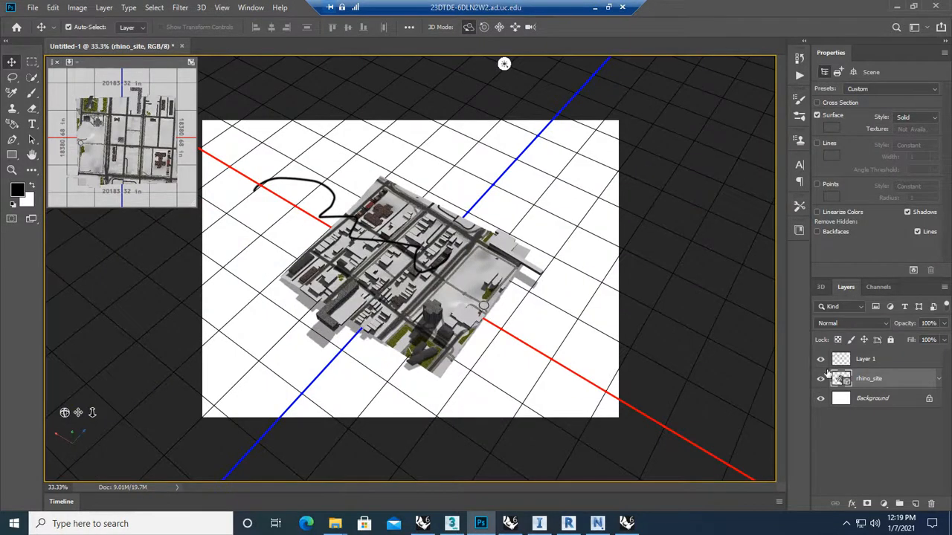
{"action": "left_click", "coordinate": [878, 362]}
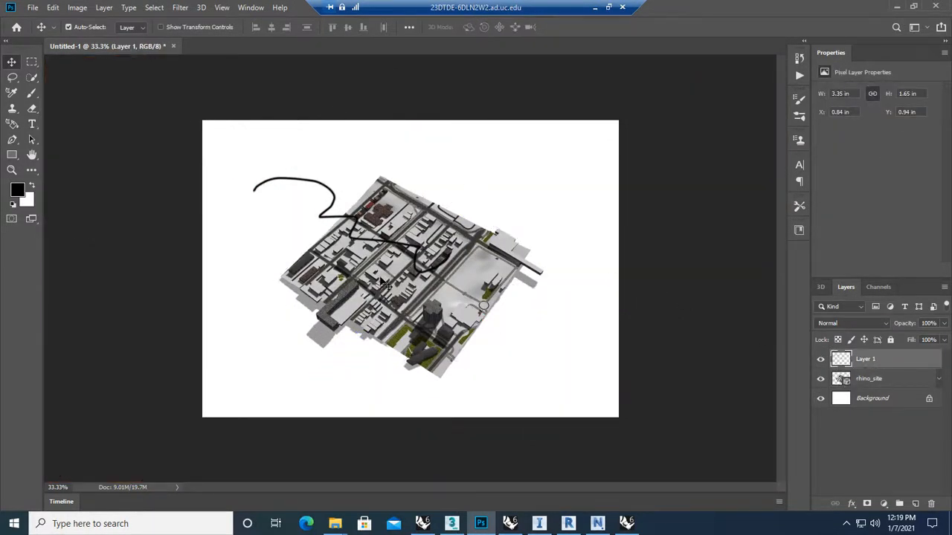
- Zoom in on the city model to 66.7% to inspect its textures beneath the brush stroke
{"action": "left_click", "coordinate": [31, 155]}
{"action": "left_click", "coordinate": [12, 170]}
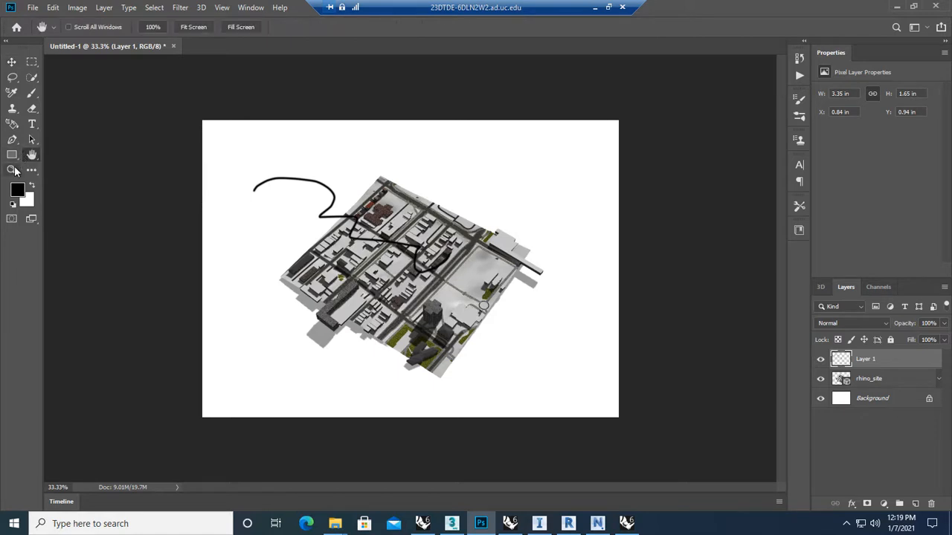
{"action": "left_click", "coordinate": [405, 265]}
{"action": "left_click_drag", "start_coordinate": [405, 265], "coordinate": [450, 182]}
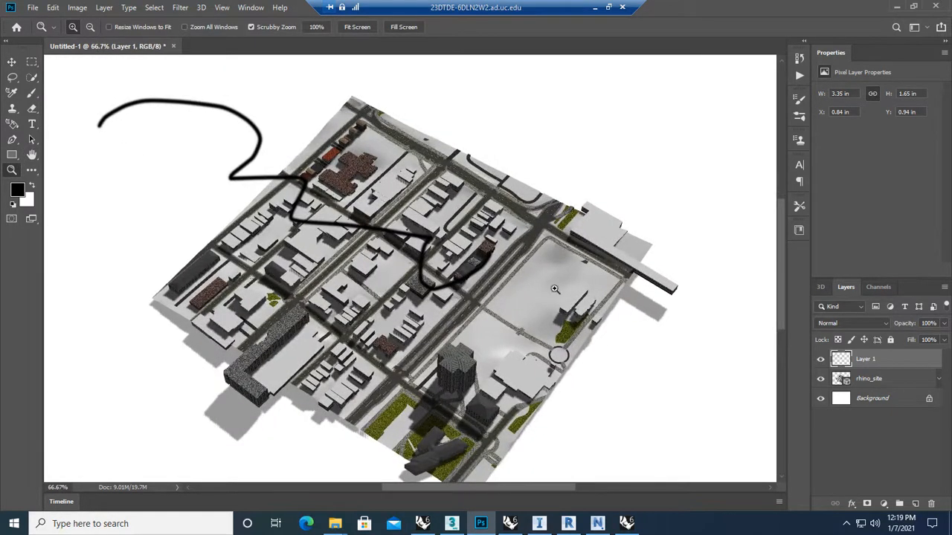
- Switch to the site_modeling map in MindManager and review the Buildings, road and Site Diagram or rendering workflows
{"action": "left_click", "coordinate": [593, 7]}
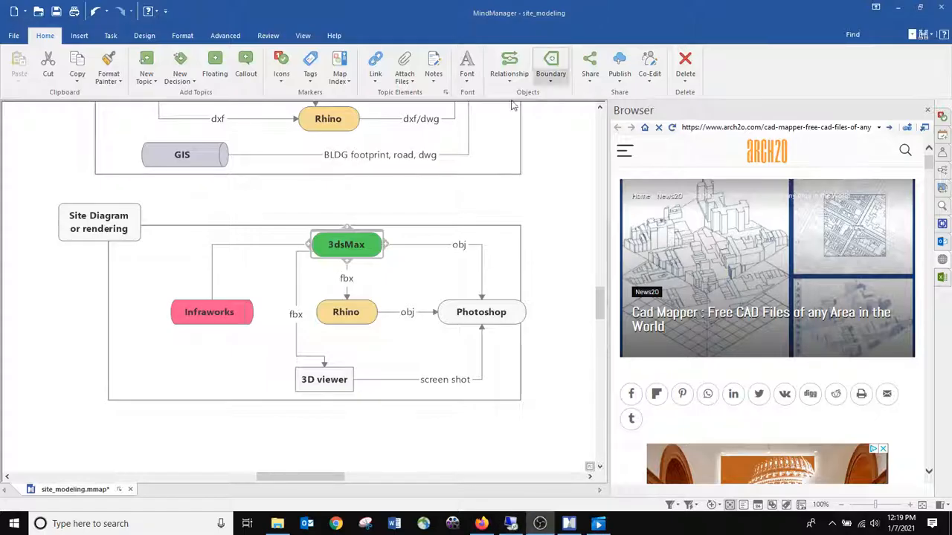
{"action": "scroll", "coordinate": [63, 162], "scroll_direction": "up", "scroll_amount": 3}
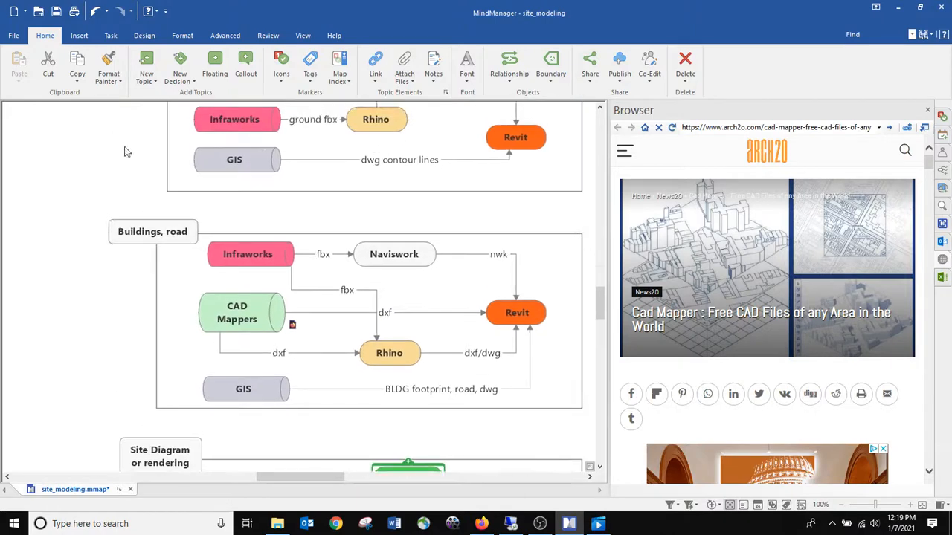
{"action": "scroll", "coordinate": [117, 323], "scroll_direction": "down", "scroll_amount": 1}
{"action": "scroll", "coordinate": [127, 276], "scroll_direction": "down", "scroll_amount": 3}
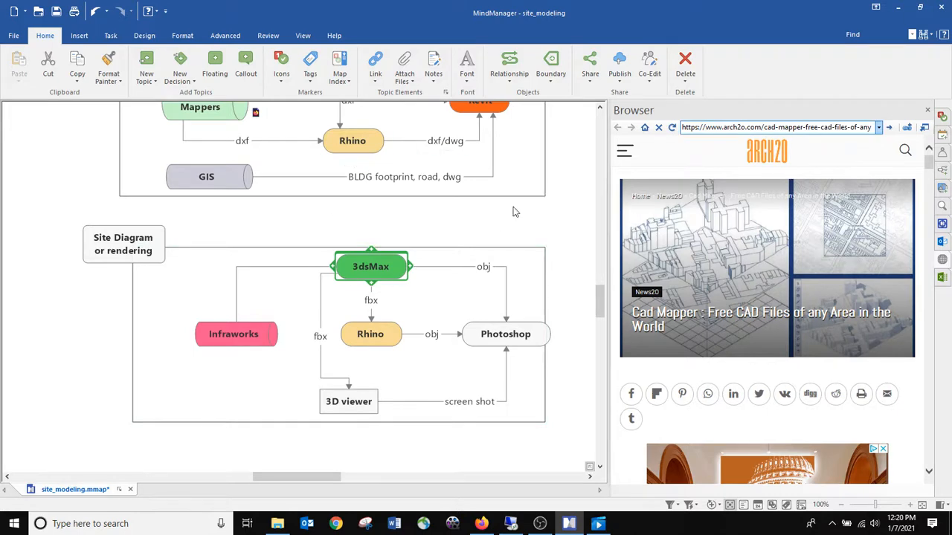
{"action": "left_click", "coordinate": [535, 233]}
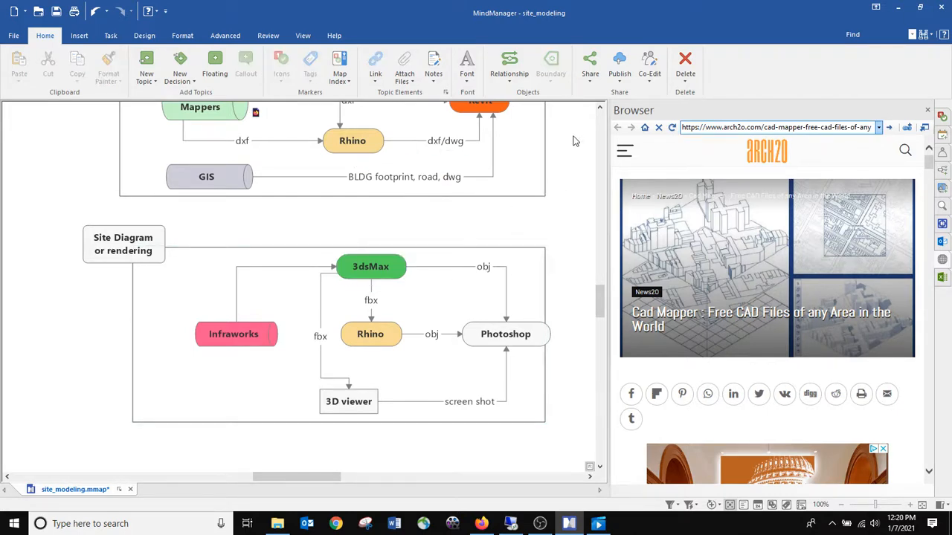
{"action": "left_click_drag", "start_coordinate": [569, 150], "coordinate": [564, 184]}
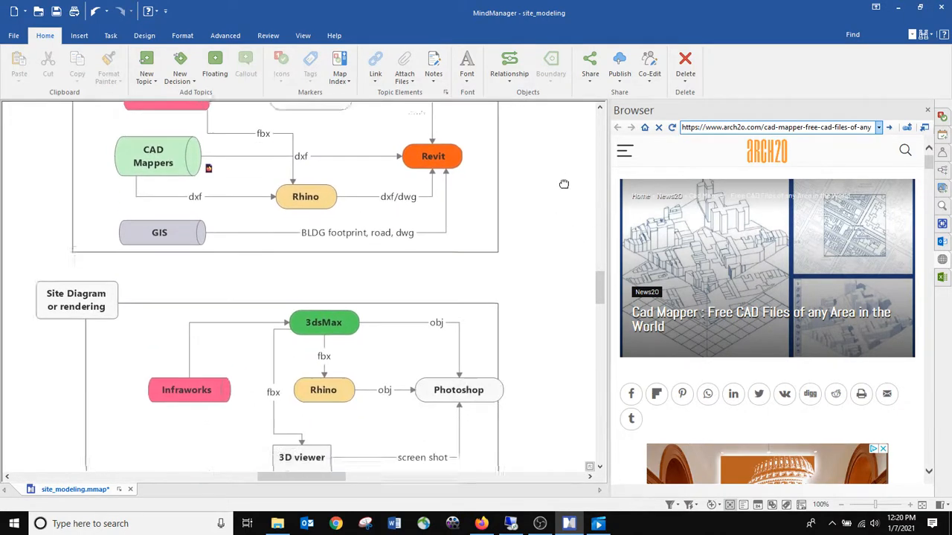
{"action": "scroll", "coordinate": [539, 249], "scroll_direction": "down", "scroll_amount": 1}
{"action": "left_click", "coordinate": [279, 521]}
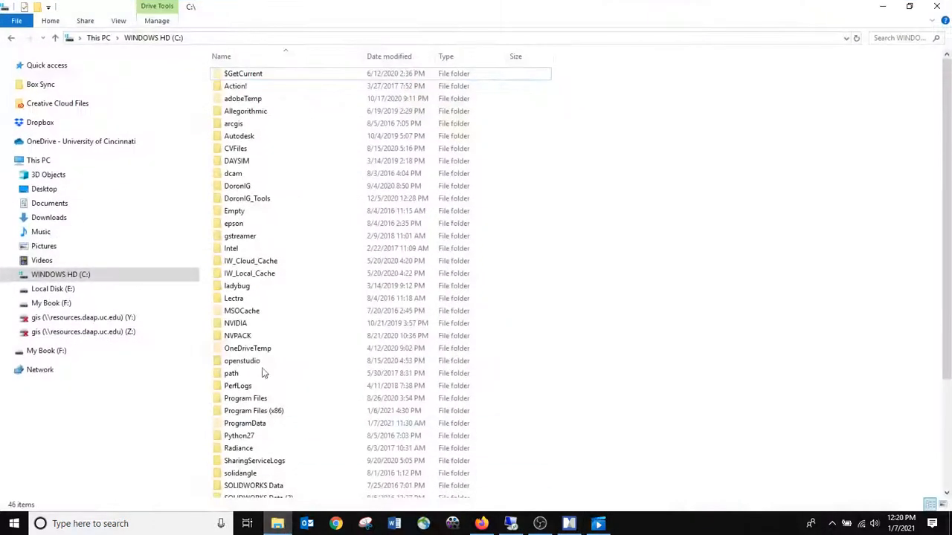
{"action": "left_click", "coordinate": [263, 375]}
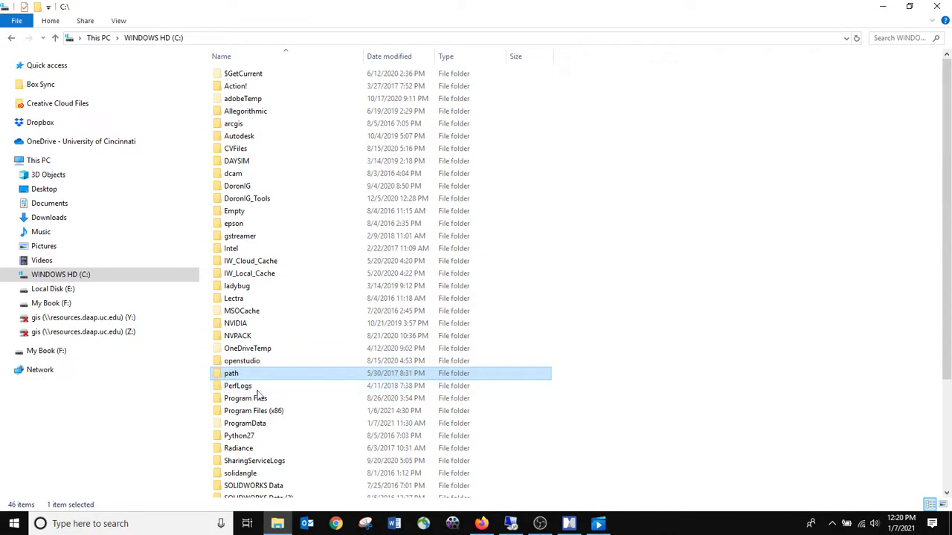
{"action": "left_click", "coordinate": [883, 6]}
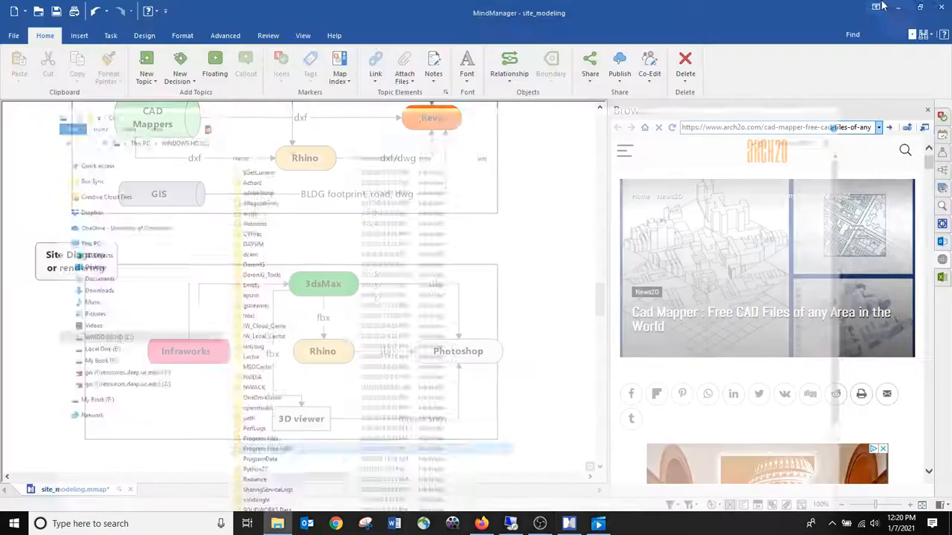
- Return to the remote desktop session and bring up its File Explorer window showing the Rhino folder
{"action": "left_click", "coordinate": [897, 8]}
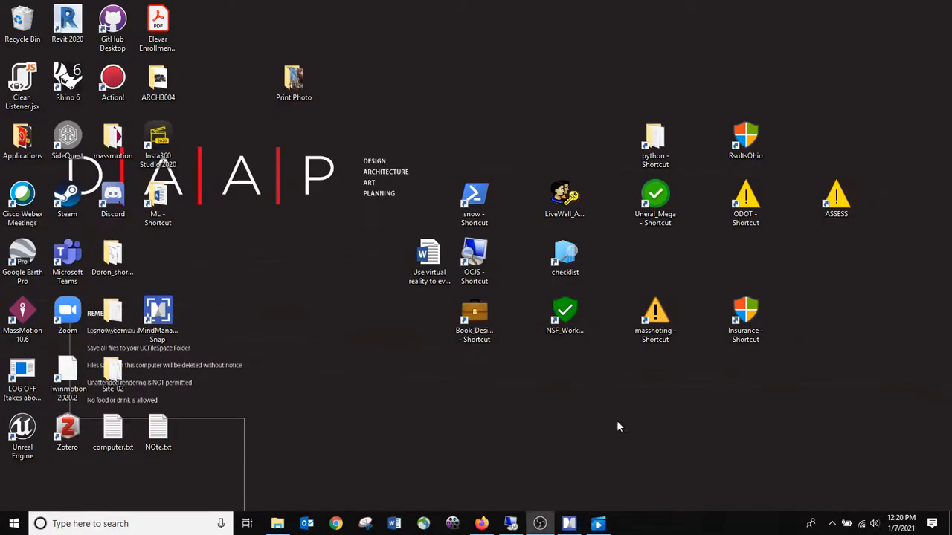
{"action": "left_click", "coordinate": [540, 525]}
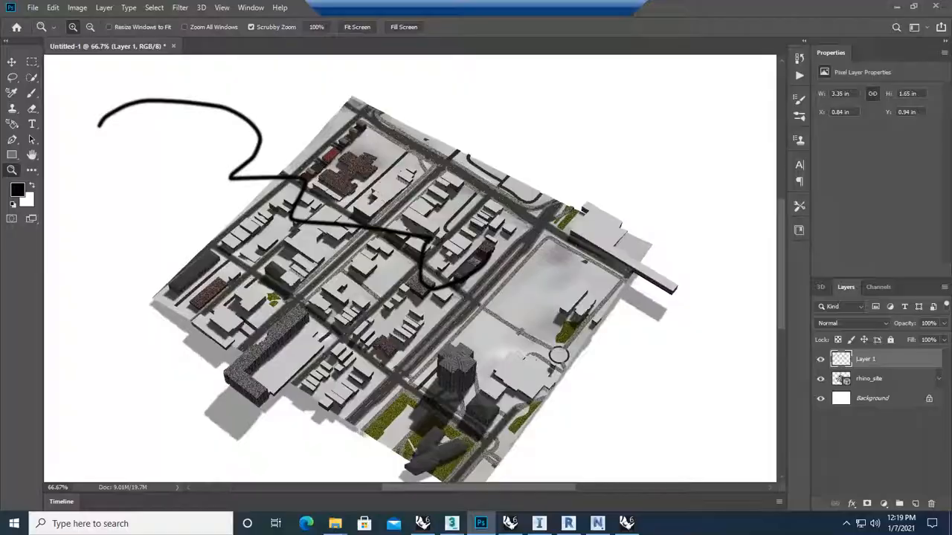
{"action": "left_click", "coordinate": [897, 6]}
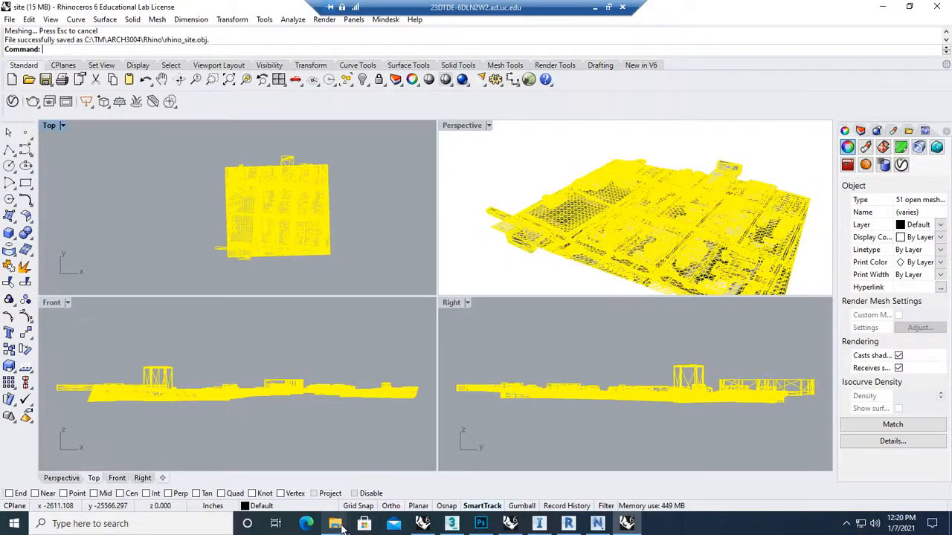
{"action": "mouse_move", "coordinate": [338, 525]}
{"action": "left_click", "coordinate": [245, 457]}
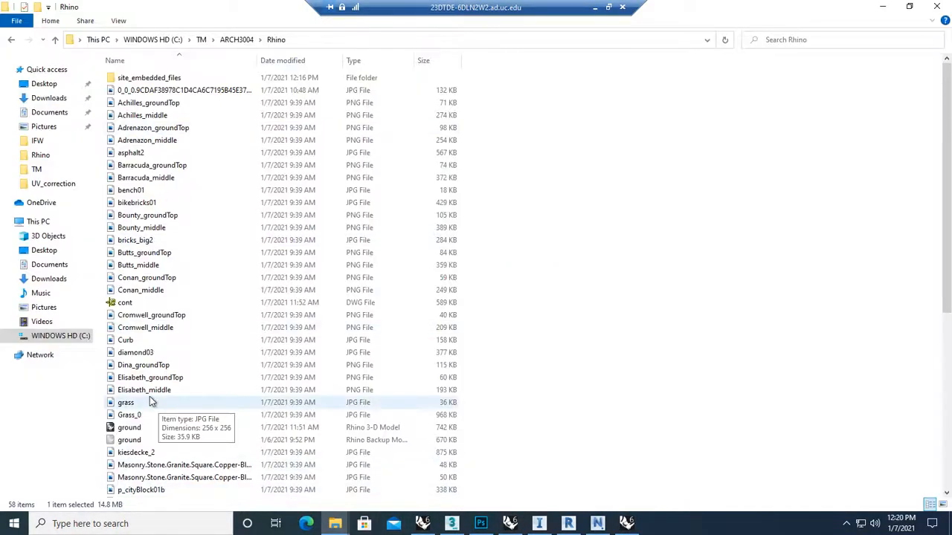
- Open the ARCH3004 folder inside TM on the C: drive and look over all its project subfolders and files
{"action": "left_click", "coordinate": [83, 336]}
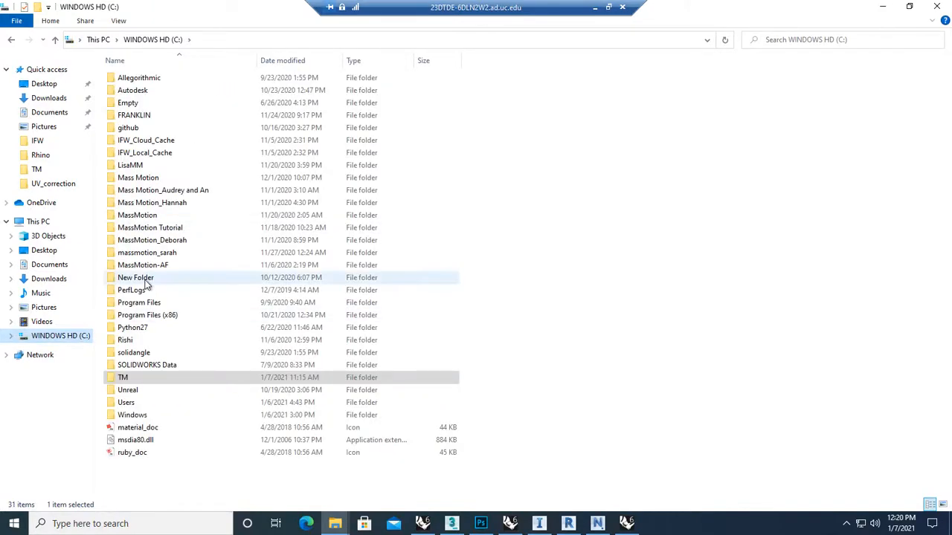
{"action": "double_click", "coordinate": [149, 377]}
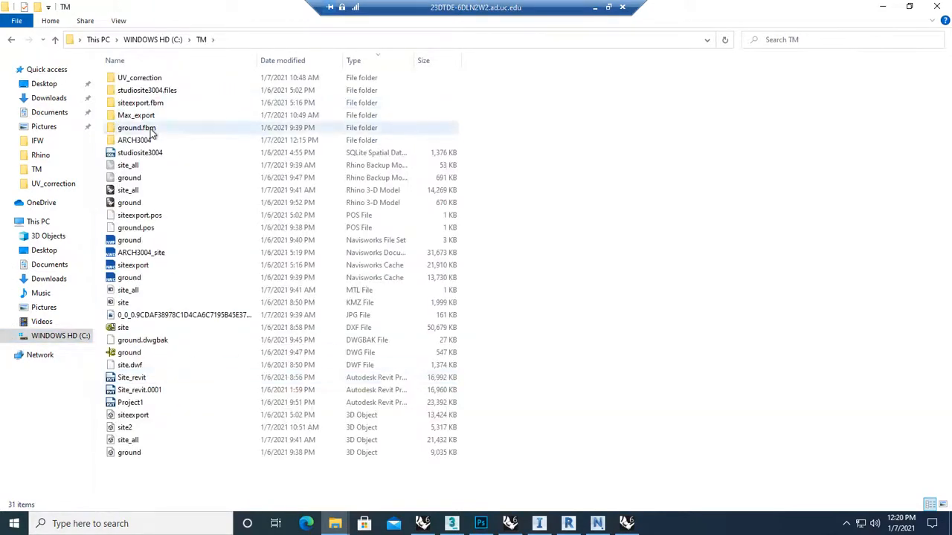
{"action": "double_click", "coordinate": [155, 139]}
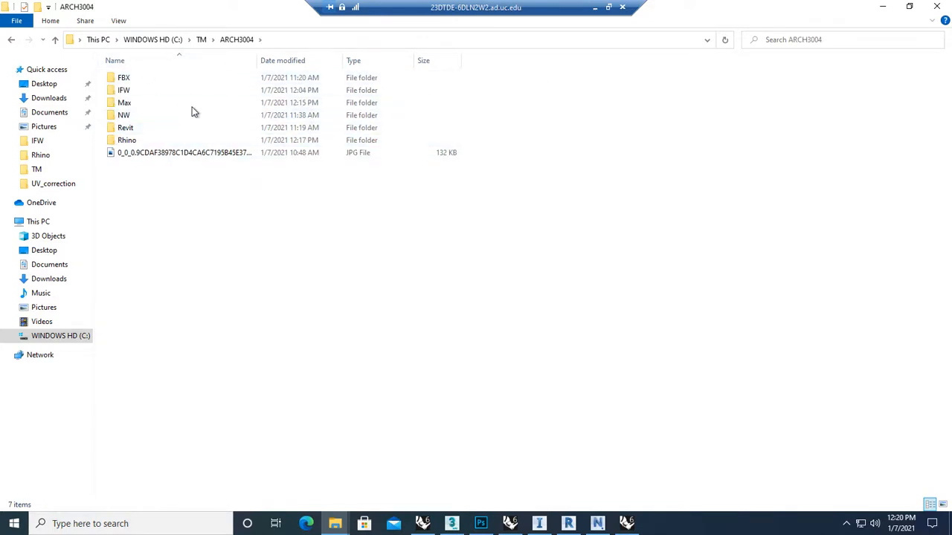
{"action": "left_click_drag", "start_coordinate": [174, 226], "coordinate": [131, 45]}
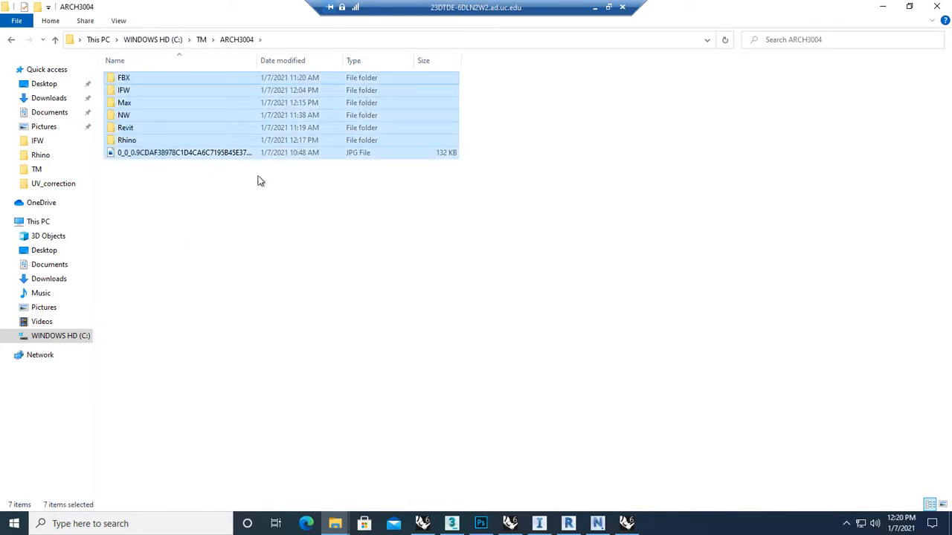
{"action": "left_click", "coordinate": [261, 182]}
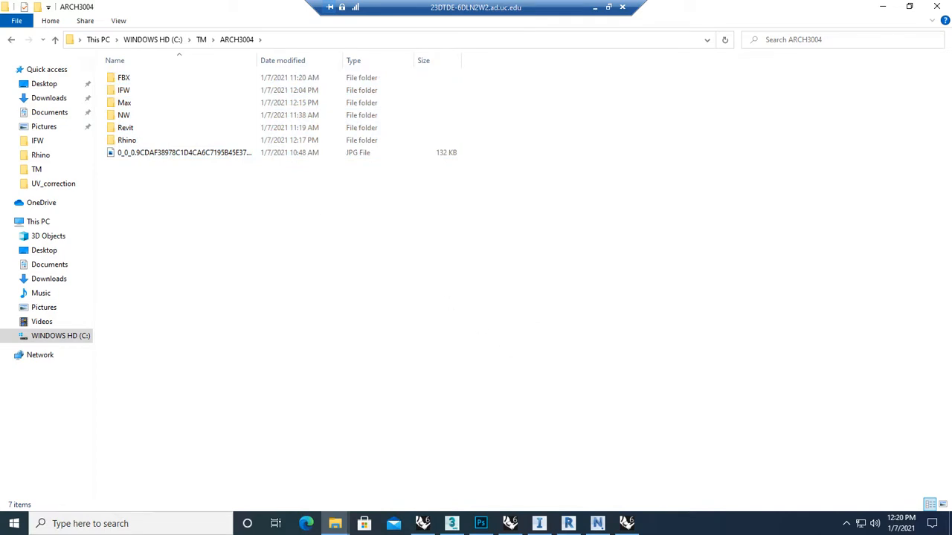